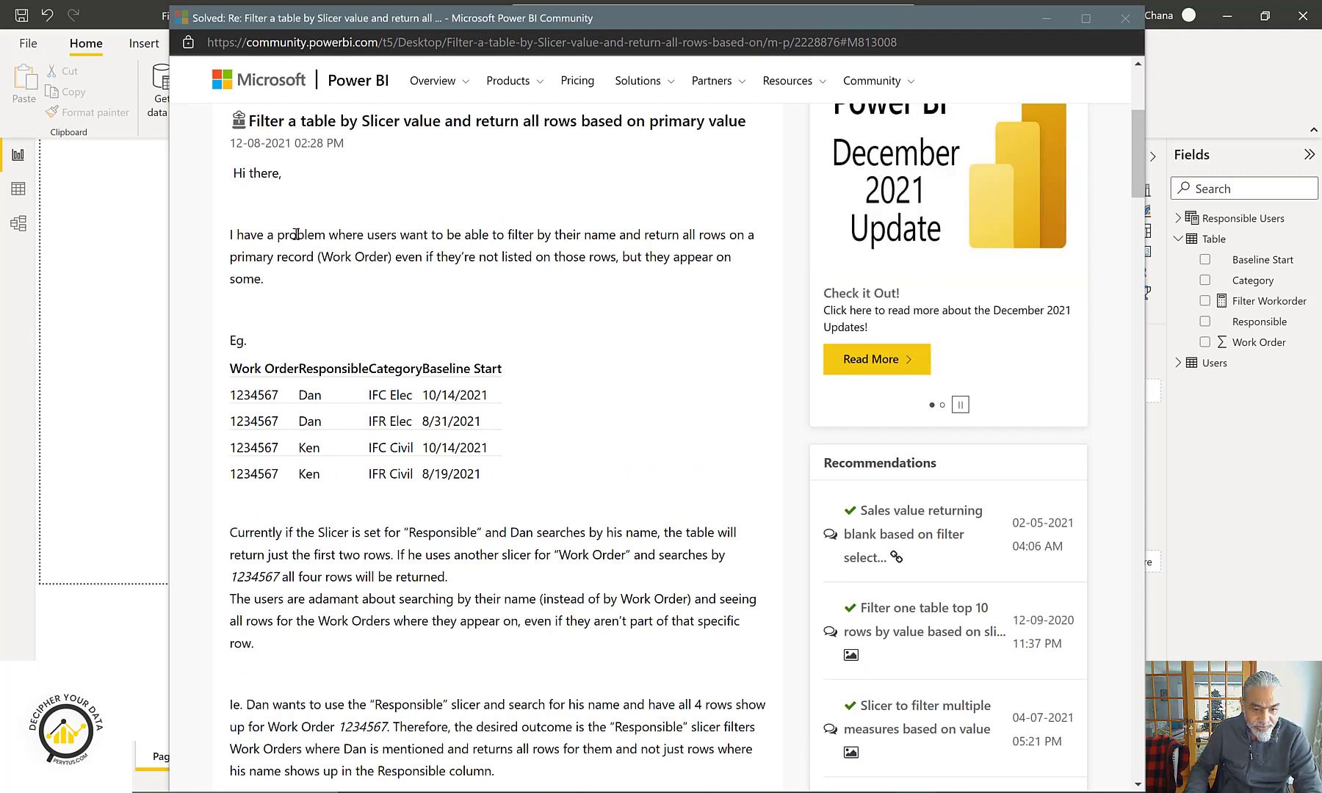
# - Read the forum question about filtering by responsible person and returning all work order rows, including its example table and desired outcome
pyautogui.moveTo(227, 395); pyautogui.dragTo(312, 408)
pyautogui.click(426, 443)
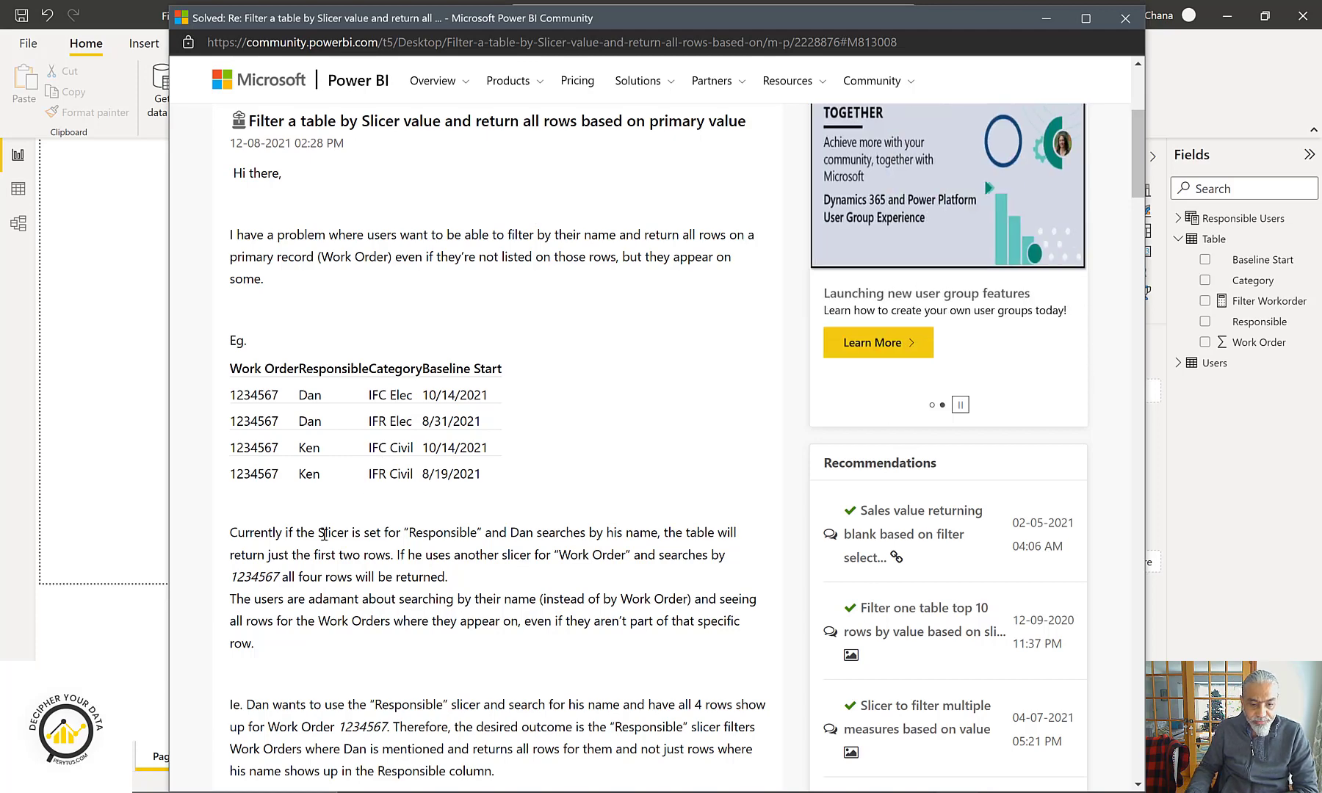
pyautogui.scroll(-2, 531, 523)
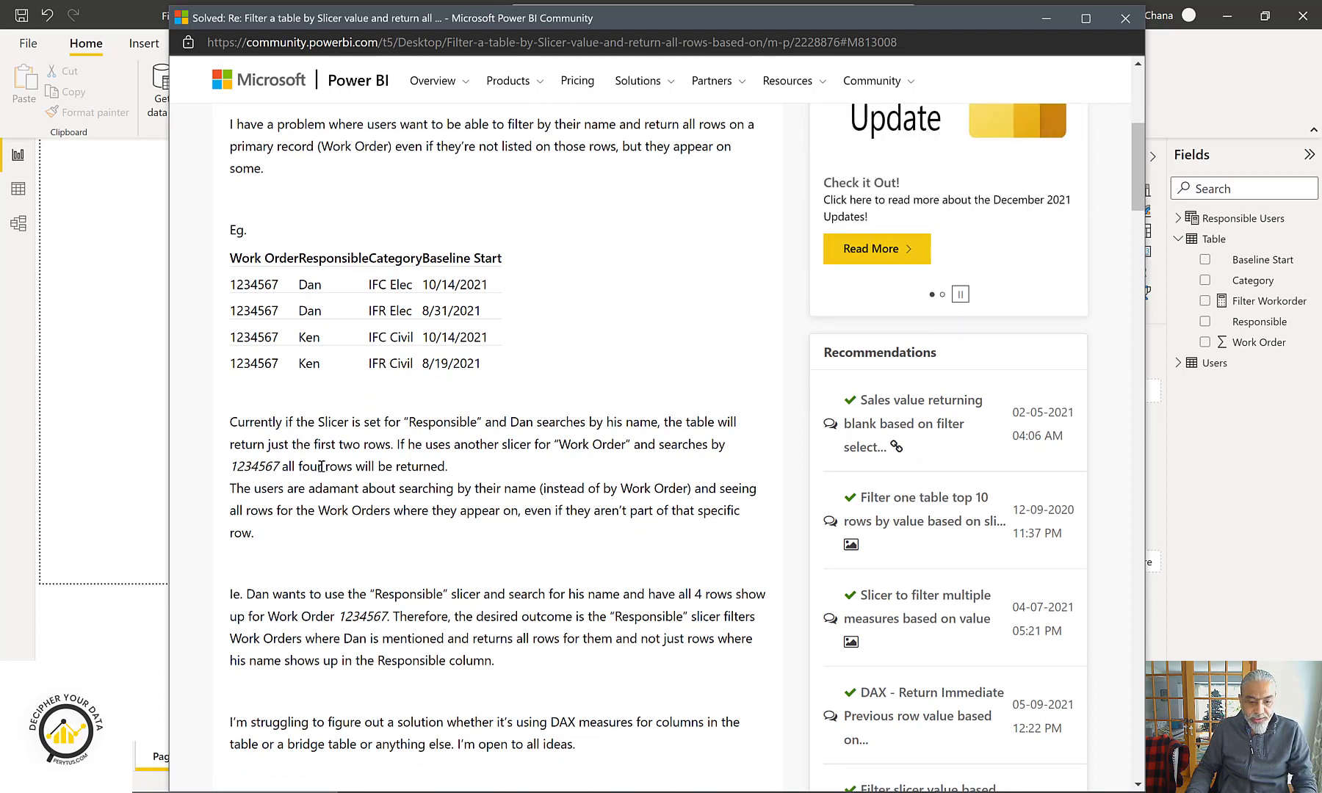
pyautogui.moveTo(297, 286); pyautogui.dragTo(317, 309)
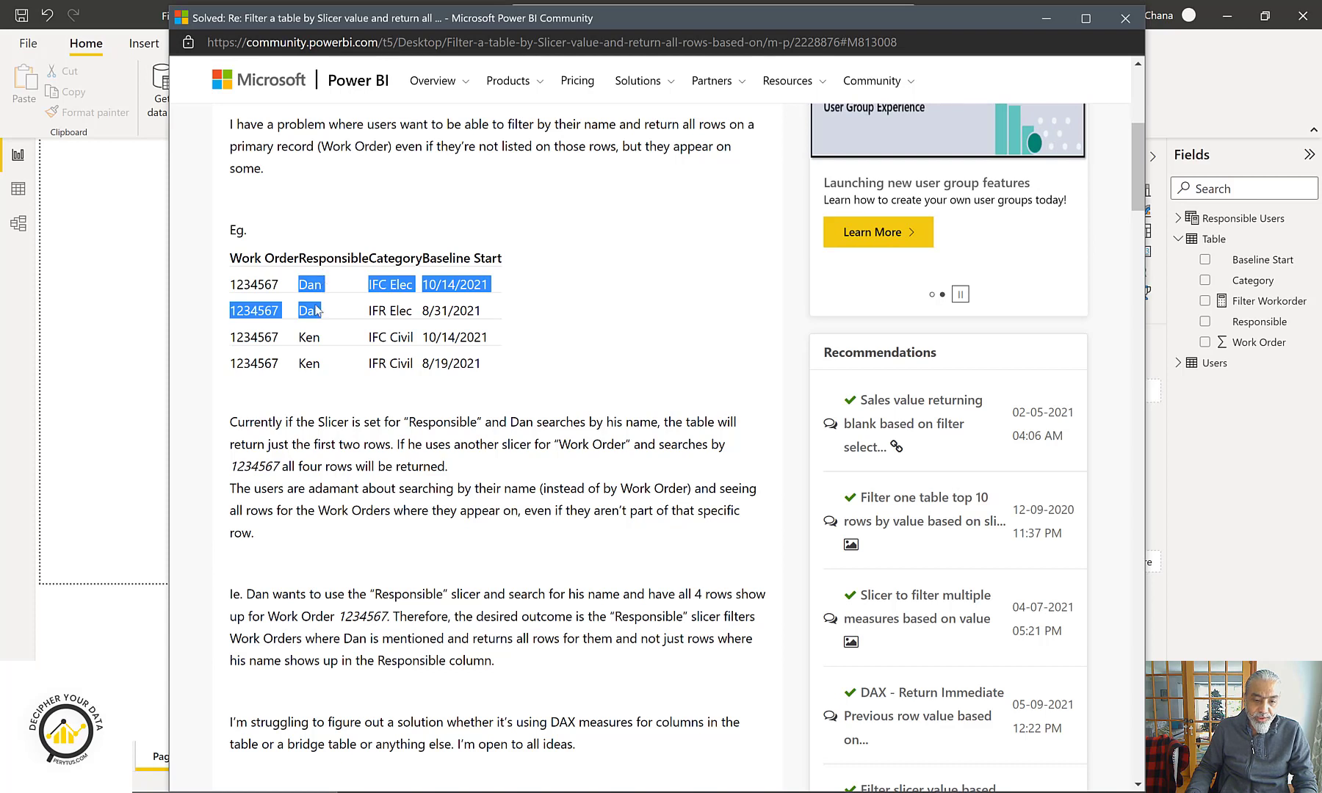
pyautogui.moveTo(225, 254); pyautogui.dragTo(491, 307)
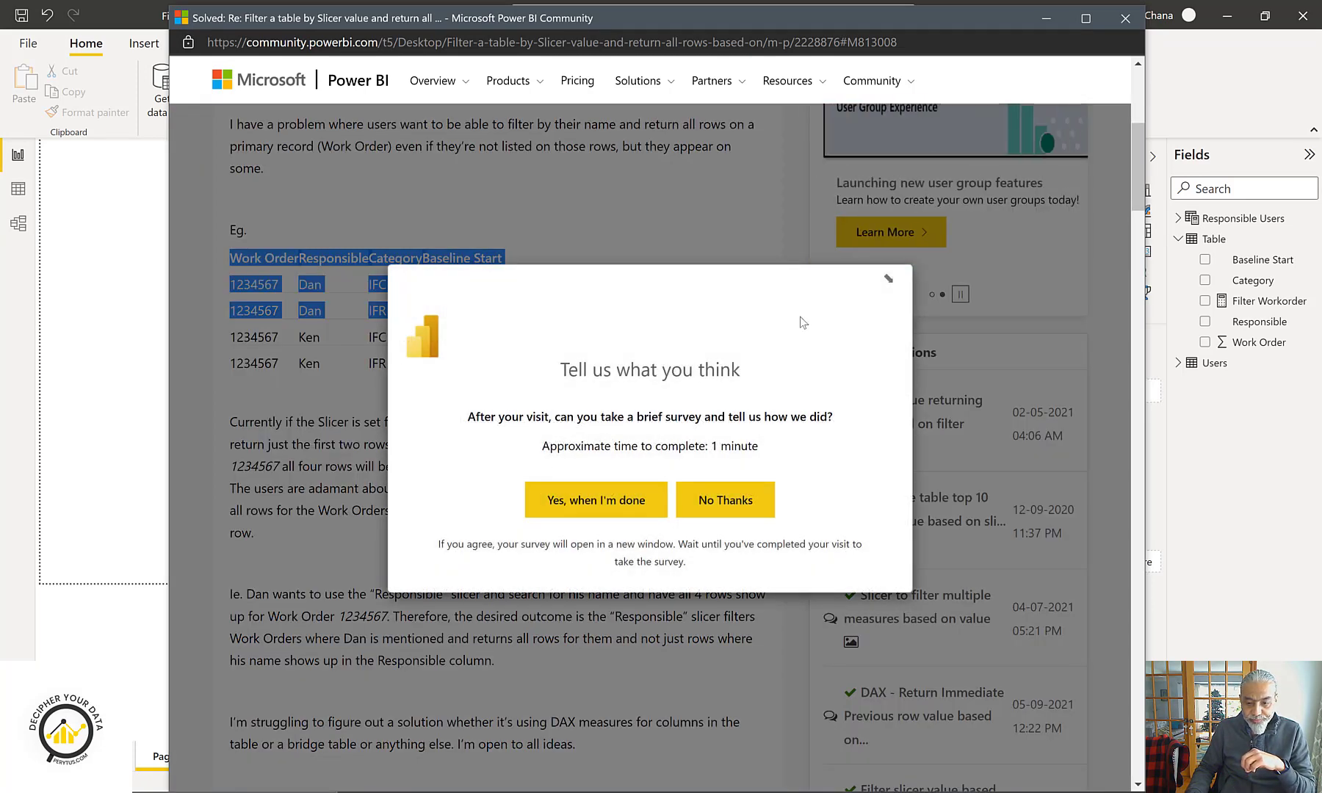
pyautogui.click(473, 488)
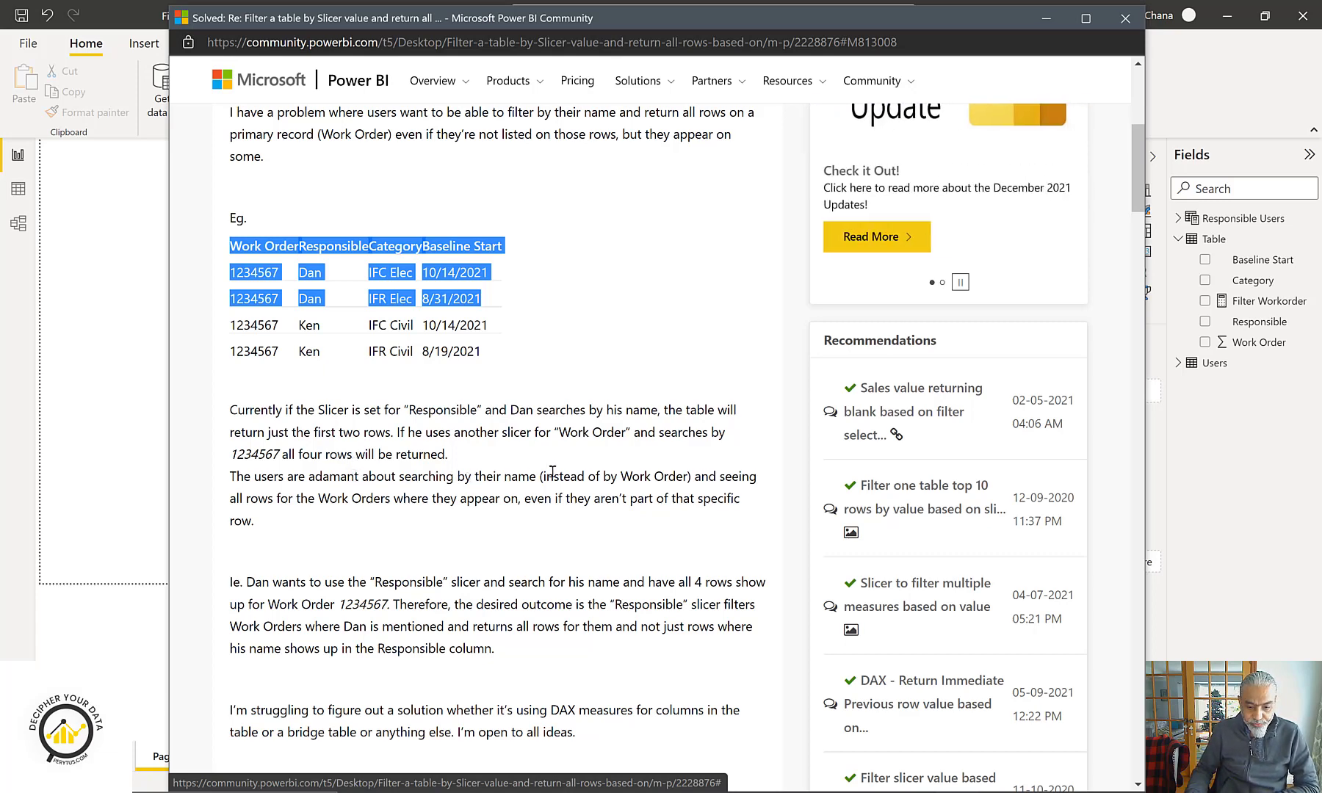
pyautogui.click(324, 317)
pyautogui.moveTo(297, 272); pyautogui.dragTo(329, 272)
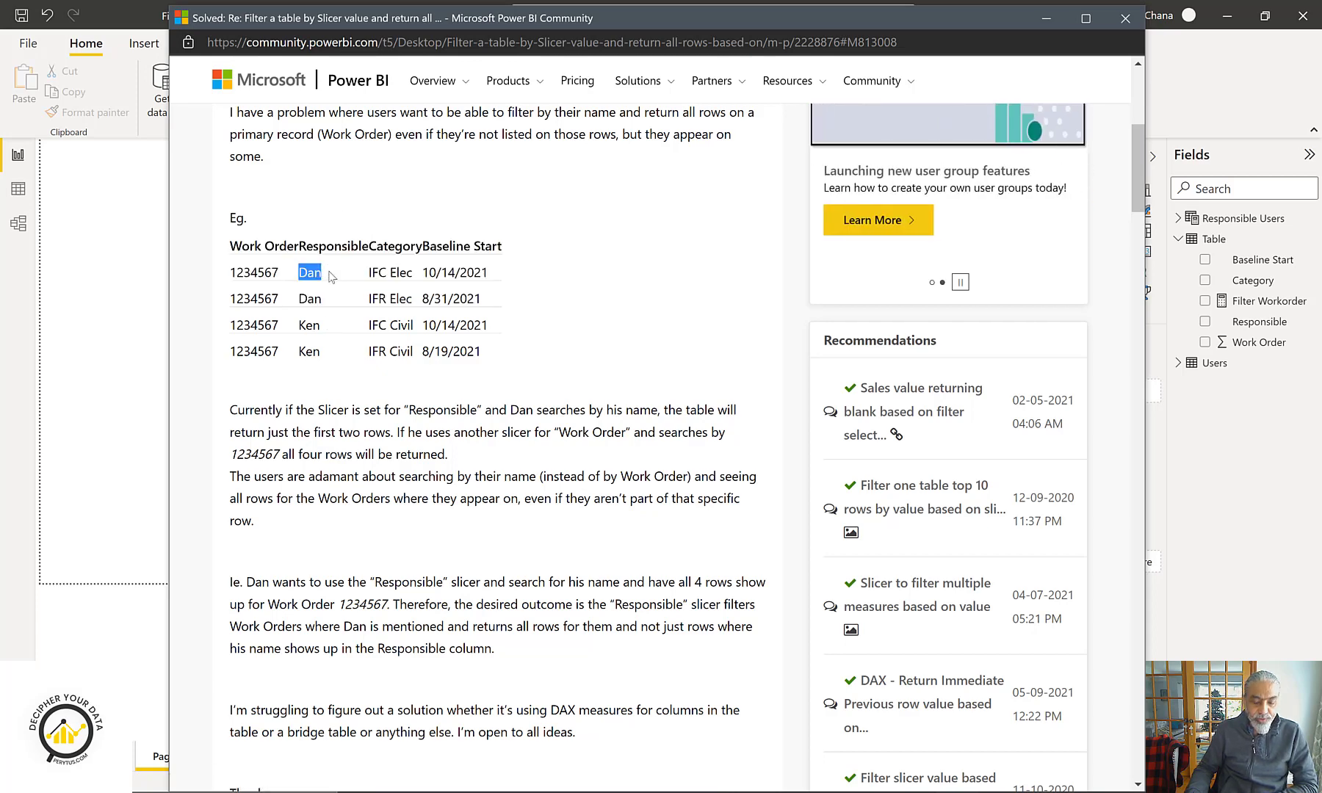
pyautogui.moveTo(227, 265); pyautogui.dragTo(276, 273)
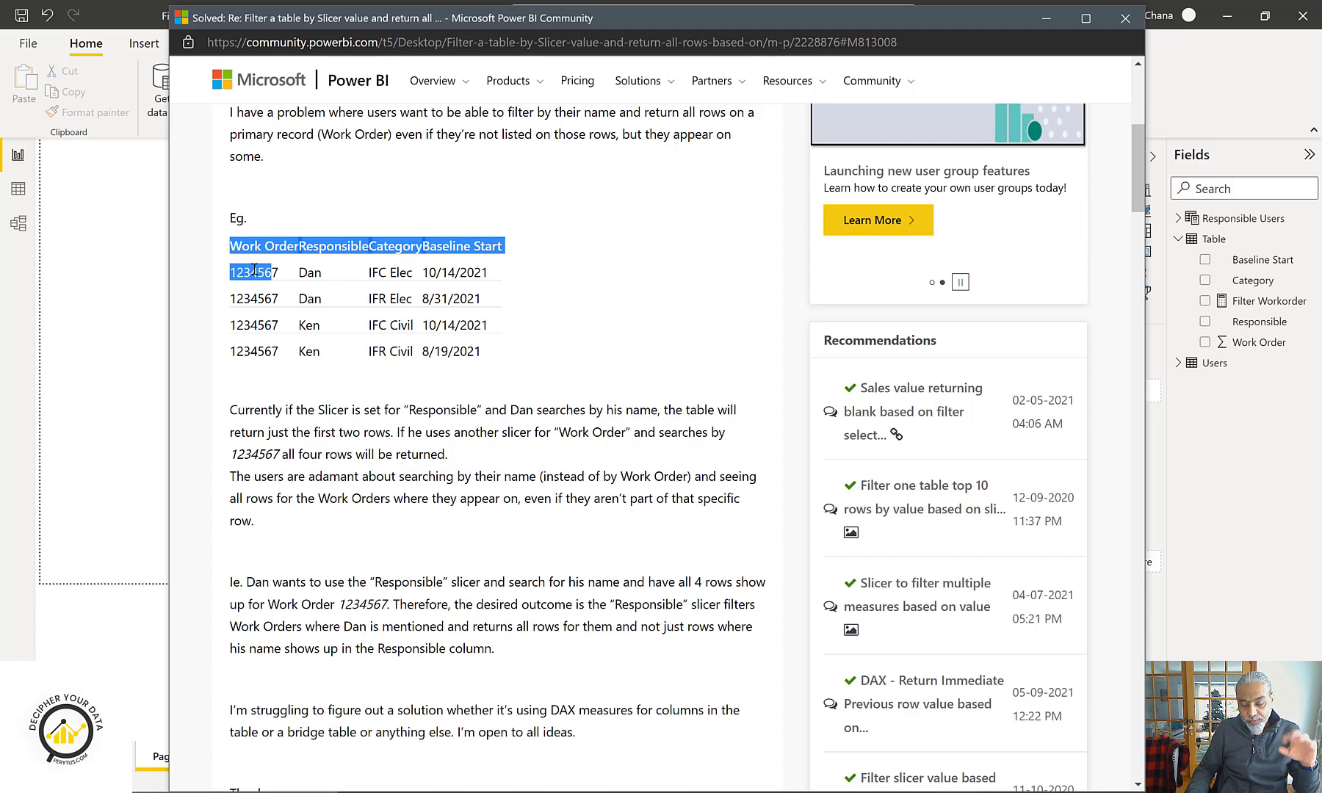
pyautogui.moveTo(305, 273); pyautogui.dragTo(322, 275)
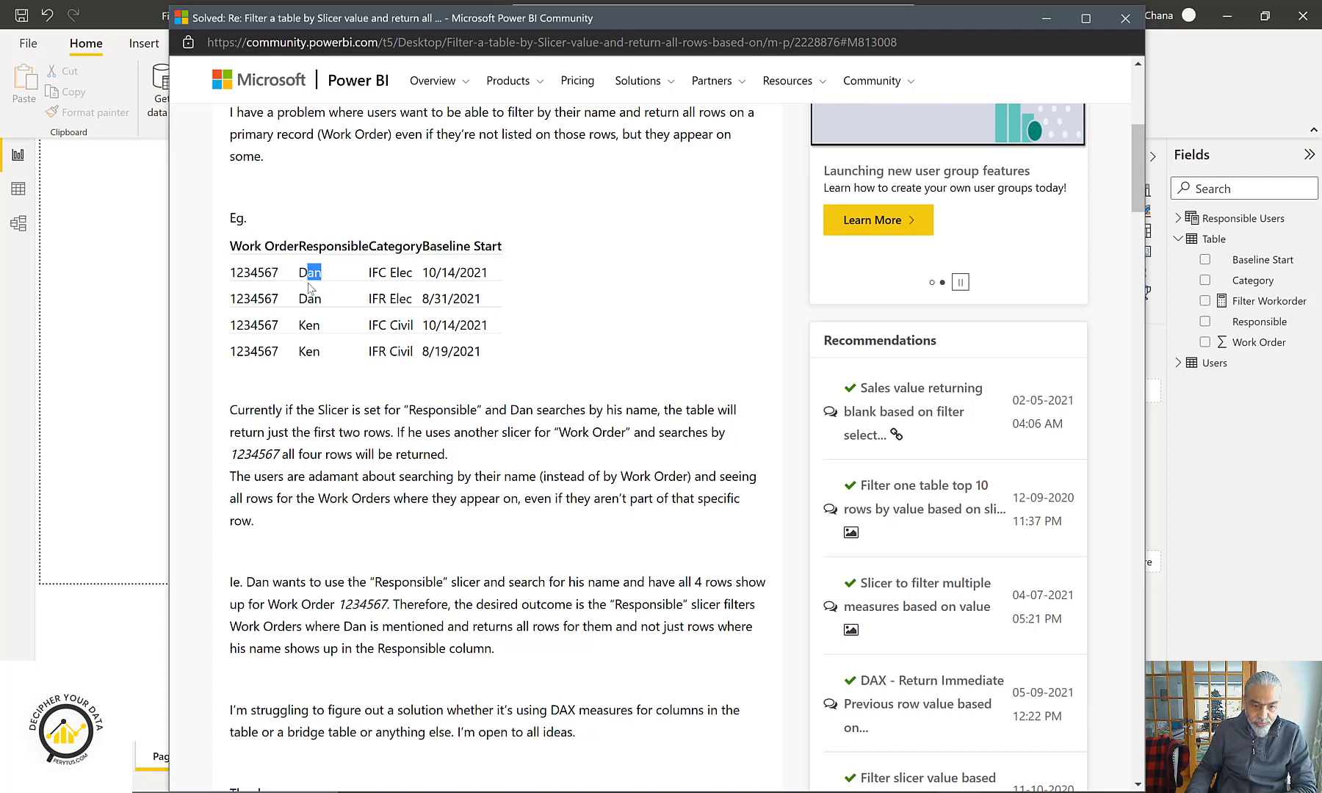
pyautogui.click(309, 288)
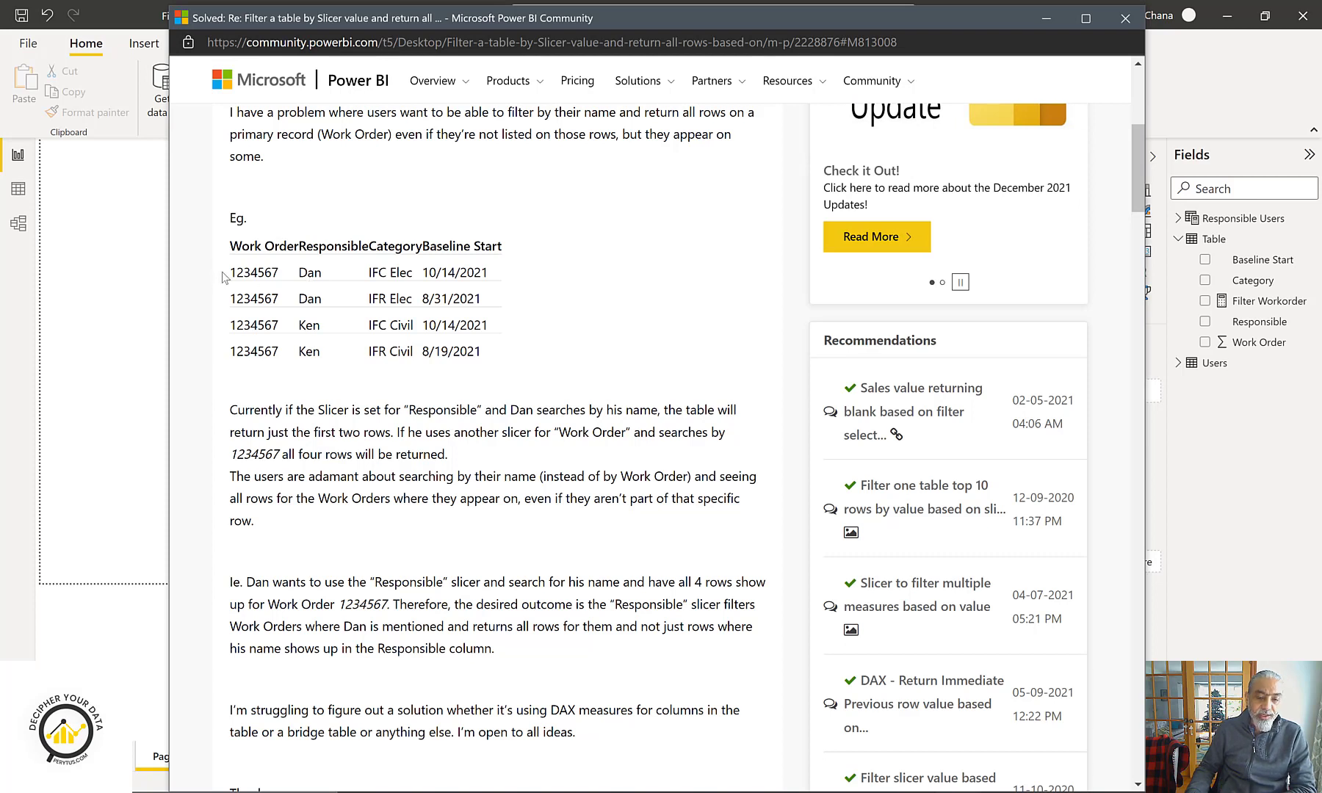
pyautogui.moveTo(236, 274); pyautogui.dragTo(278, 276)
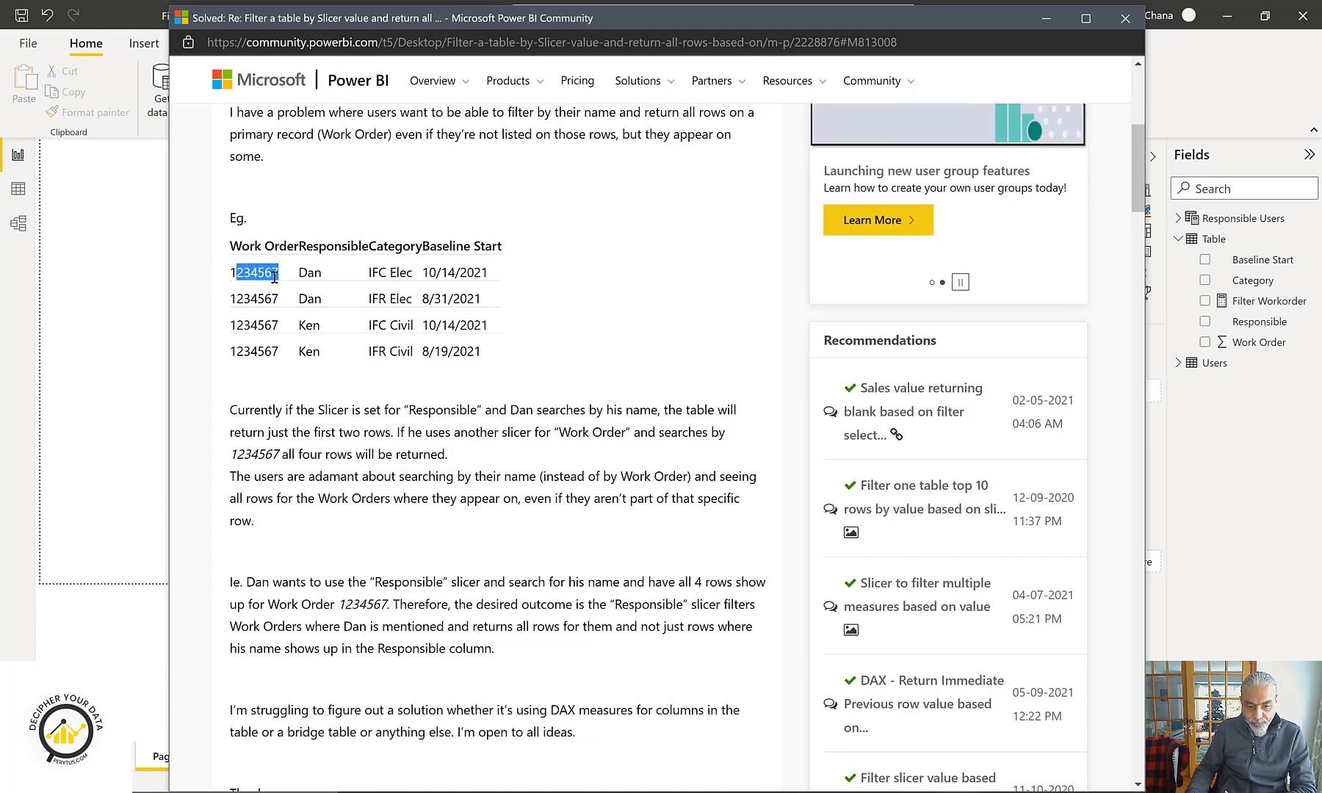
pyautogui.click(270, 276)
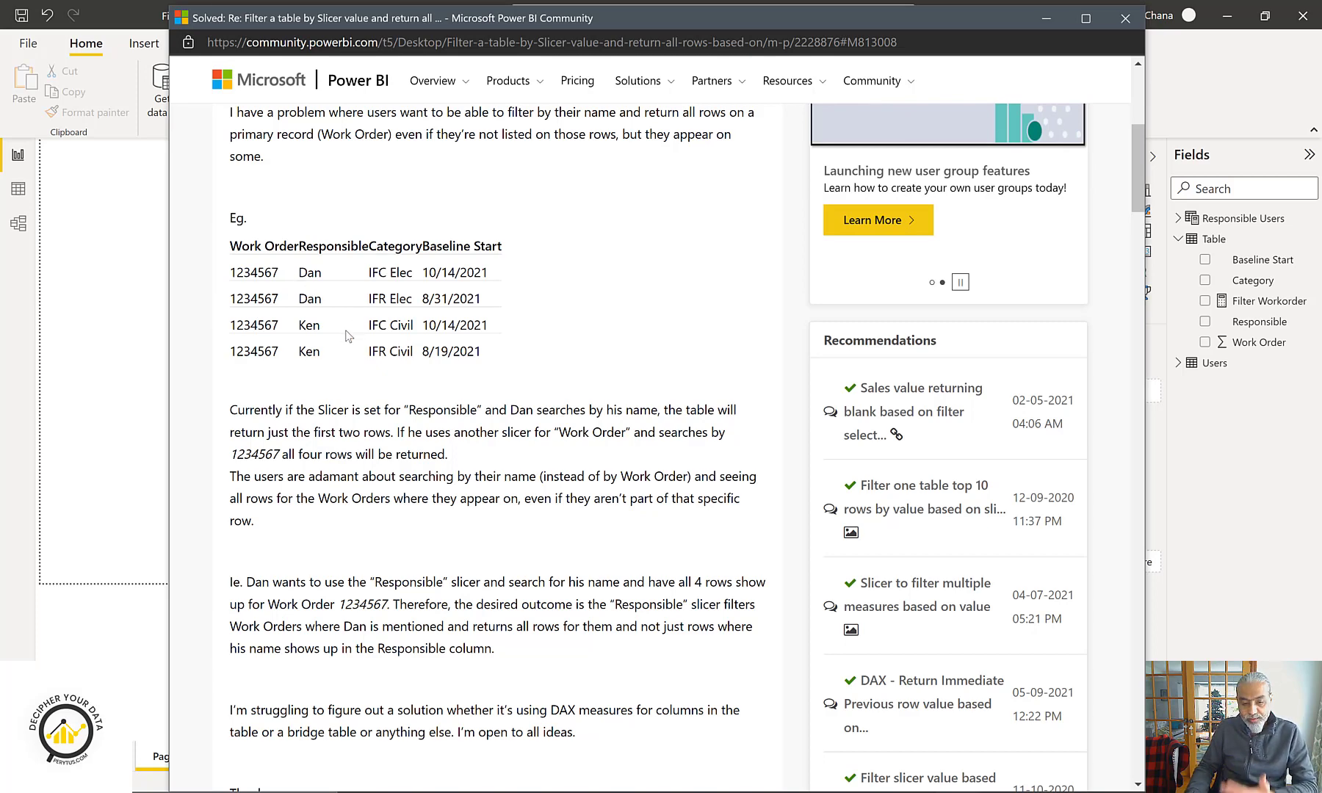
pyautogui.scroll(-2, 500, 396)
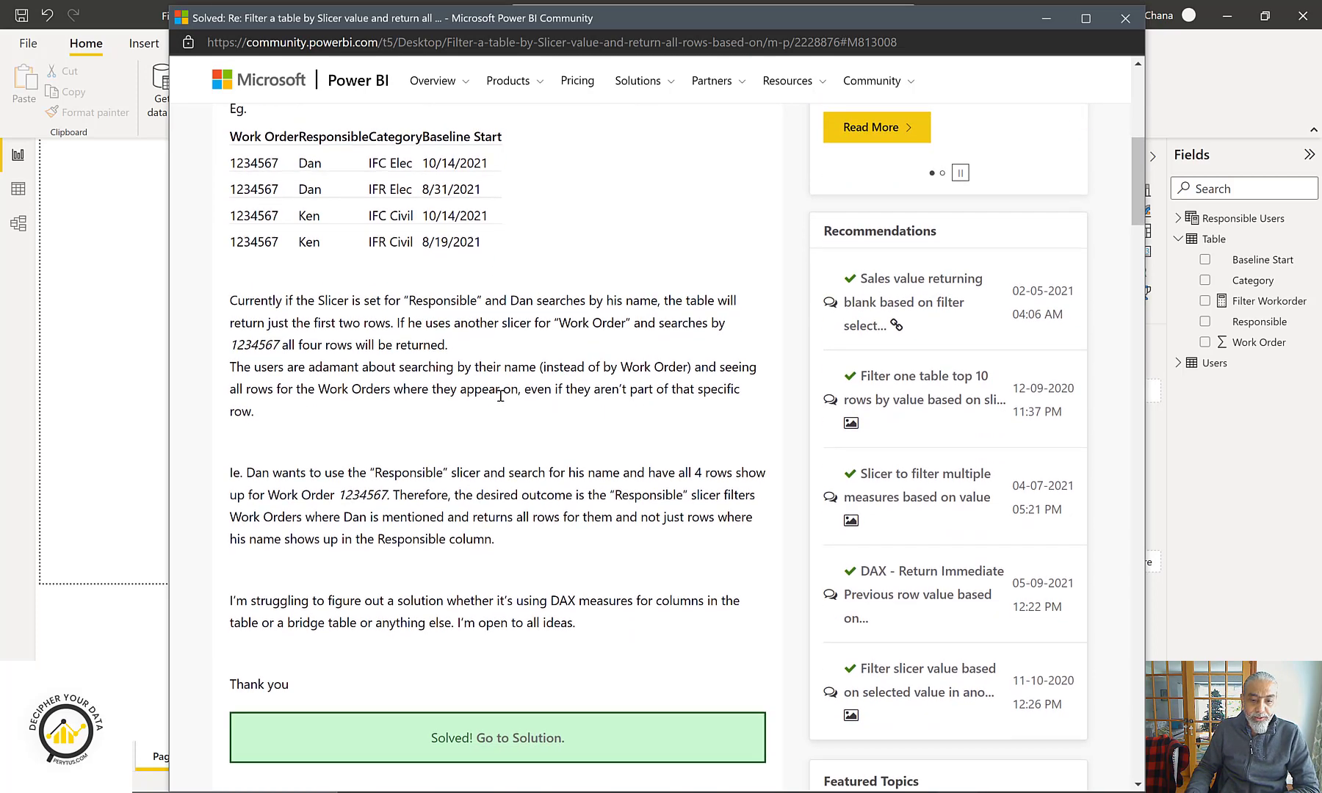
pyautogui.scroll(3, 500, 396)
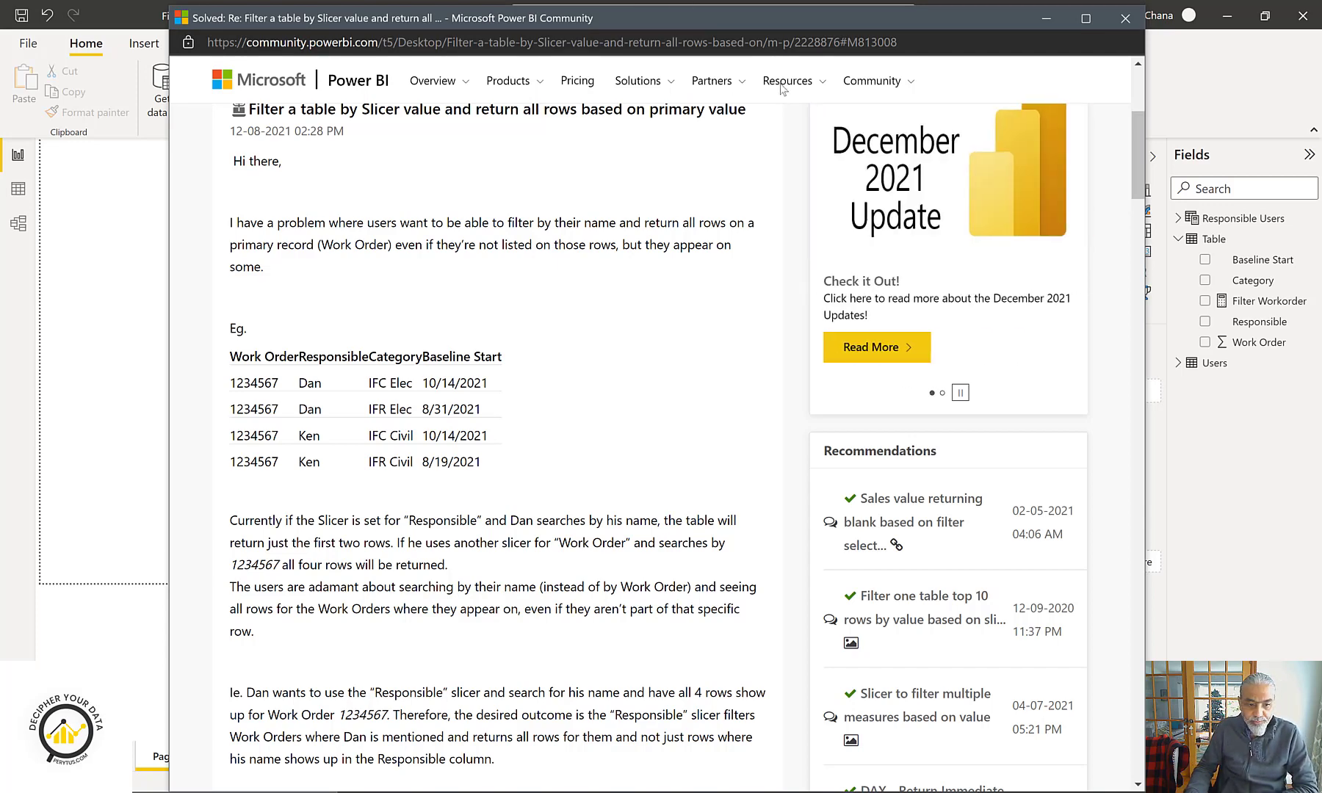
# - Switch to Power BI Desktop and examine the rows of Table in the data view, including its Responsible column
pyautogui.click(1047, 20)
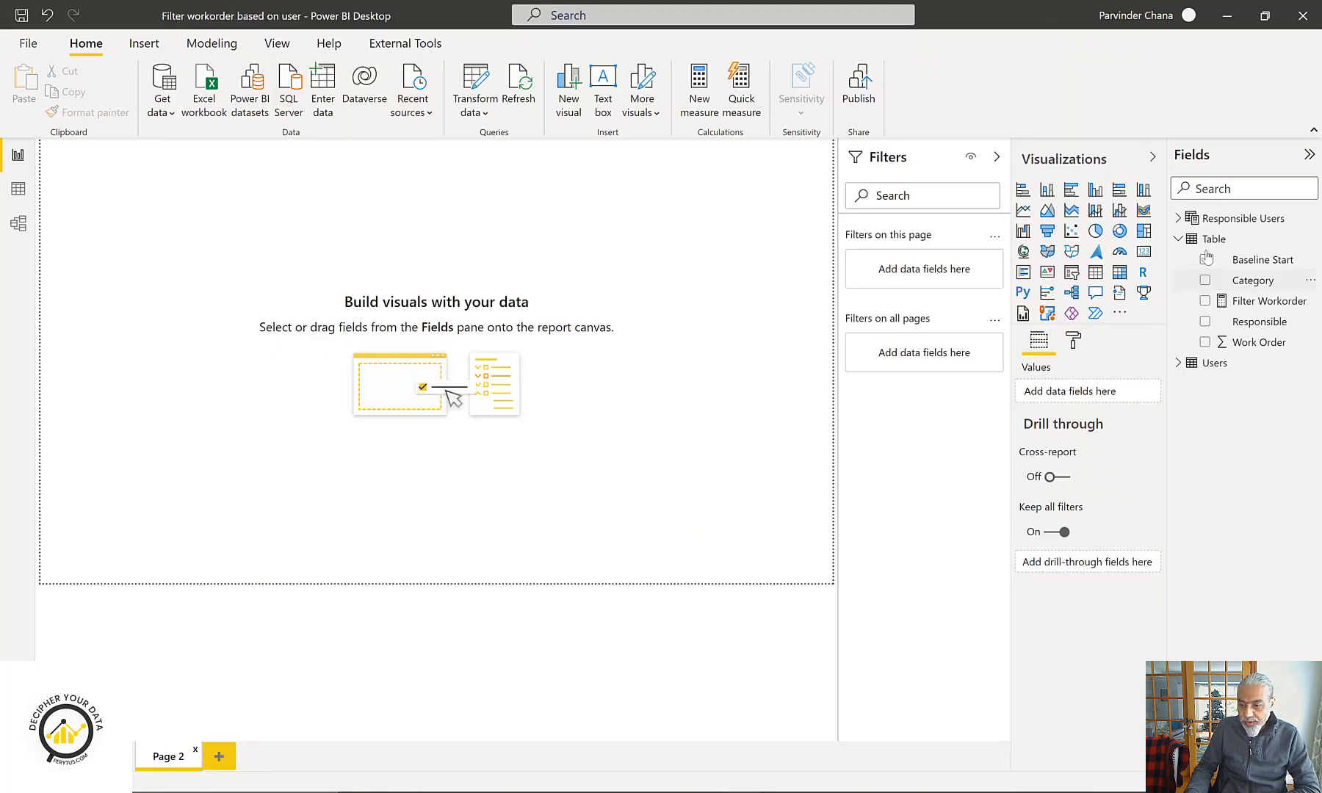
pyautogui.click(18, 191)
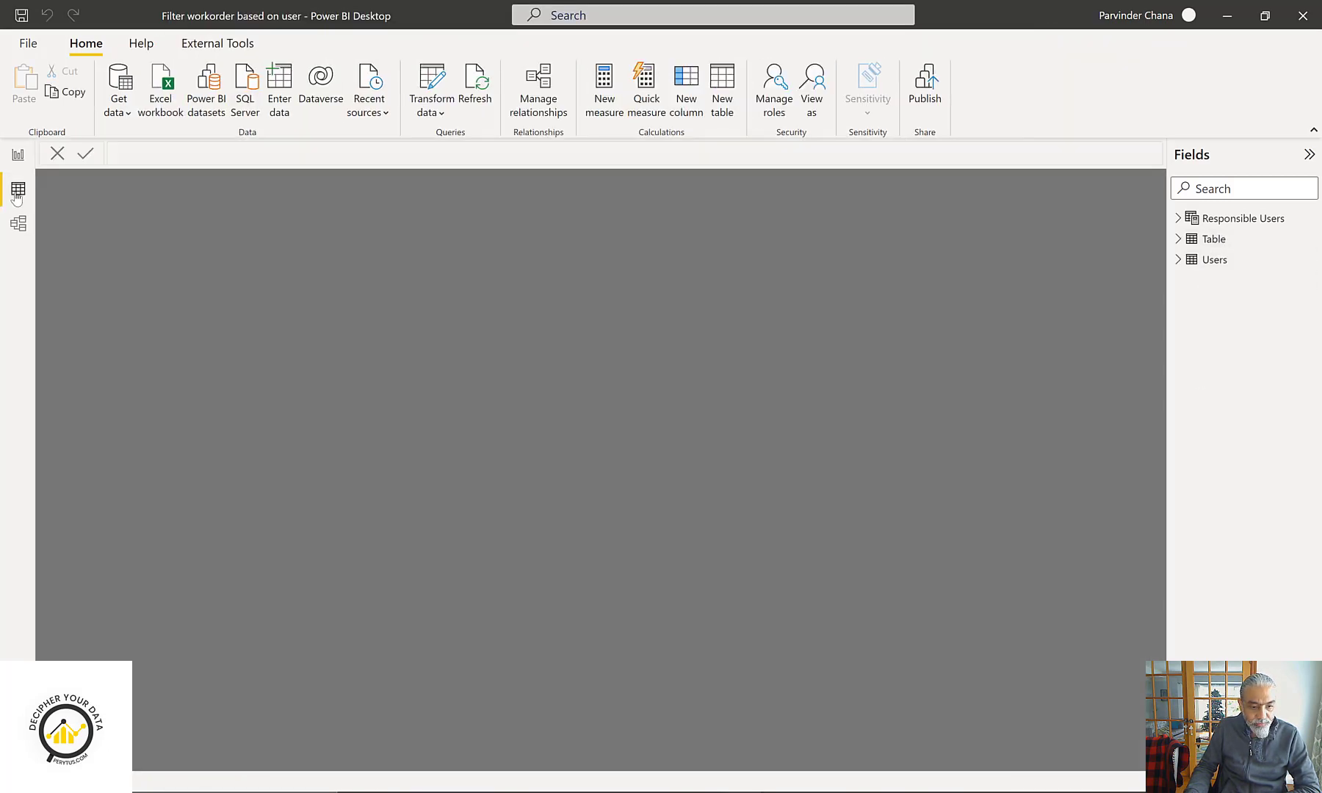
pyautogui.click(1213, 239)
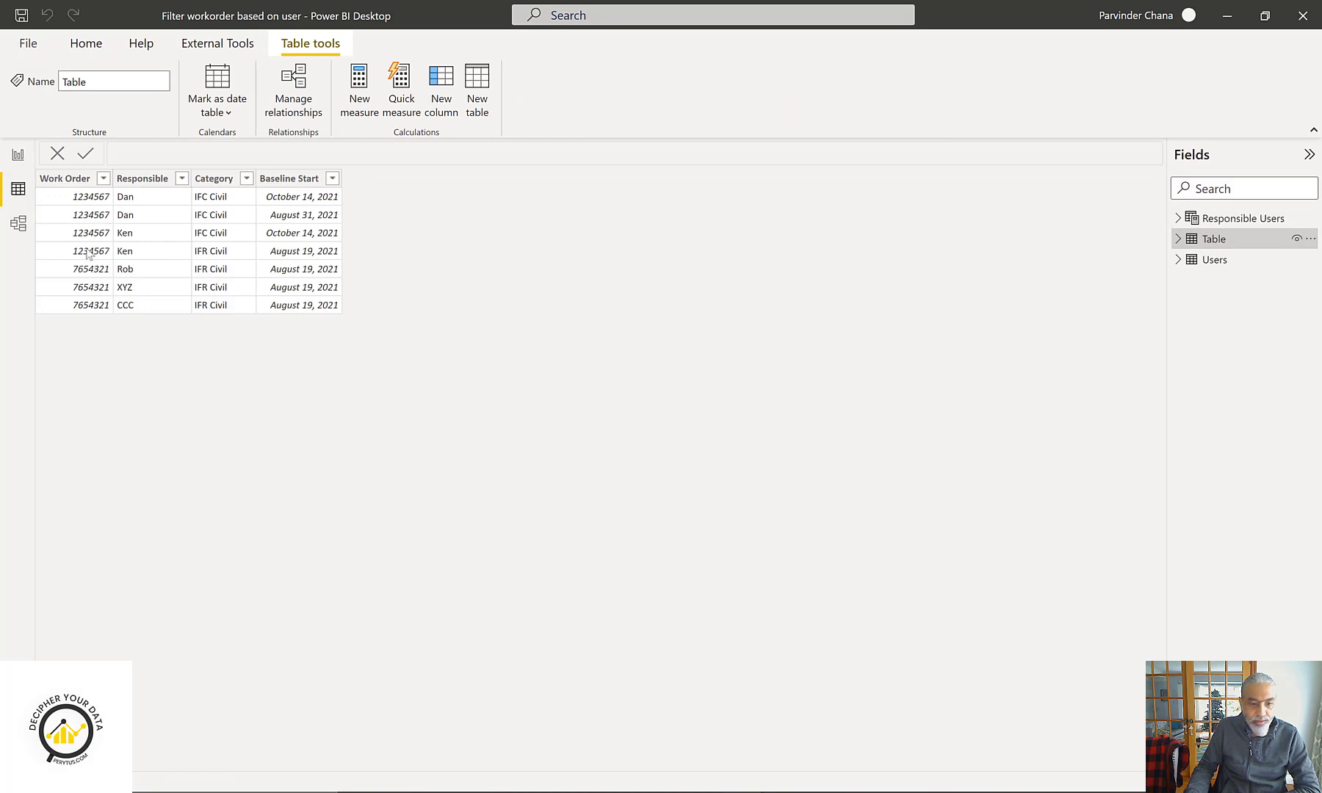
pyautogui.click(139, 236)
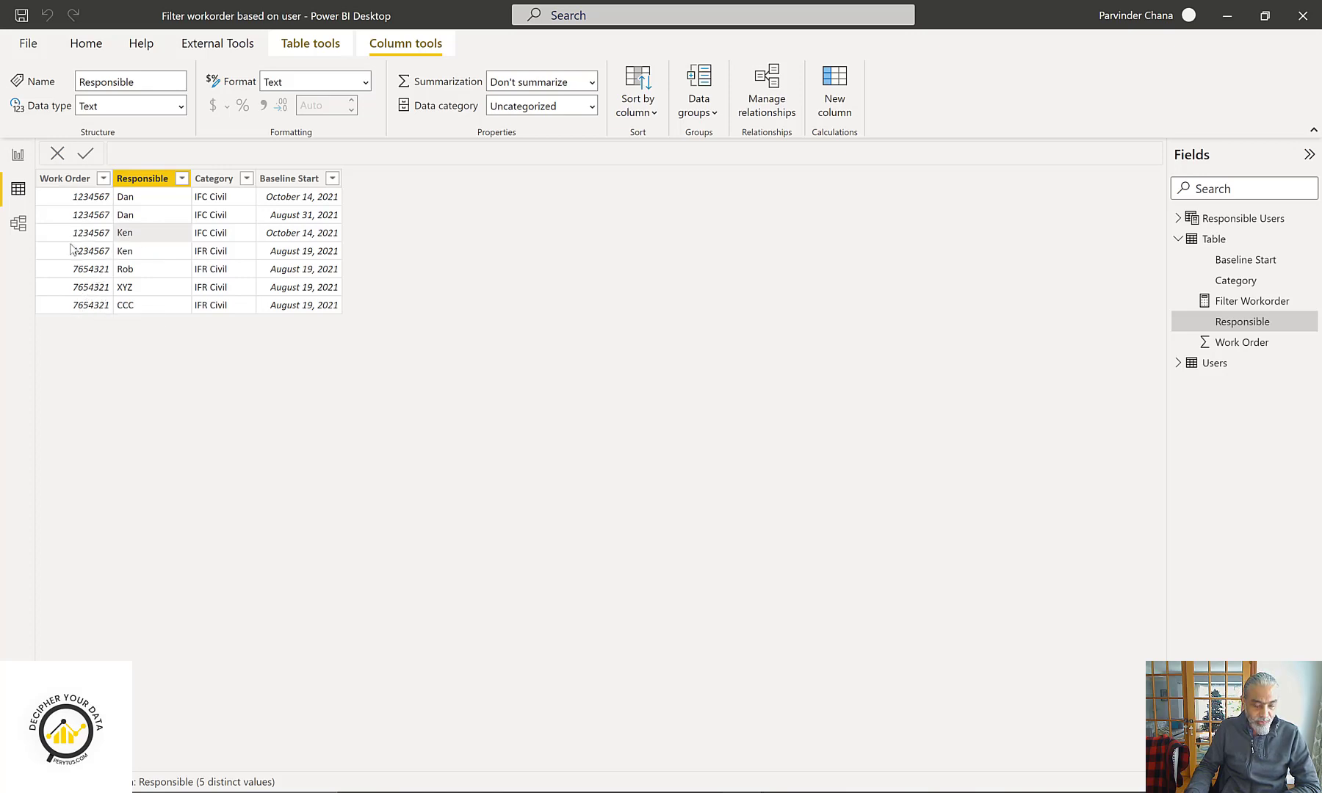
# - Build a table visual on the report page from Responsible and Work Order, with Work Order's default summarization set to Don't summarize
pyautogui.click(17, 155)
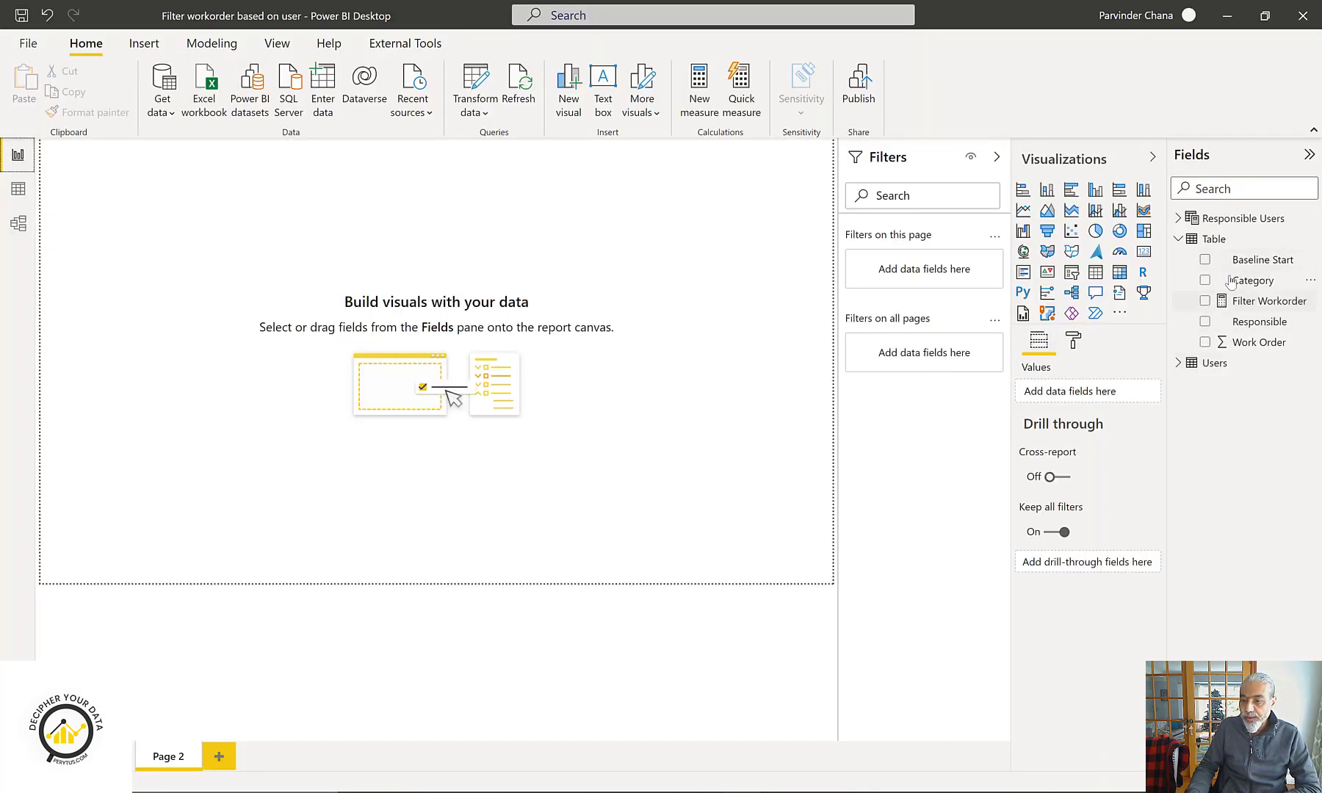
pyautogui.moveTo(1259, 322); pyautogui.dragTo(243, 316)
pyautogui.click(1260, 344)
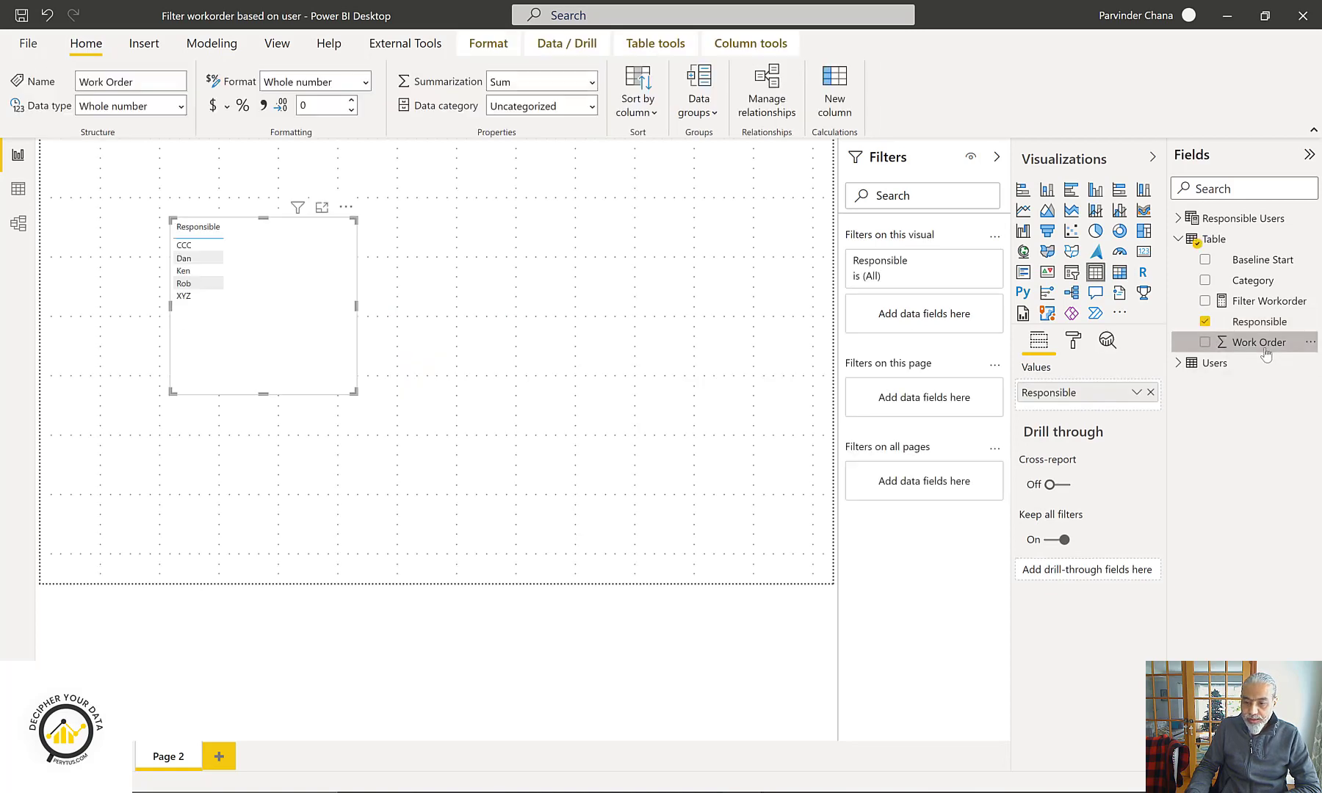
pyautogui.click(584, 83)
pyautogui.click(552, 132)
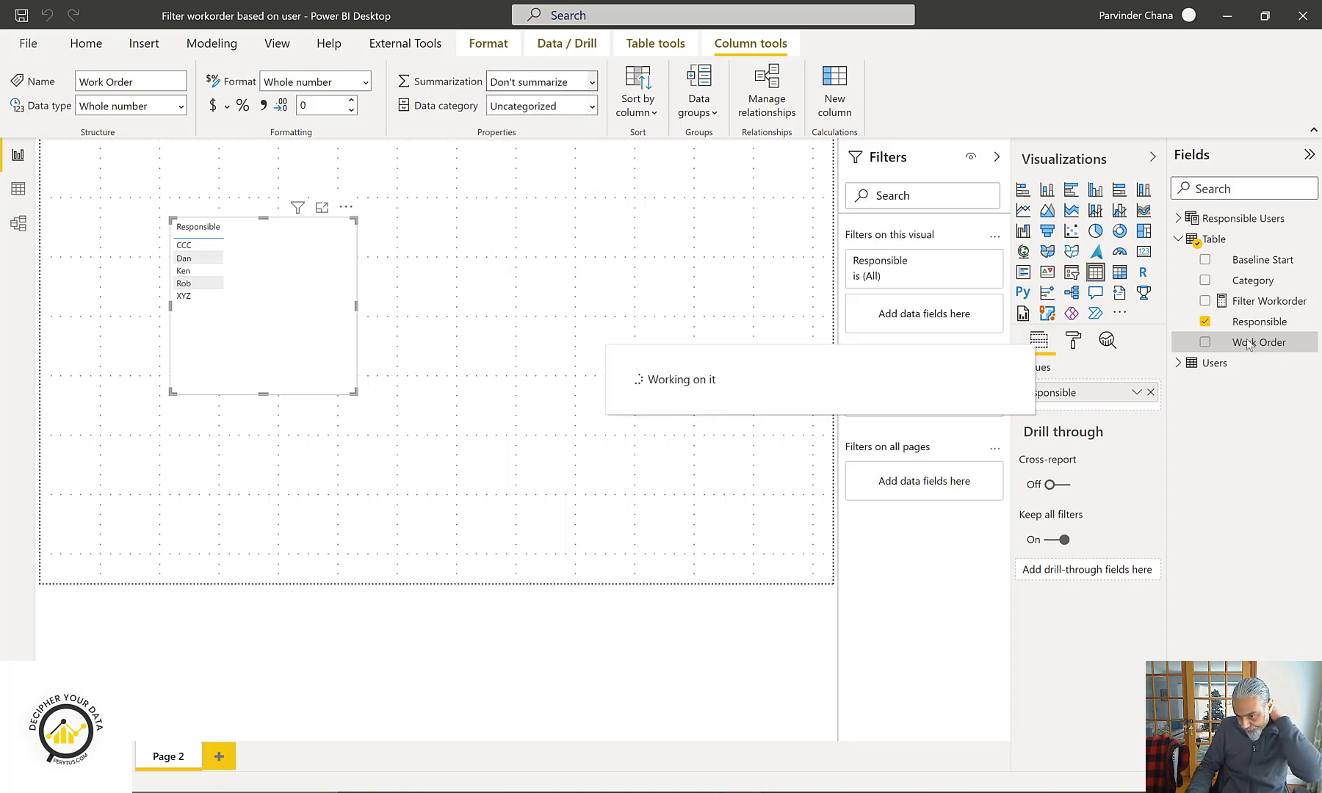
pyautogui.moveTo(1260, 345); pyautogui.dragTo(289, 367)
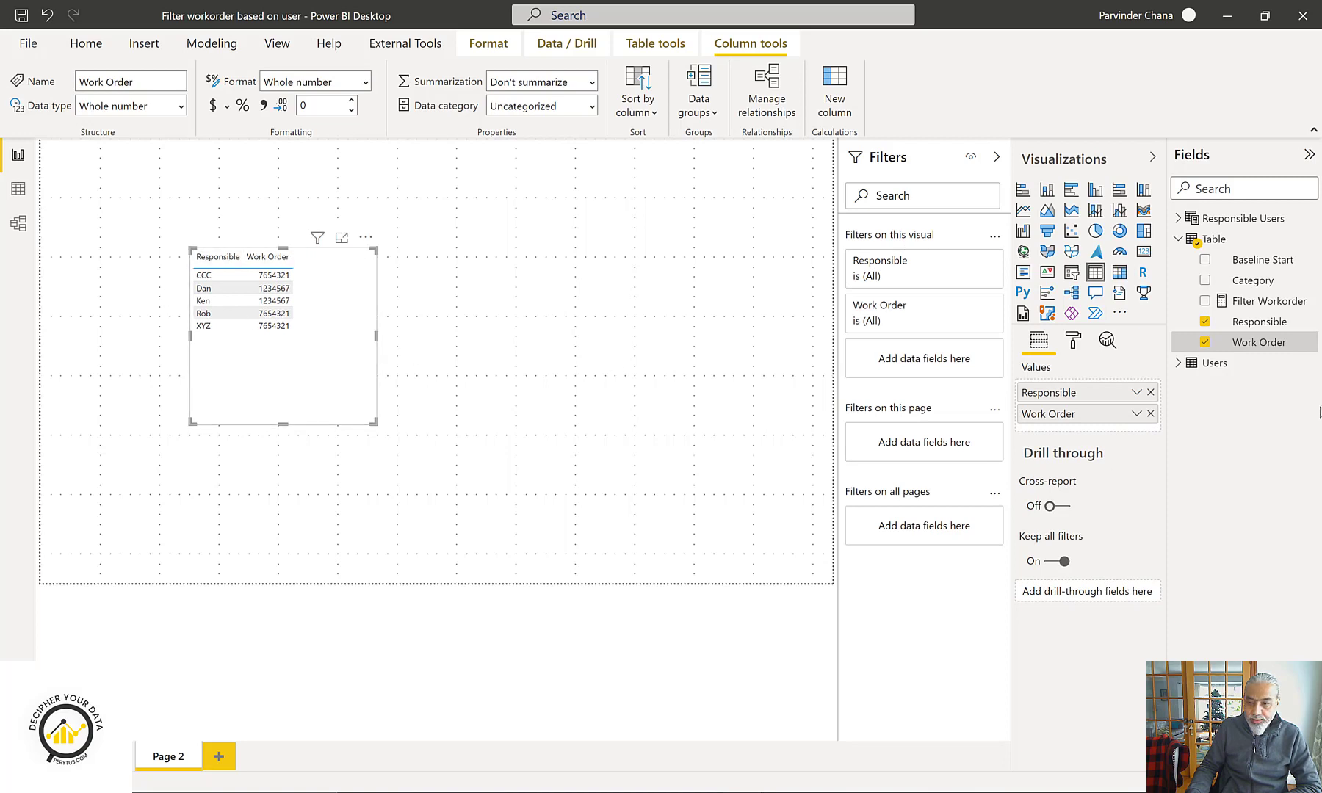
# - Add Work Order to the table visual a second time, aggregated as Count, and widen the visual to fit its columns
pyautogui.moveTo(1260, 343); pyautogui.dragTo(352, 382)
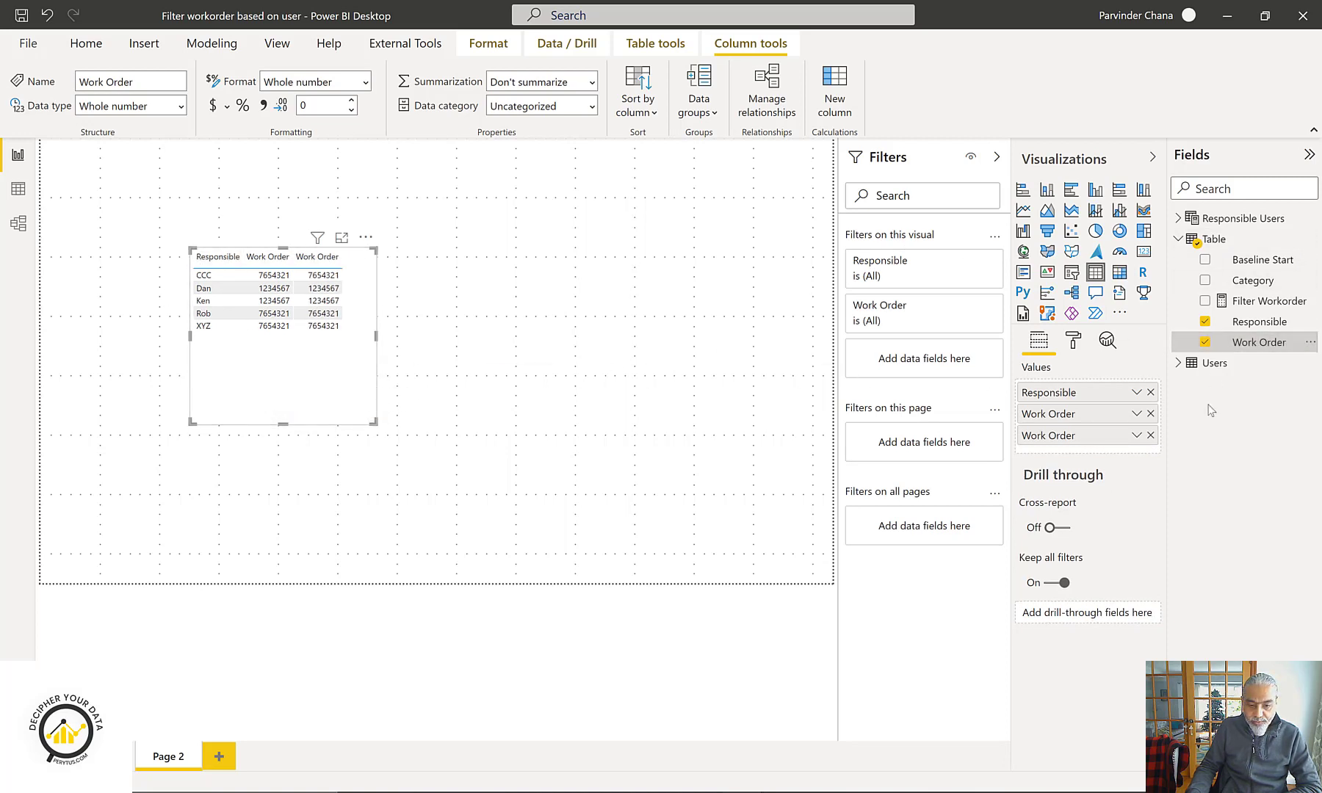
pyautogui.click(1136, 435)
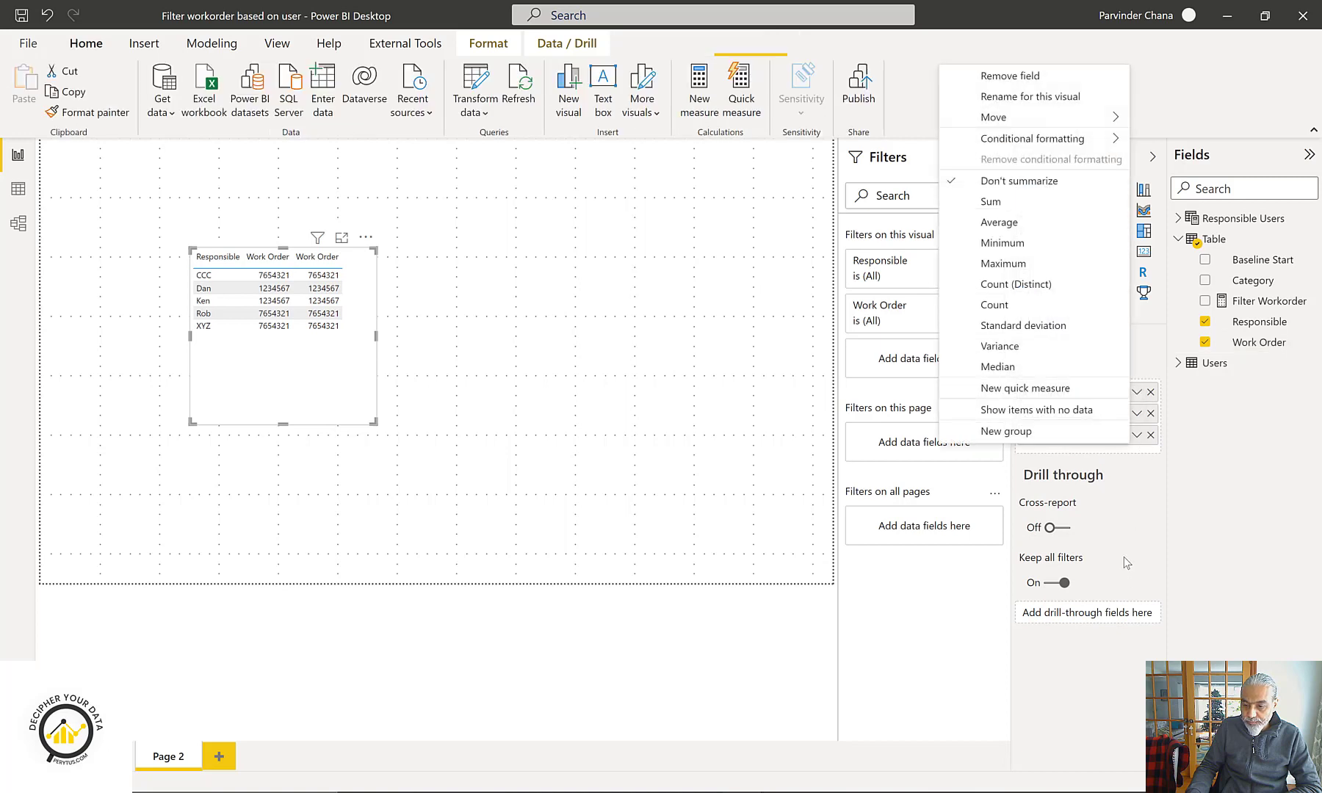
pyautogui.click(994, 304)
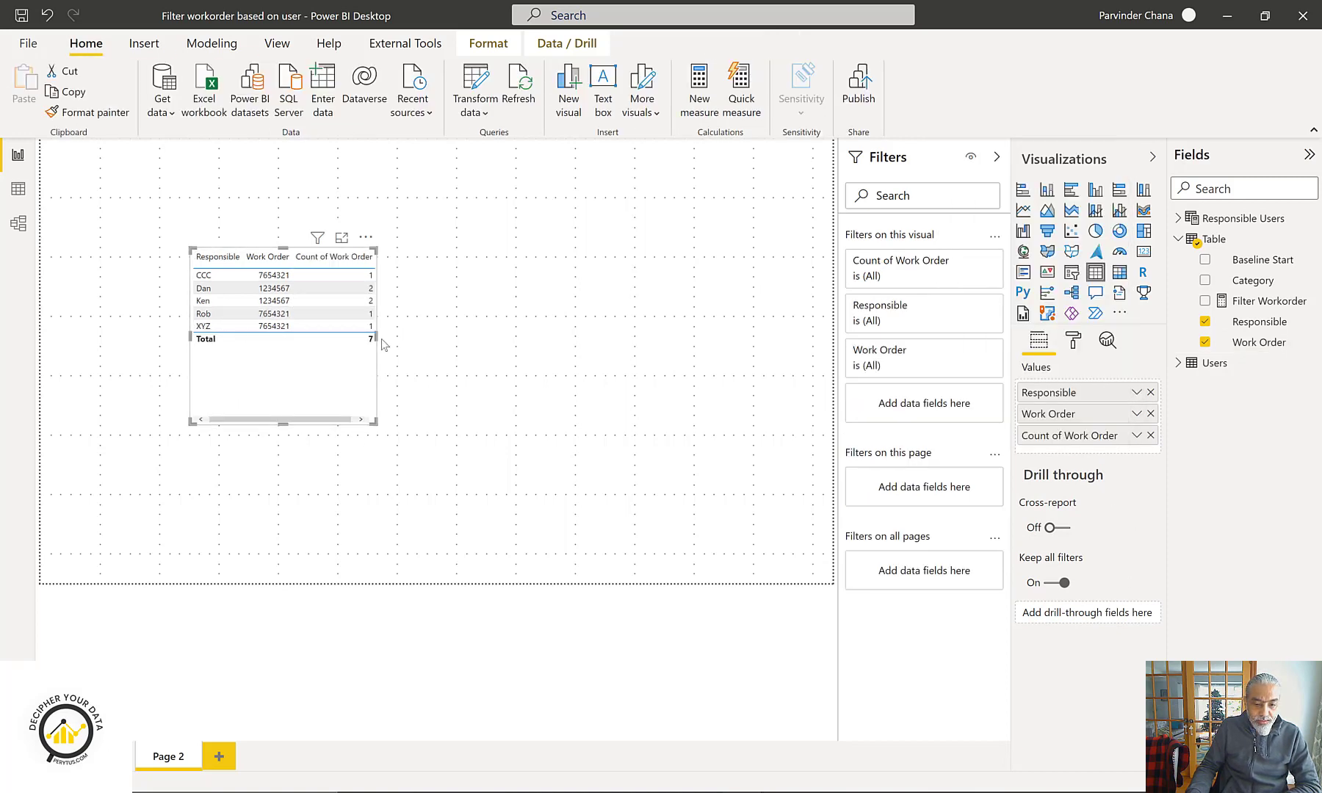
pyautogui.moveTo(378, 337); pyautogui.dragTo(446, 387)
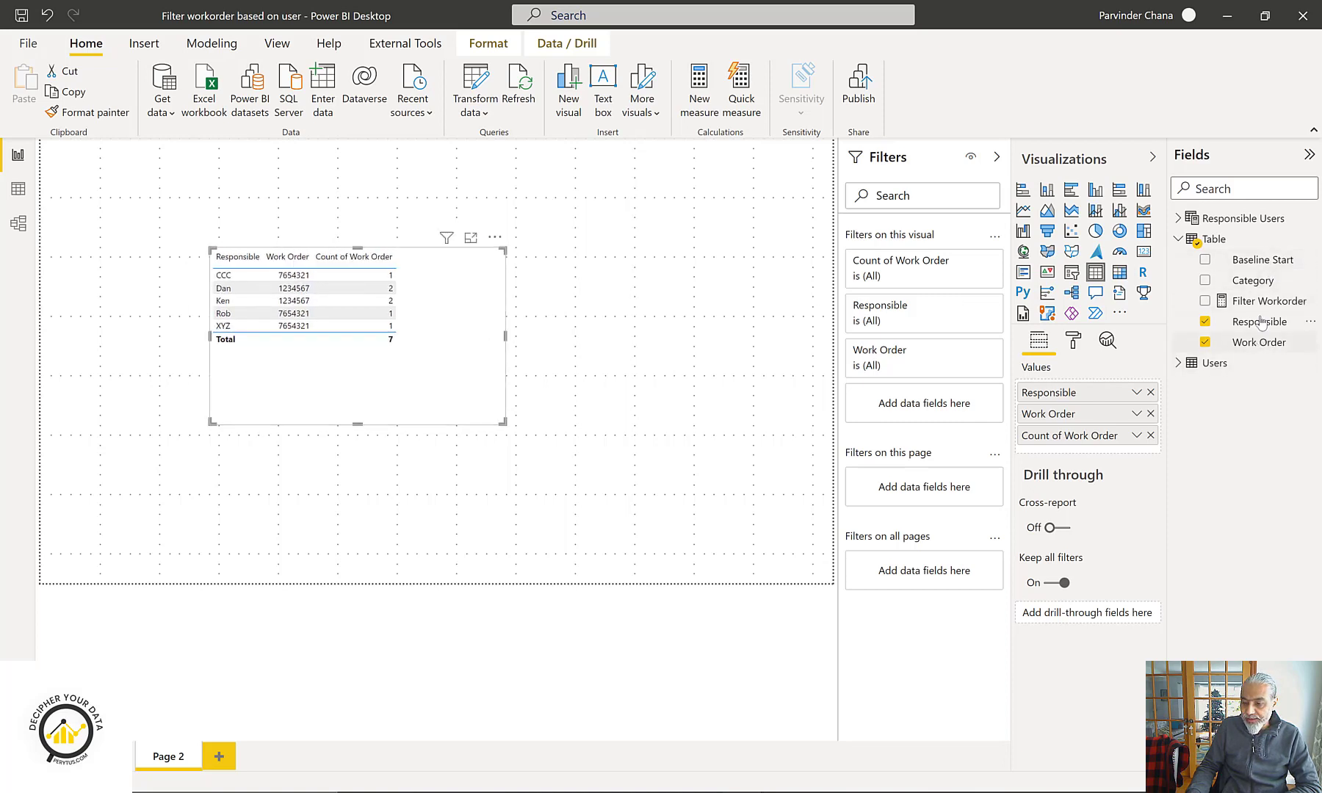
# - Add a slicer on Table's Responsible field beside the table visual
pyautogui.moveTo(1259, 322); pyautogui.dragTo(644, 272)
pyautogui.click(1070, 272)
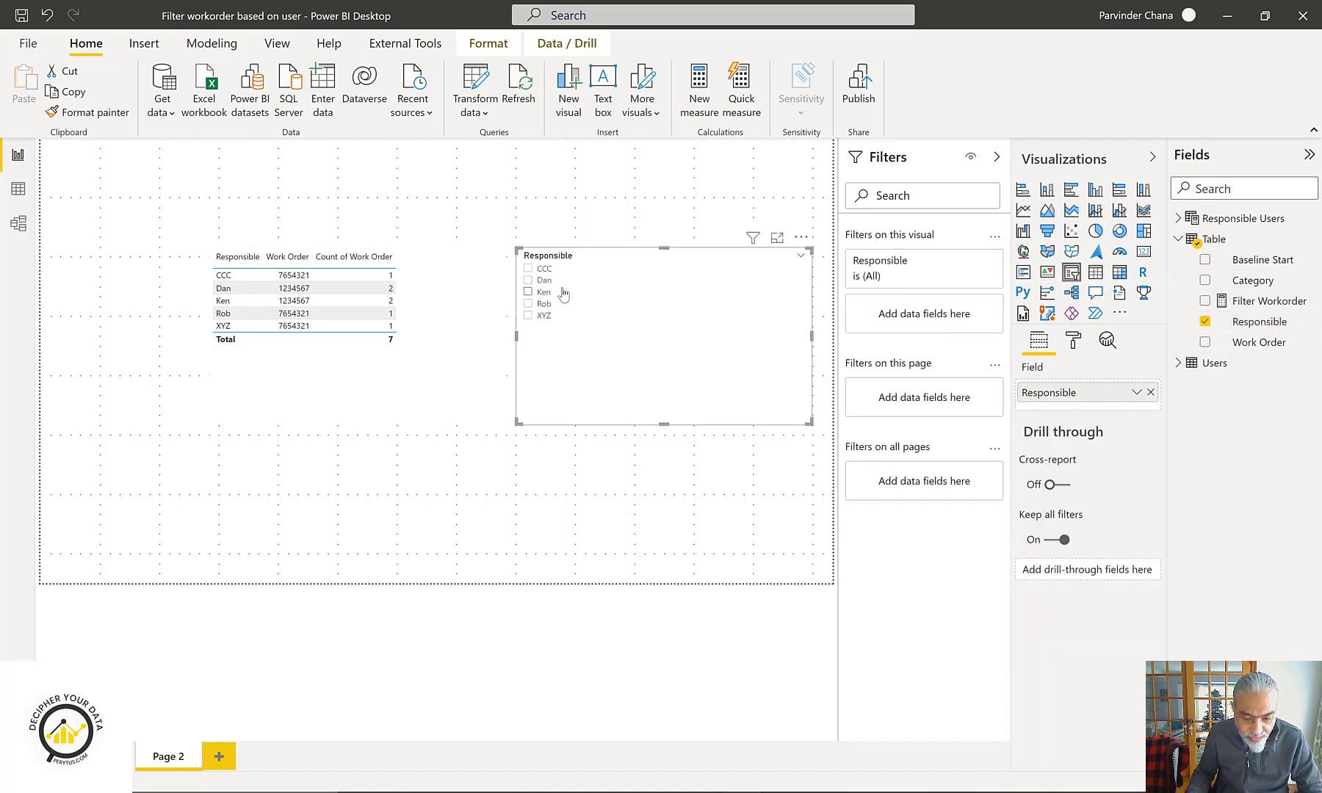
# - Test the Responsible slicer by filtering the table visual for individual people, clearing the selection after each check
pyautogui.click(542, 284)
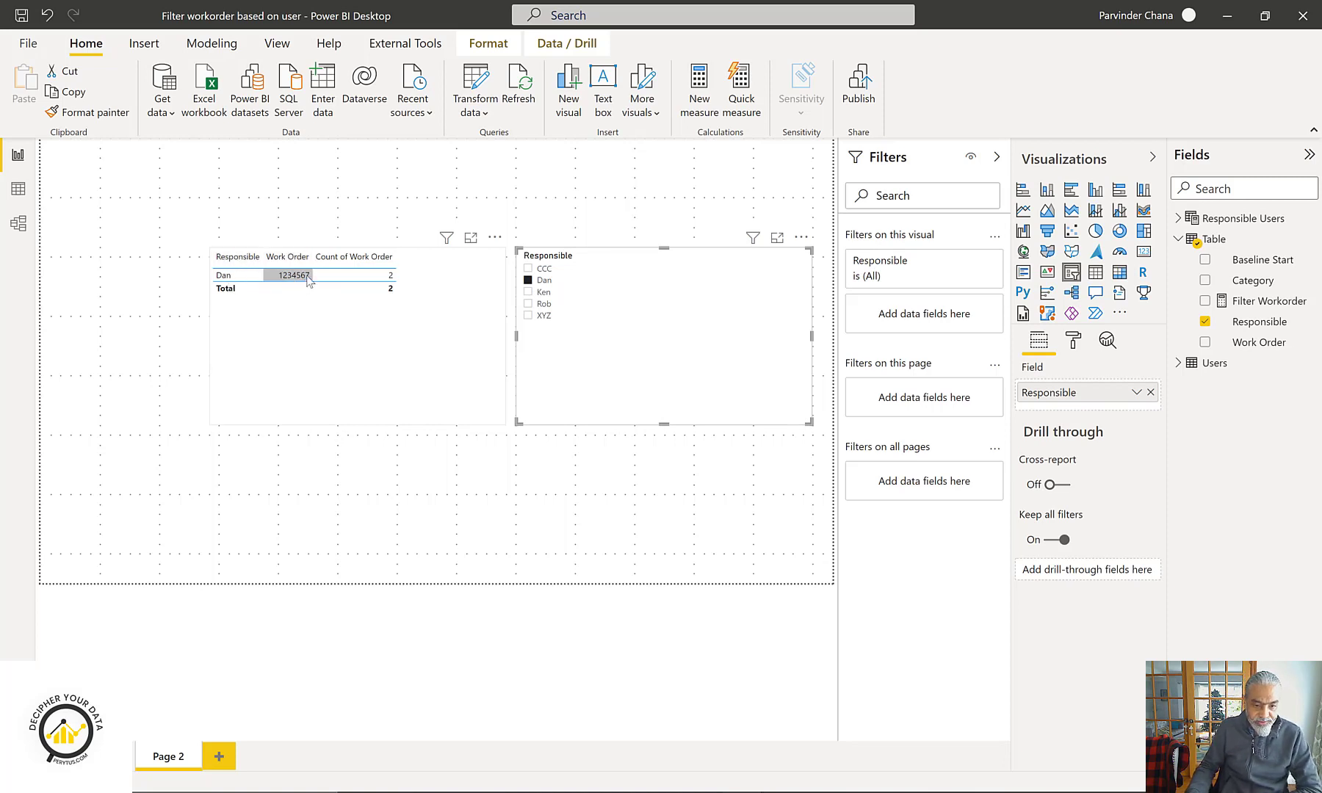
pyautogui.click(550, 285)
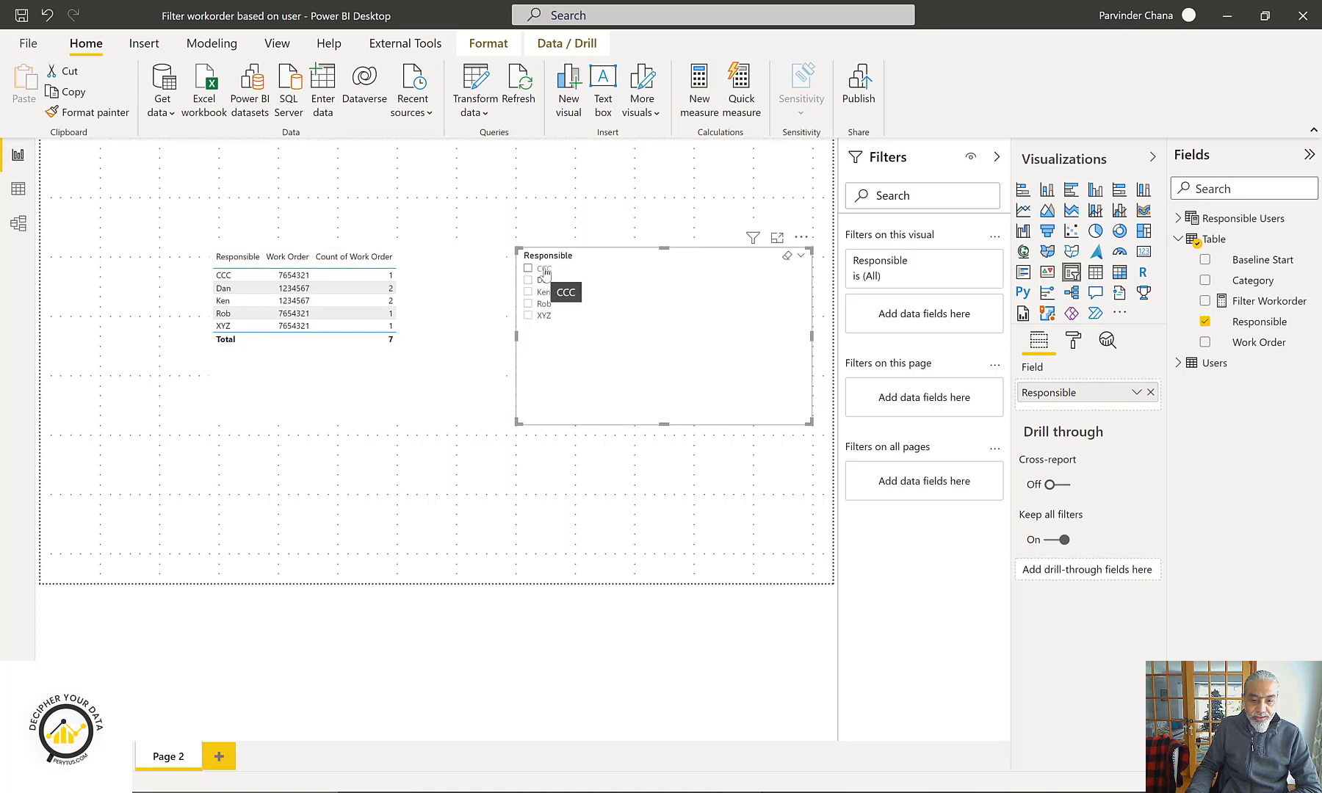
pyautogui.click(545, 305)
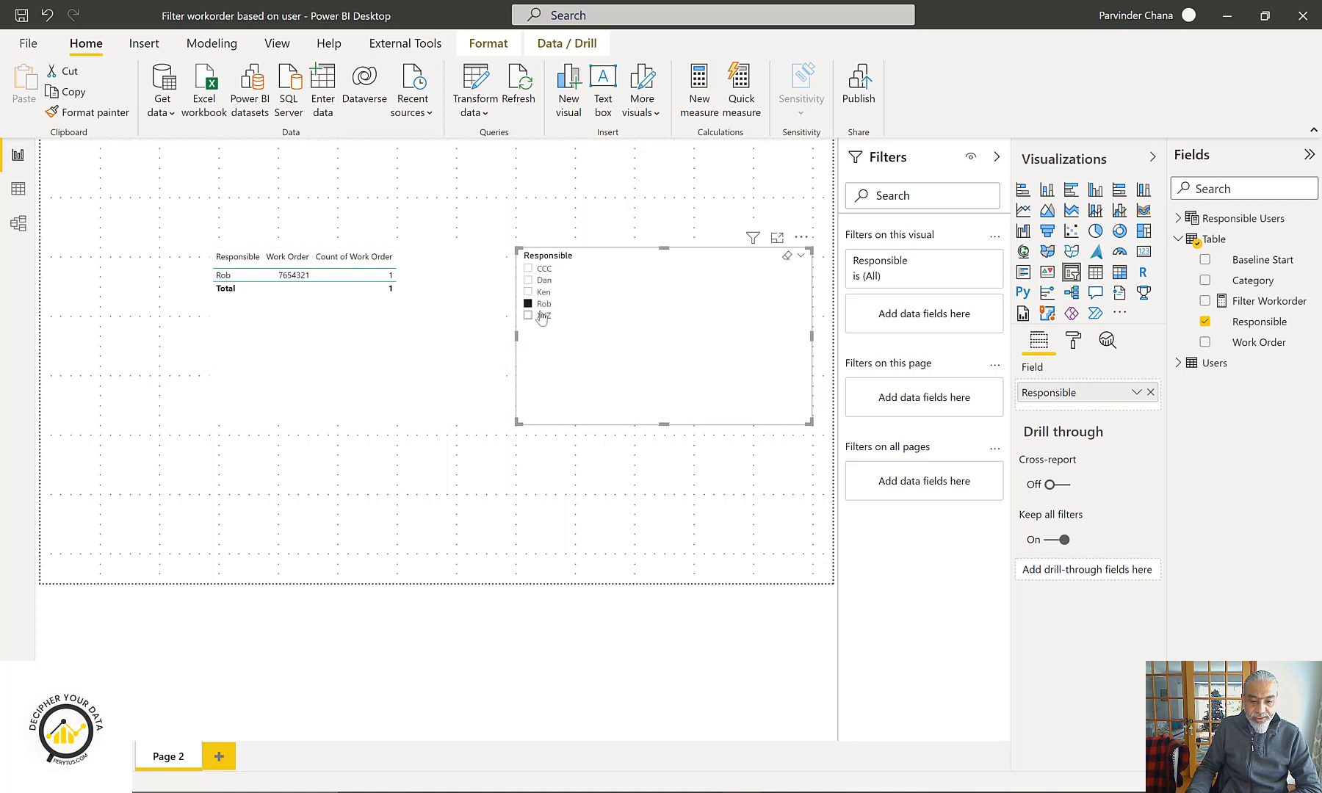
pyautogui.click(293, 276)
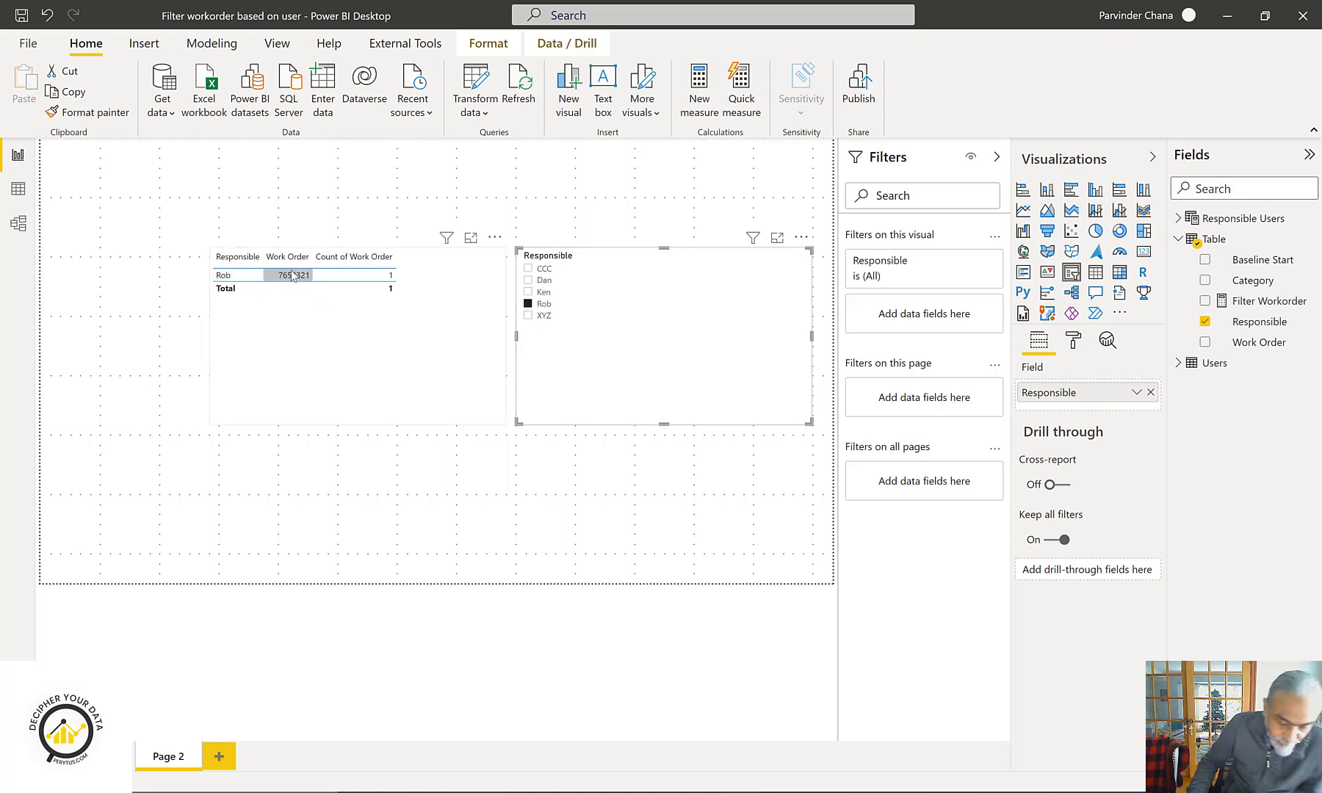
pyautogui.click(548, 315)
pyautogui.click(544, 314)
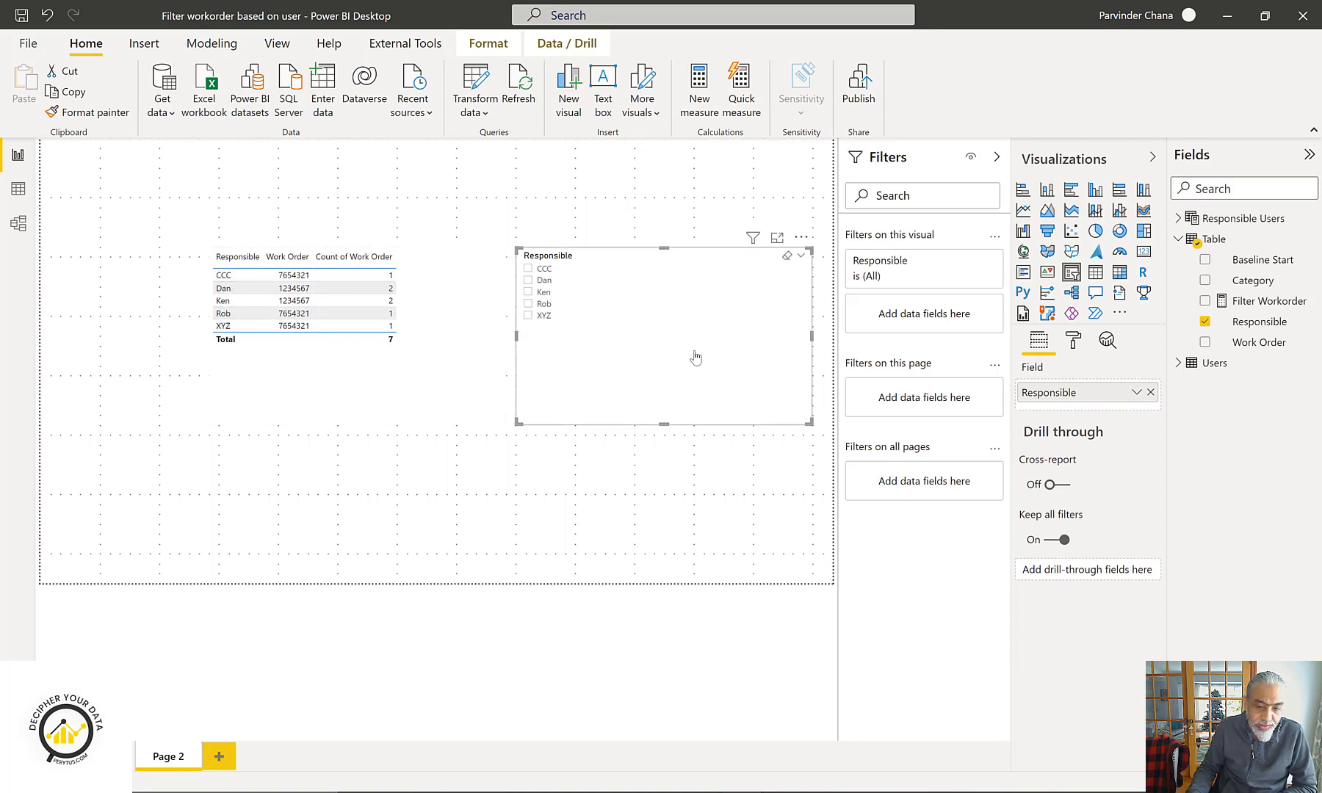
pyautogui.moveTo(808, 342); pyautogui.dragTo(599, 363)
pyautogui.click(413, 411)
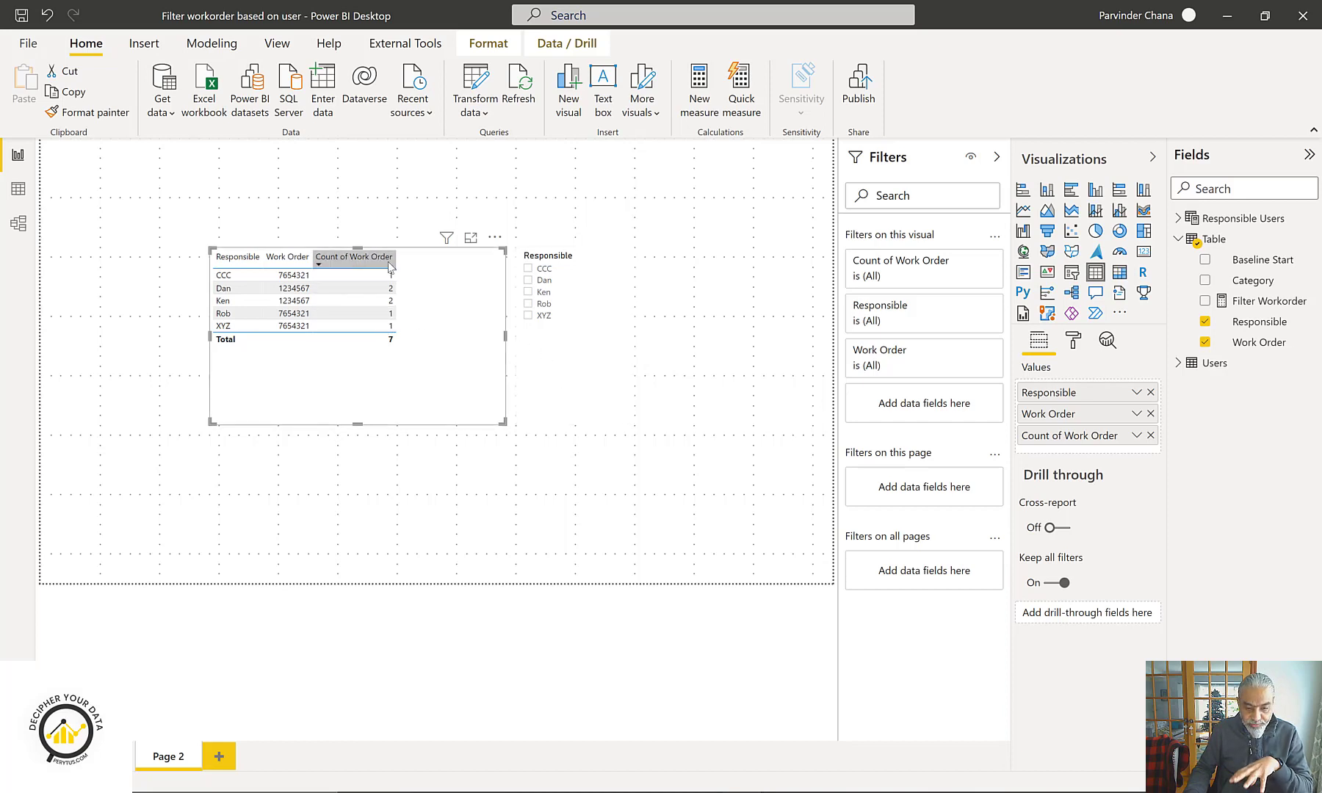
# - Open the Power Query Editor and examine the Users query and the Table query
pyautogui.click(484, 85)
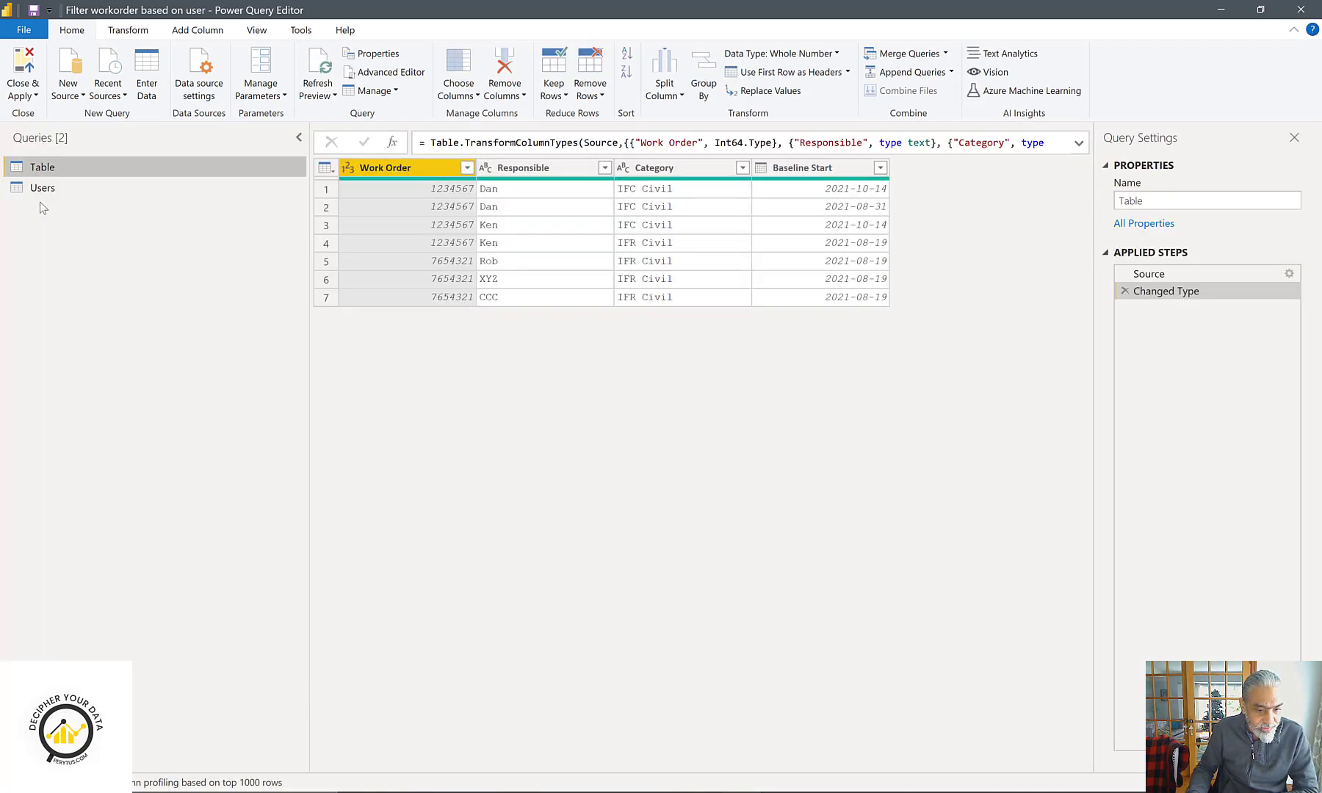
pyautogui.click(48, 193)
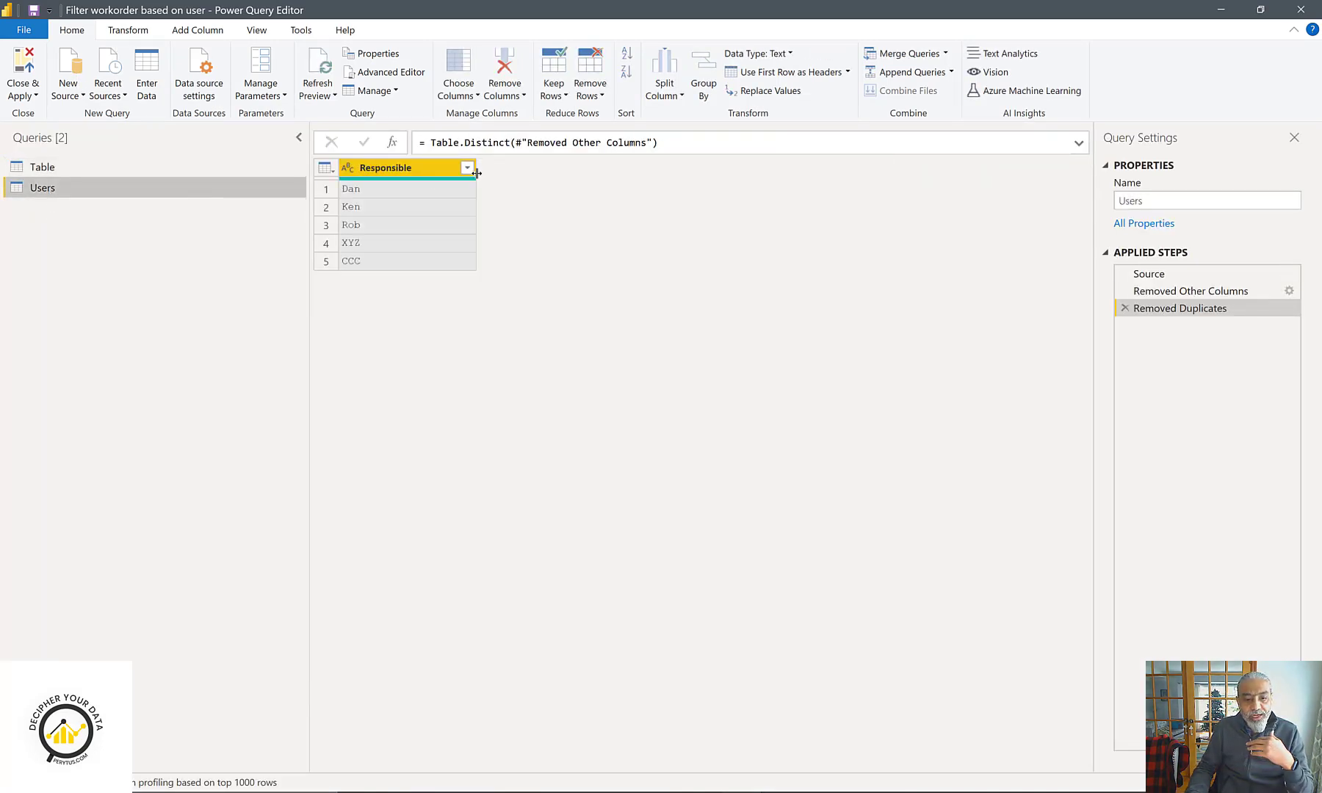
pyautogui.click(83, 168)
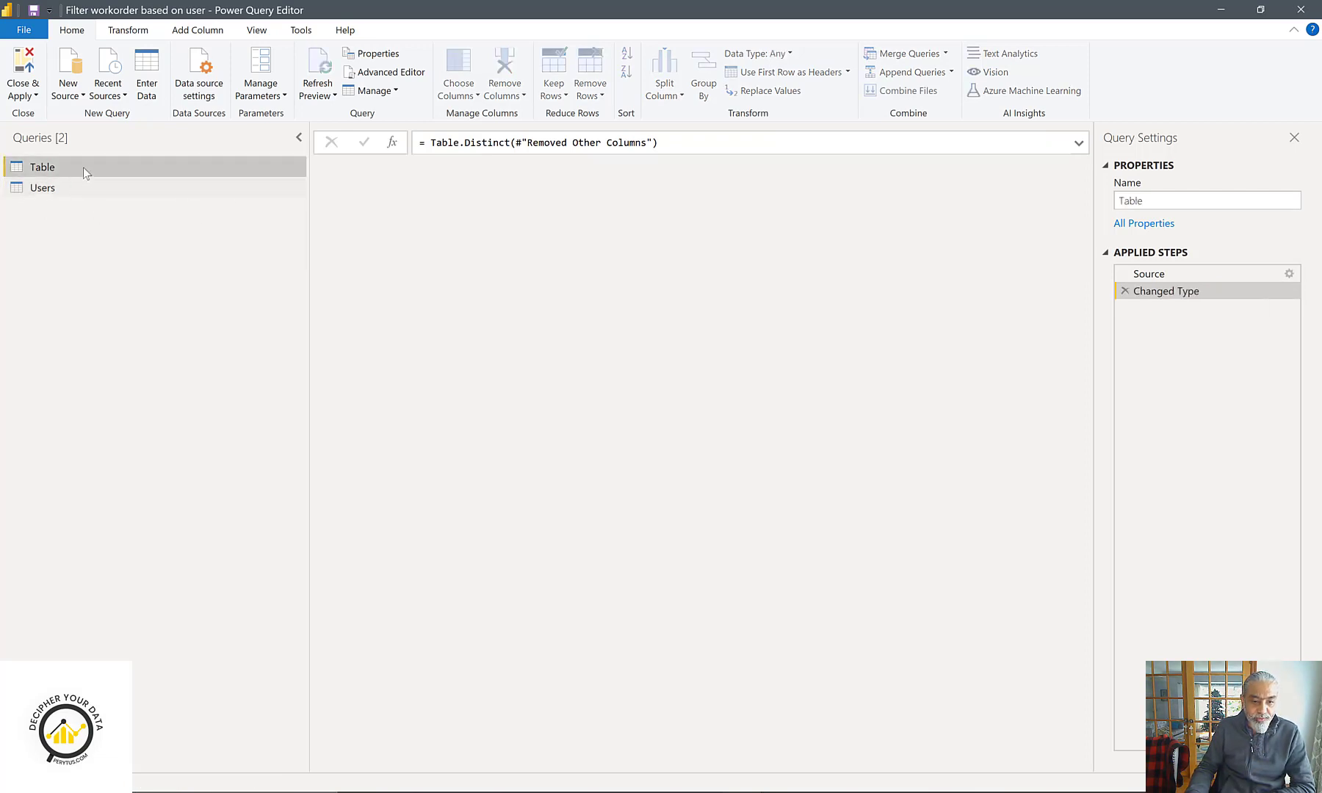
# - Examine each applied step of the Users query, from Source to Removed Duplicates, and compare its output with the Table query
pyautogui.click(59, 190)
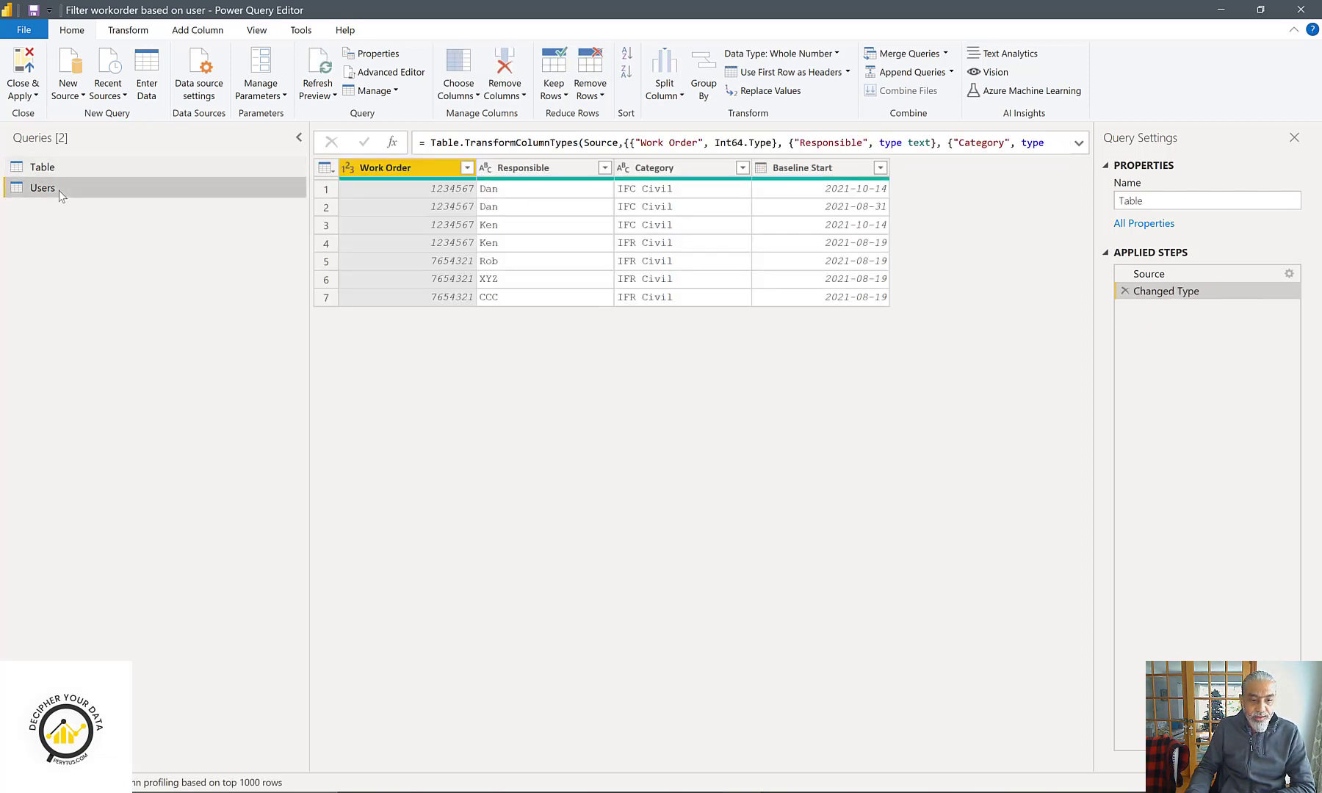
pyautogui.click(1171, 276)
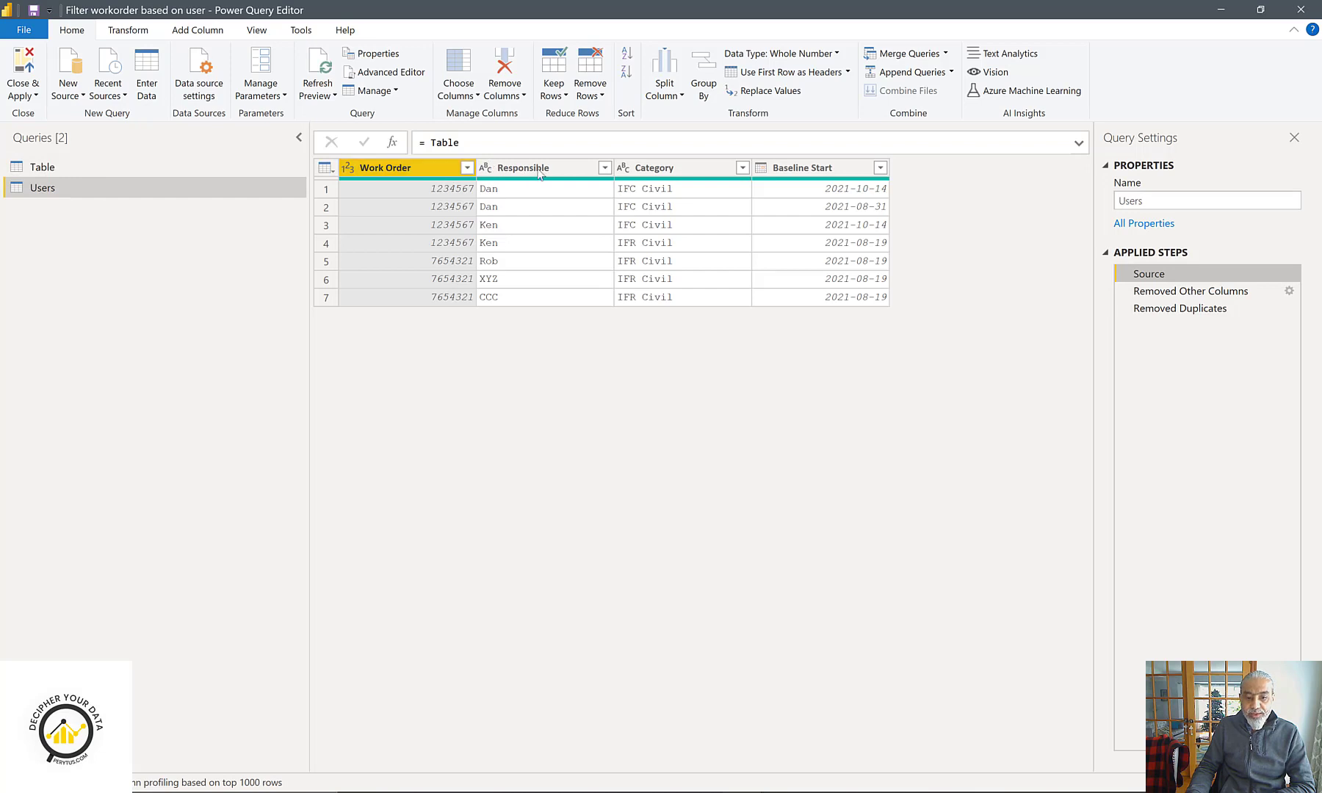
pyautogui.click(1177, 292)
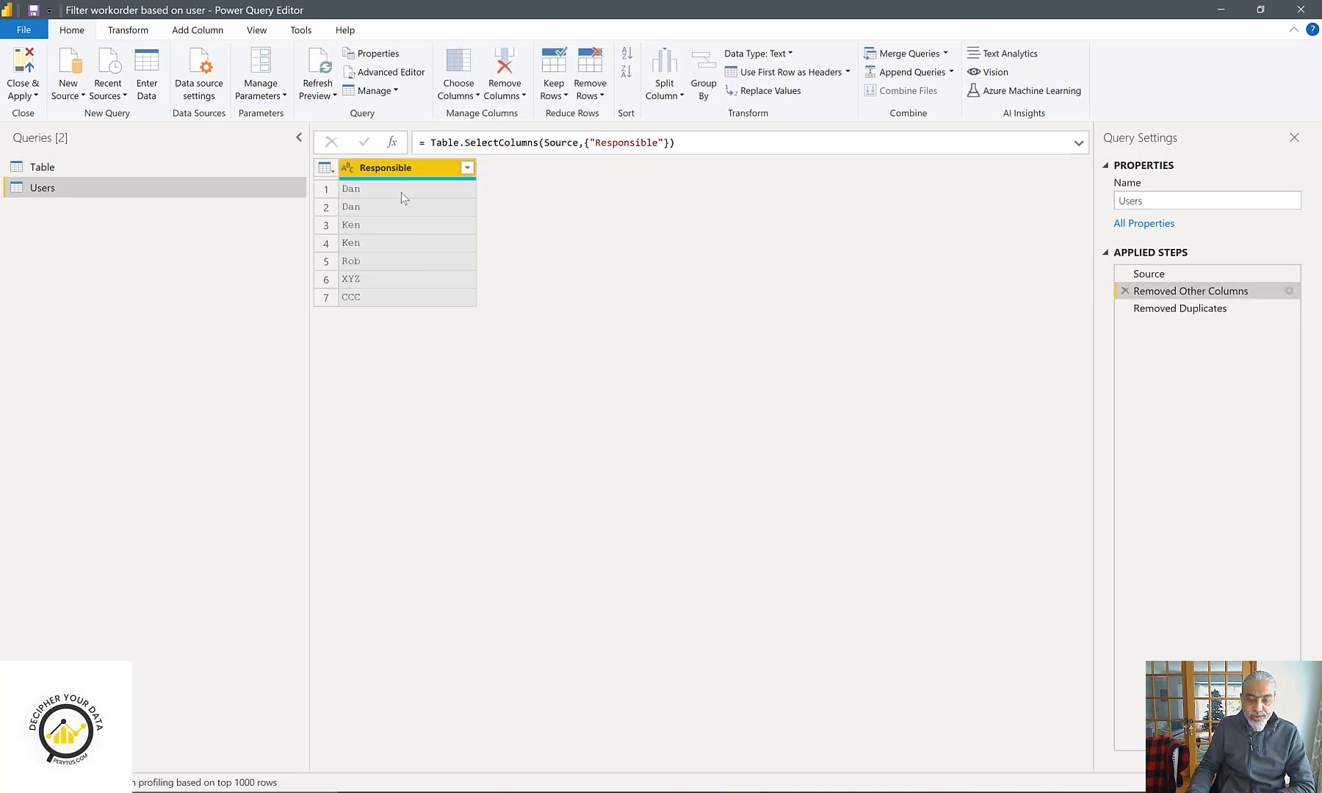
pyautogui.click(1183, 308)
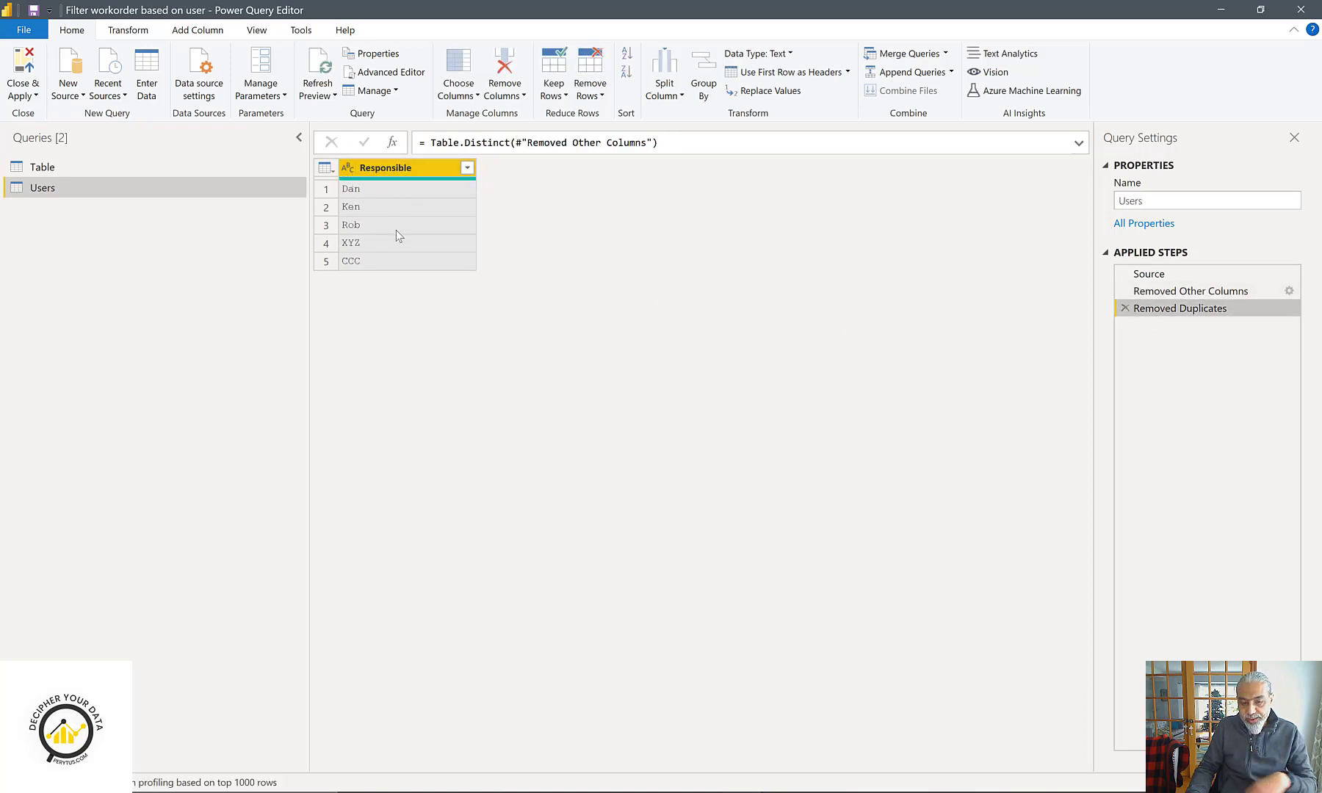
pyautogui.click(52, 165)
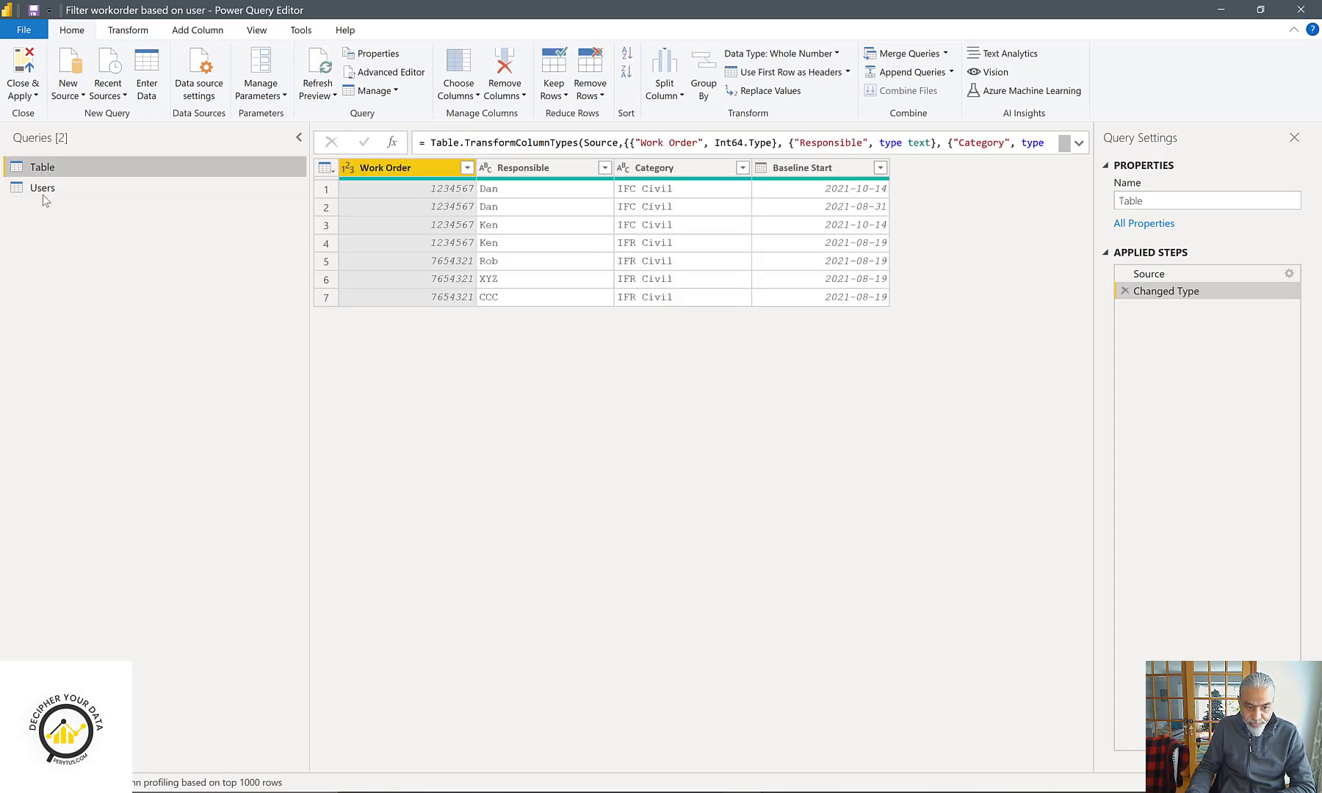
pyautogui.click(42, 193)
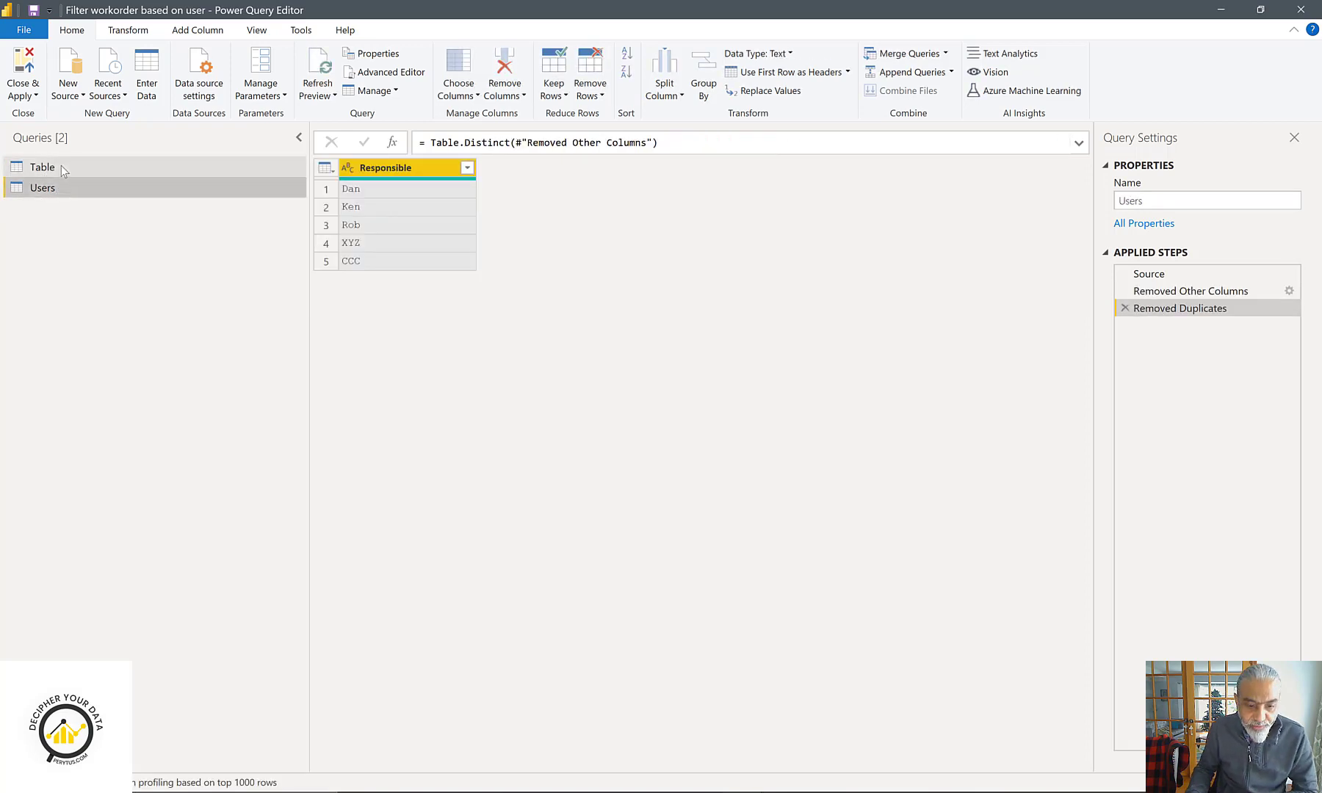
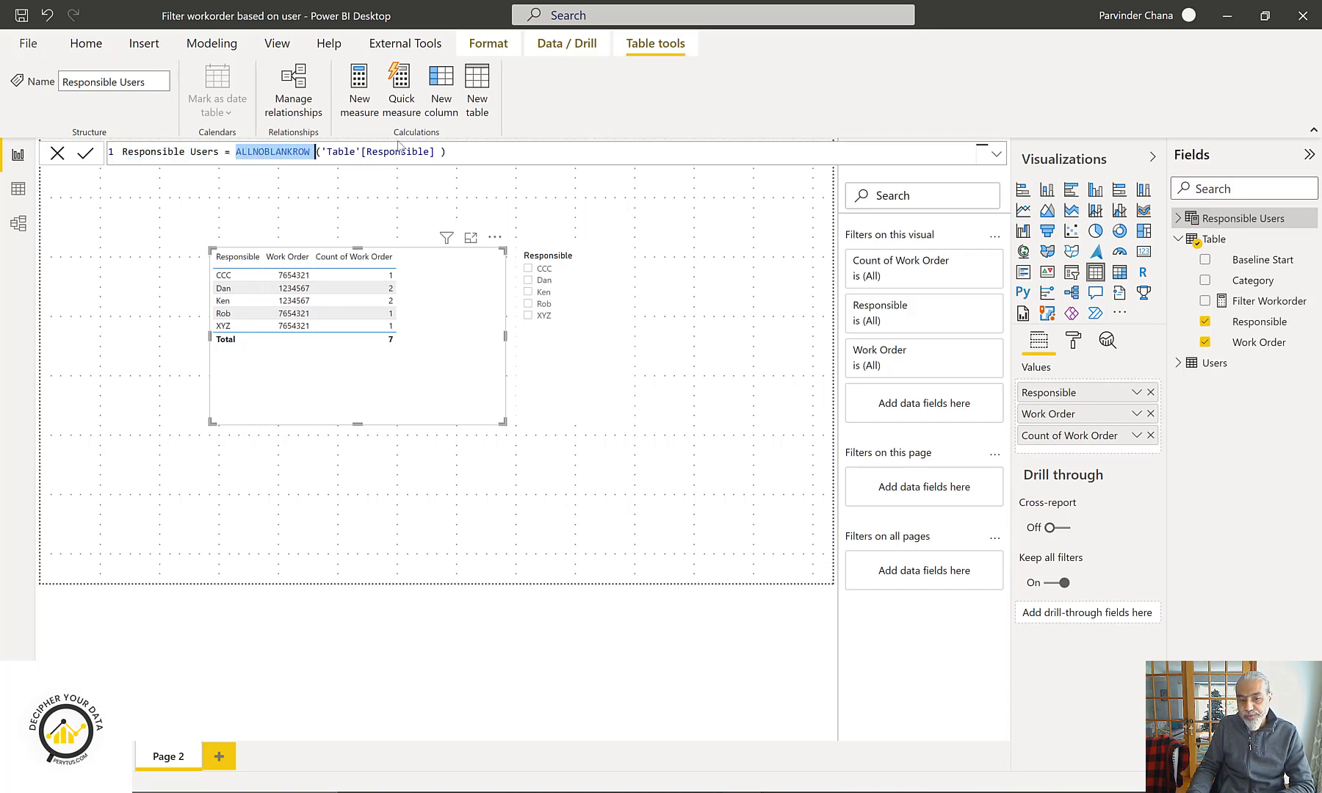
# - Review the Responsible Users calculated table's ALLNOBLANKROW formula, and compare its data rows with those of the Users table
pyautogui.moveTo(322, 152); pyautogui.dragTo(444, 157)
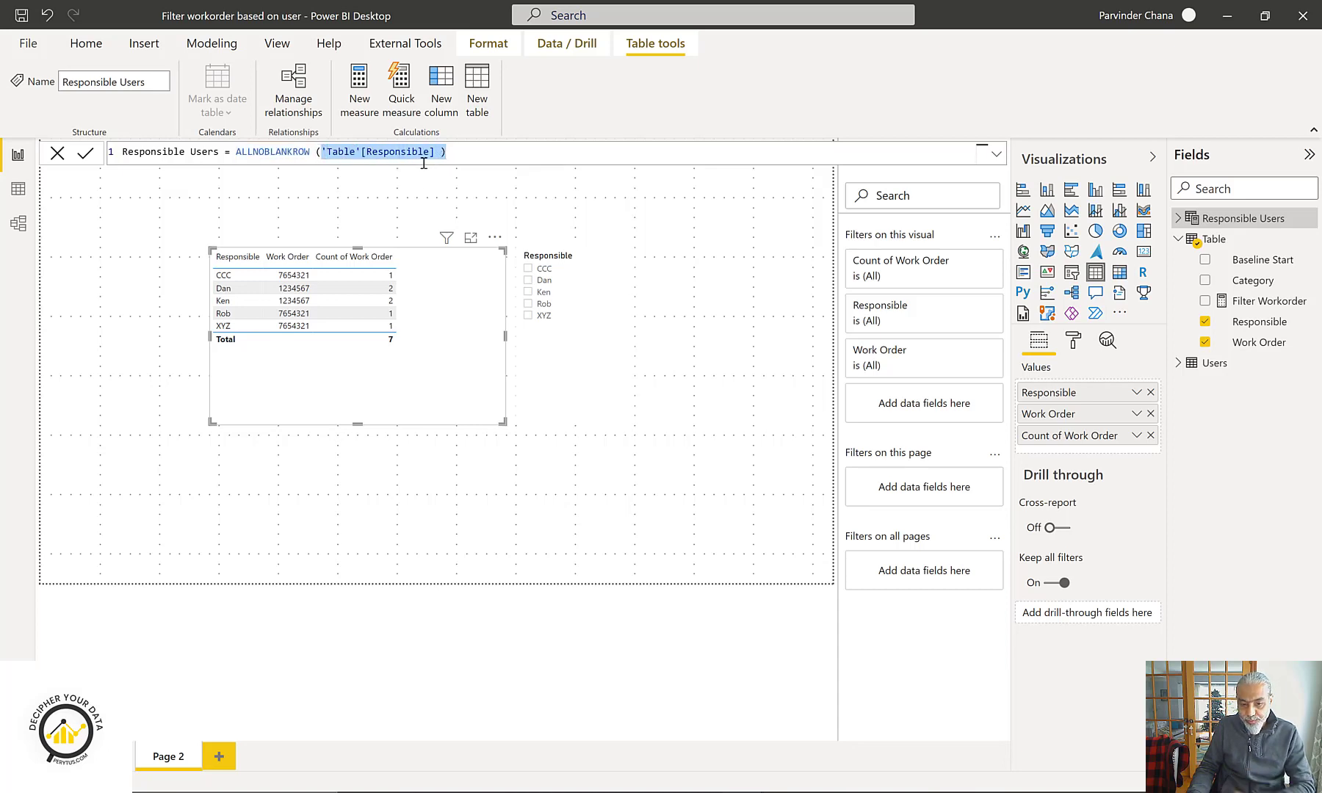
pyautogui.moveTo(250, 152); pyautogui.dragTo(281, 152)
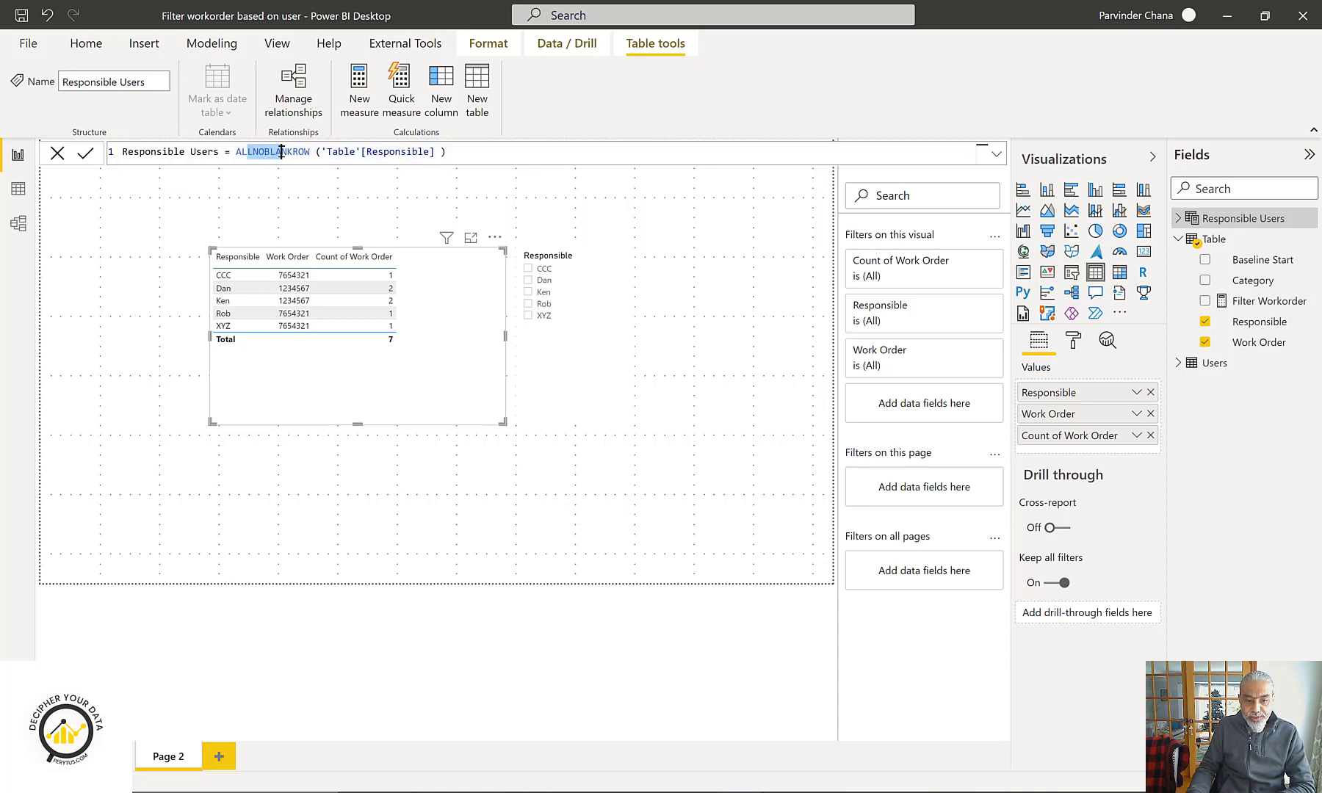
pyautogui.click(18, 190)
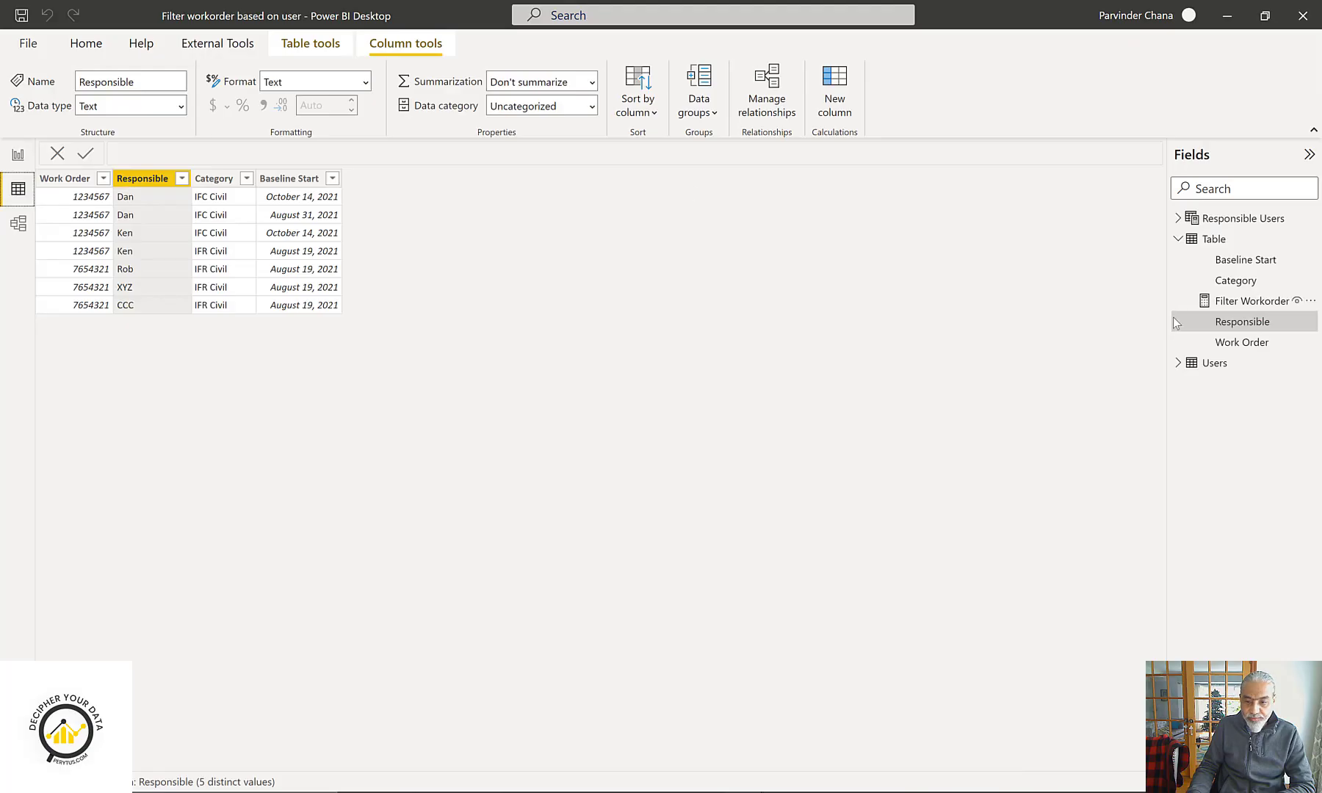
pyautogui.click(1243, 218)
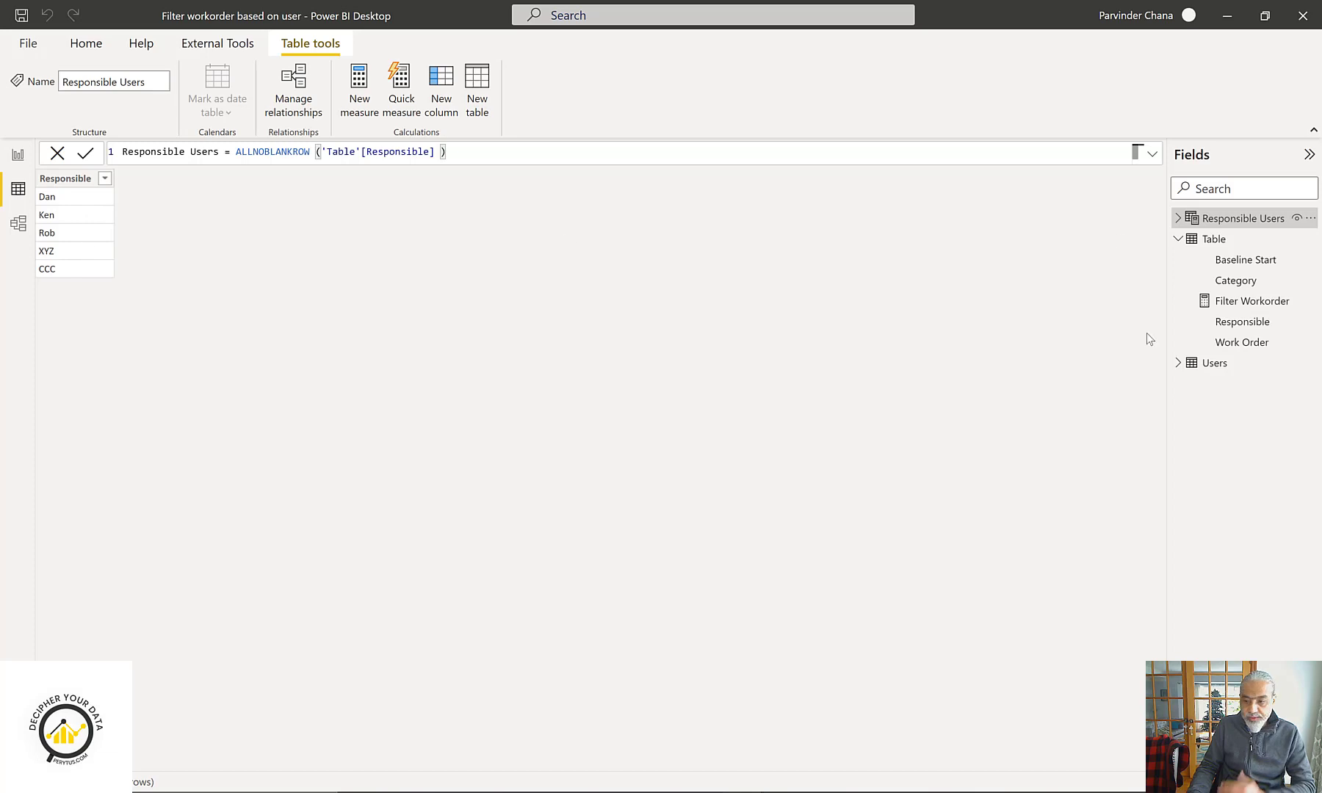
pyautogui.click(1215, 363)
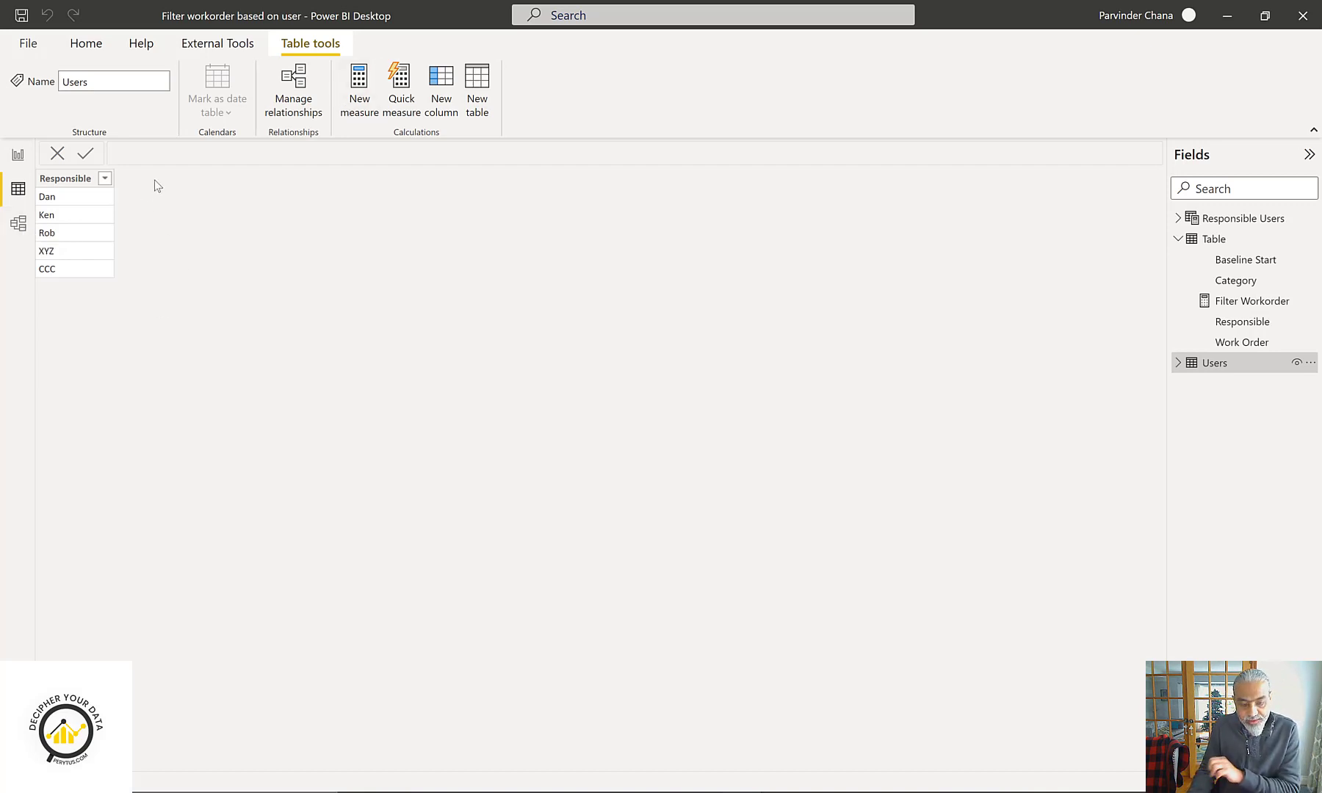
# - In the model diagram, shift the Responsible Users card slightly down and place the Users card directly beneath it
pyautogui.click(22, 230)
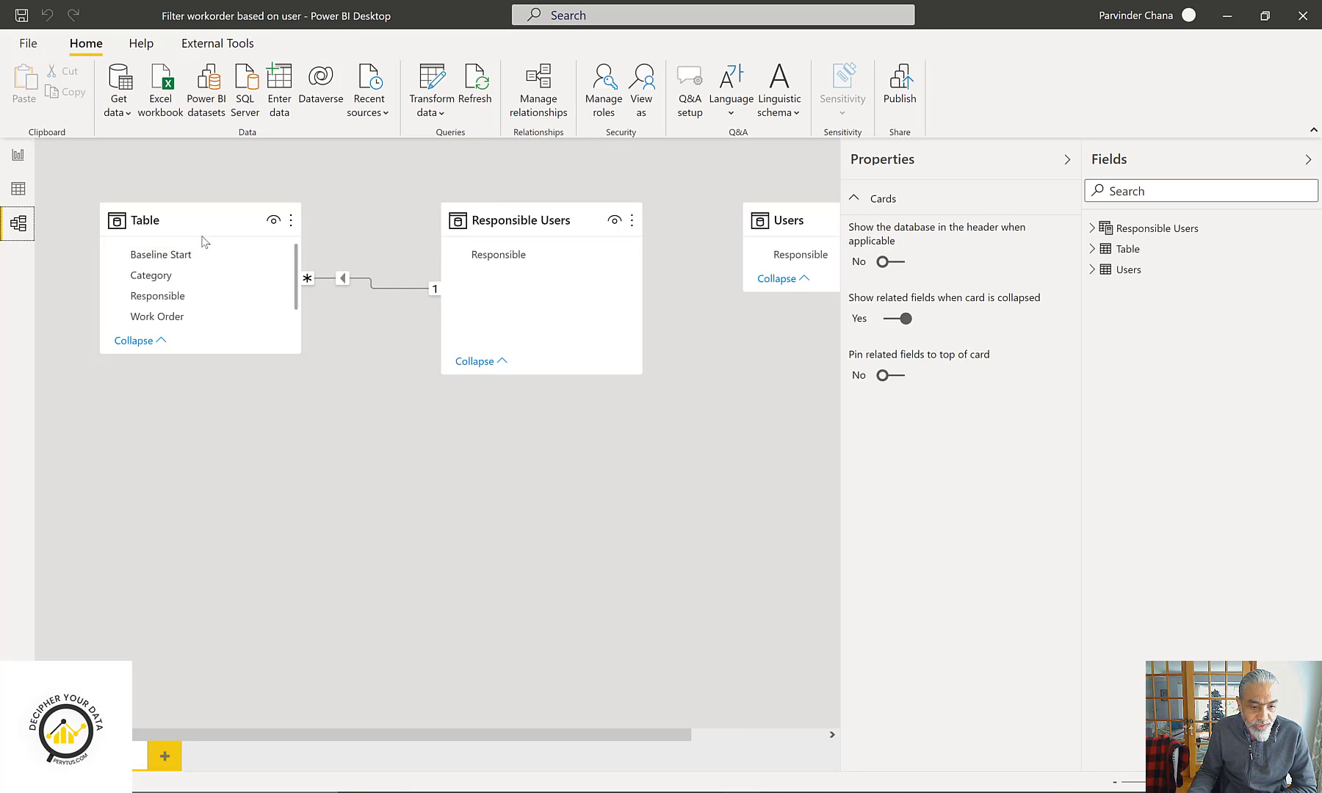
pyautogui.moveTo(518, 218); pyautogui.dragTo(519, 236)
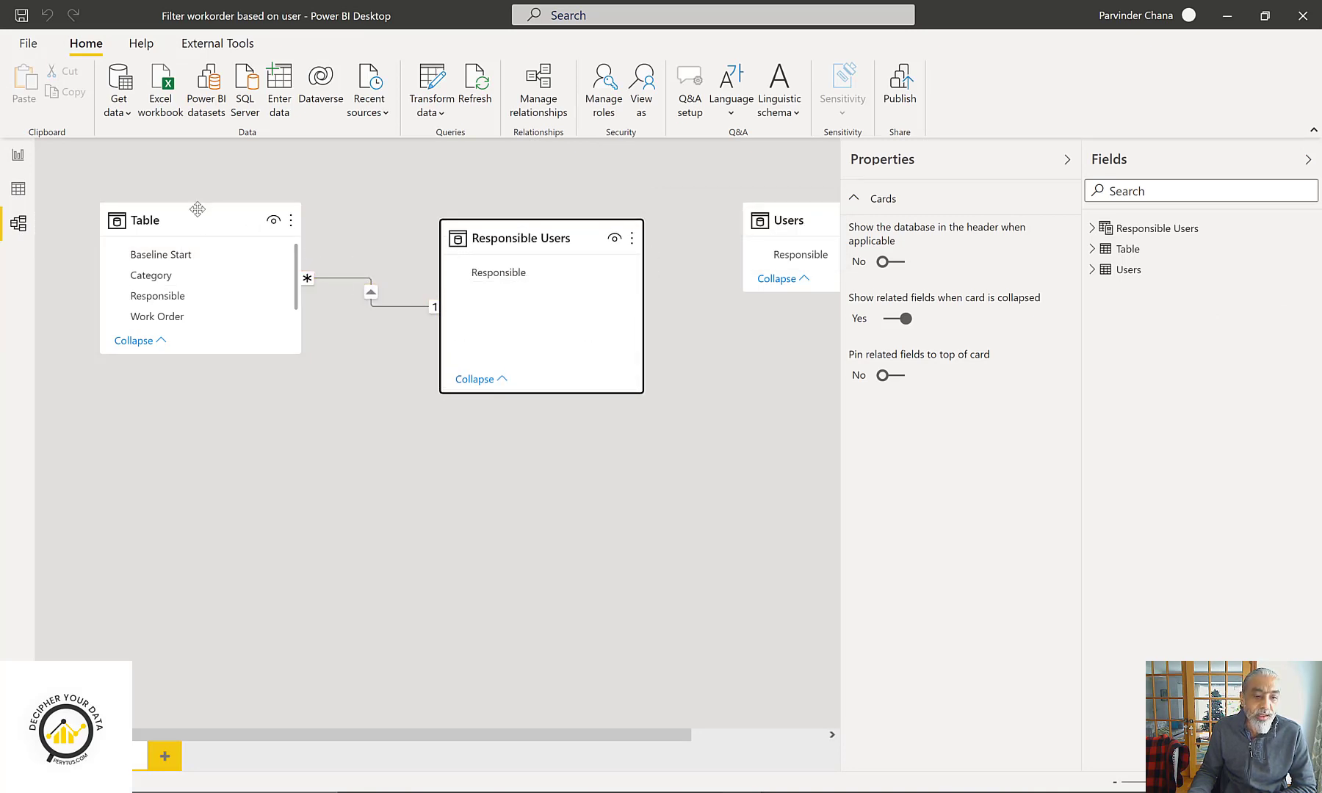
pyautogui.moveTo(794, 220); pyautogui.dragTo(560, 463)
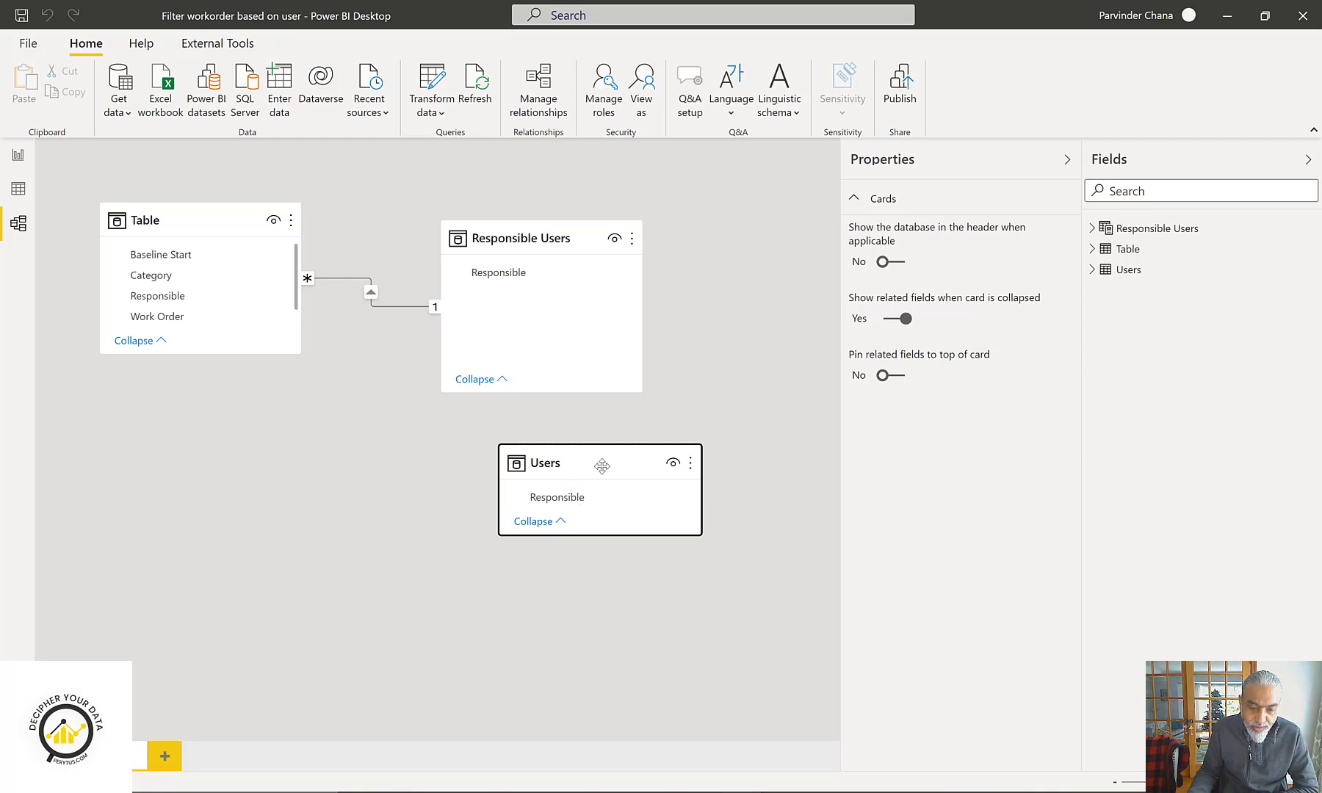
pyautogui.moveTo(615, 454); pyautogui.dragTo(564, 454)
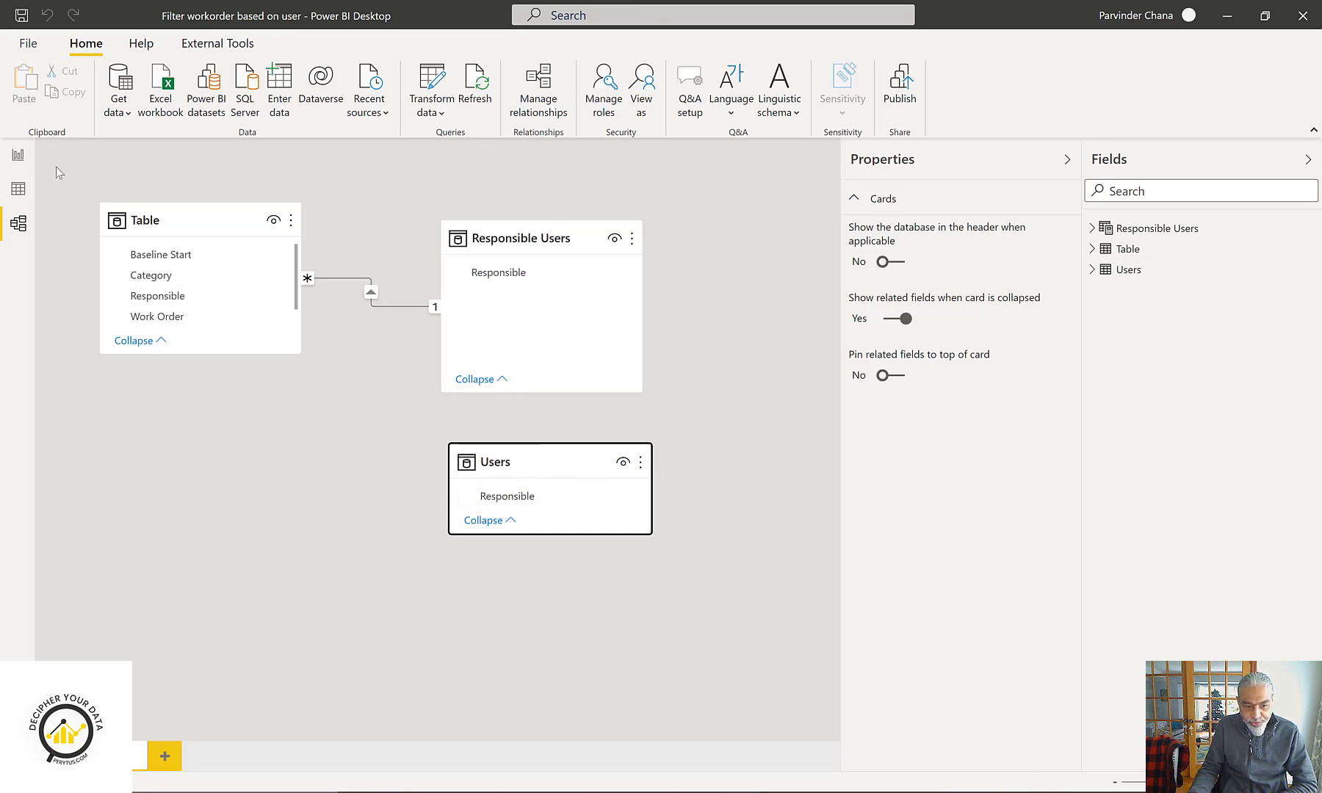
# - On the report page, replace the slicer's Table Responsible field with the Responsible field from Users
pyautogui.click(20, 155)
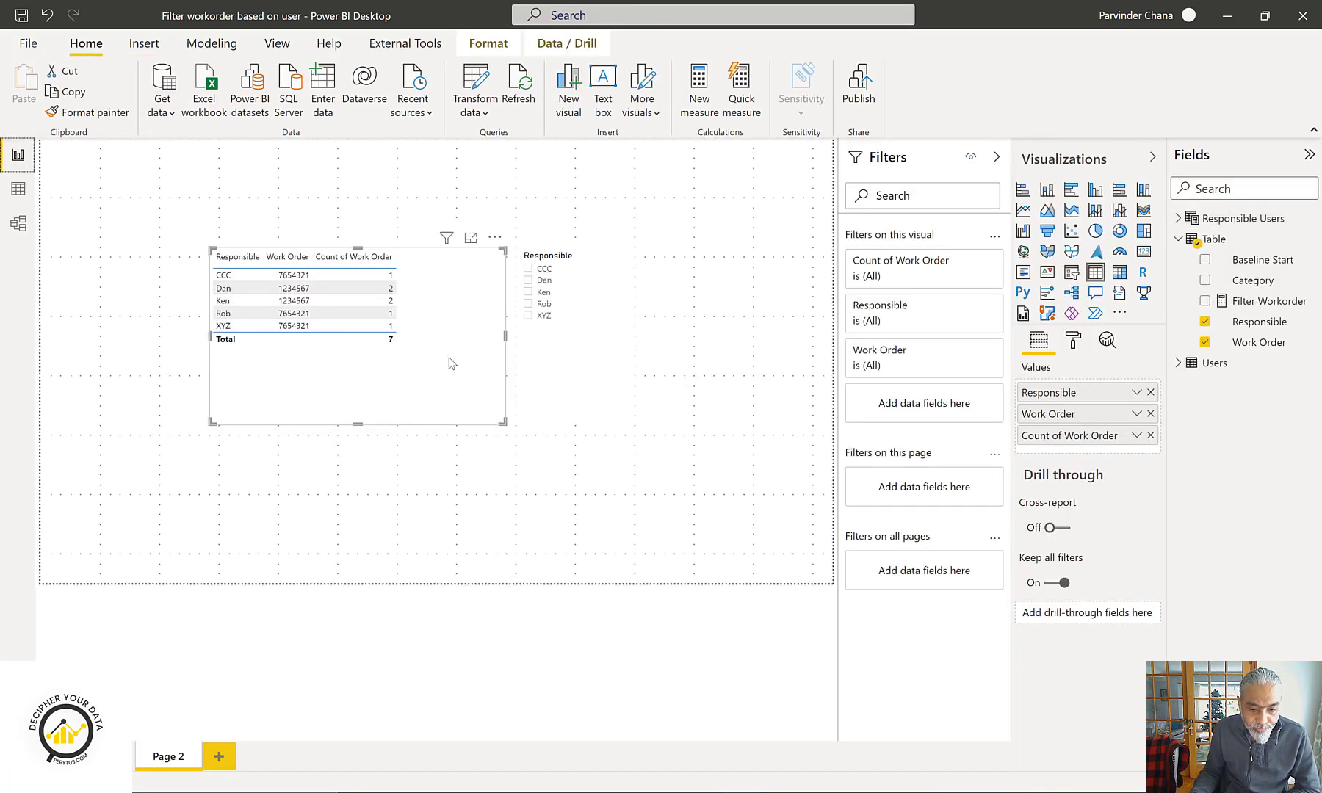
pyautogui.click(547, 373)
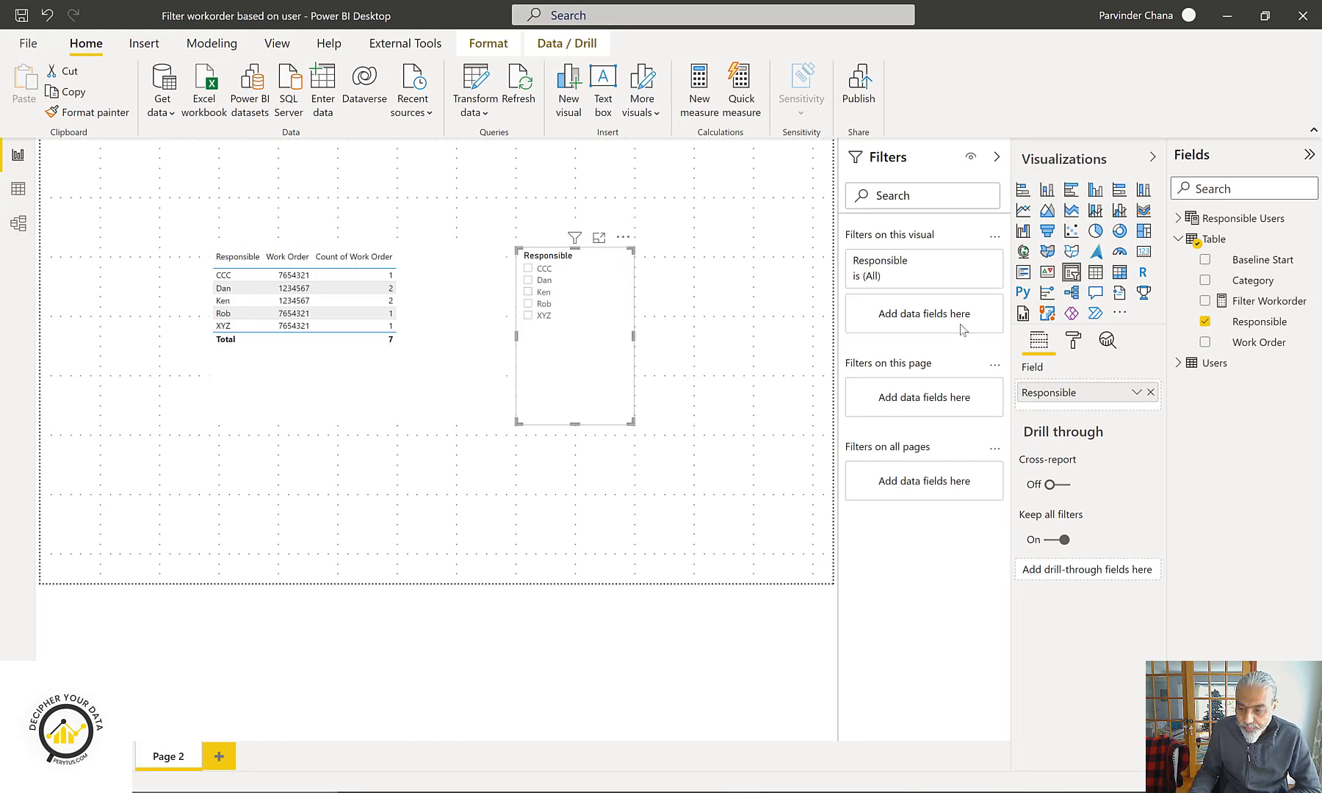
pyautogui.click(1178, 364)
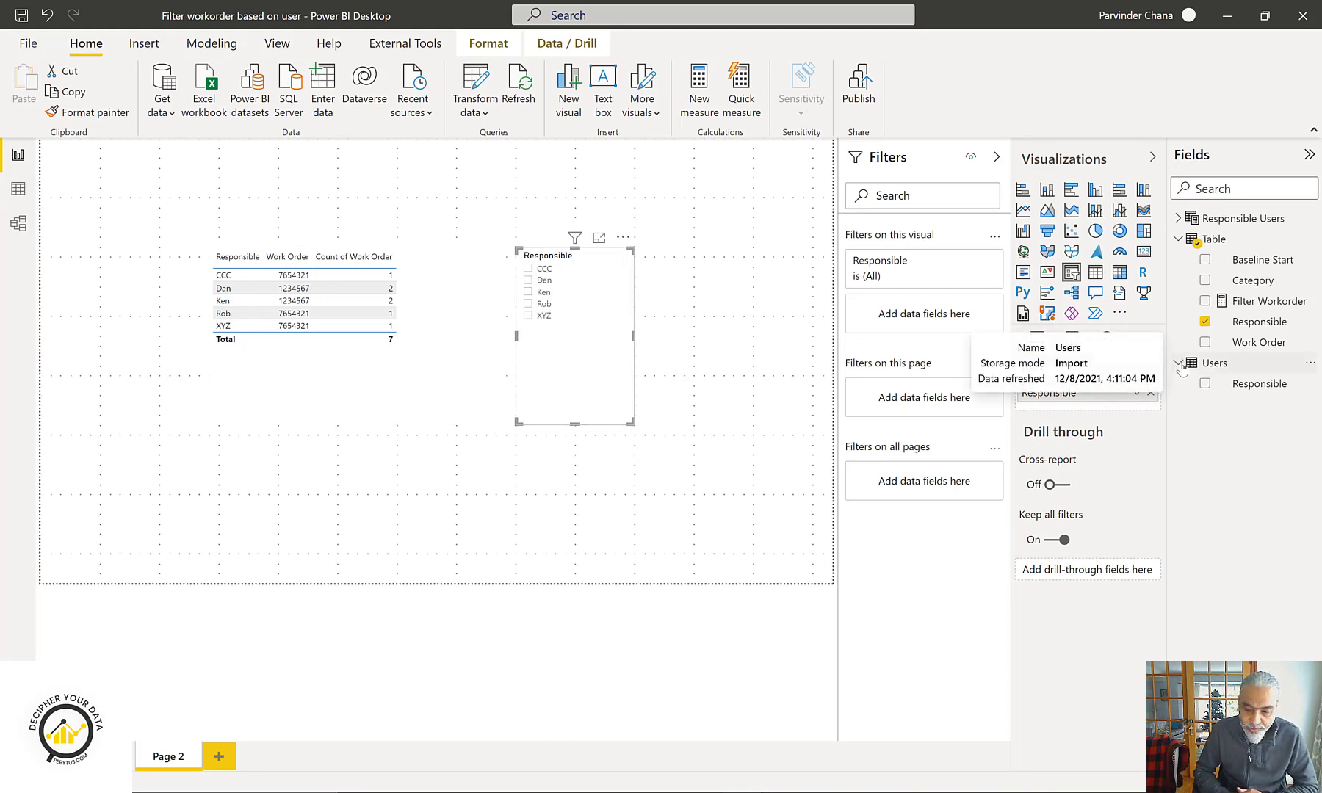
pyautogui.rightClick(1180, 365)
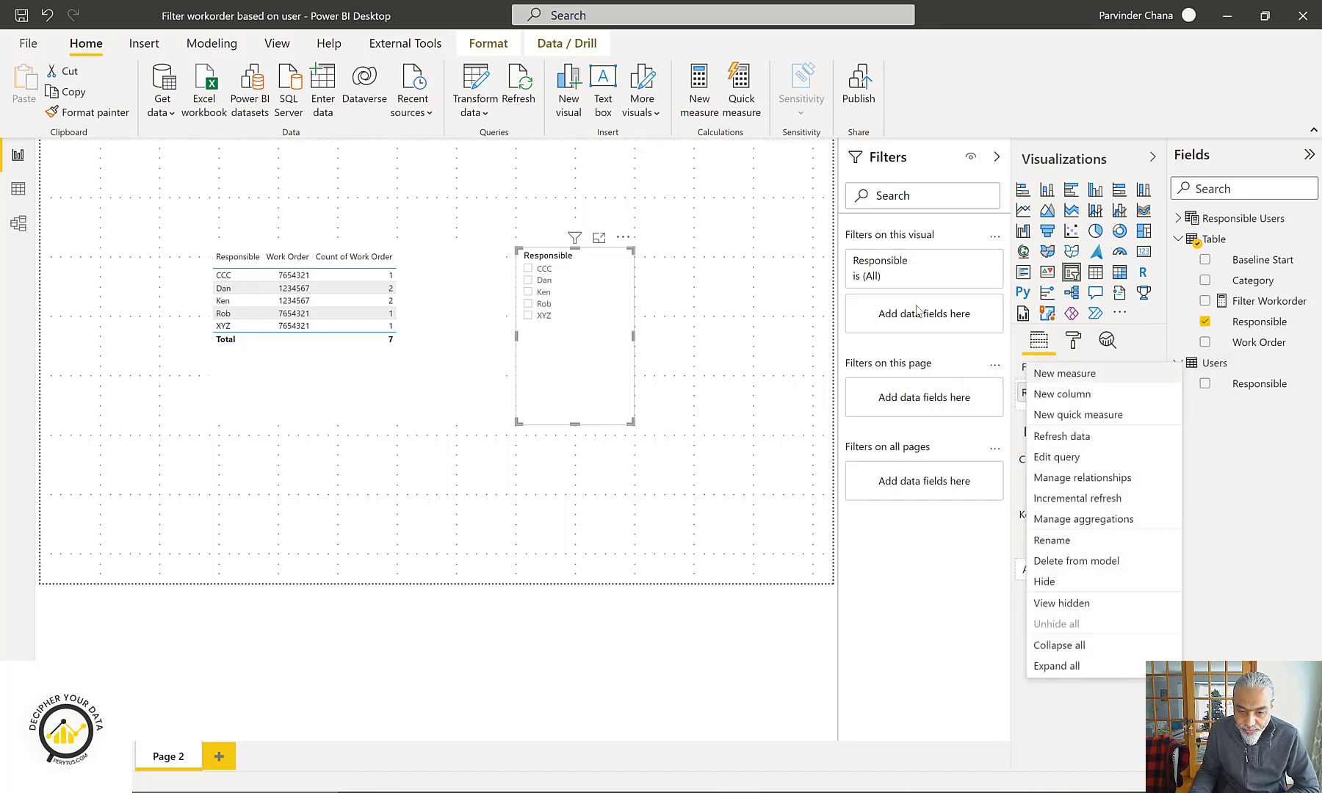
pyautogui.click(612, 399)
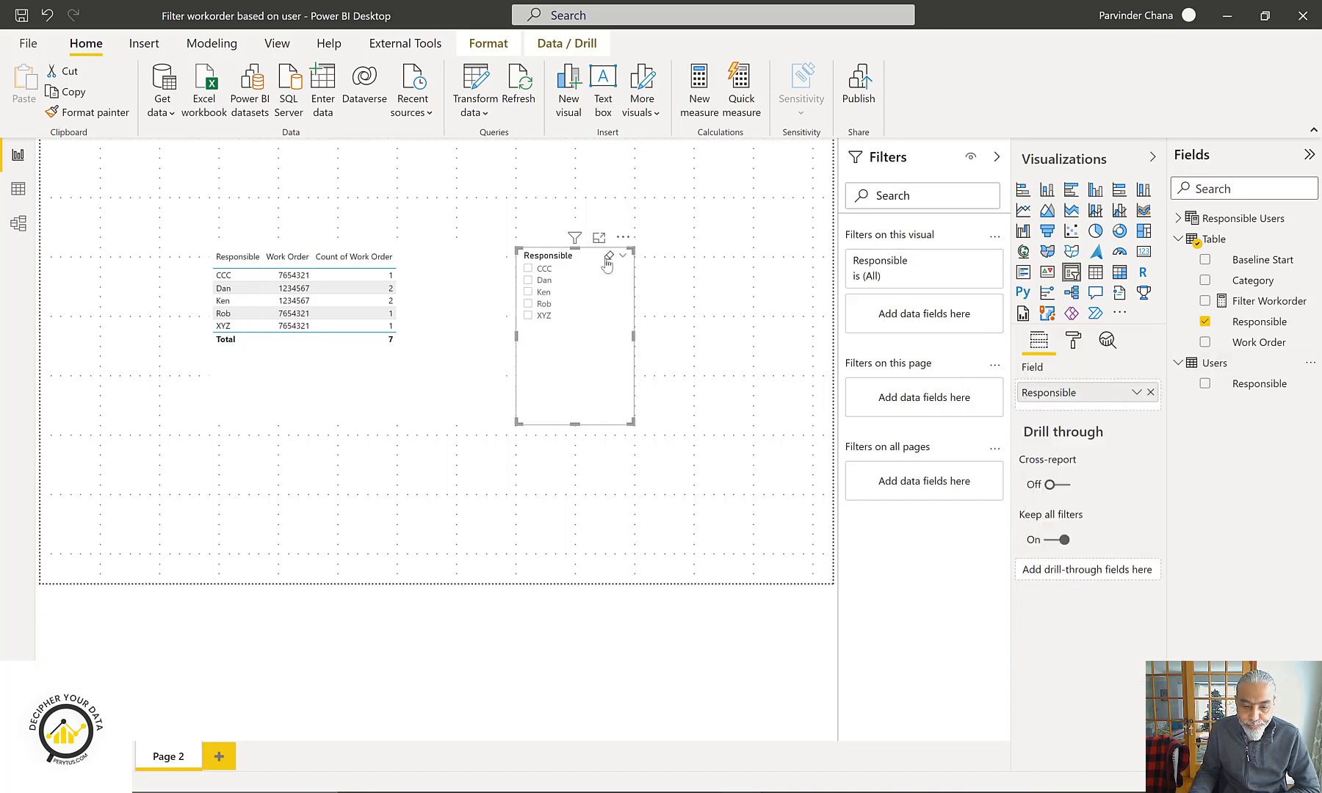
pyautogui.moveTo(1282, 386); pyautogui.dragTo(1139, 416)
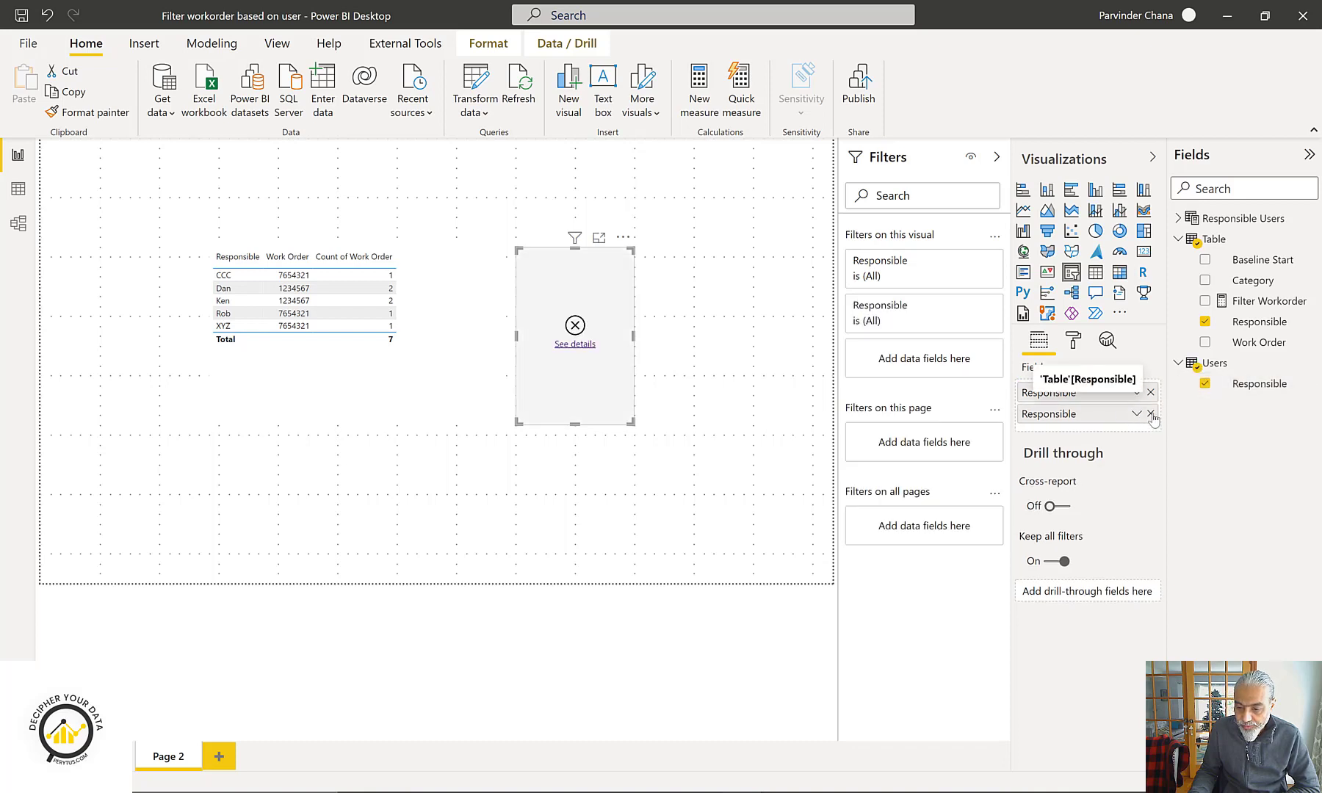
pyautogui.click(1150, 414)
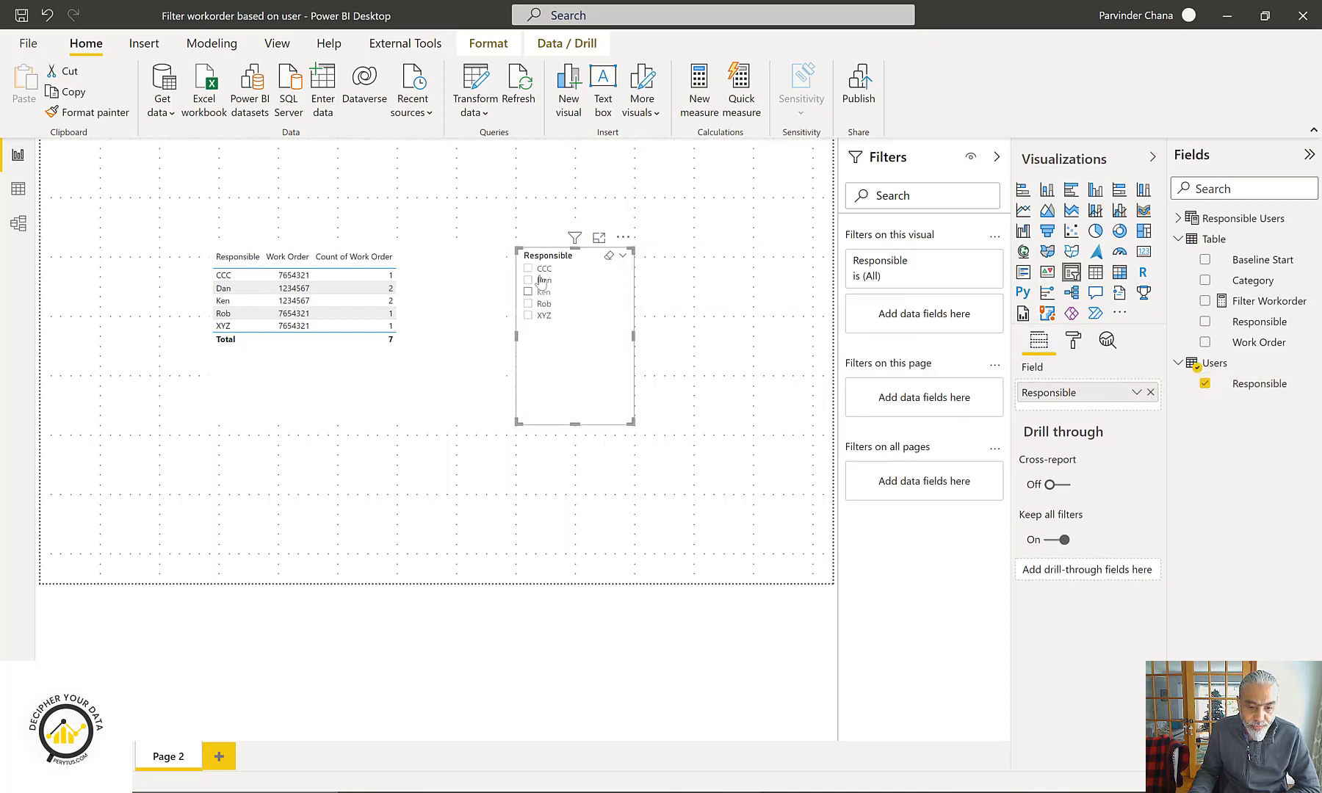
# - Test the Users-based slicer against the table visual by selecting several people in turn, leaving the second listed person selected
pyautogui.click(542, 280)
pyautogui.click(541, 292)
pyautogui.click(542, 315)
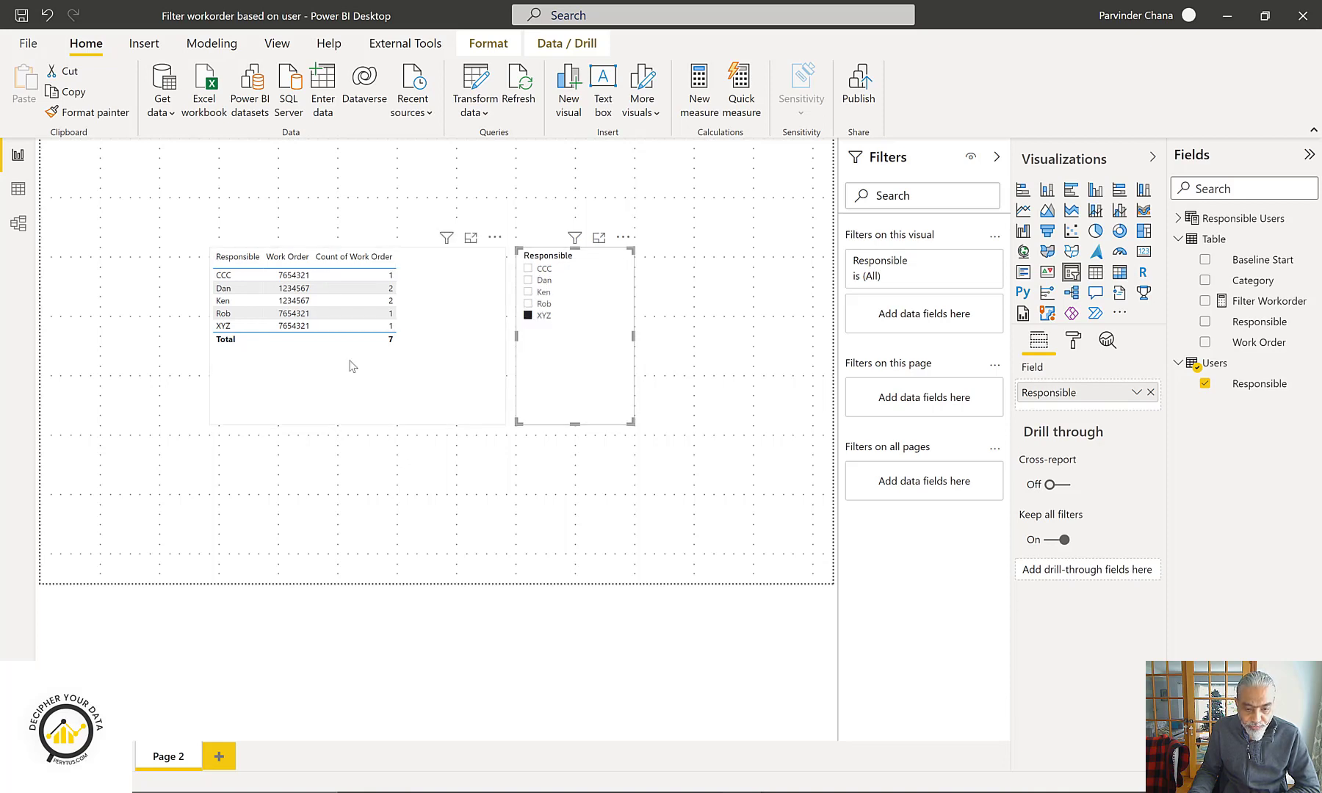
pyautogui.click(540, 315)
pyautogui.click(420, 379)
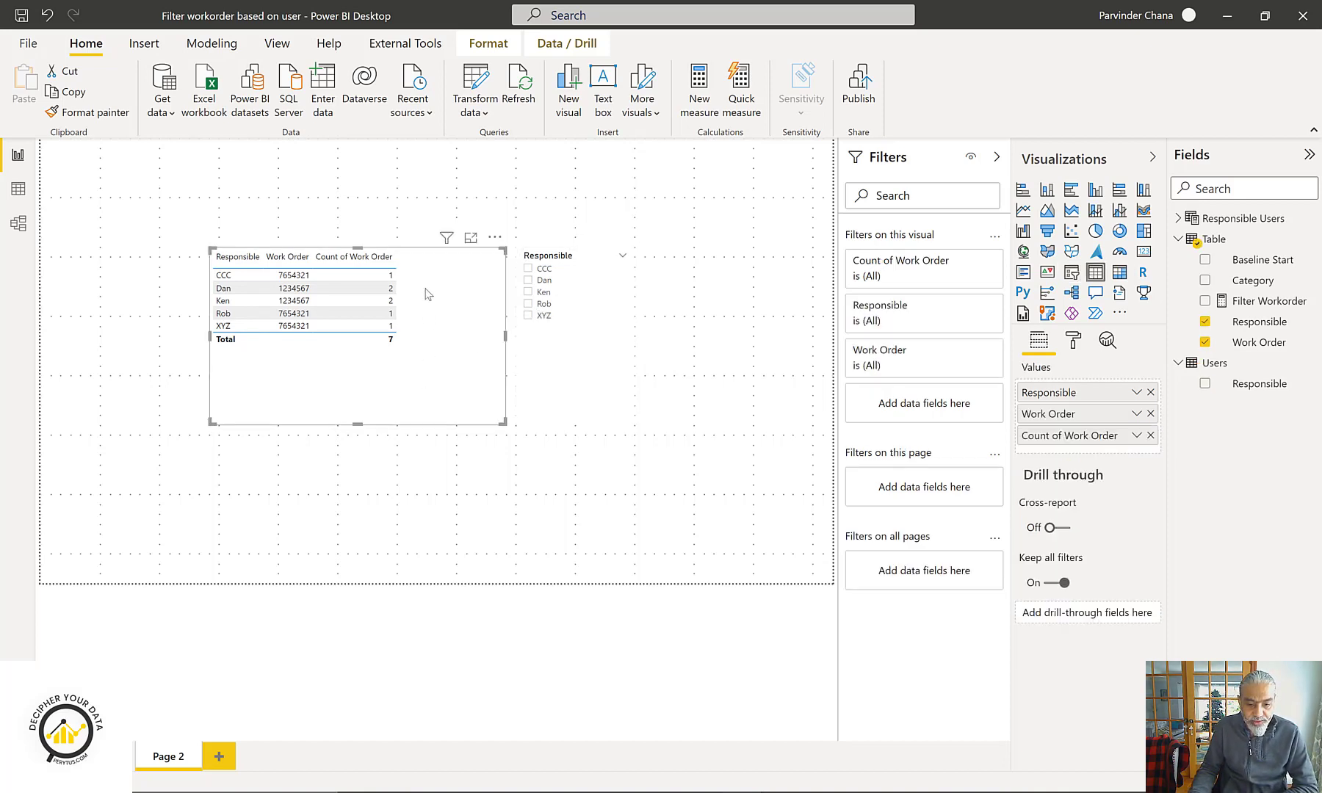
pyautogui.click(541, 285)
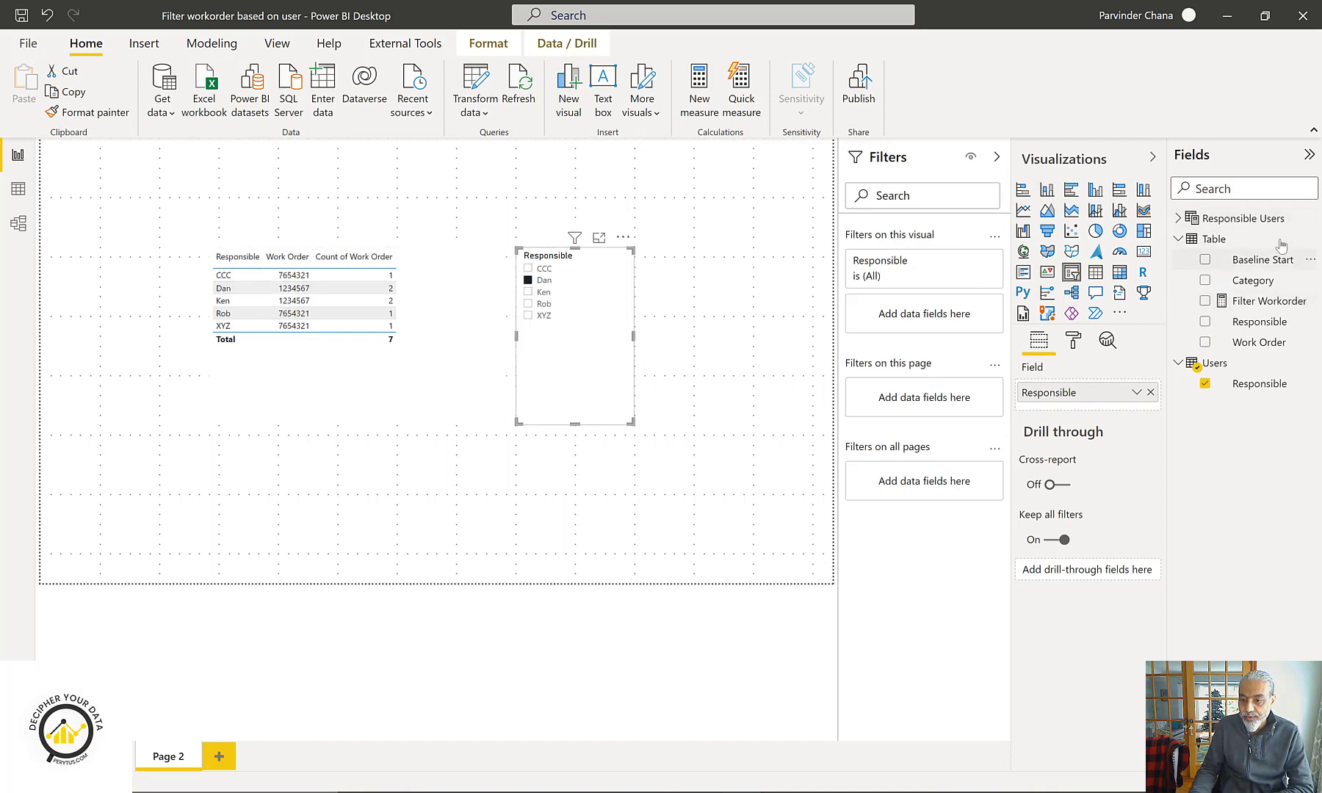
# - Create a new measure in Table and name it Selected User Workorders in its formula
pyautogui.click(1311, 241)
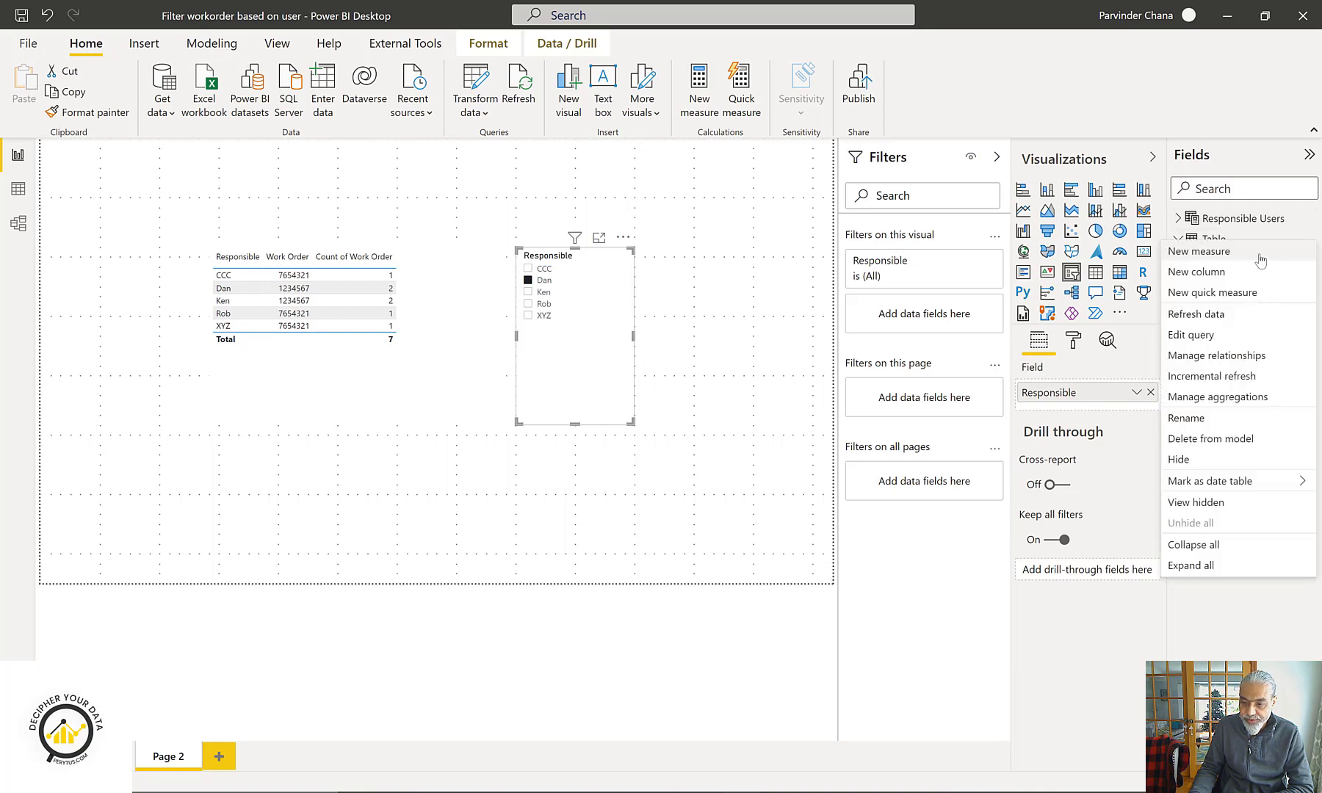
pyautogui.press('Escape')
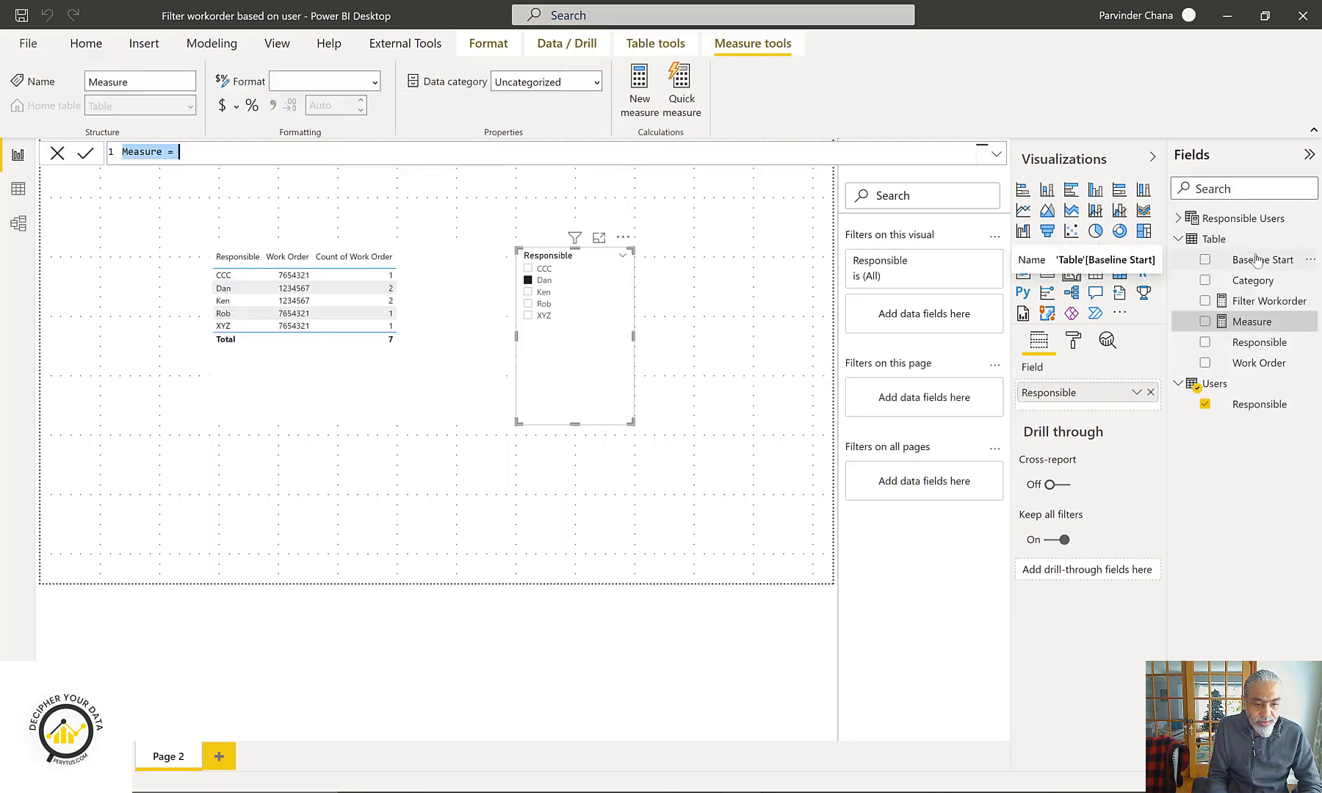
pyautogui.press('End')
pyautogui.hotkey('shift', 'Home')
pyautogui.write('Wo')
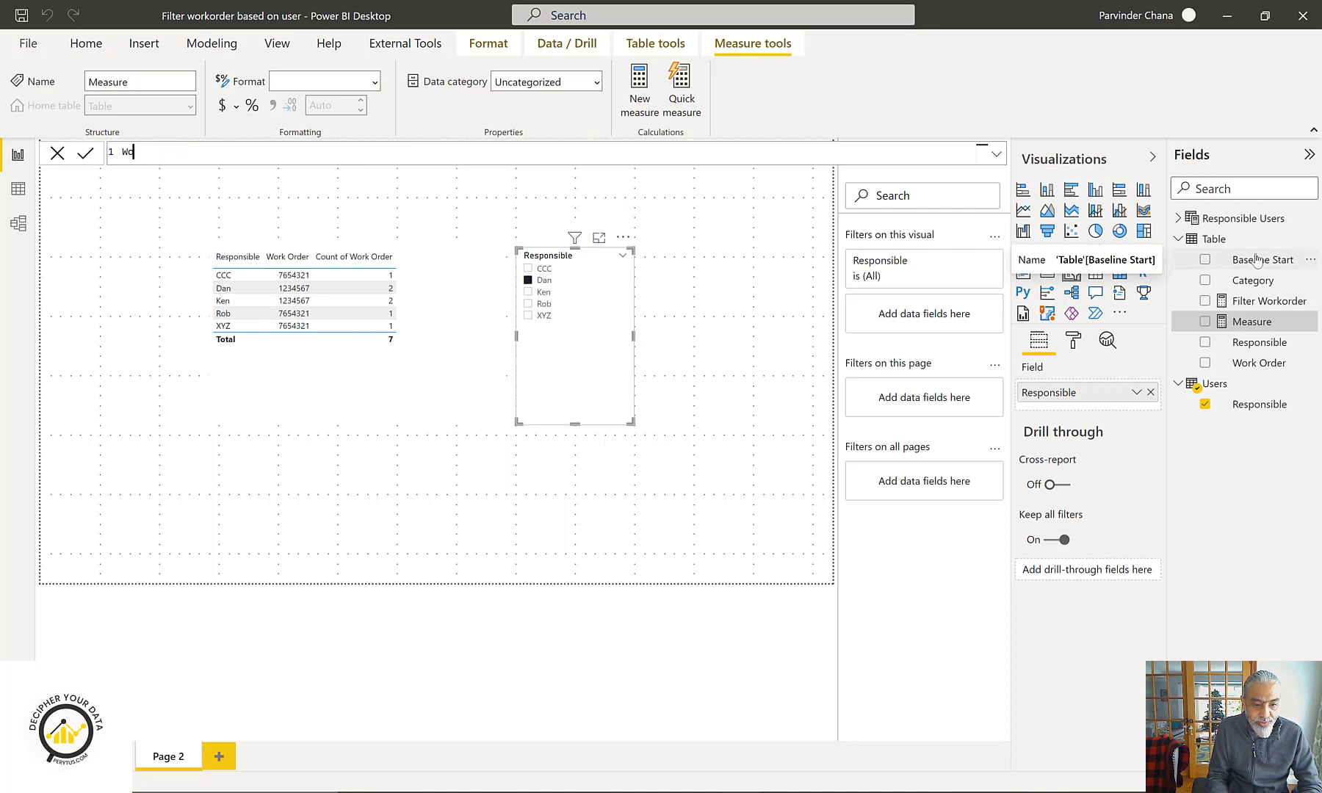
pyautogui.press('BackSpace')
pyautogui.press('BackSpace')
pyautogui.press('BackSpace')
pyautogui.press('BackSpace')
pyautogui.write('Selected User')
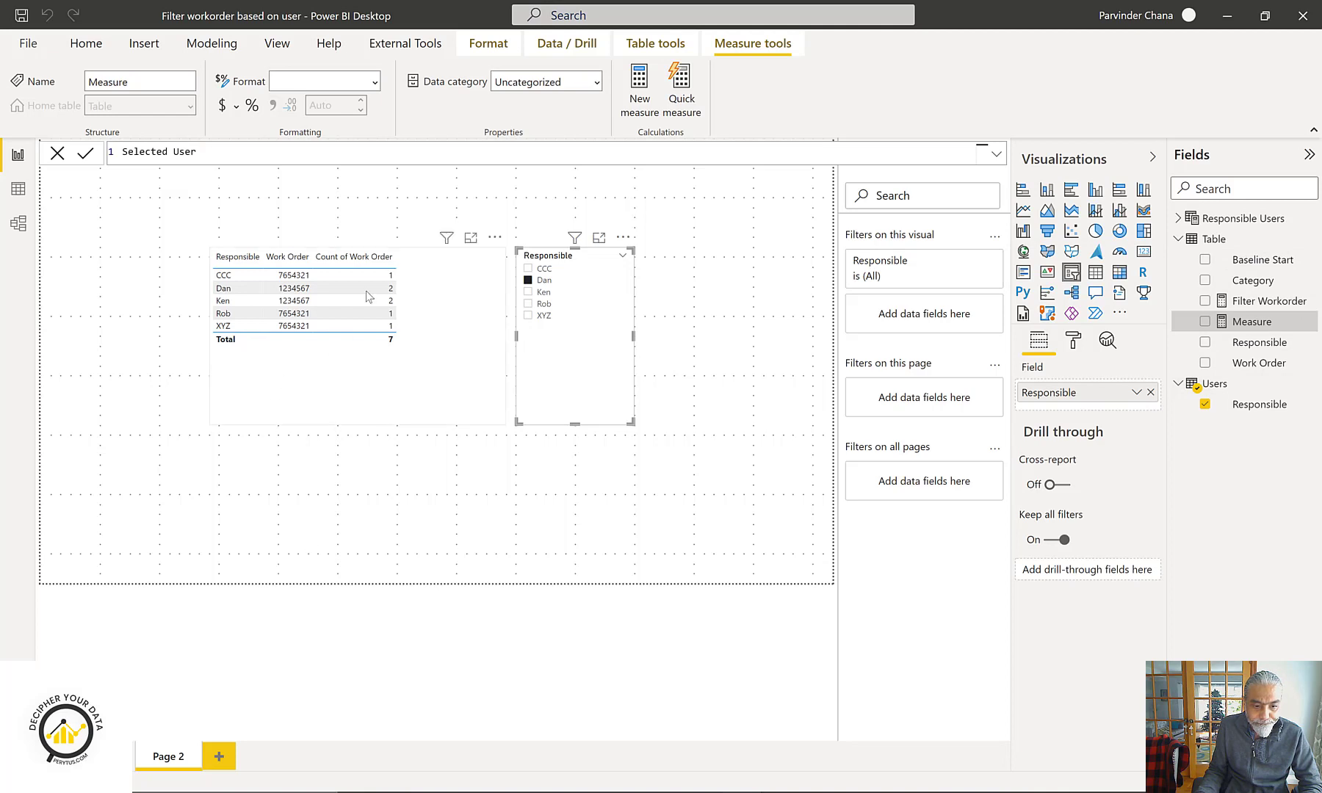
pyautogui.click(417, 156)
pyautogui.write('User ')
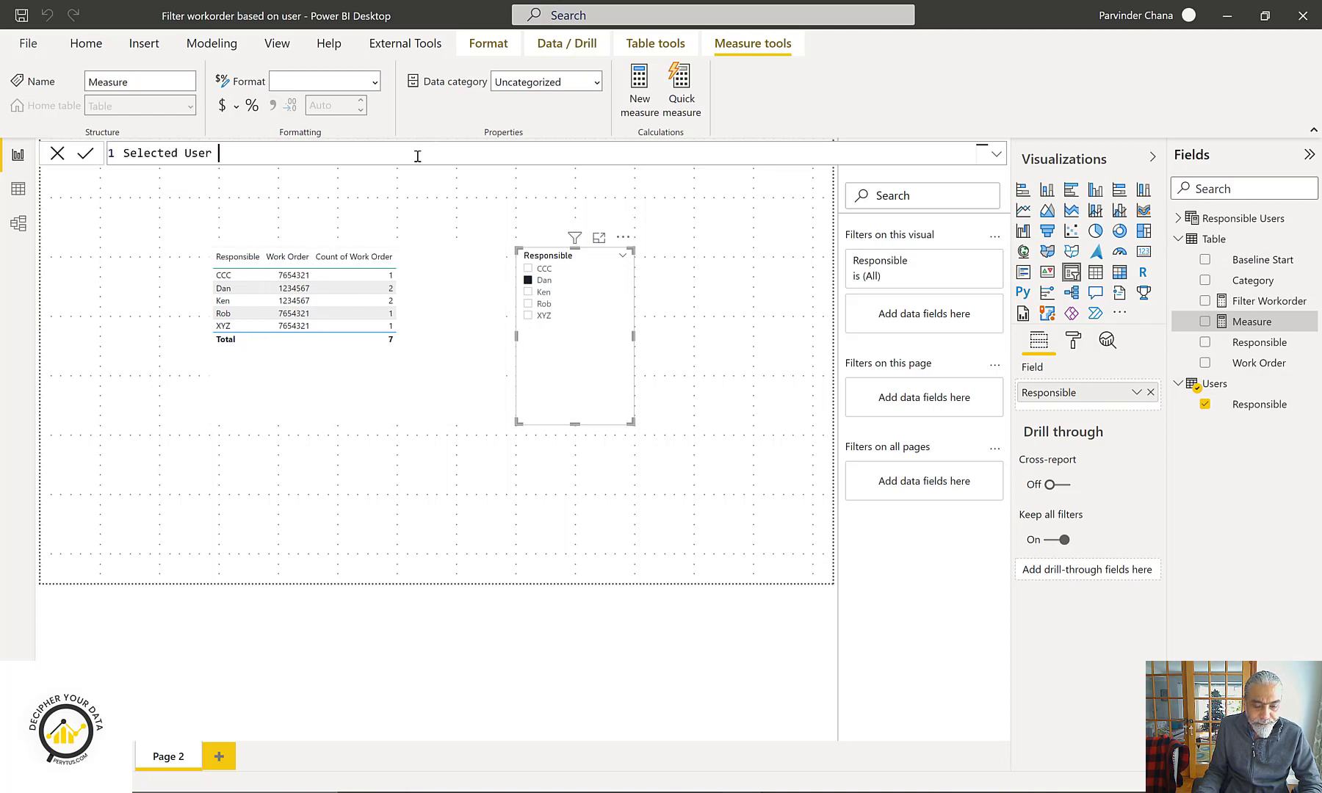
pyautogui.write('Workorde')
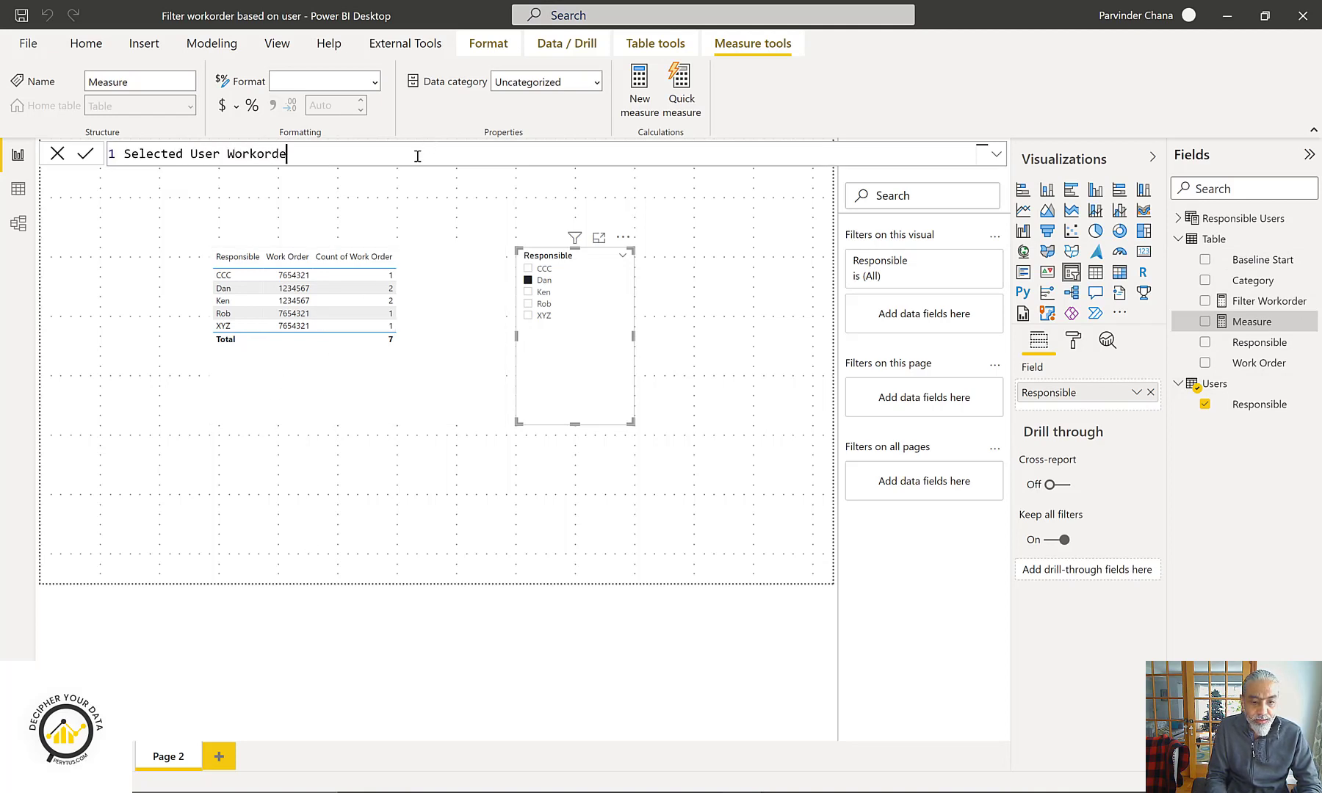
pyautogui.write('rs =')
# - On a new line of the measure formula, declare the variable __selectedUsers and assign it a VALUES function
pyautogui.hotkey('shift', 'Return')
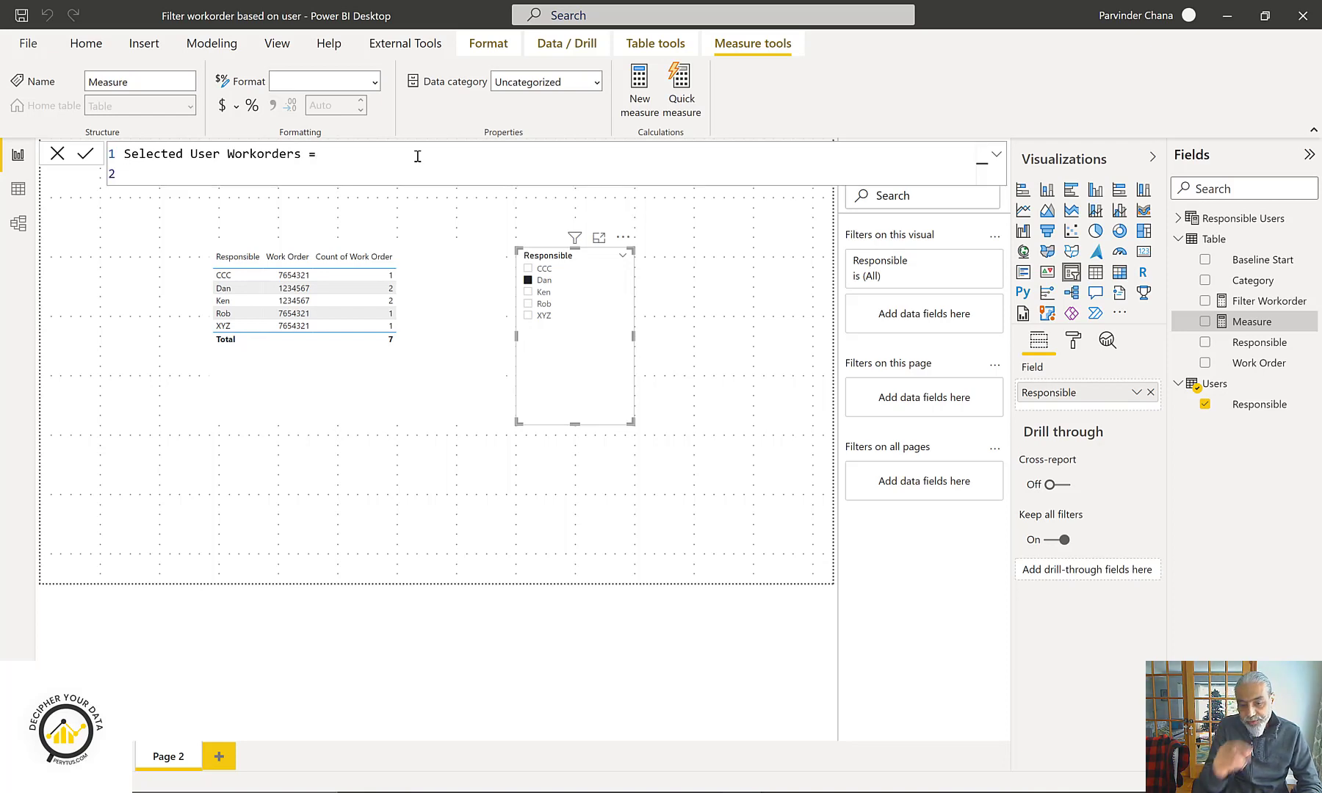
pyautogui.write('VA')
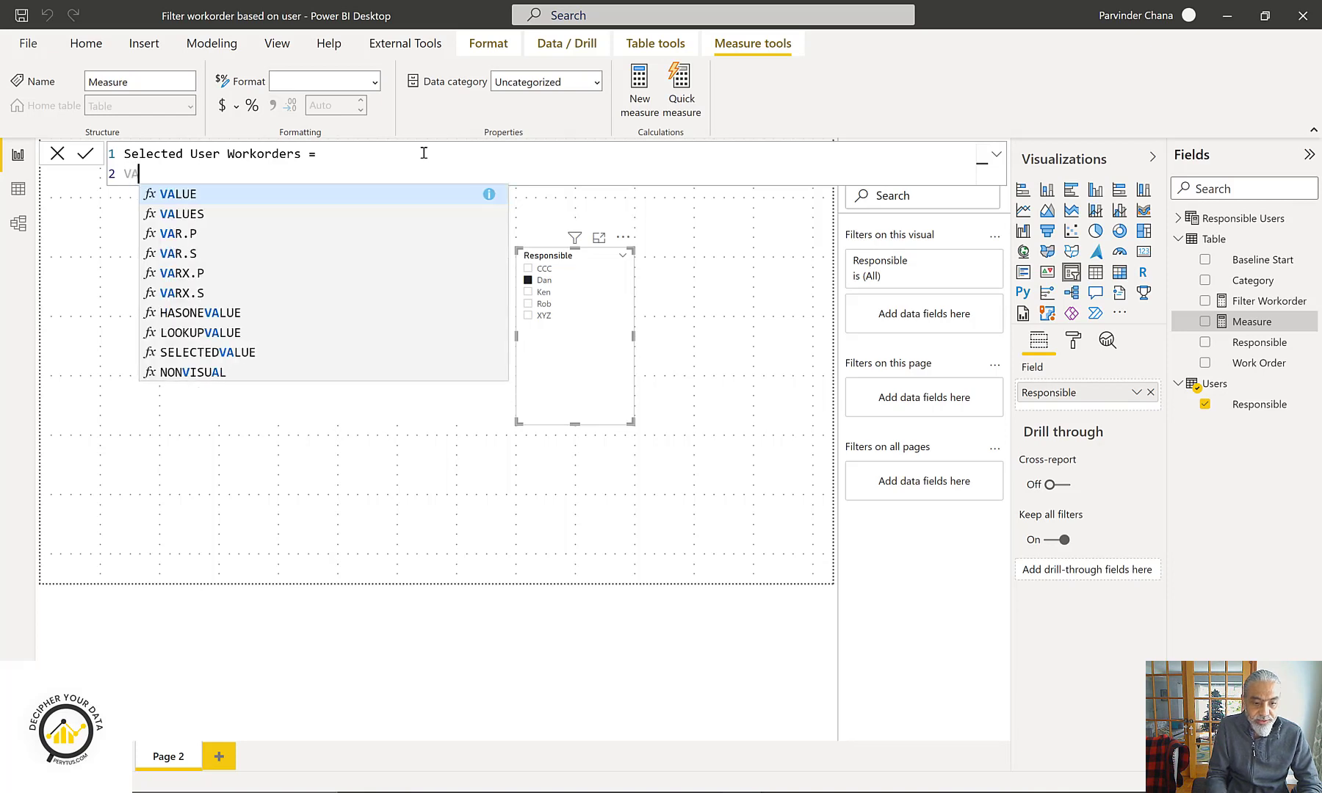
pyautogui.write('R __')
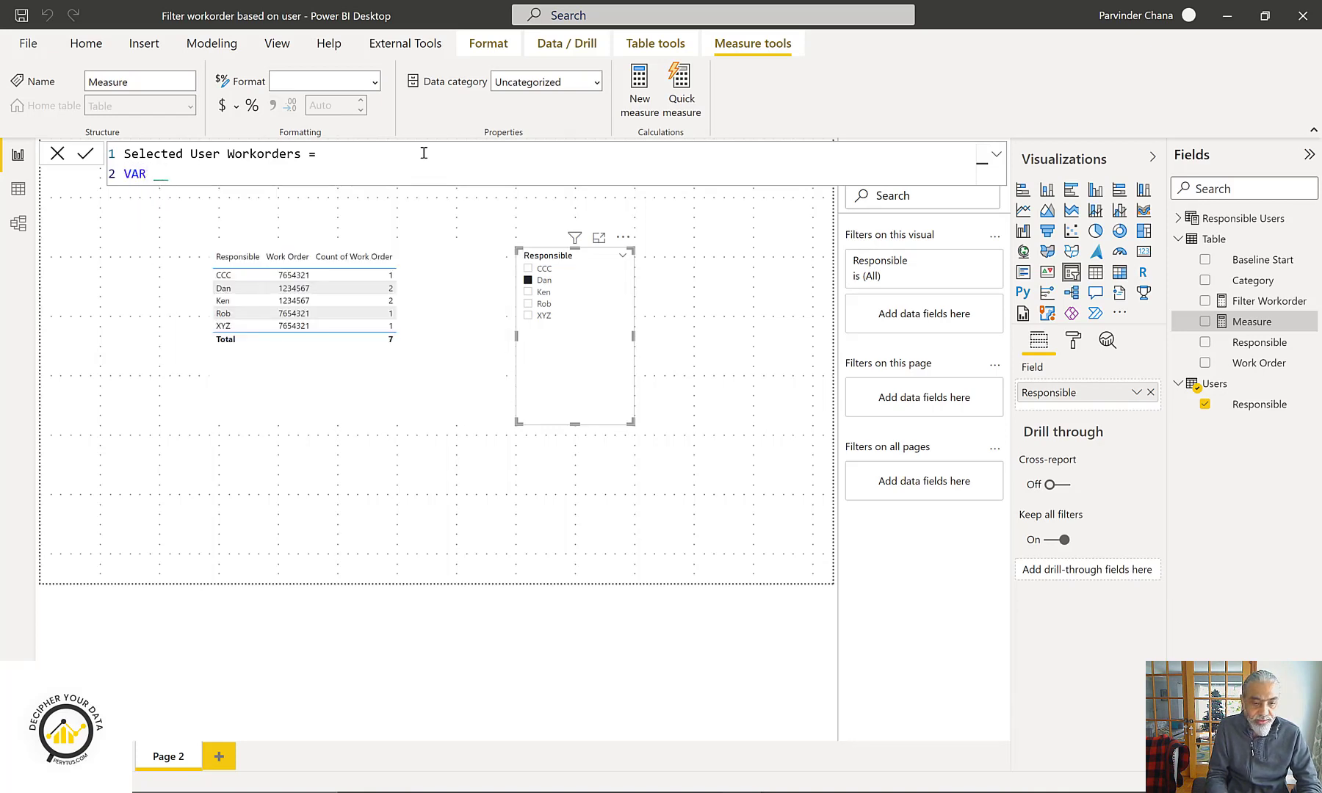
pyautogui.write('selectedU')
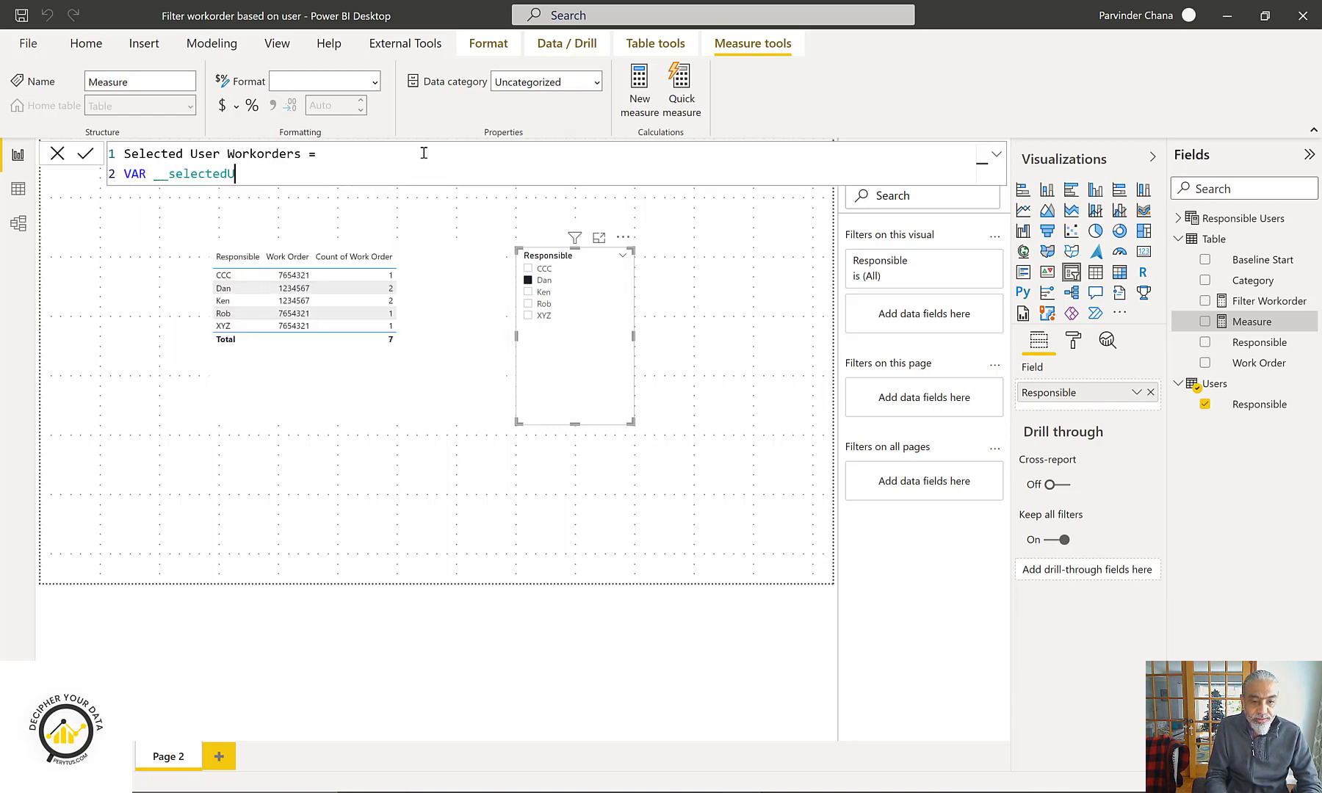
pyautogui.write('sers = VALUES (')
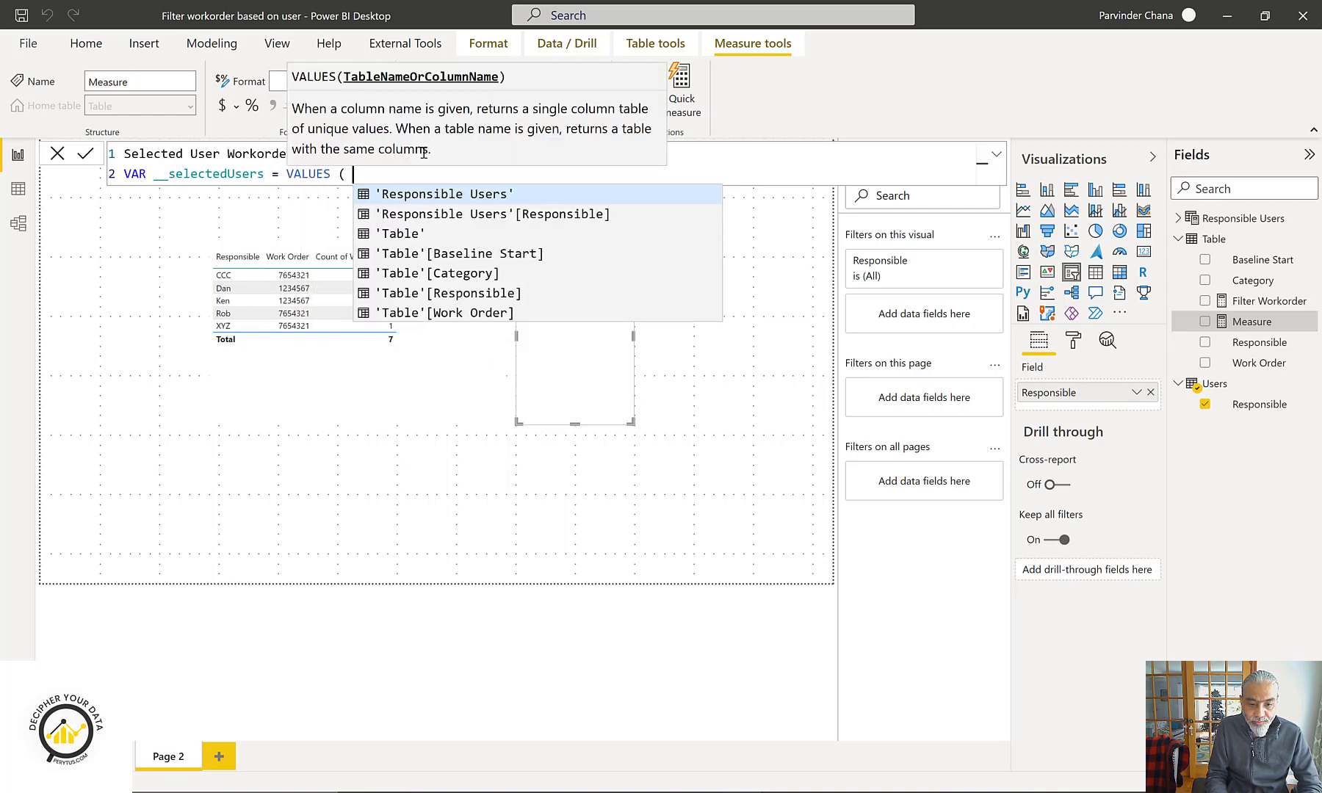
# - Complete the VALUES function of __selectedUsers with the column reference 'Users'[Responsible]
pyautogui.press('Down')
pyautogui.press('Down')
pyautogui.press('Down')
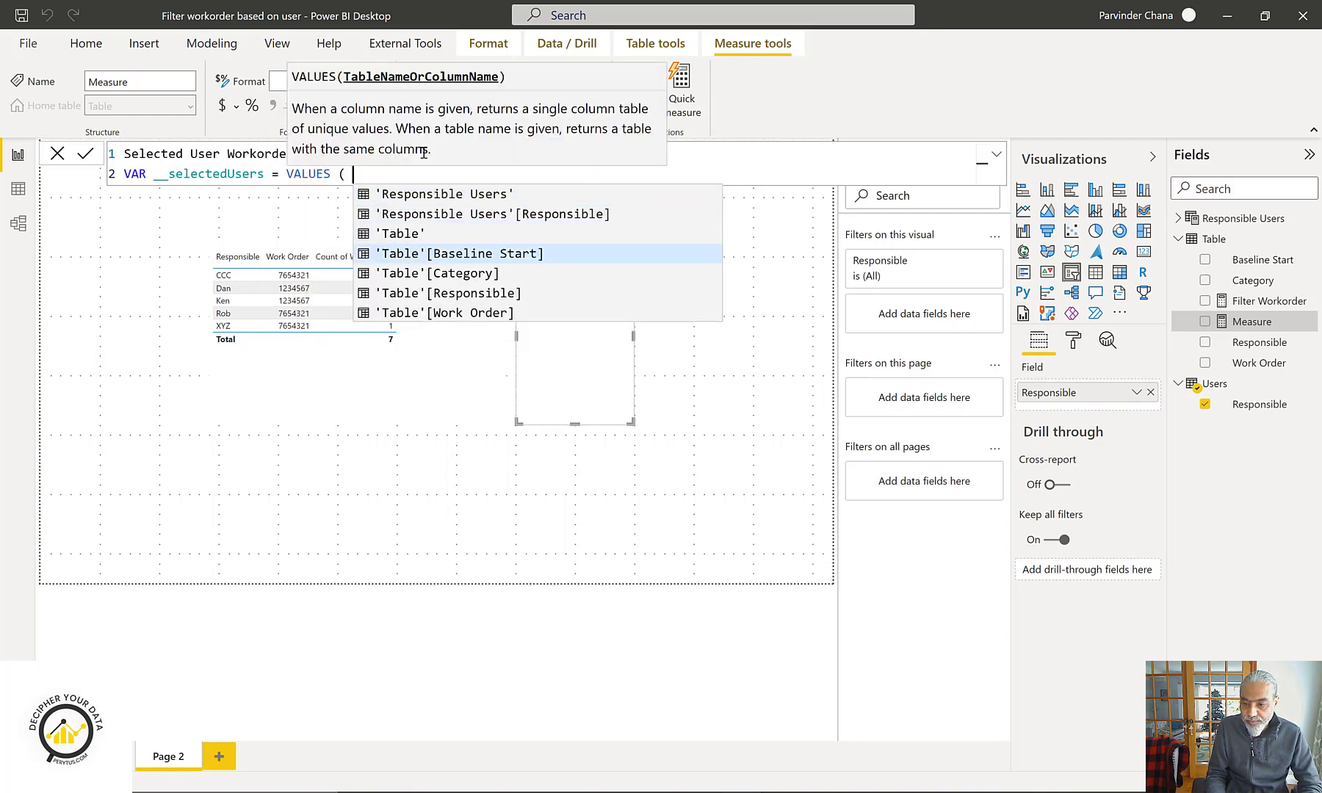
pyautogui.write('User')
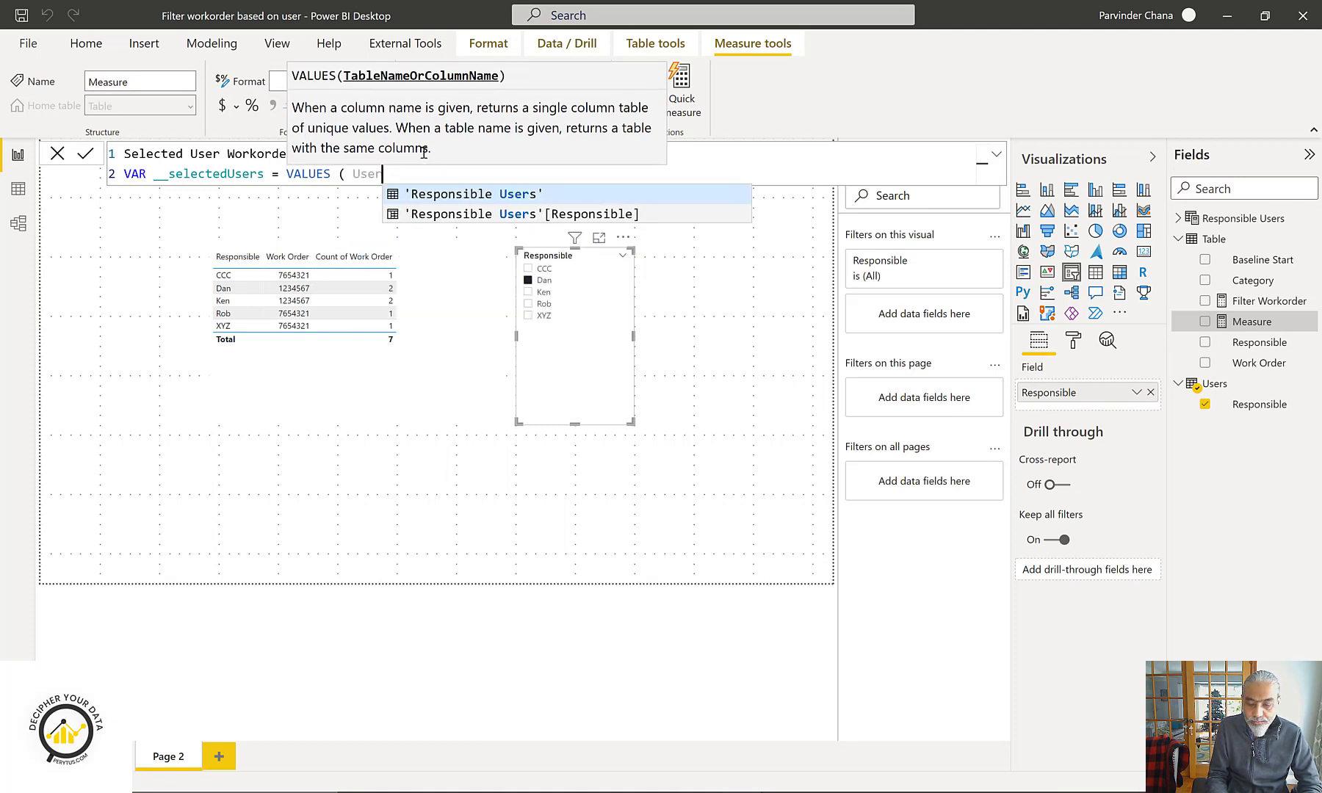
pyautogui.write('s[')
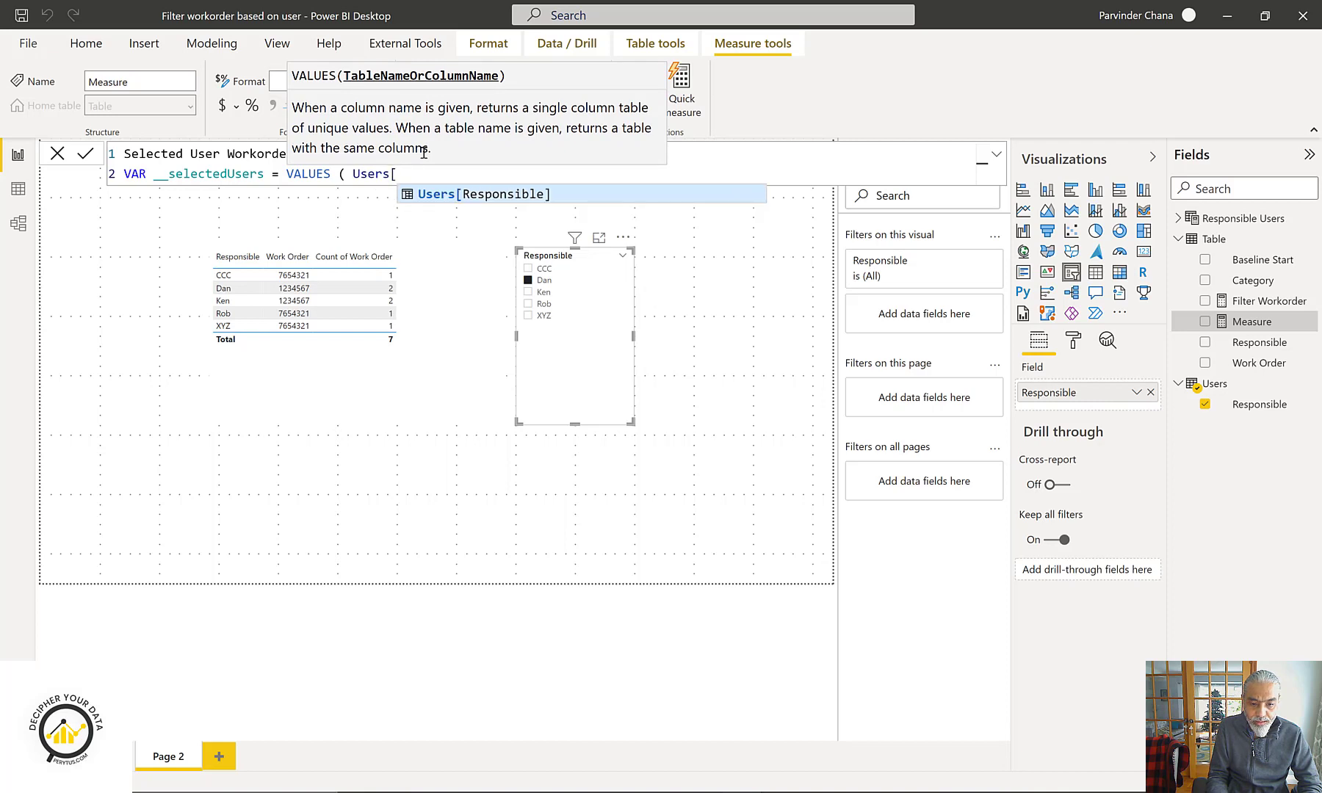
pyautogui.hotkey('ctrl', 'Left')
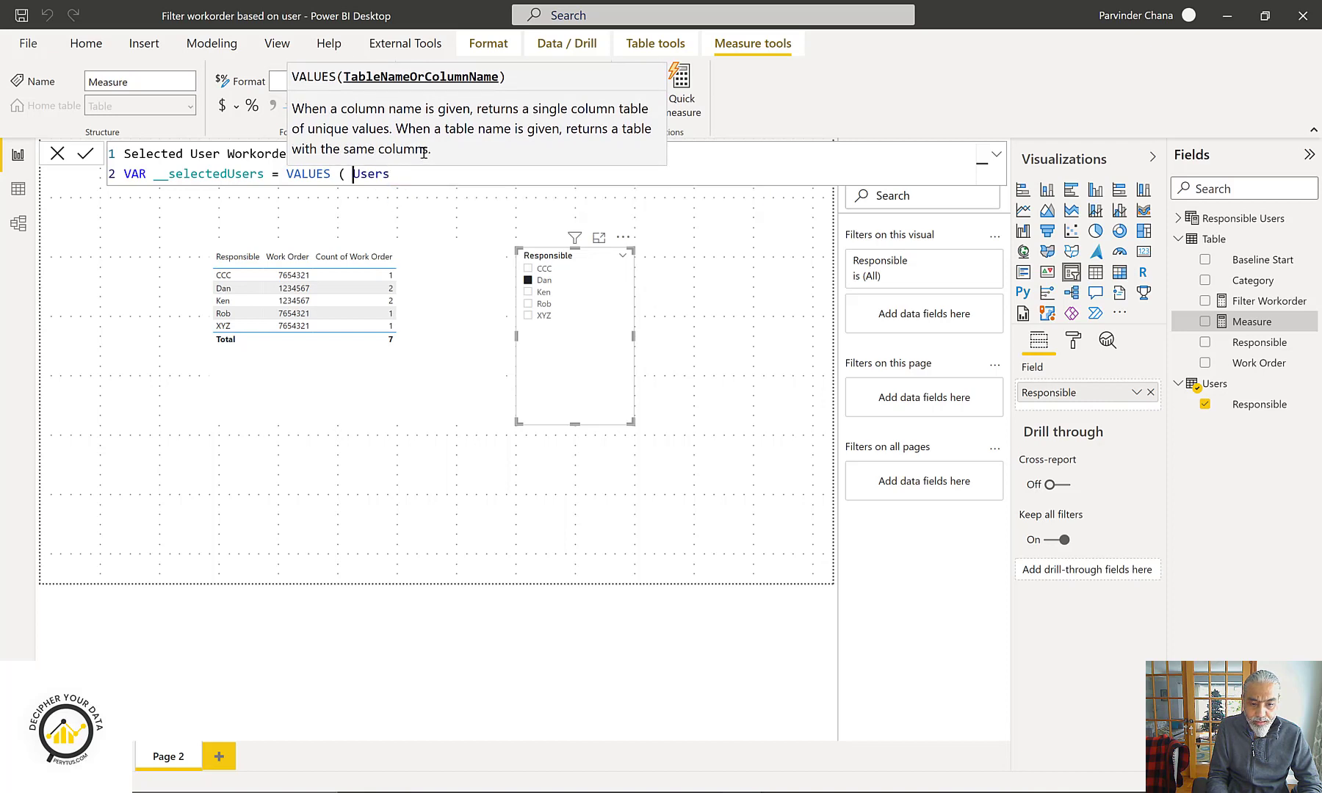
pyautogui.write("'")
pyautogui.press('End')
pyautogui.write("'")
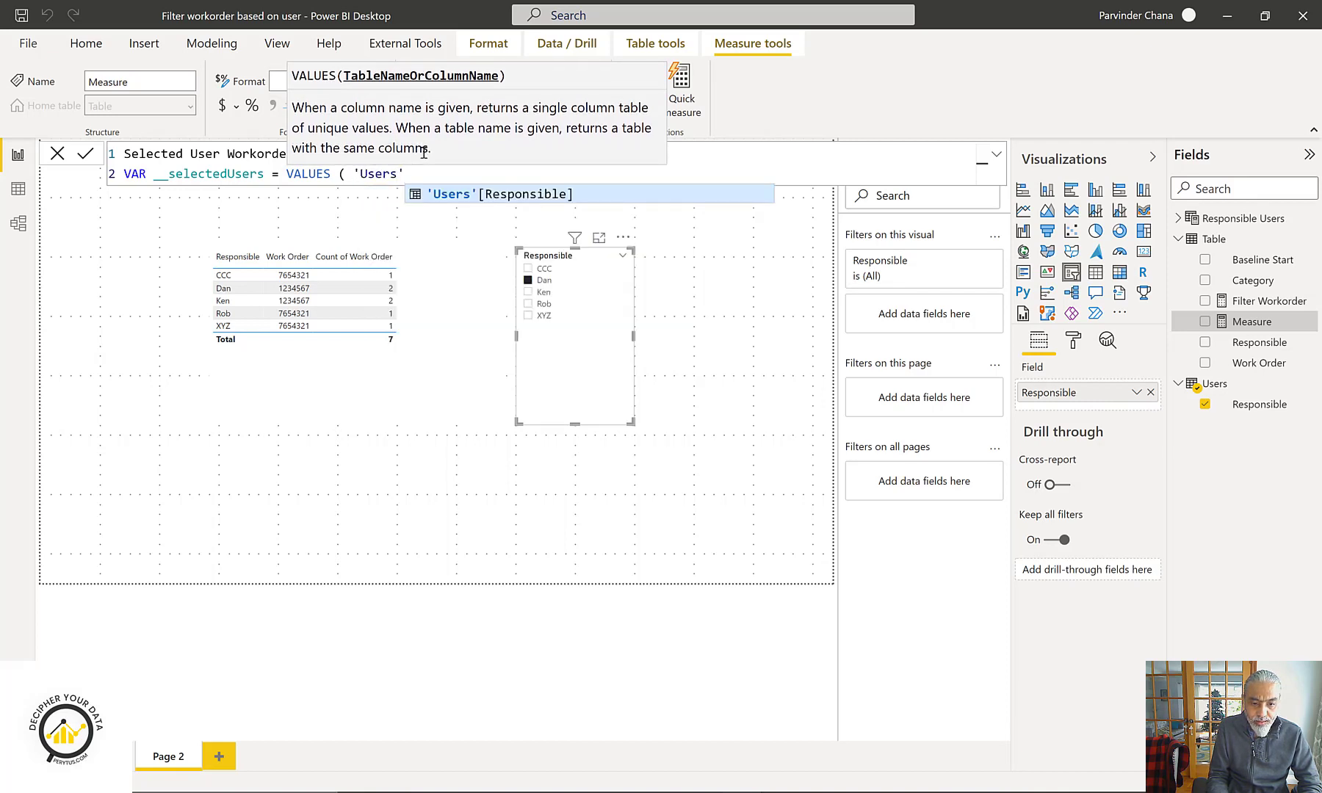
pyautogui.write('[Responsible')
pyautogui.press('Tab')
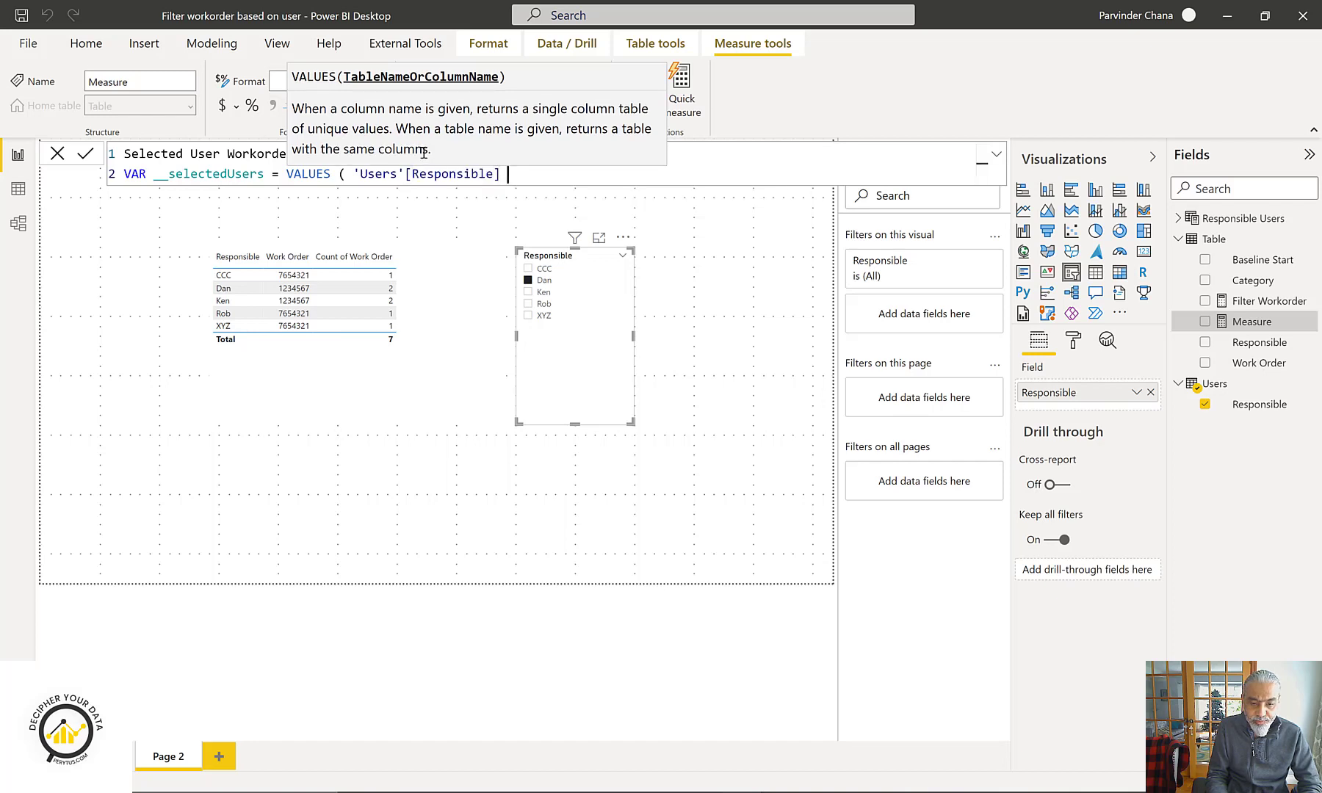
pyautogui.write(')')
pyautogui.hotkey('shift', 'Return')
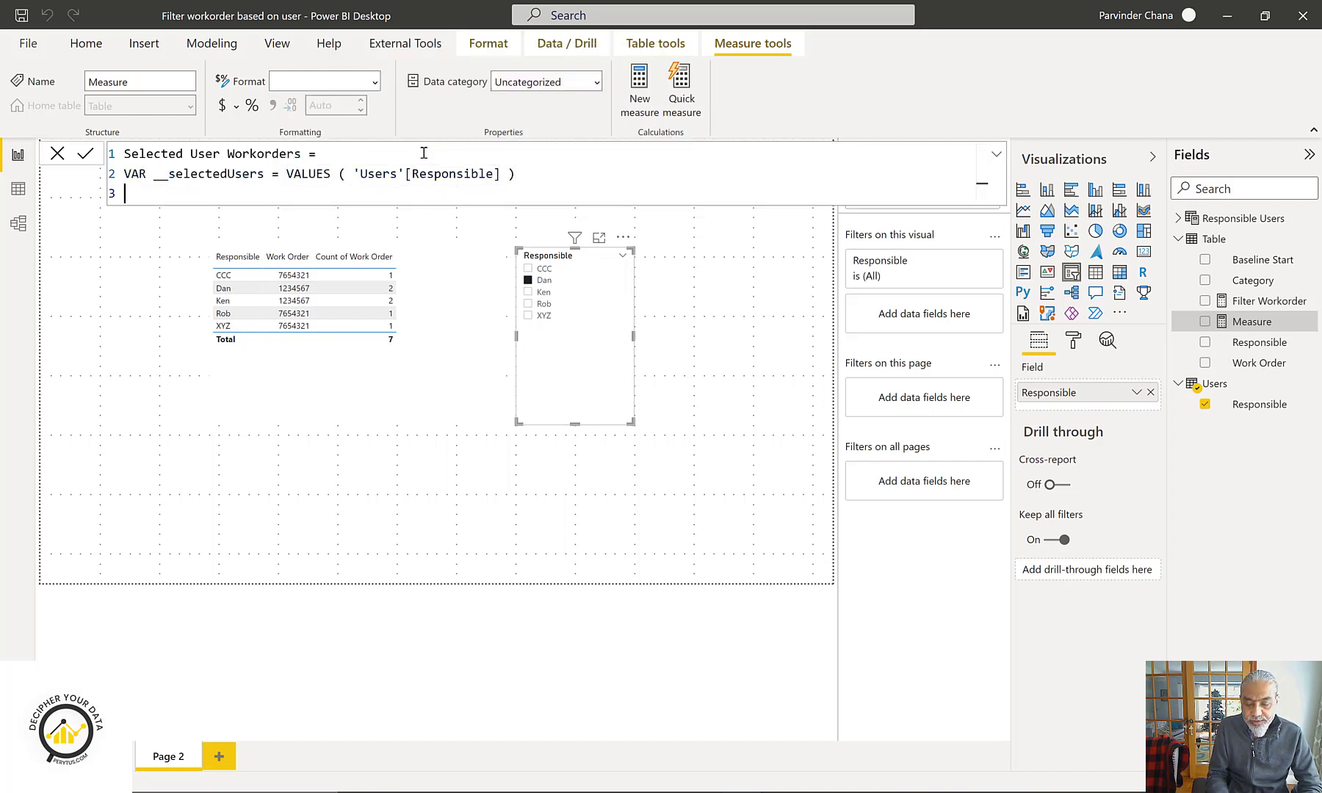
# - Have the measure return COUNTROWS ( __selectedUsers ) and commit the formula
pyautogui.write('RETURN')
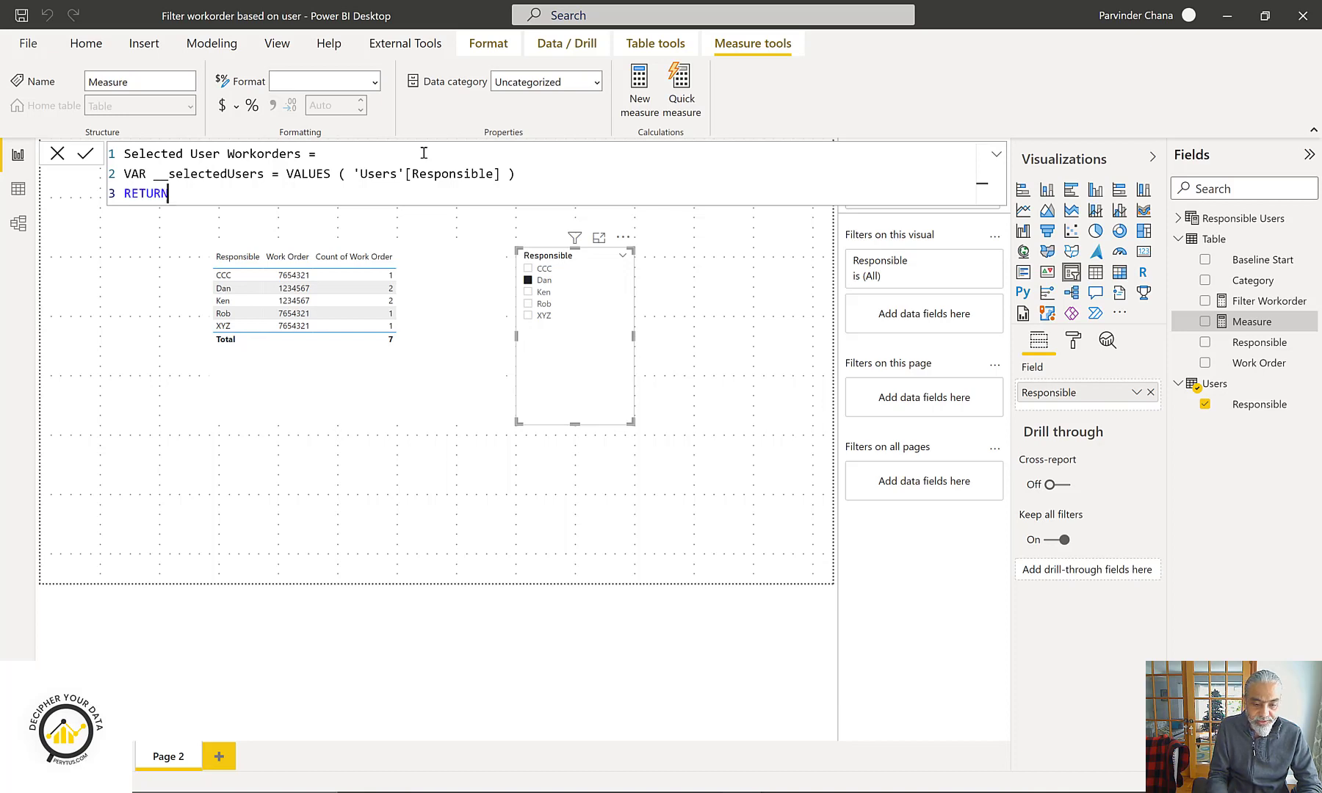
pyautogui.hotkey('shift', 'Return')
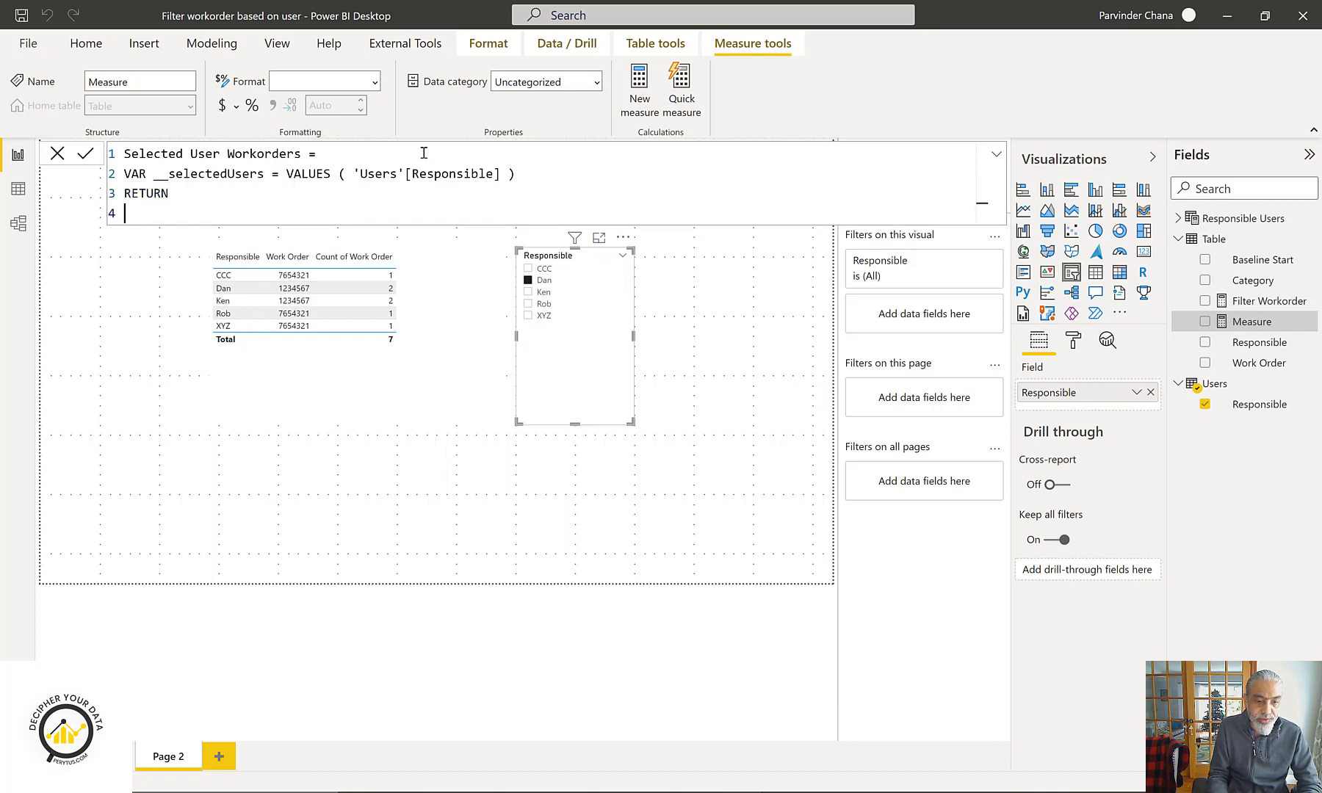
pyautogui.write('COUNTROWS (')
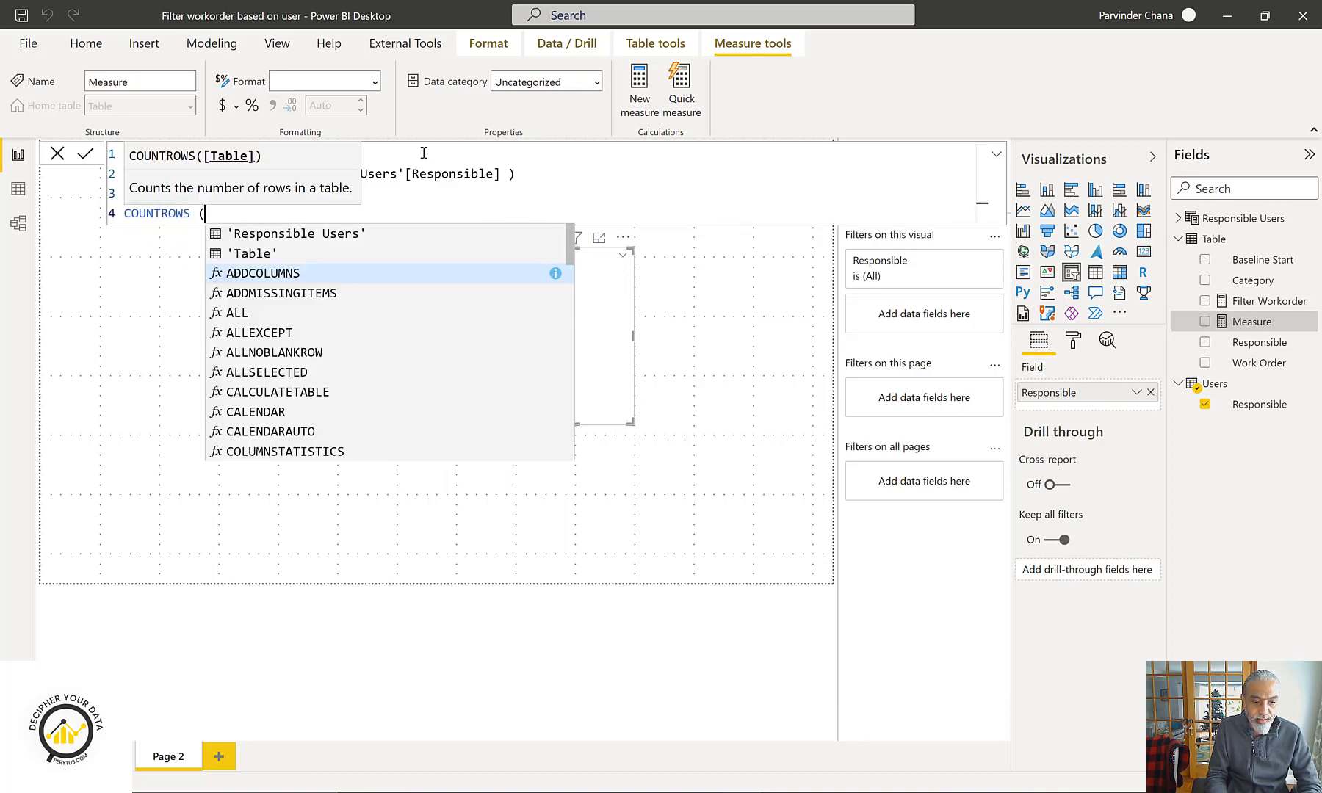
pyautogui.write(' __selectedUsers )')
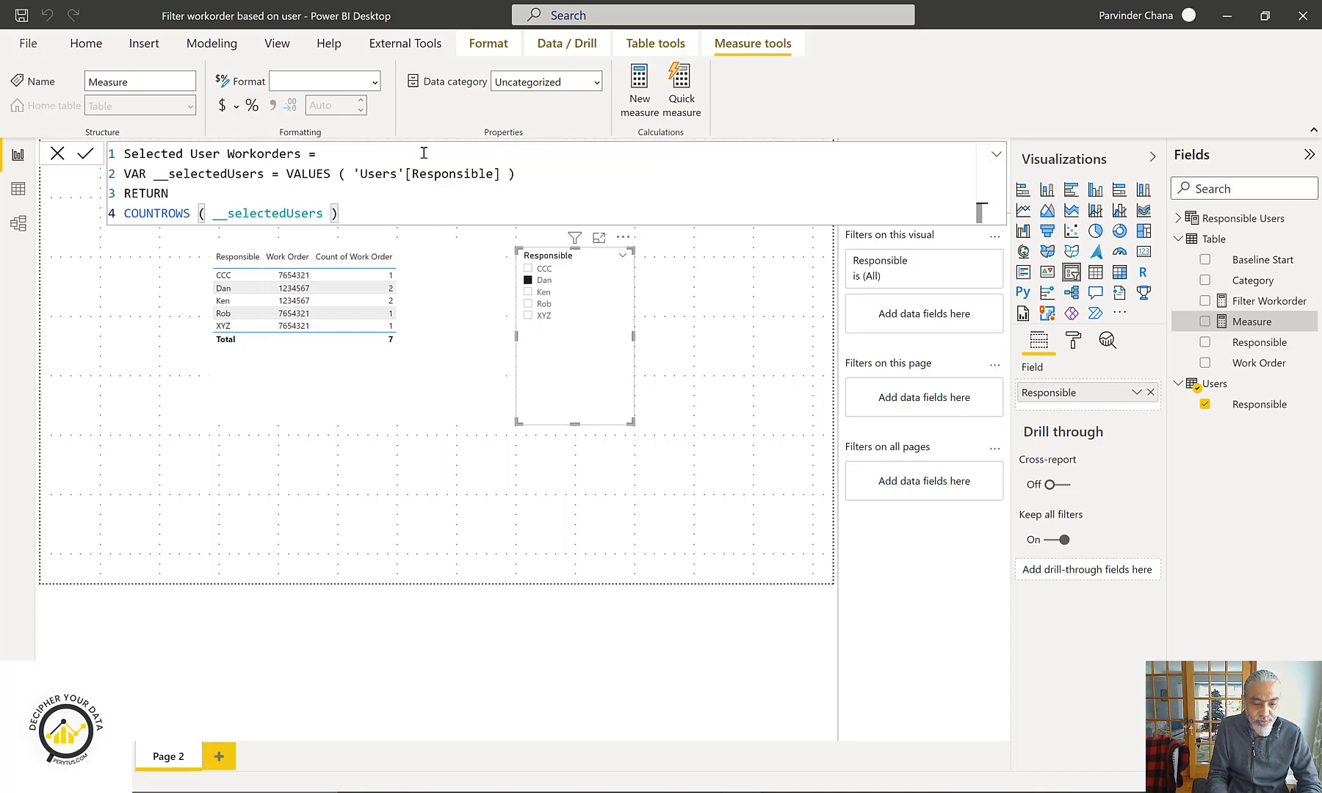
pyautogui.press('Return')
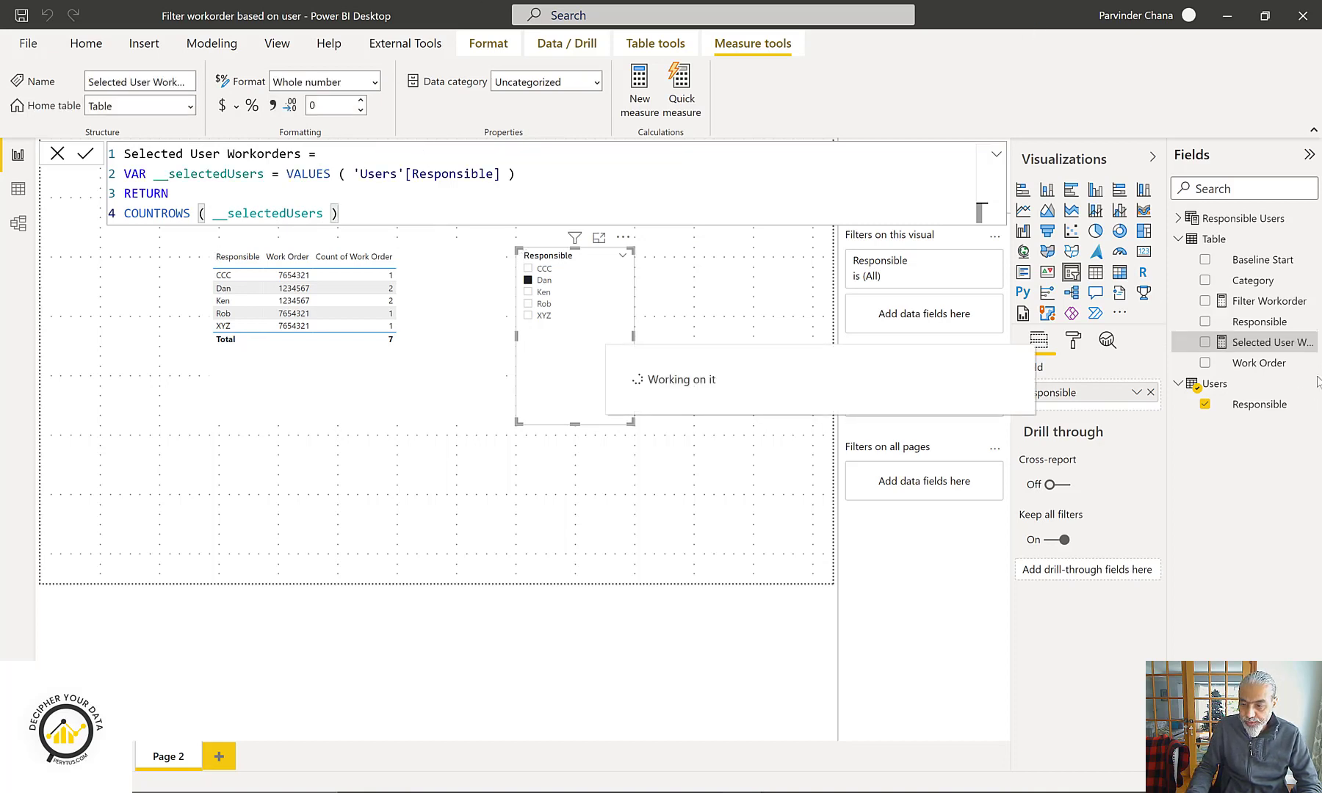
# - Place the Selected User Workorders measure on the canvas below the table visual as a card
pyautogui.moveTo(1252, 342); pyautogui.dragTo(500, 460)
pyautogui.click(1144, 251)
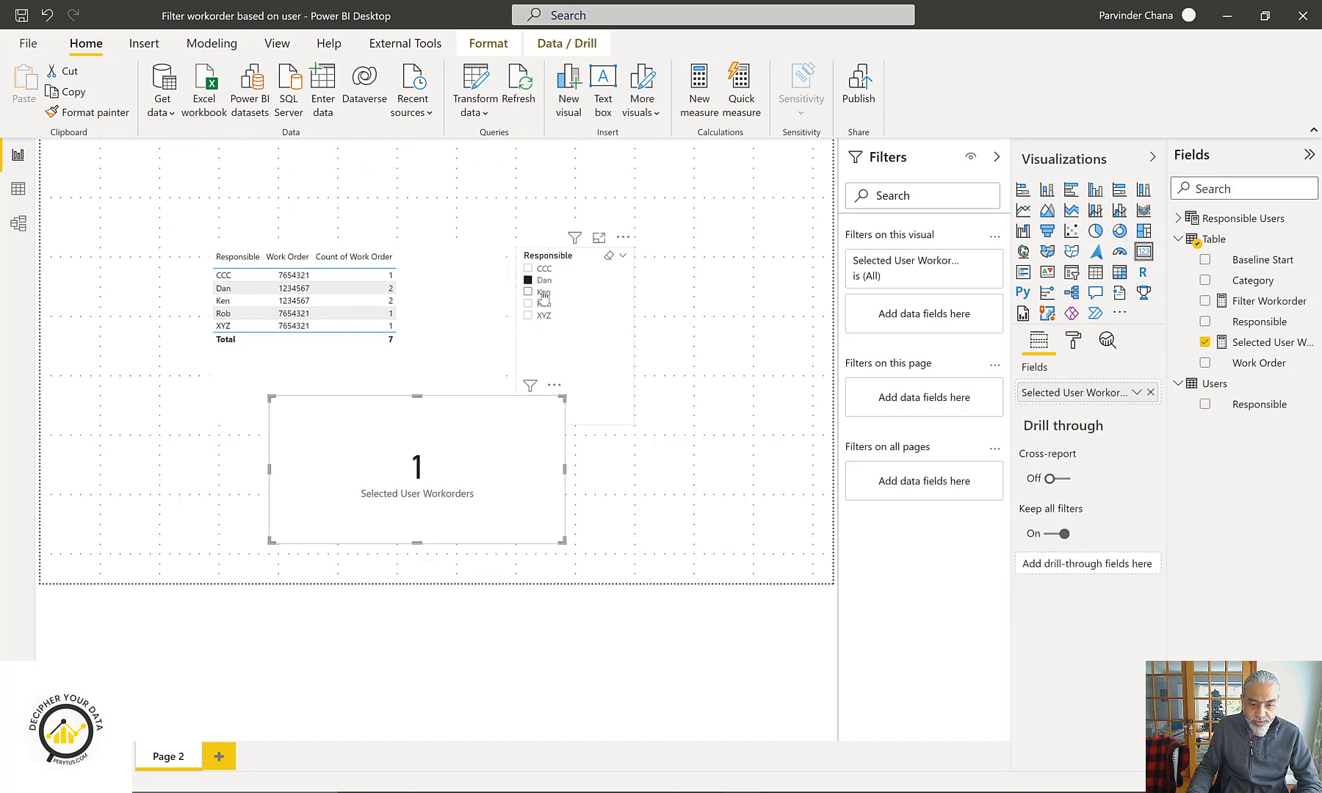
# - Check the card while adding the last three listed people to the slicer selection, and clear the slicer
pyautogui.click(543, 298)
pyautogui.click(544, 303)
pyautogui.click(545, 316)
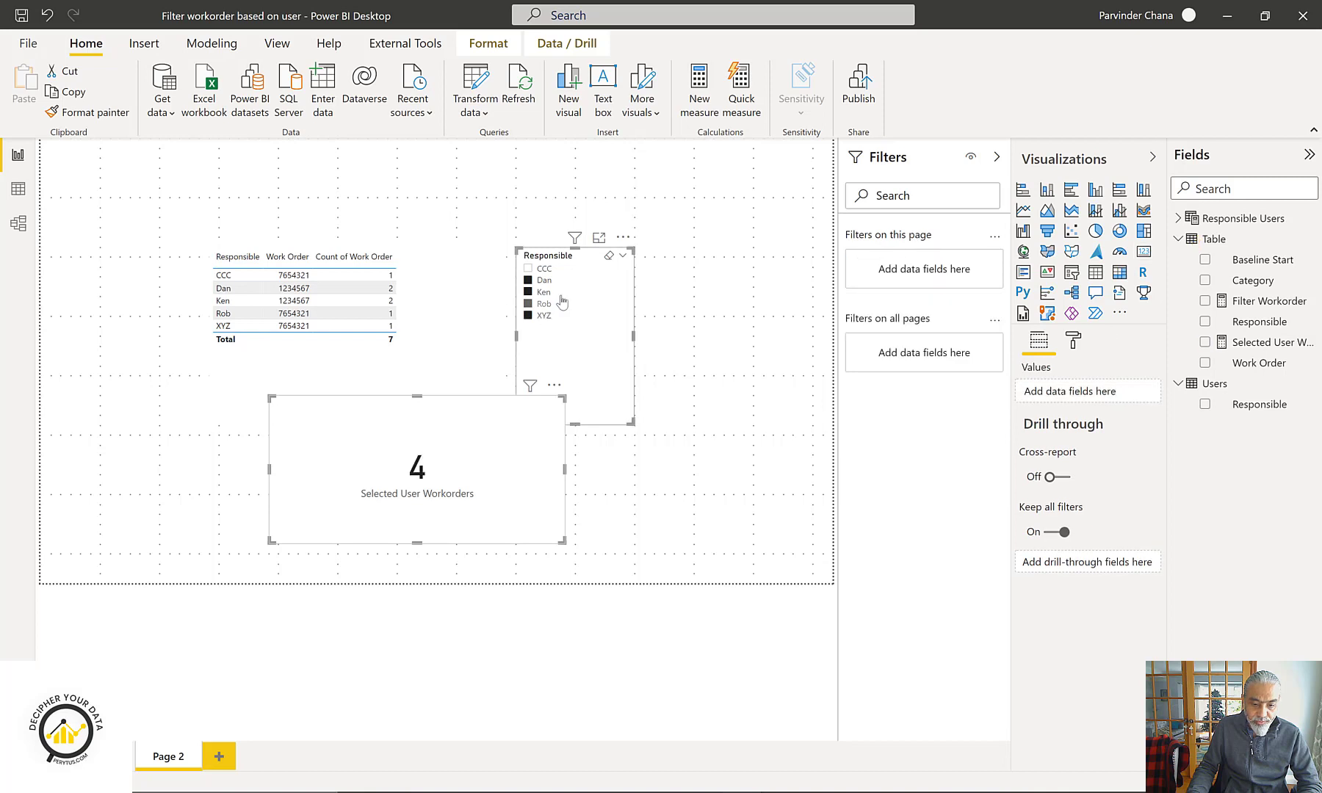
pyautogui.click(609, 258)
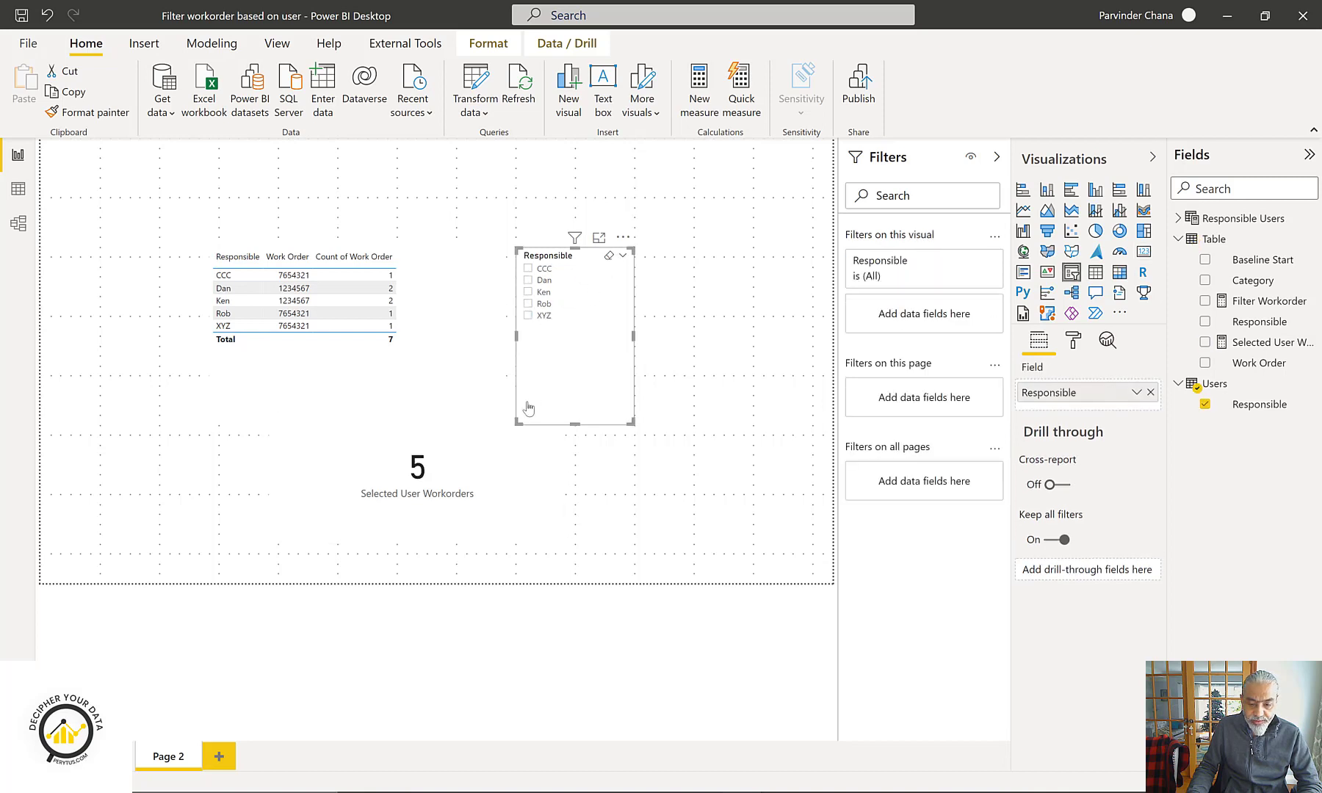
# - Shift the card slightly down below the slicer and test it with single people, leaving the fourth listed person selected
pyautogui.click(450, 509)
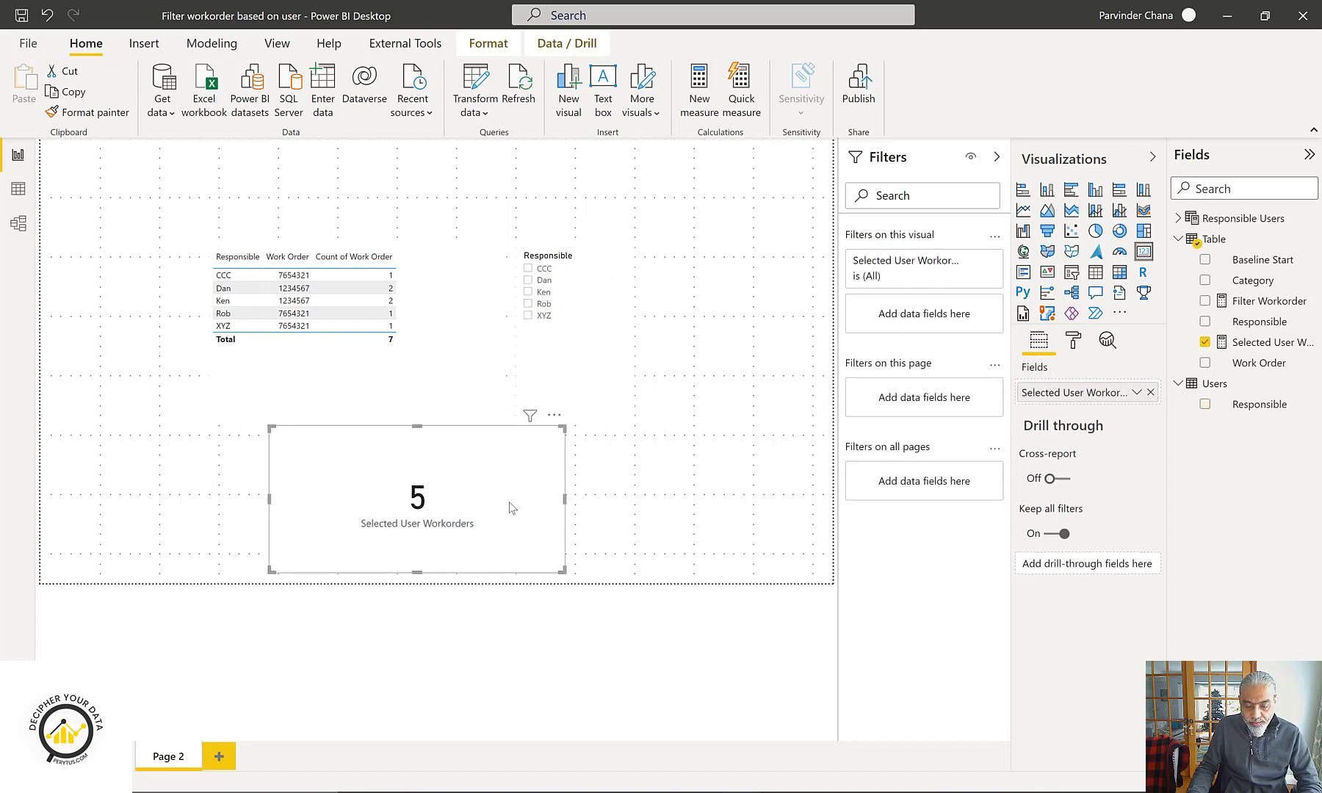
pyautogui.click(532, 281)
pyautogui.click(529, 303)
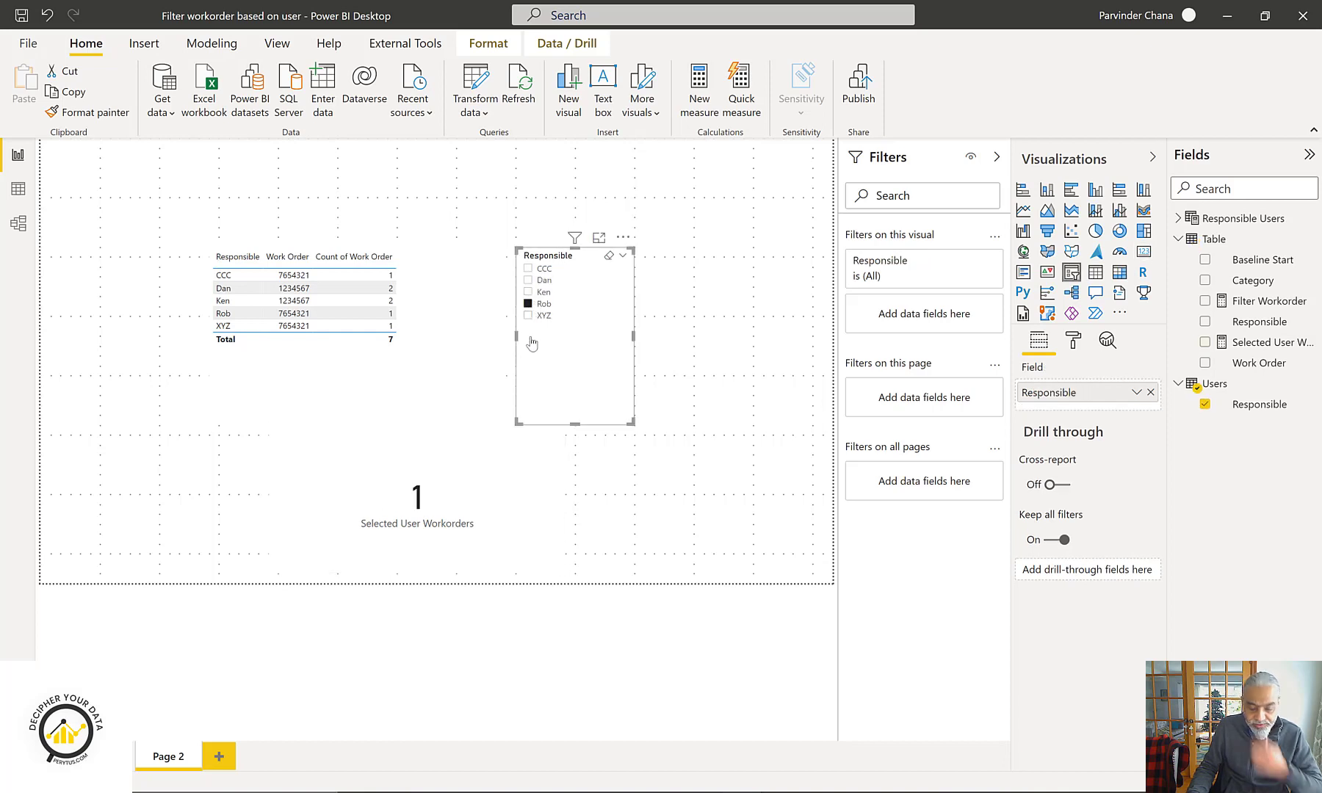
# - Remove the Selected User Workorders card from the report page
pyautogui.click(492, 538)
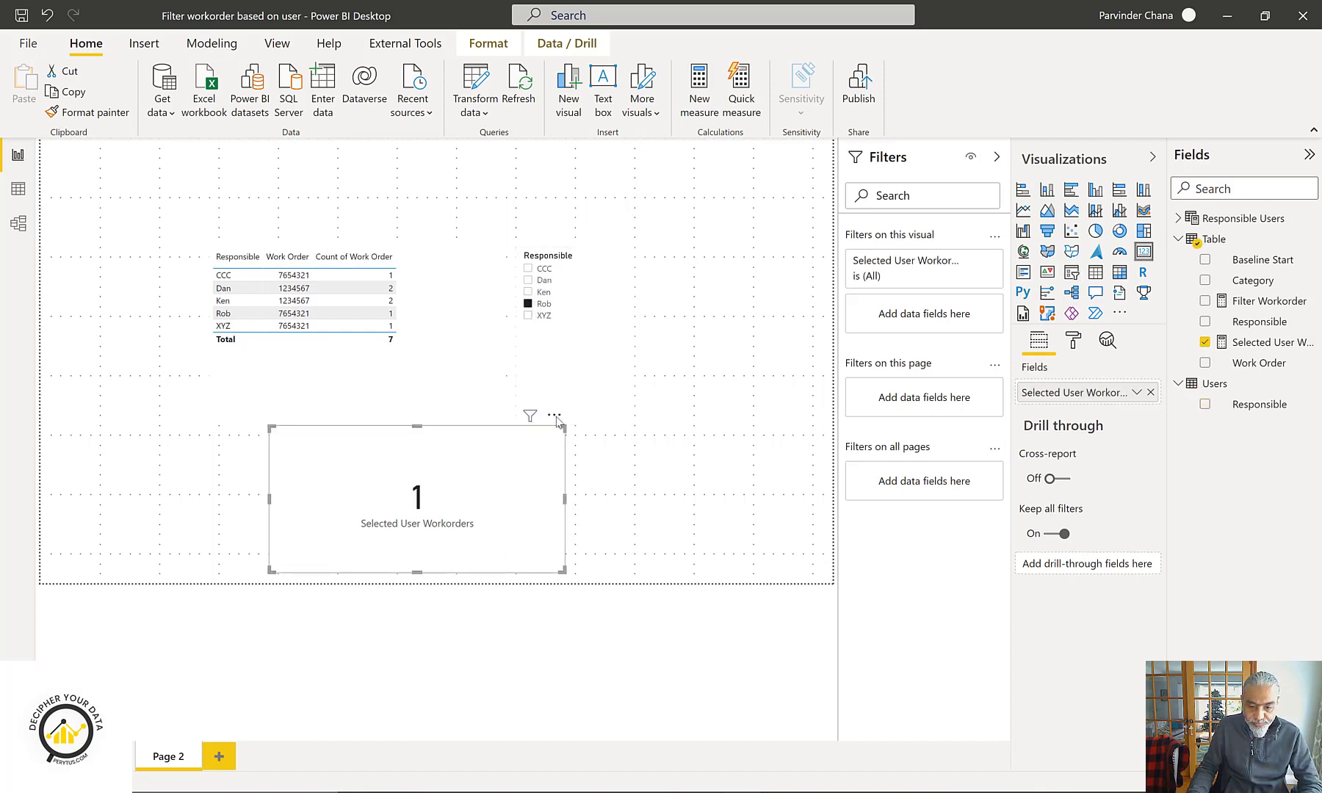
pyautogui.click(555, 416)
pyautogui.click(593, 457)
# - In the Selected User Workorders formula, add a second variable named __selectedUsersWorkOrders above RETURN
pyautogui.click(1257, 342)
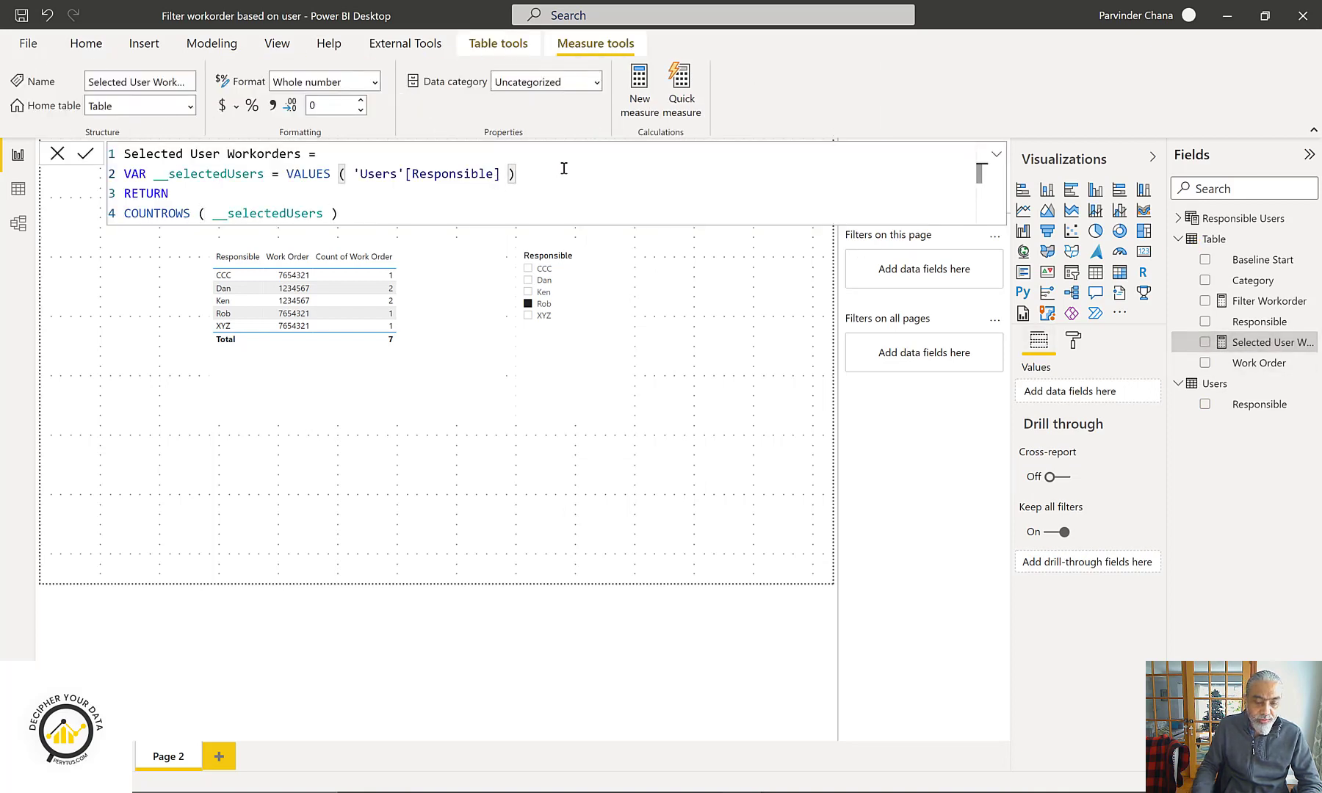
pyautogui.press('Return')
pyautogui.write('VAR')
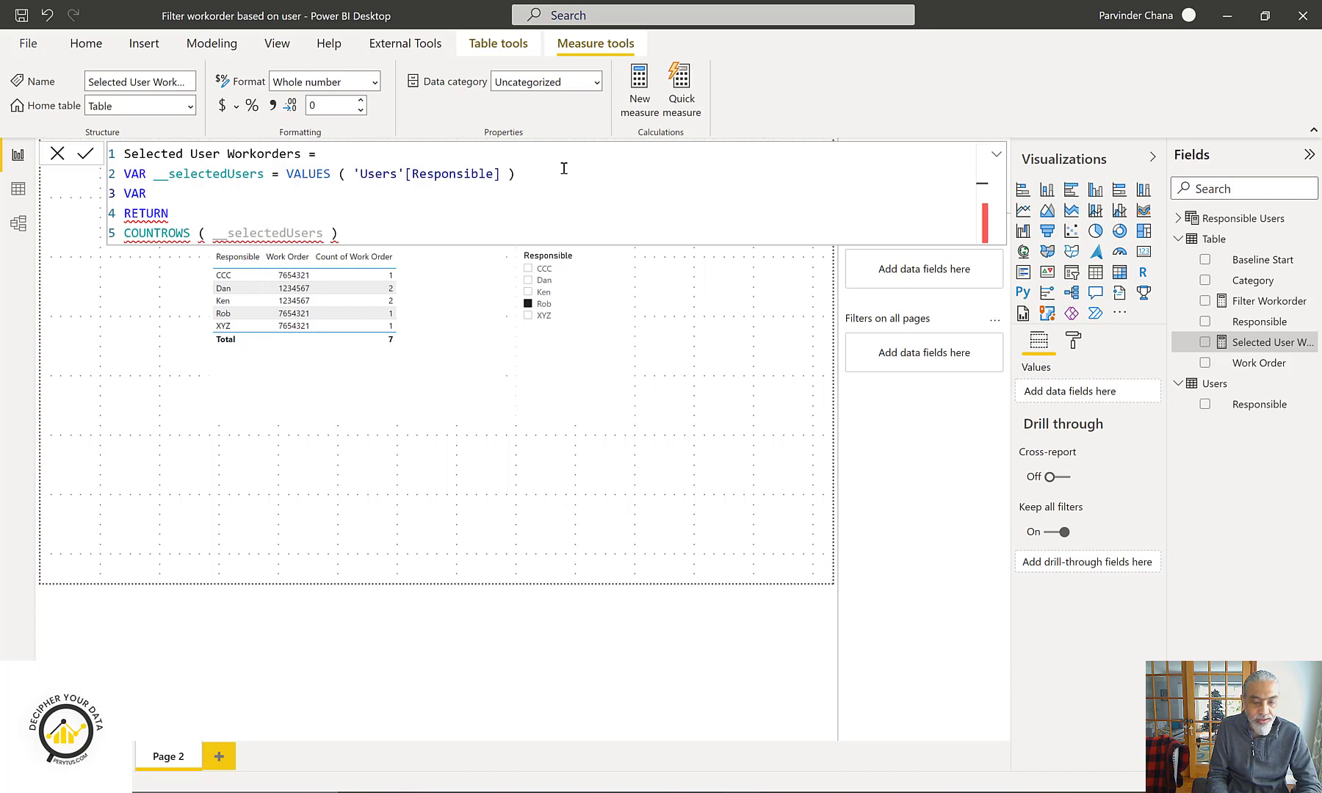
pyautogui.write('__selec')
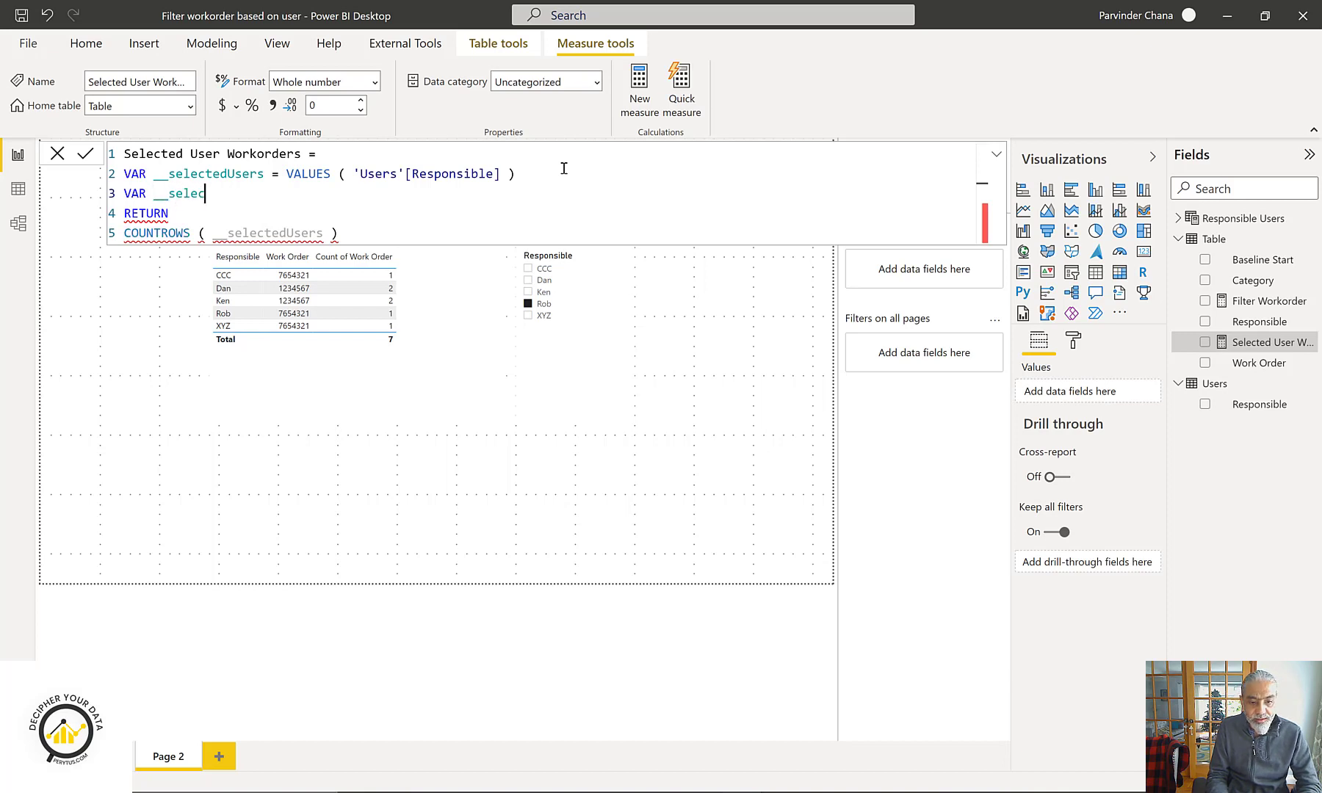
pyautogui.write('tedUser')
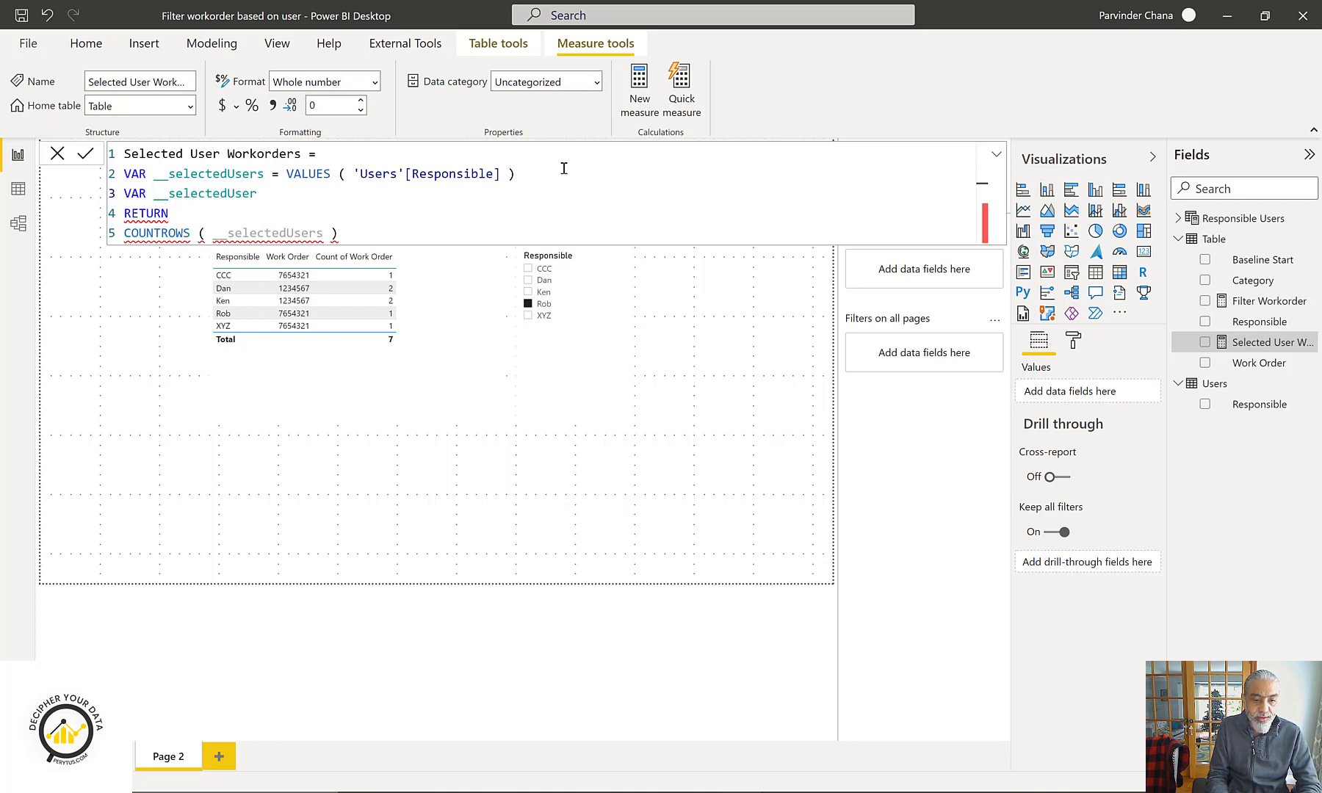
pyautogui.write('sWorkOrders =')
pyautogui.press('Return')
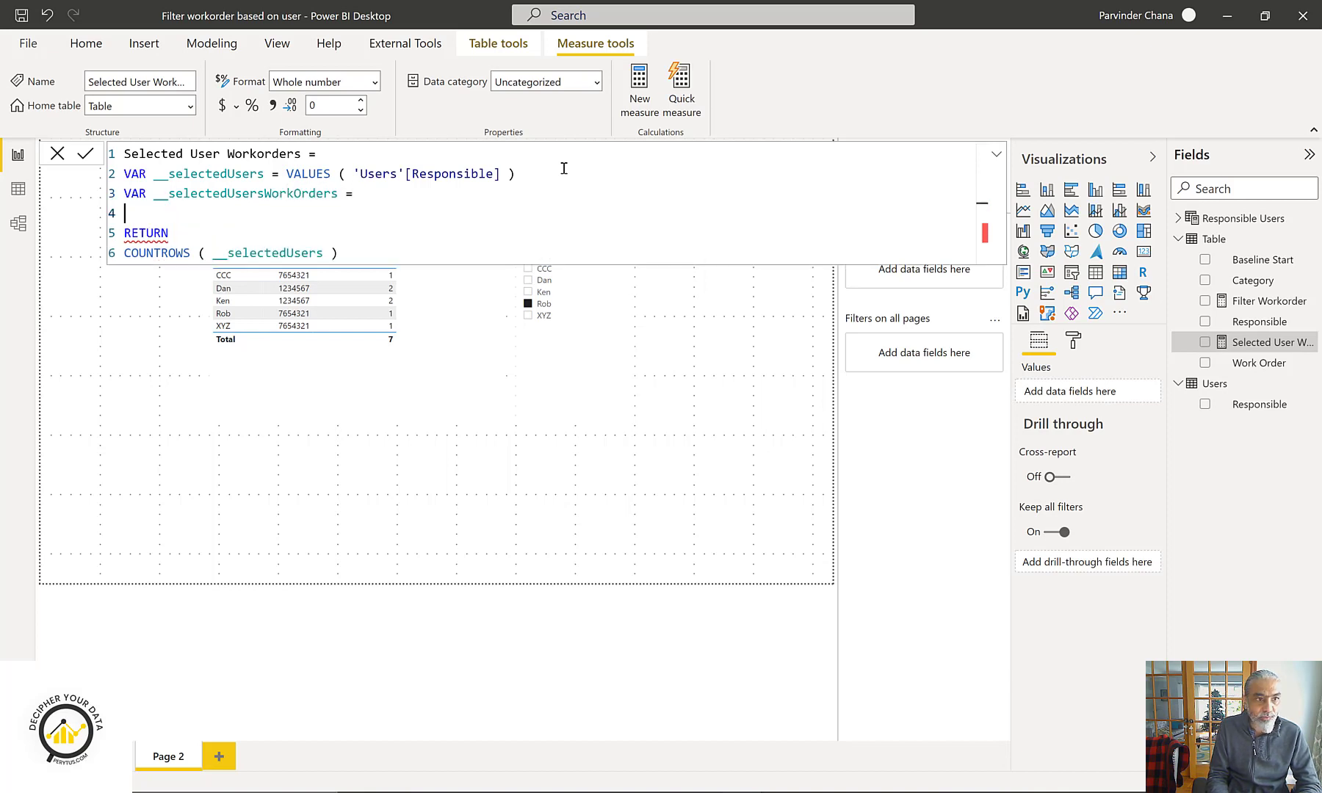
# - Begin the __selectedUsersWorkOrders expression with a CALCULATETABLE function, leaving a new line for its first argument
pyautogui.write('calc')
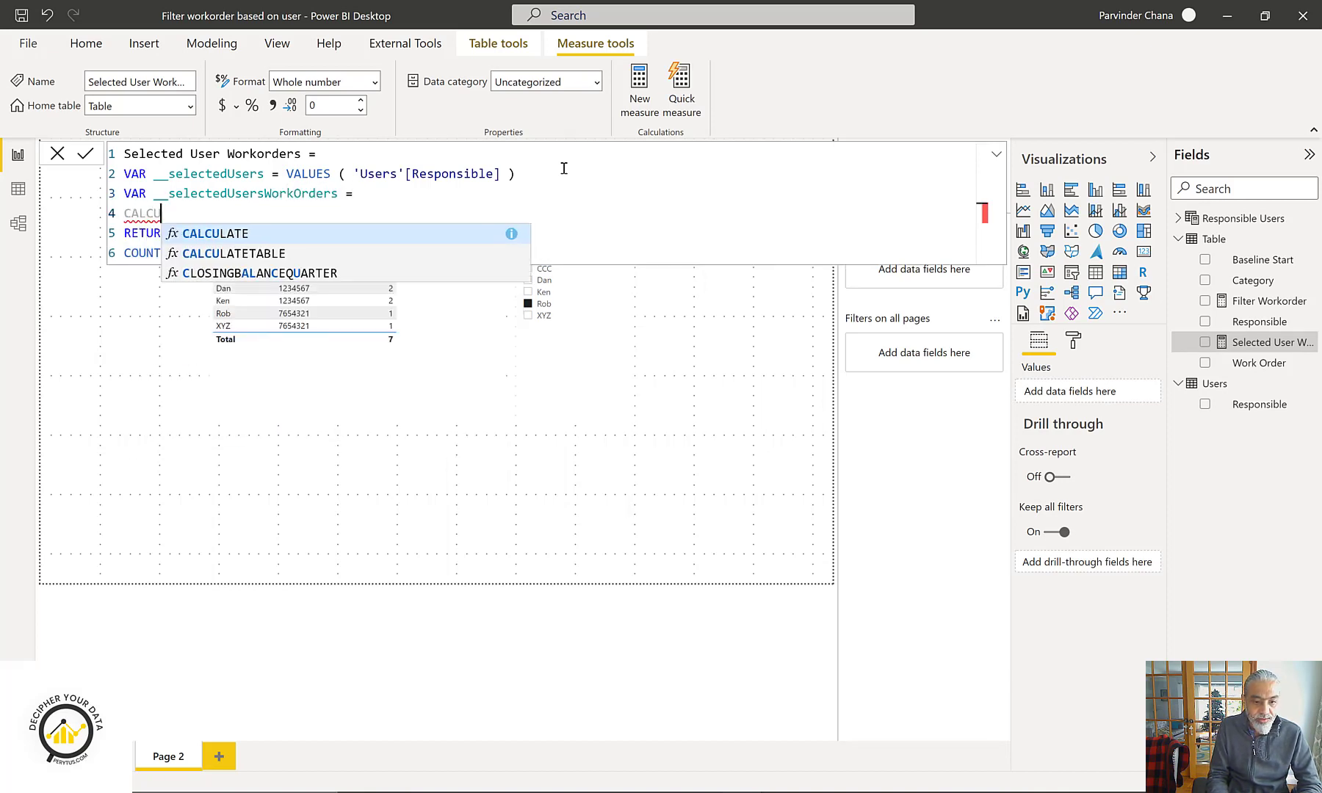
pyautogui.press('Down')
pyautogui.press('Tab')
pyautogui.press('BackSpace')
pyautogui.write('(')
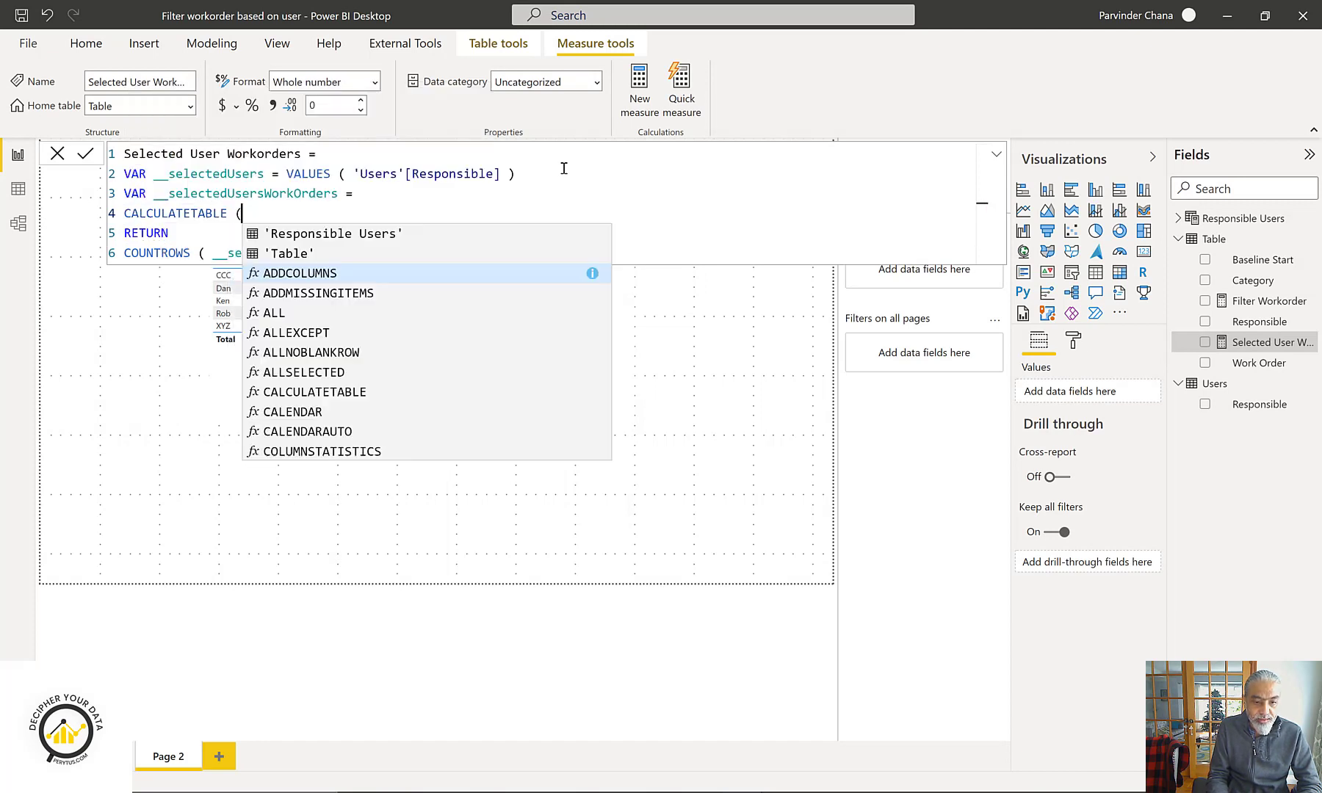
pyautogui.hotkey('shift', 'Return')
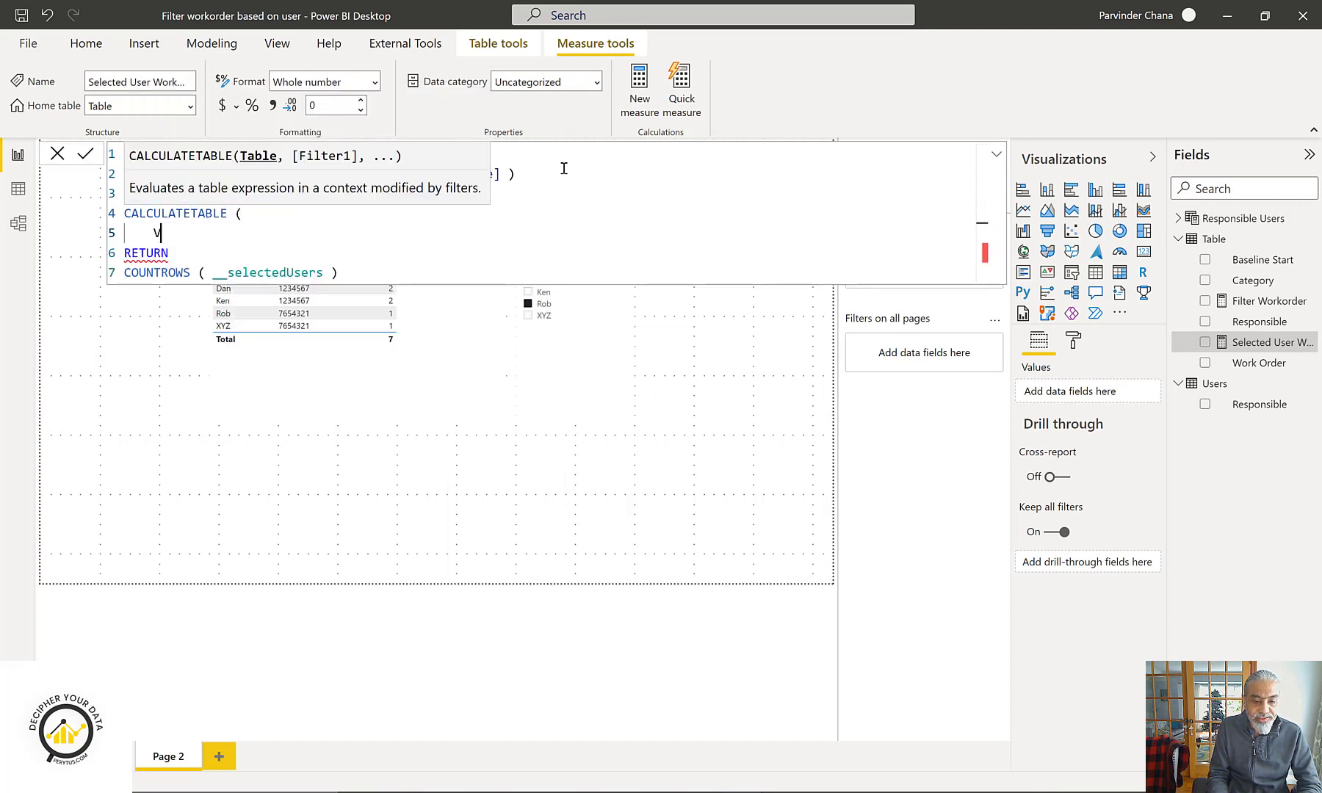
# - Enter VALUES ('Table'[Work Order] ) as the table argument of CALCULATETABLE and start a new line for the filter argument
pyautogui.write('val')
pyautogui.press('Tab')
pyautogui.press('BackSpace')
pyautogui.write('( ')
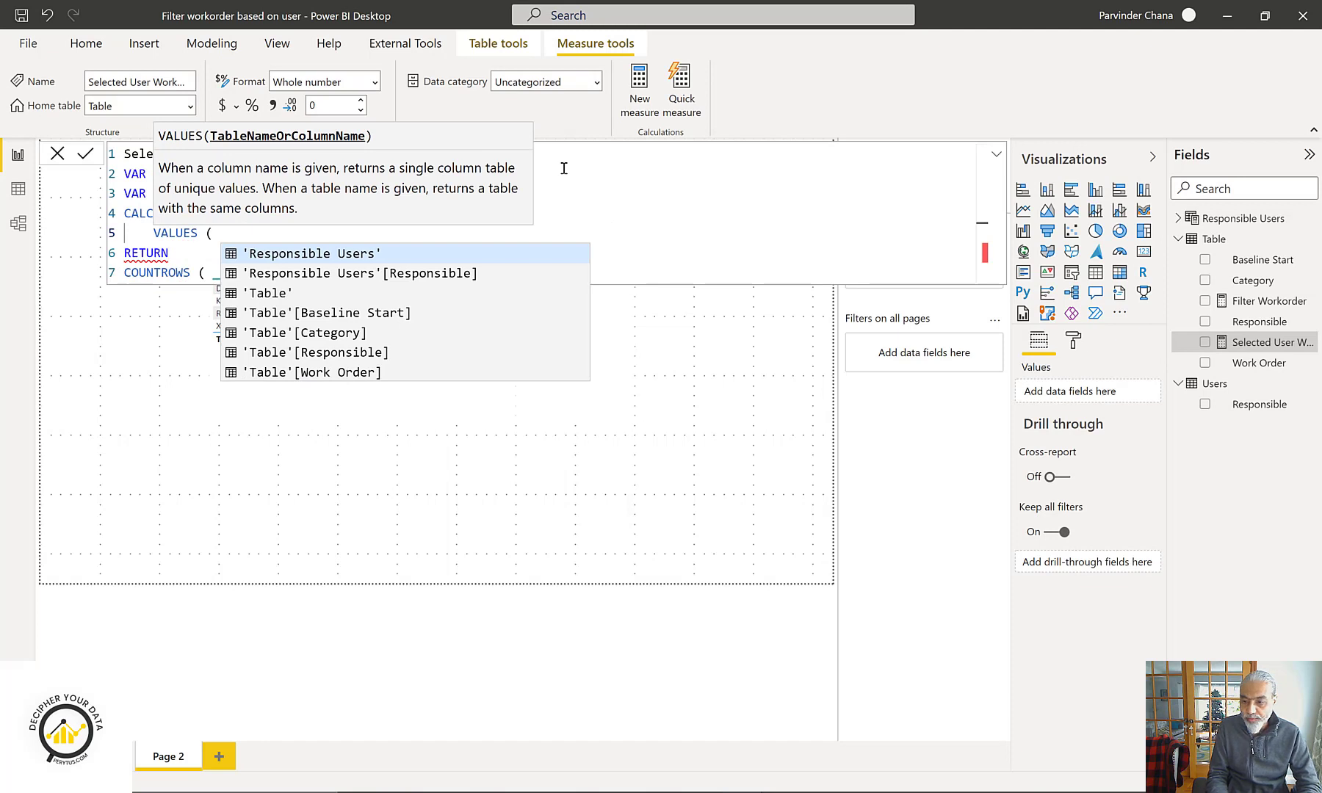
pyautogui.write('Table')
pyautogui.press('Down')
pyautogui.press('Down')
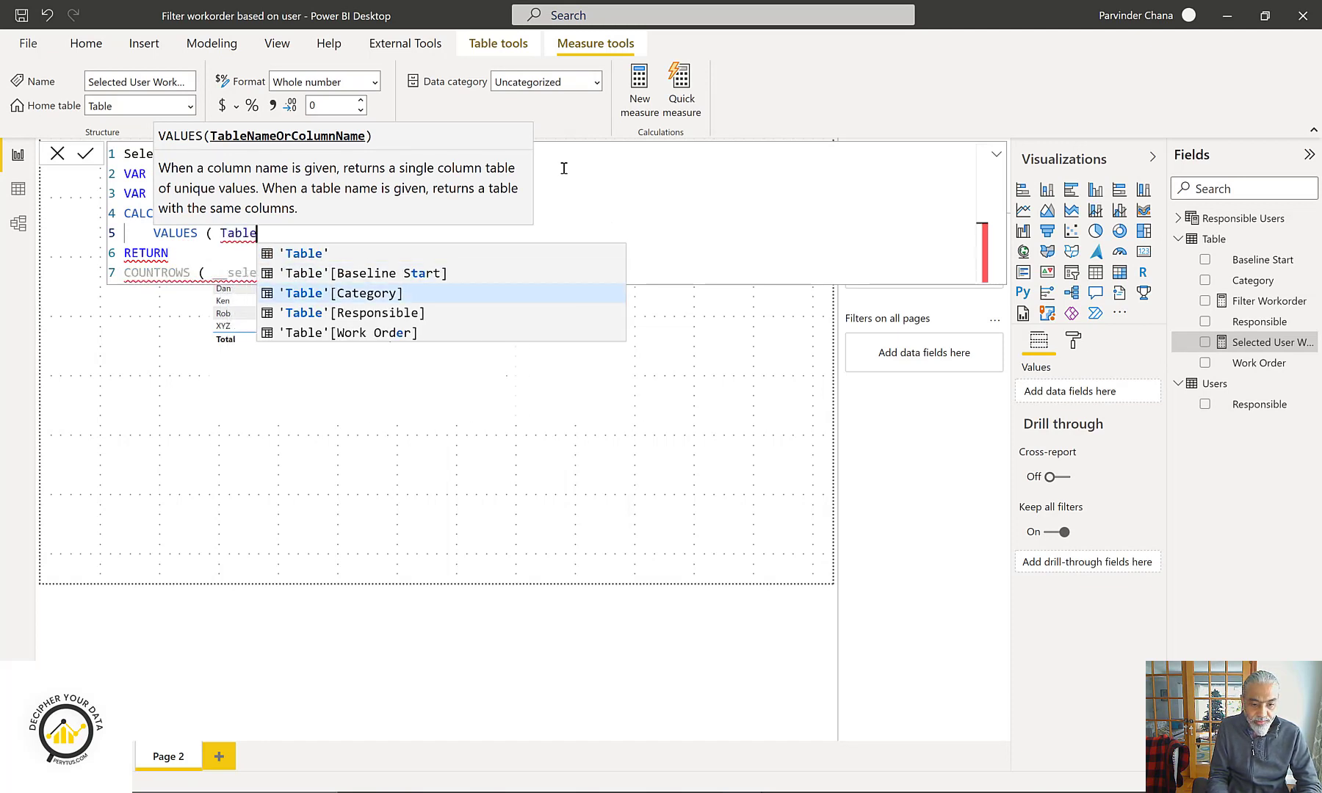
pyautogui.press('Down')
pyautogui.press('Down')
pyautogui.press('Tab')
pyautogui.write(')')
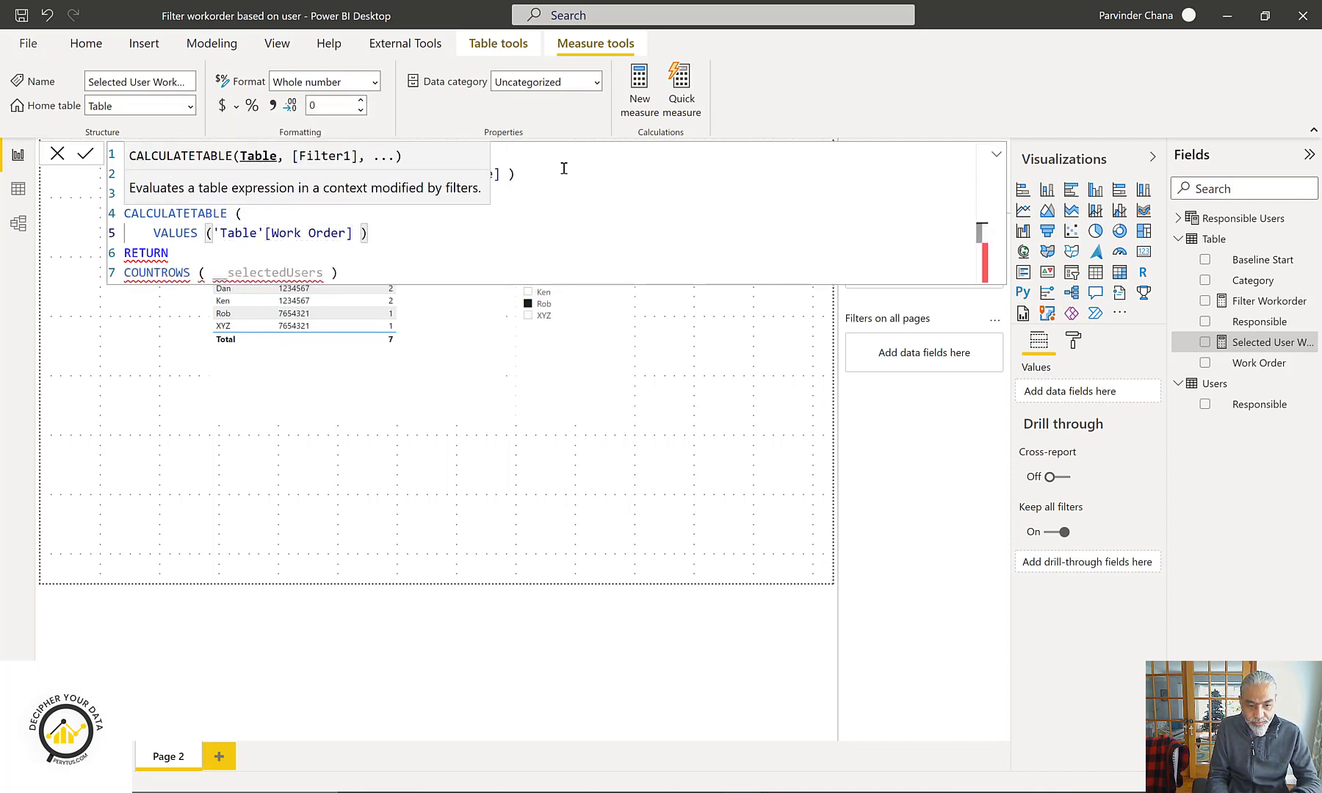
pyautogui.write(',')
pyautogui.hotkey('shift', 'Return')
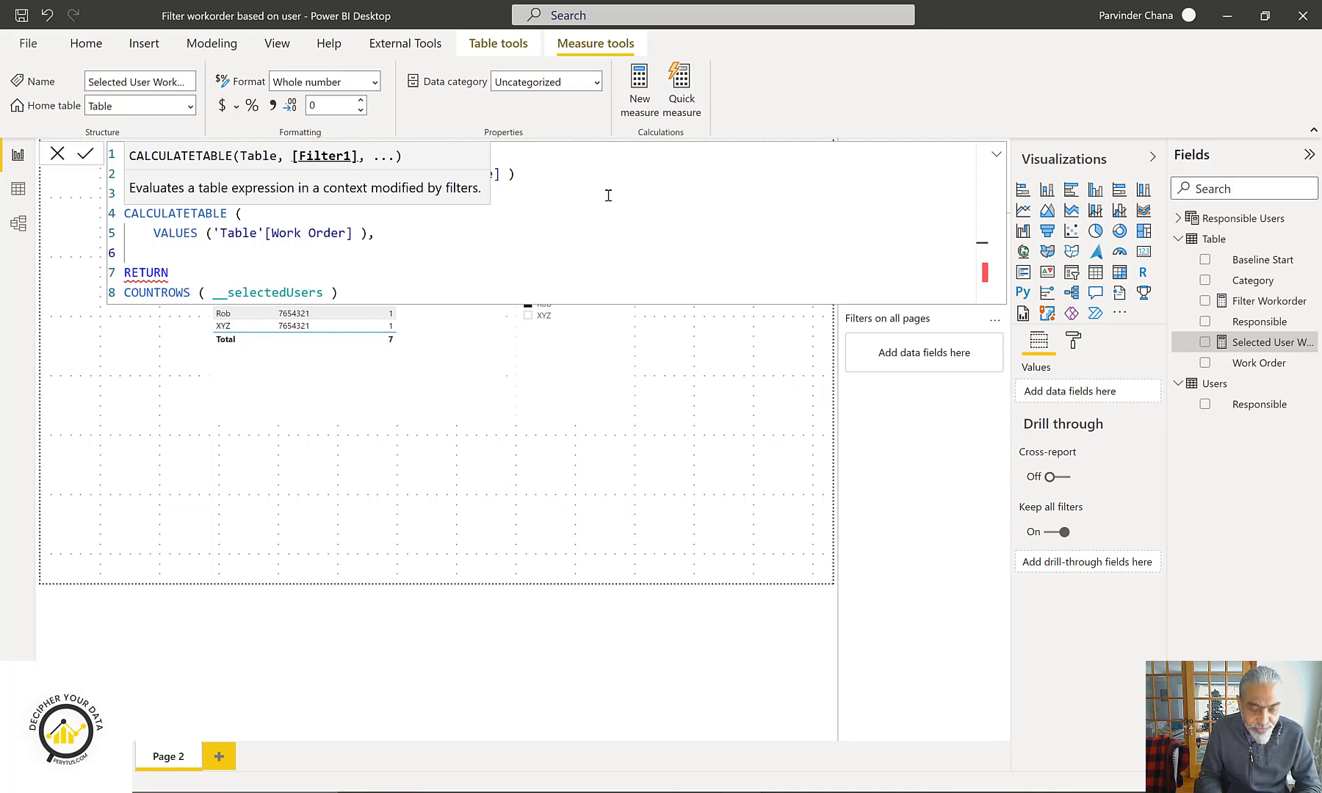
# - Begin the CALCULATETABLE filter argument with a TREATAS function that takes __selectedUsers as its expression
pyautogui.write('T')
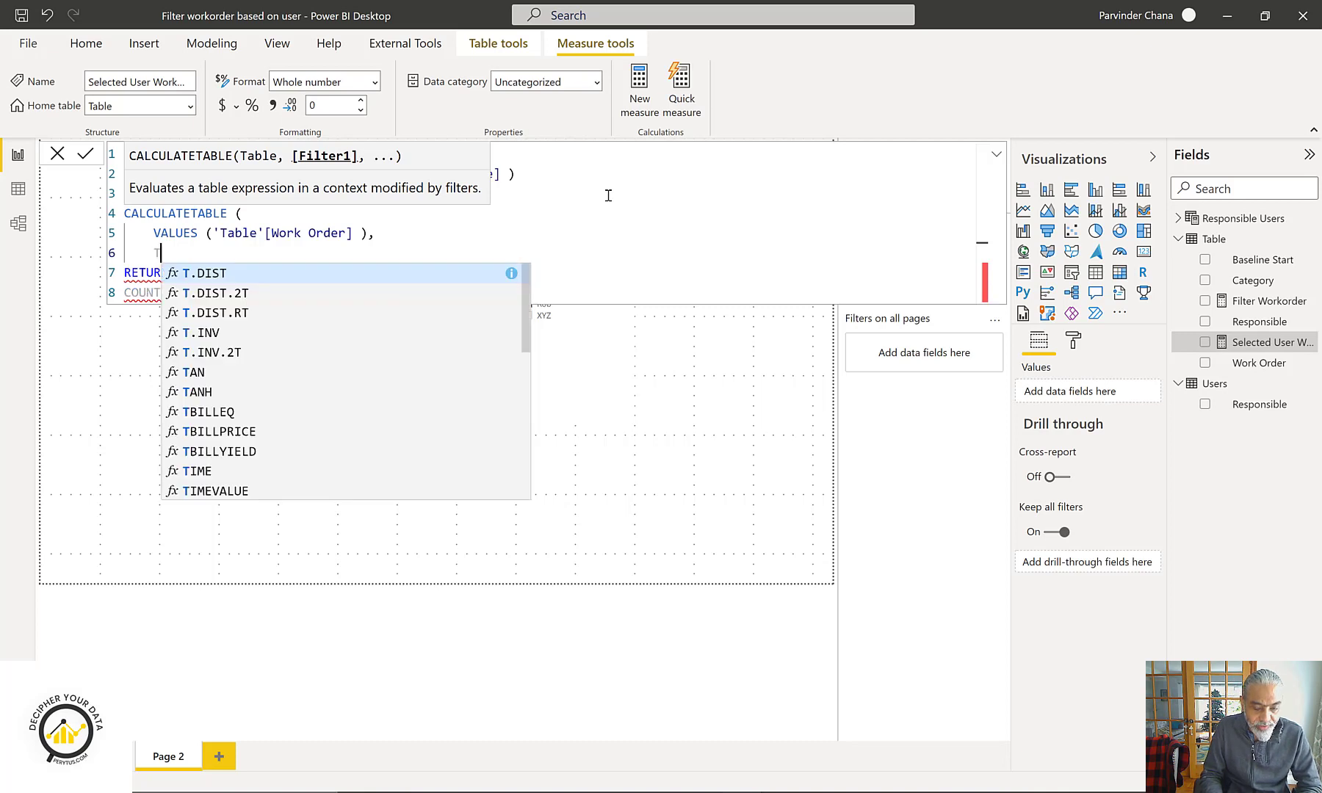
pyautogui.write('REATAS (')
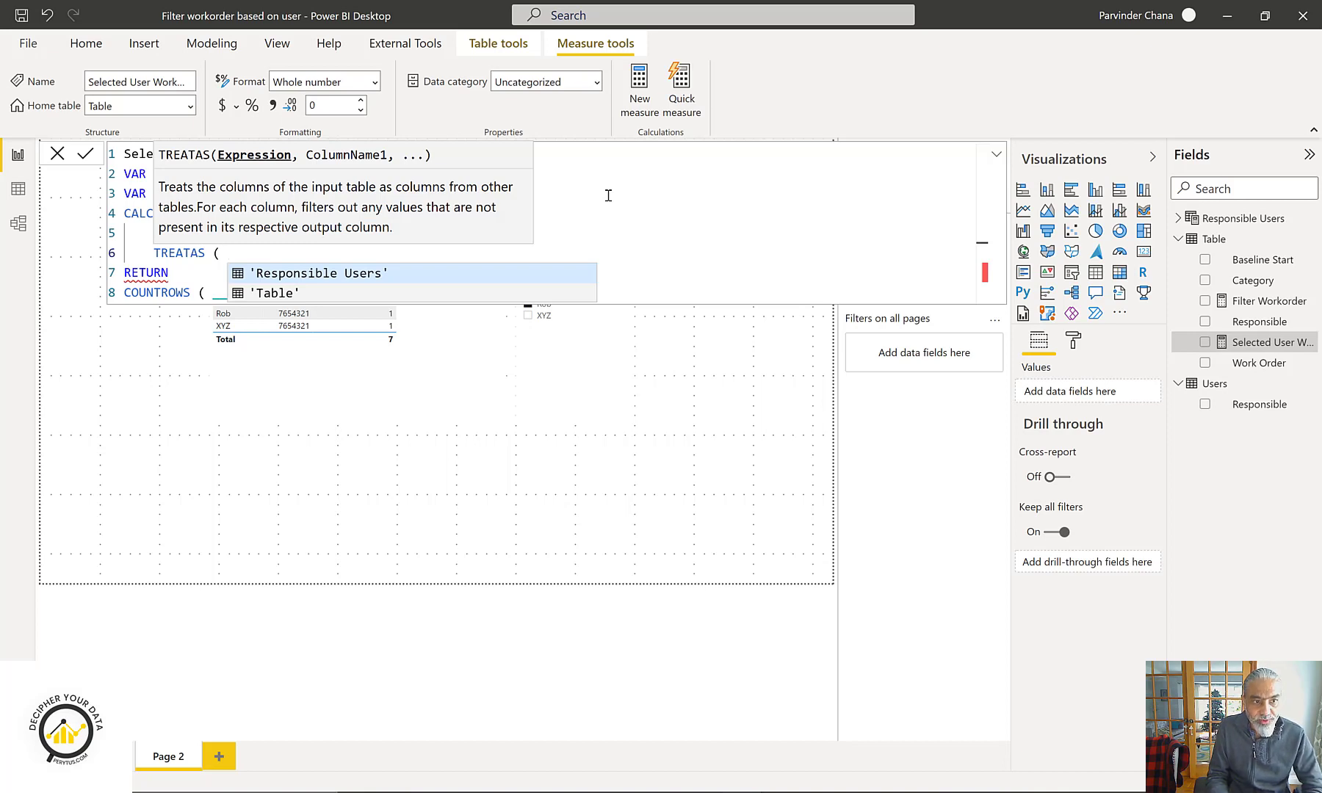
pyautogui.write('V')
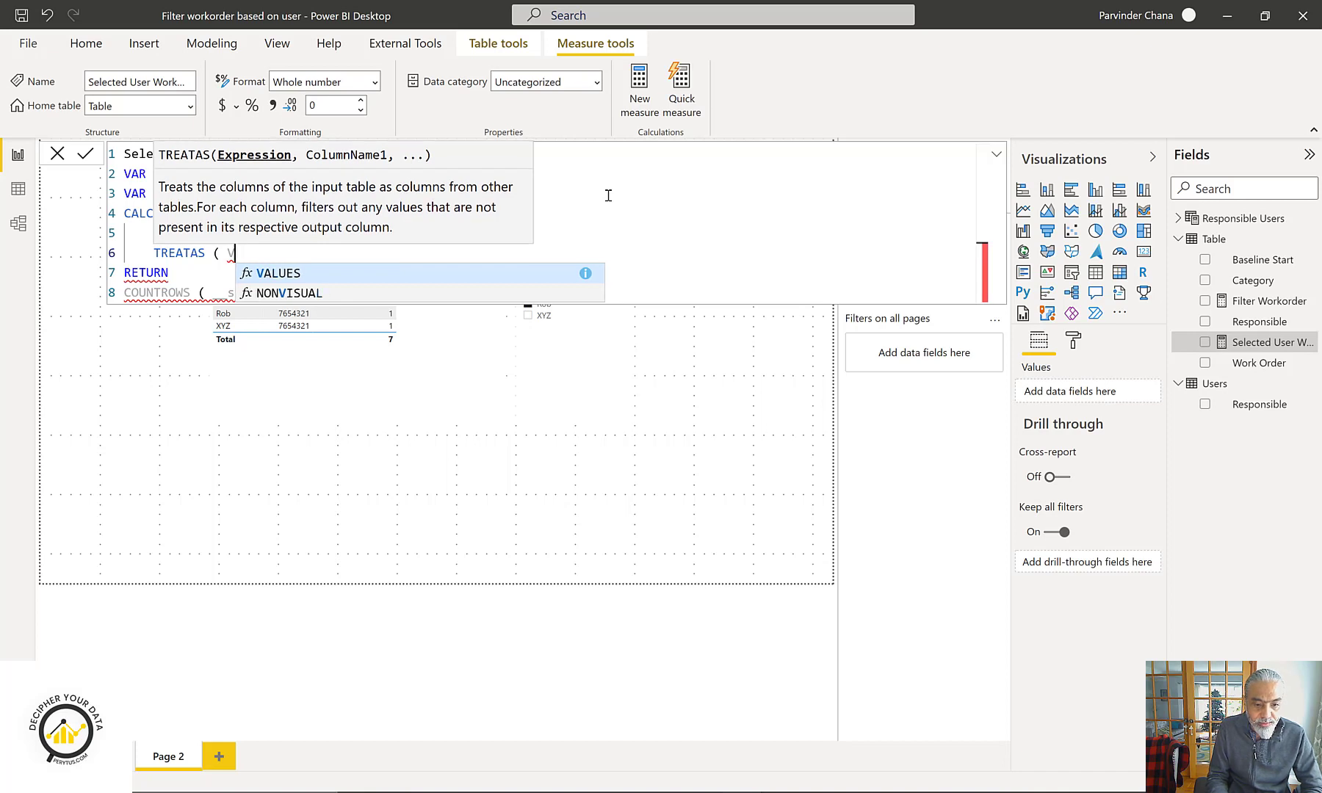
pyautogui.press('BackSpace')
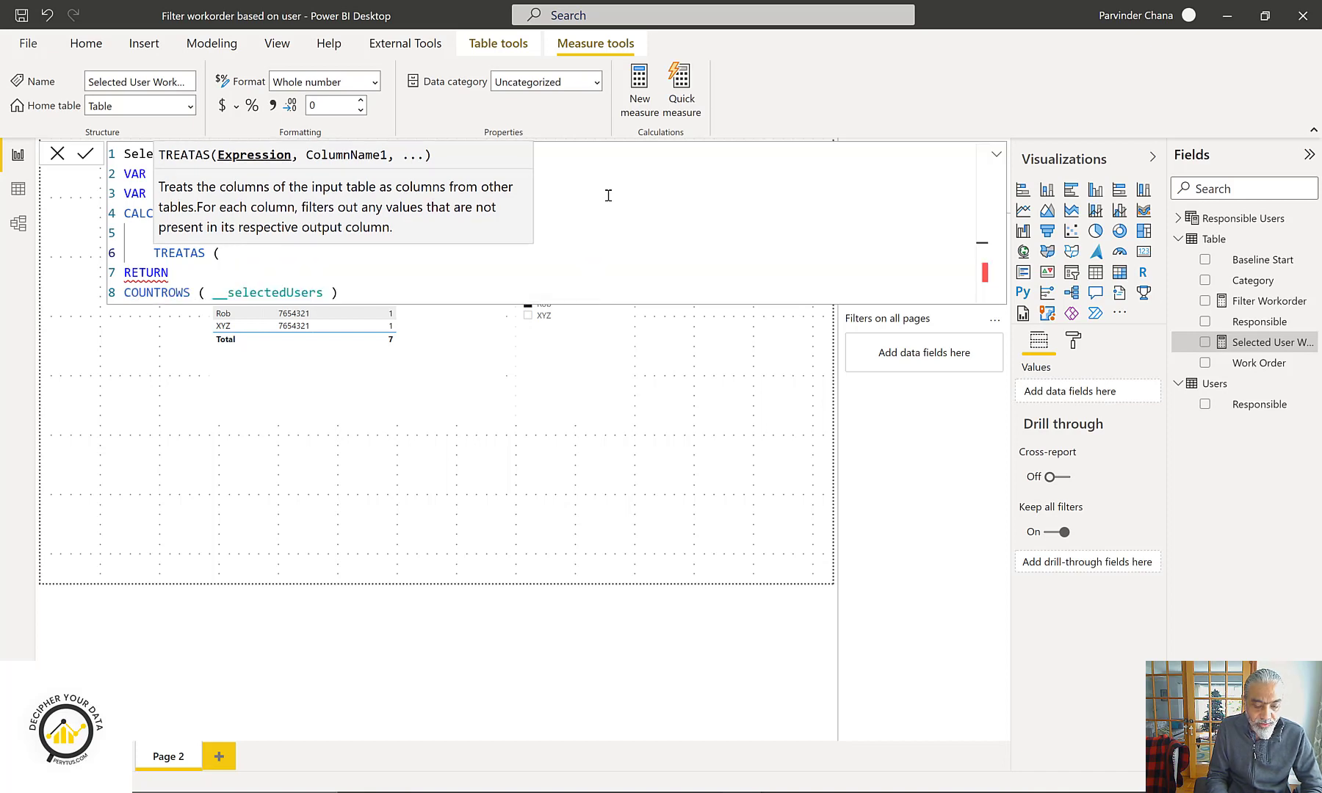
pyautogui.write('__se')
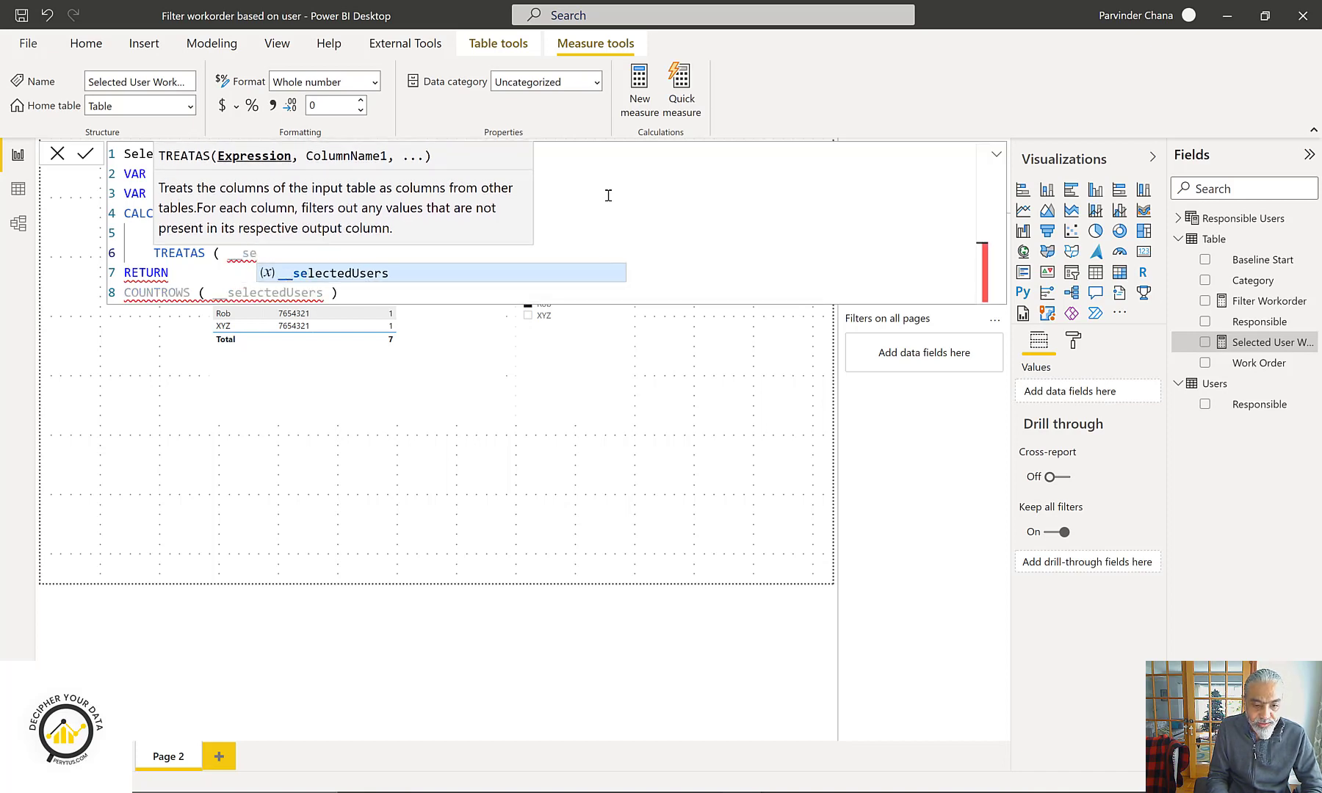
pyautogui.press('Tab')
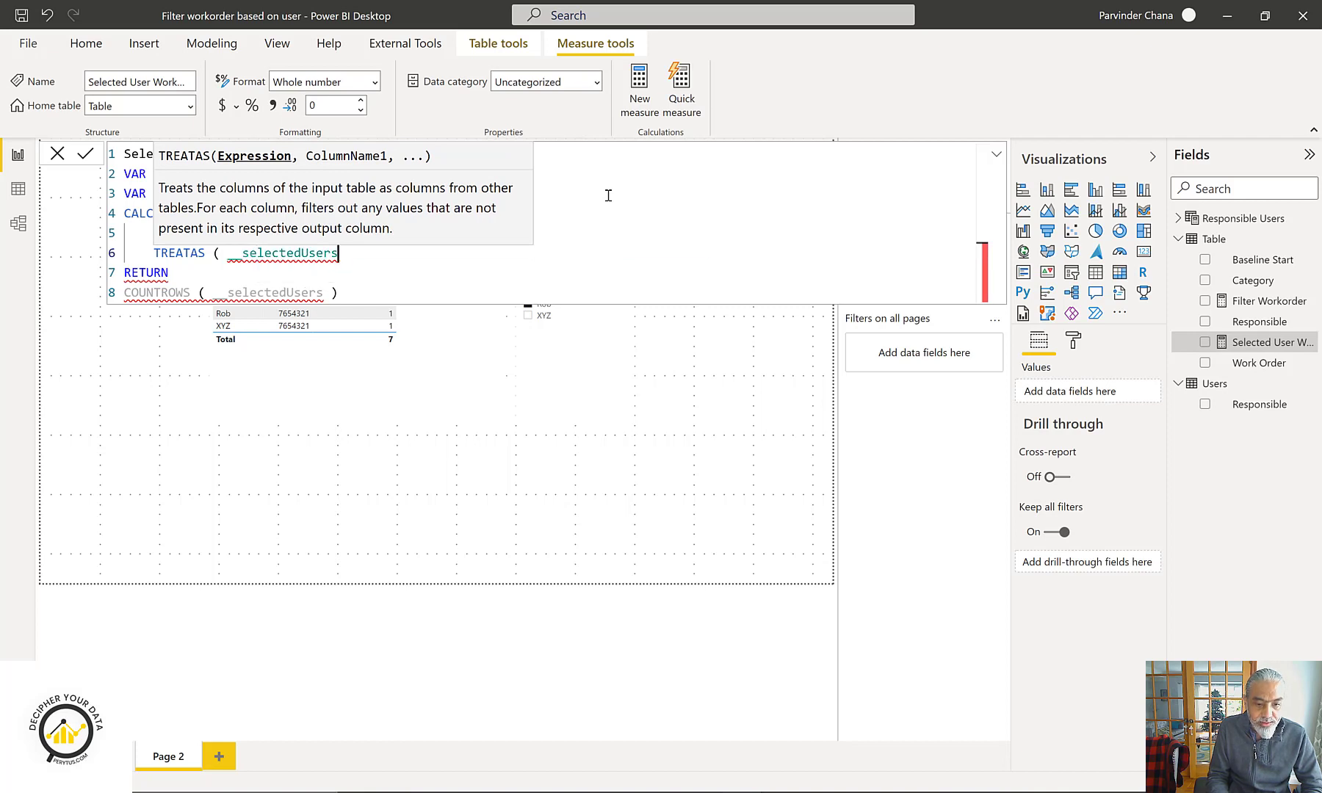
pyautogui.write('.')
pyautogui.press('BackSpace')
pyautogui.write(', ')
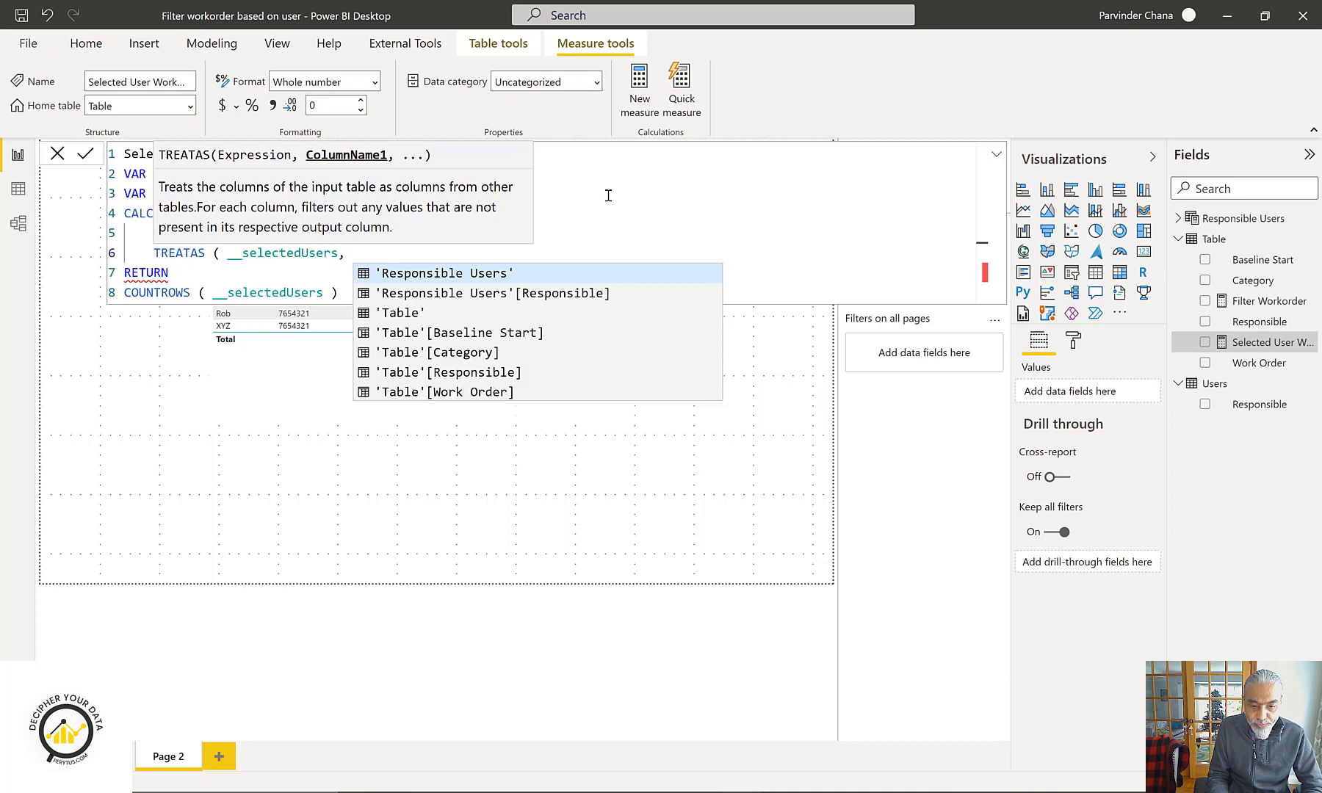
# - Enter 'Responsible Users'[Responsible] as the TREATAS target column and close both TREATAS and CALCULATETABLE, with the final parenthesis on its own line
pyautogui.write('Resp')
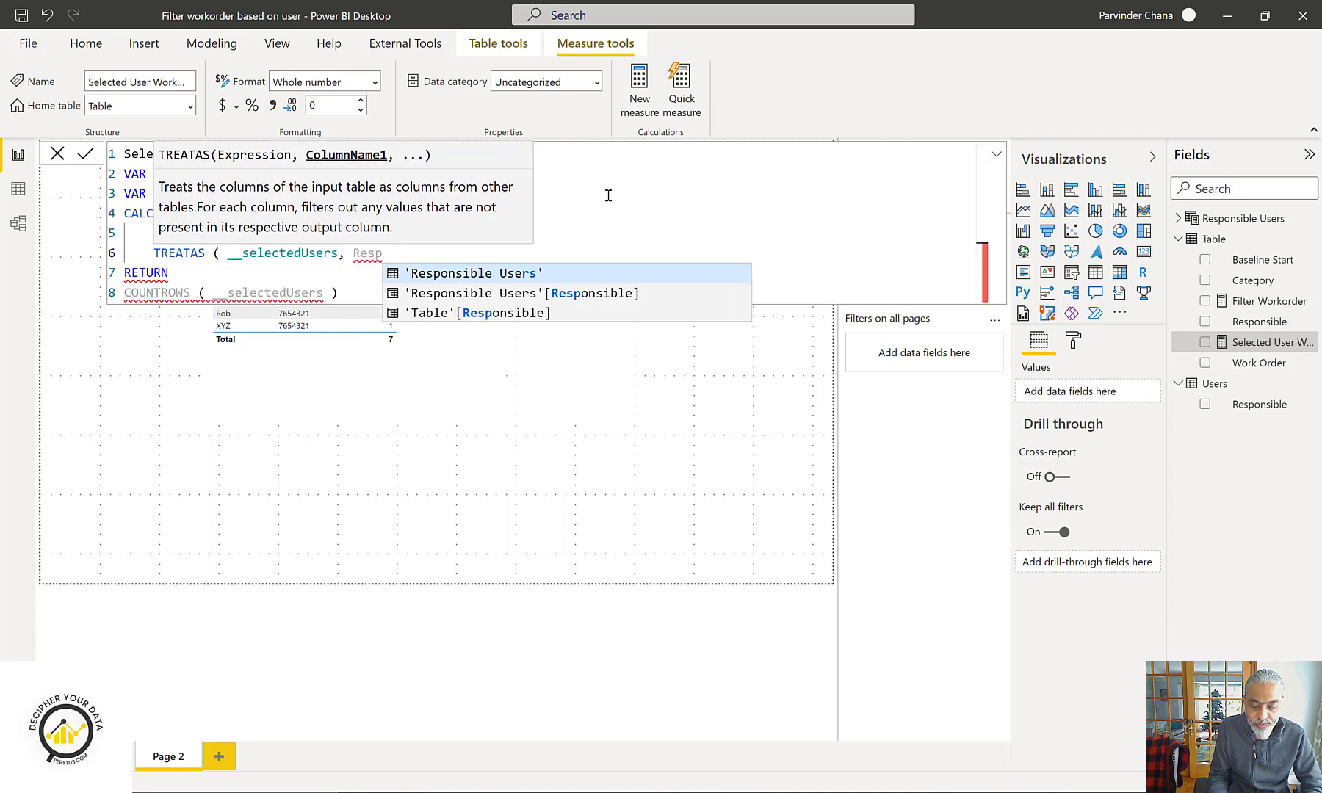
pyautogui.press('Down')
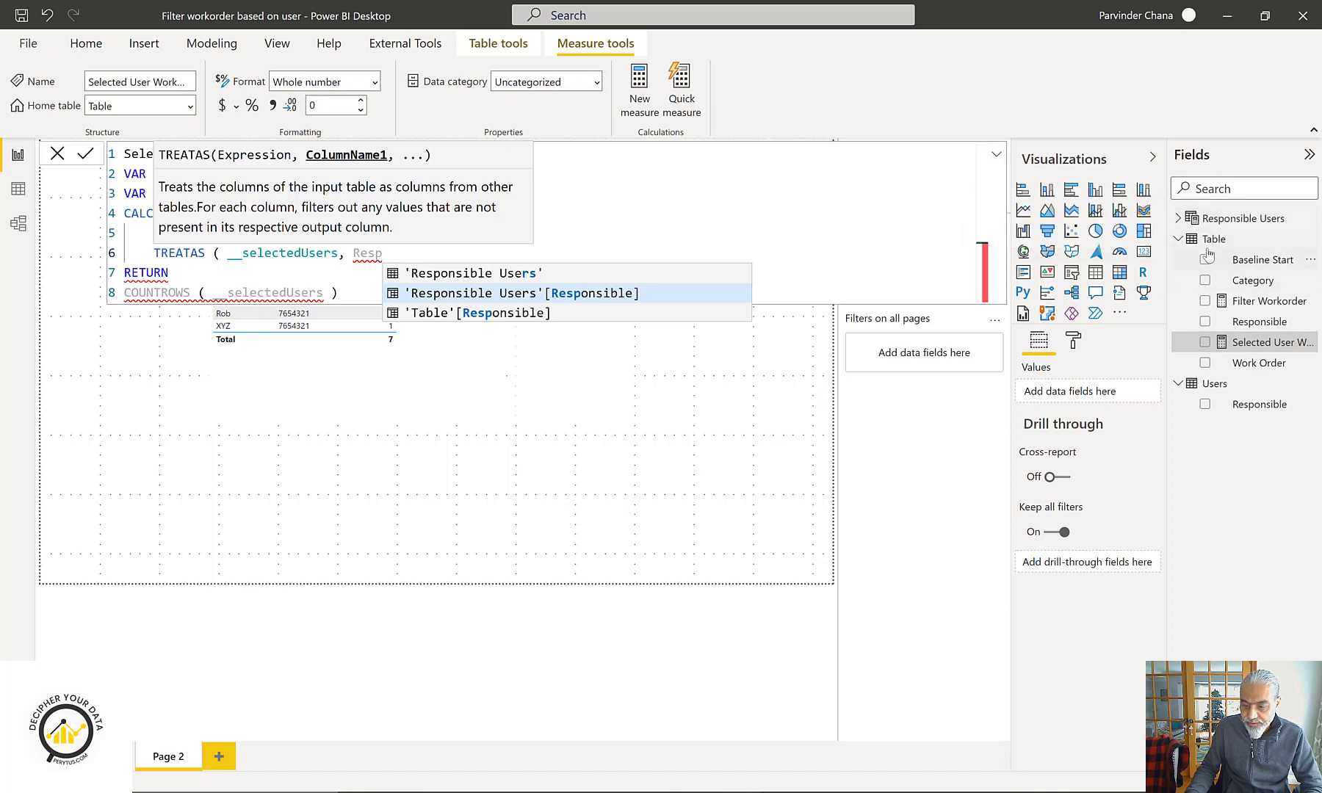
pyautogui.click(547, 296)
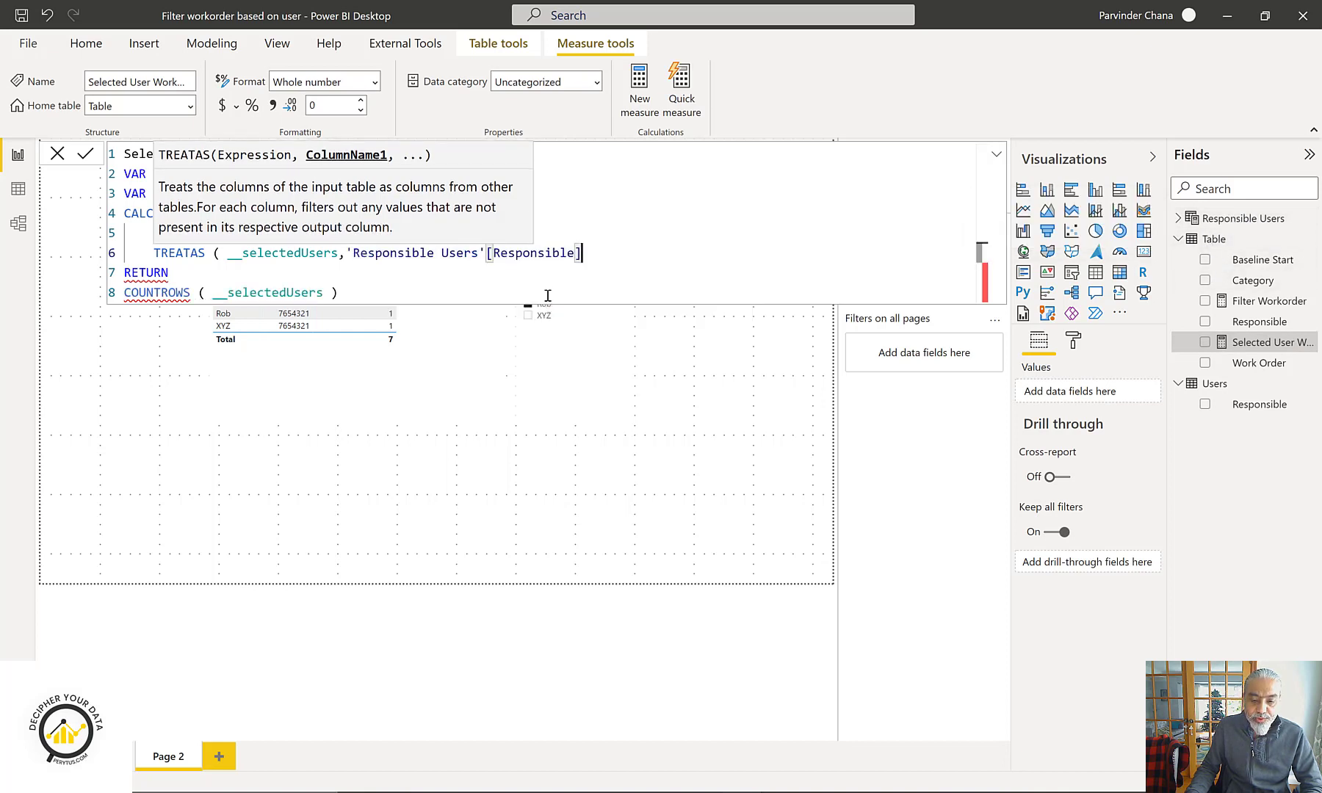
pyautogui.write(')')
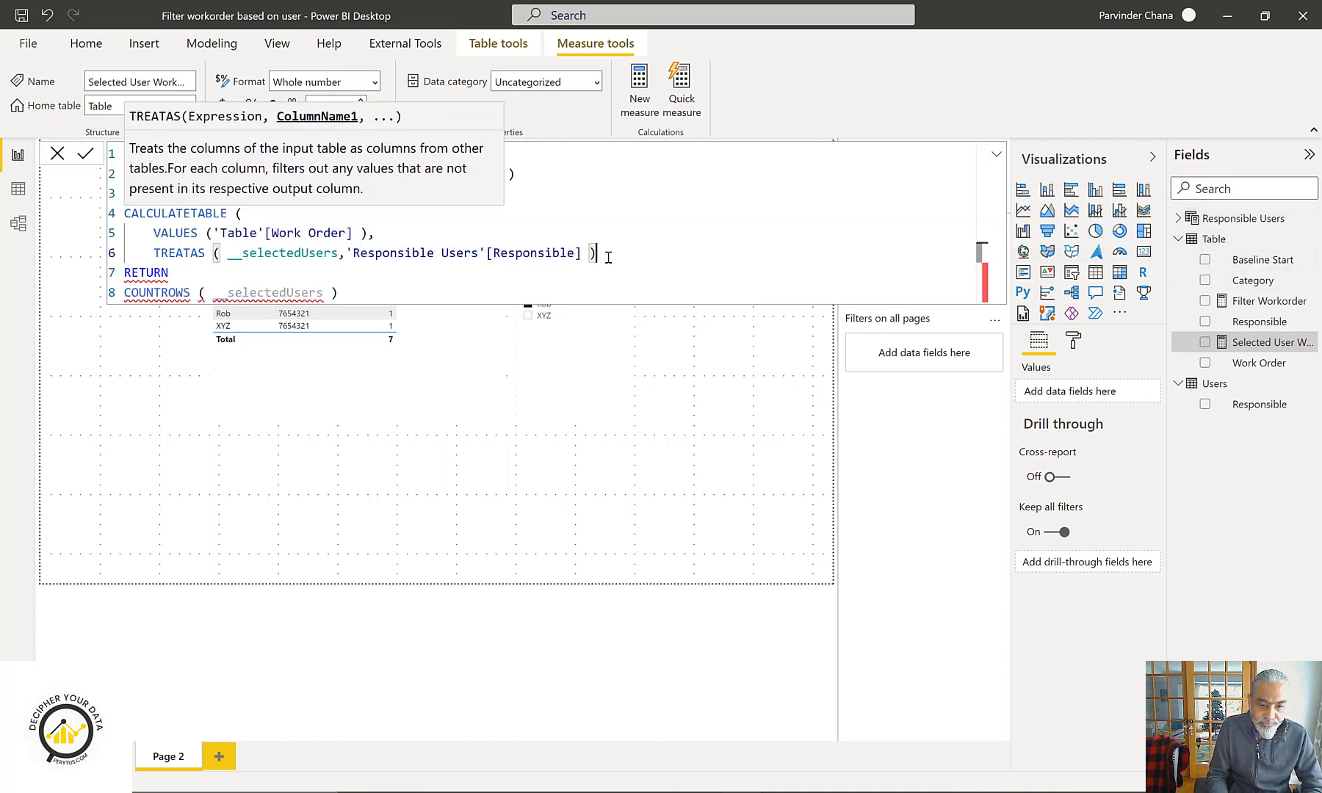
pyautogui.press('Return')
pyautogui.write(')')
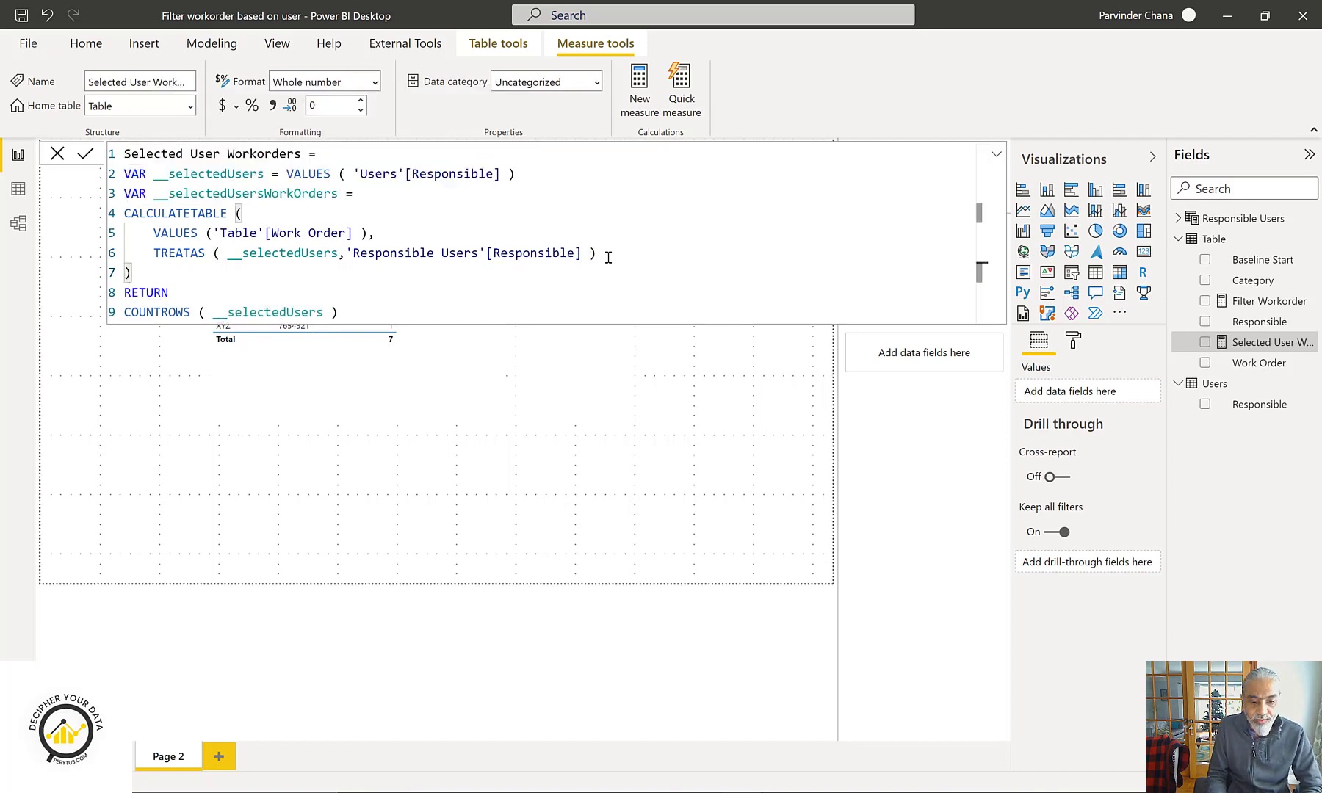
# - Replace the COUNTROWS argument after RETURN with __selectedUsersWorkOrders and commit the measure formula
pyautogui.press('Down')
pyautogui.press('Down')
pyautogui.press('Right')
pyautogui.press('Right')
pyautogui.press('Right')
pyautogui.press('Right')
pyautogui.press('Right')
pyautogui.press('Right')
pyautogui.press('Right')
pyautogui.press('Right')
pyautogui.press('Right')
pyautogui.press('Right')
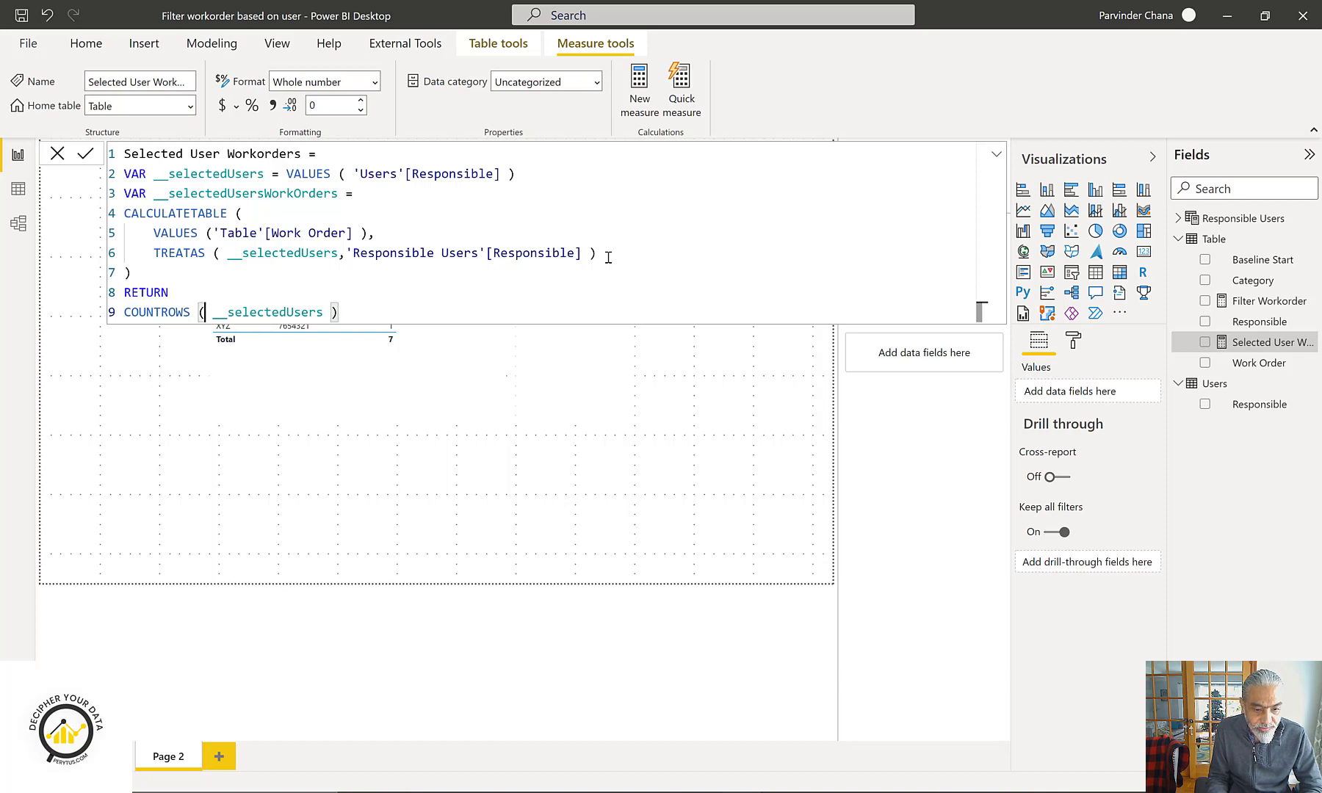
pyautogui.hotkey('ctrl', 'shift', 'Right')
pyautogui.press('Delete')
pyautogui.write('__s')
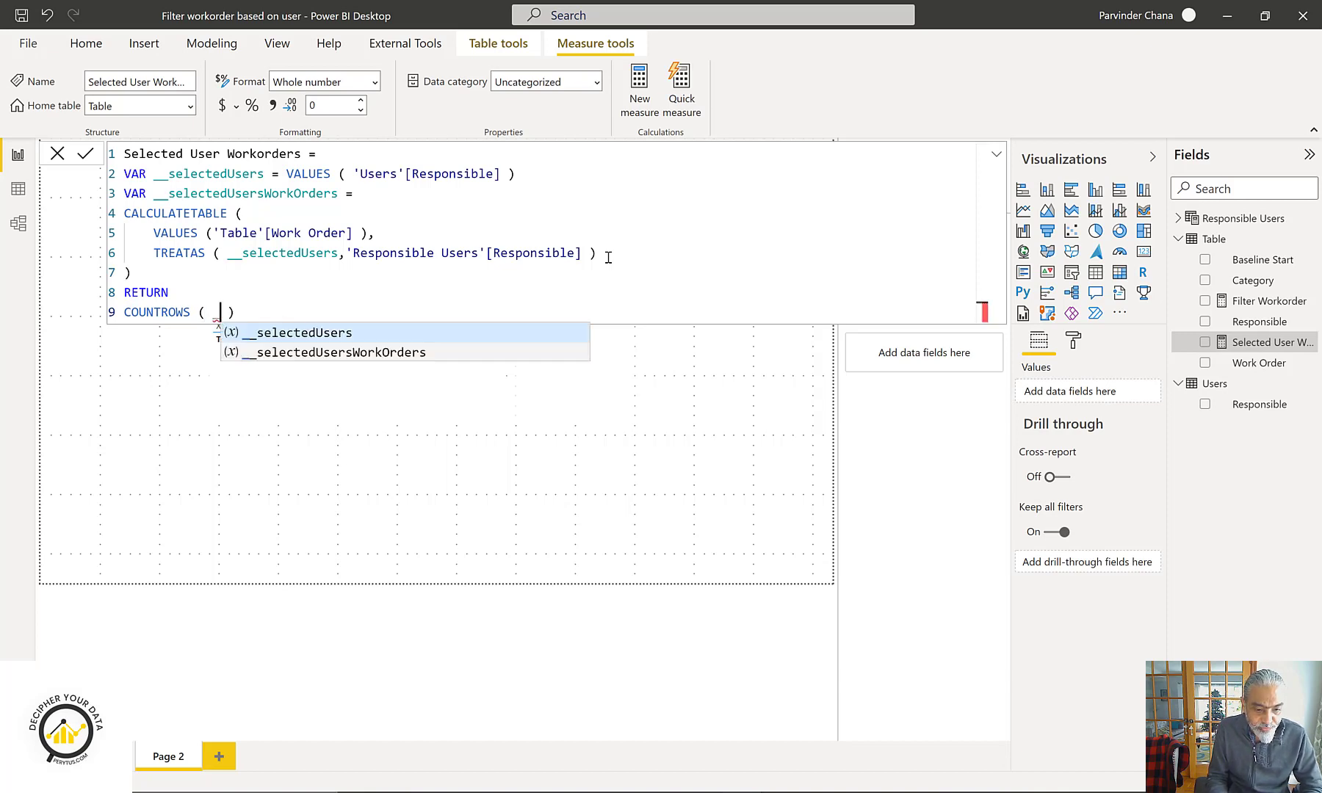
pyautogui.press('Down')
pyautogui.press('Tab')
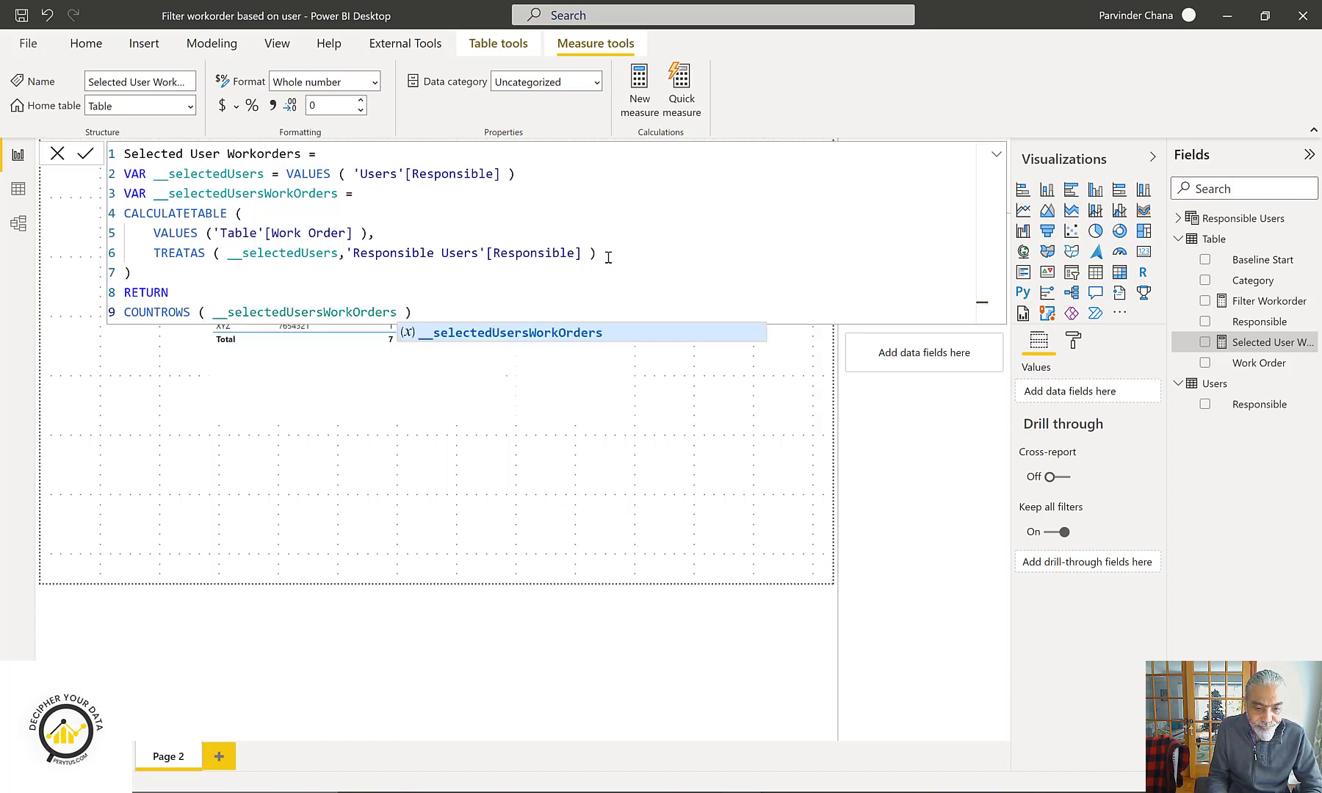
pyautogui.press('Right')
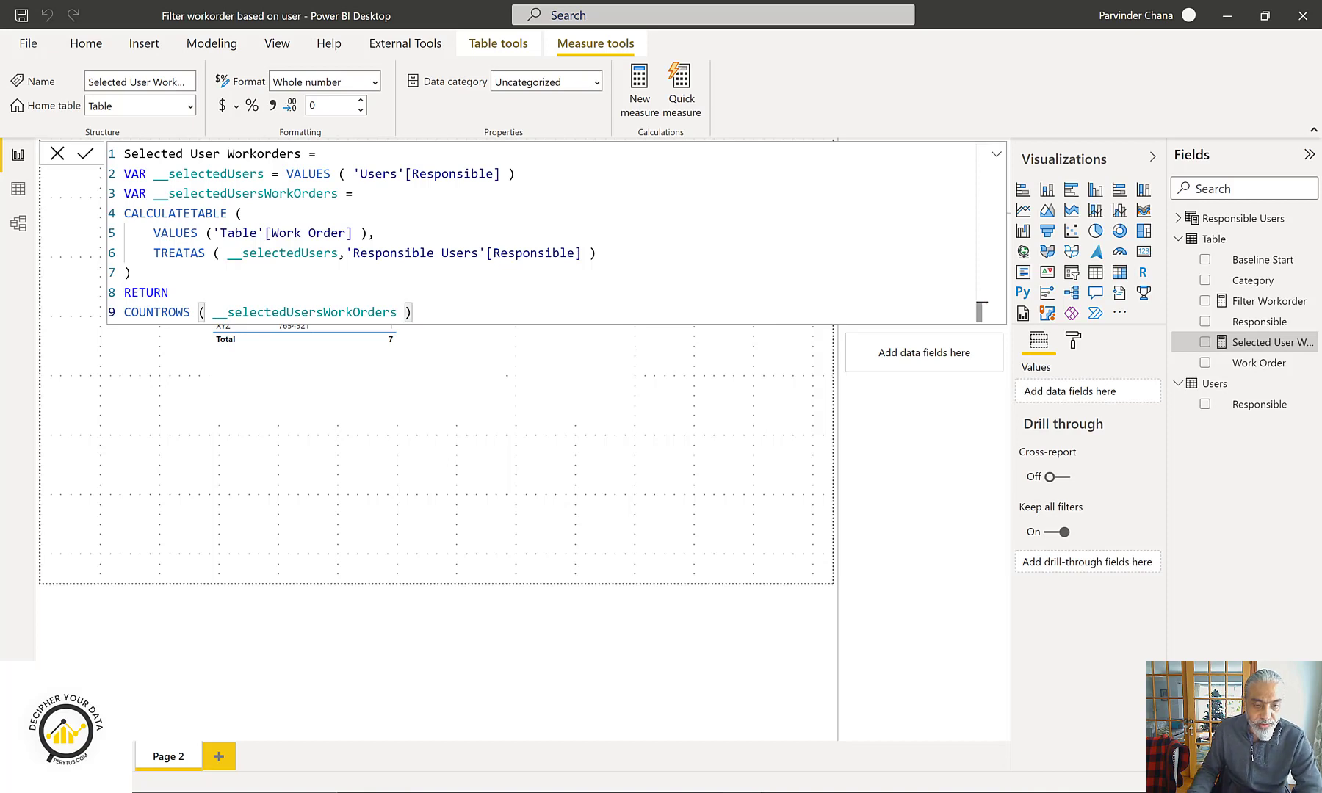
pyautogui.press('Return')
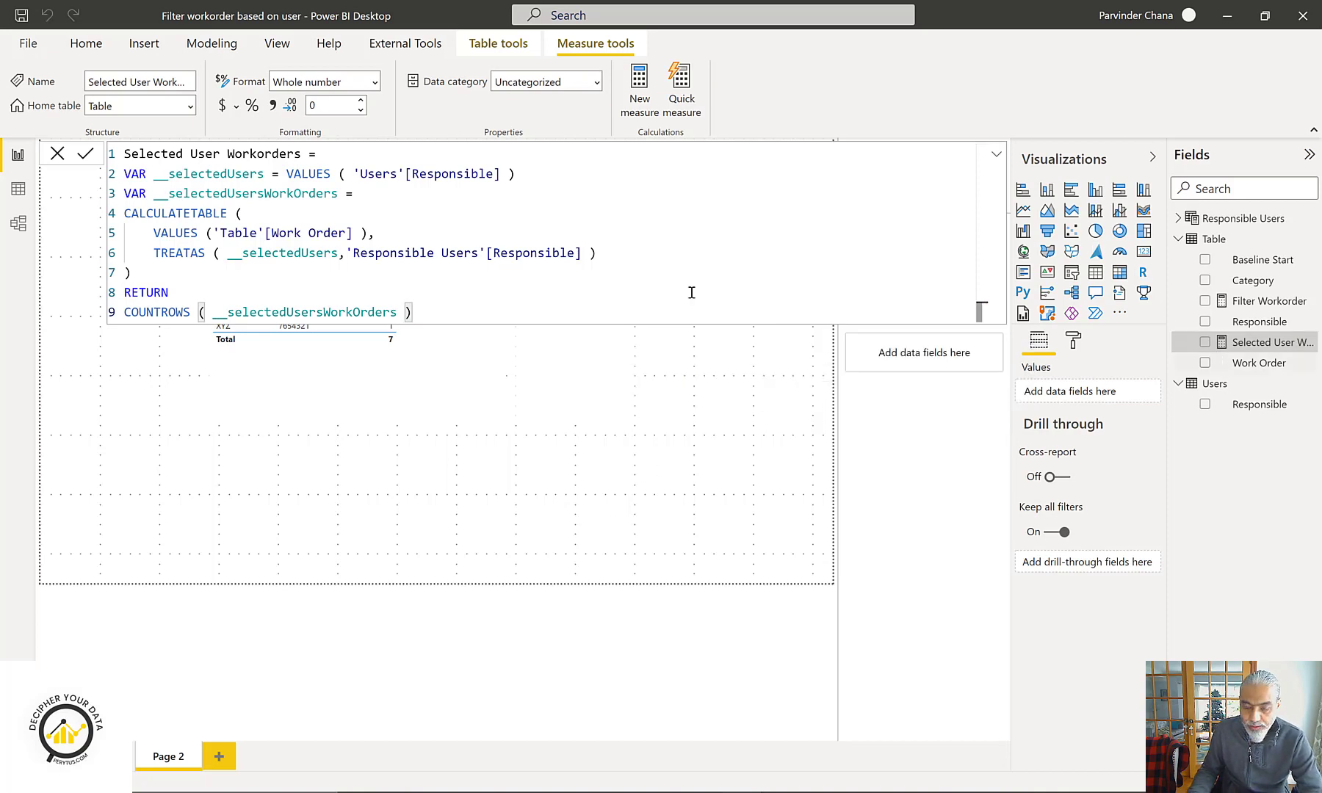
# - Add the Selected User Workorders measure to the page as a card visual below the table
pyautogui.click(995, 154)
pyautogui.moveTo(1219, 345); pyautogui.dragTo(416, 484)
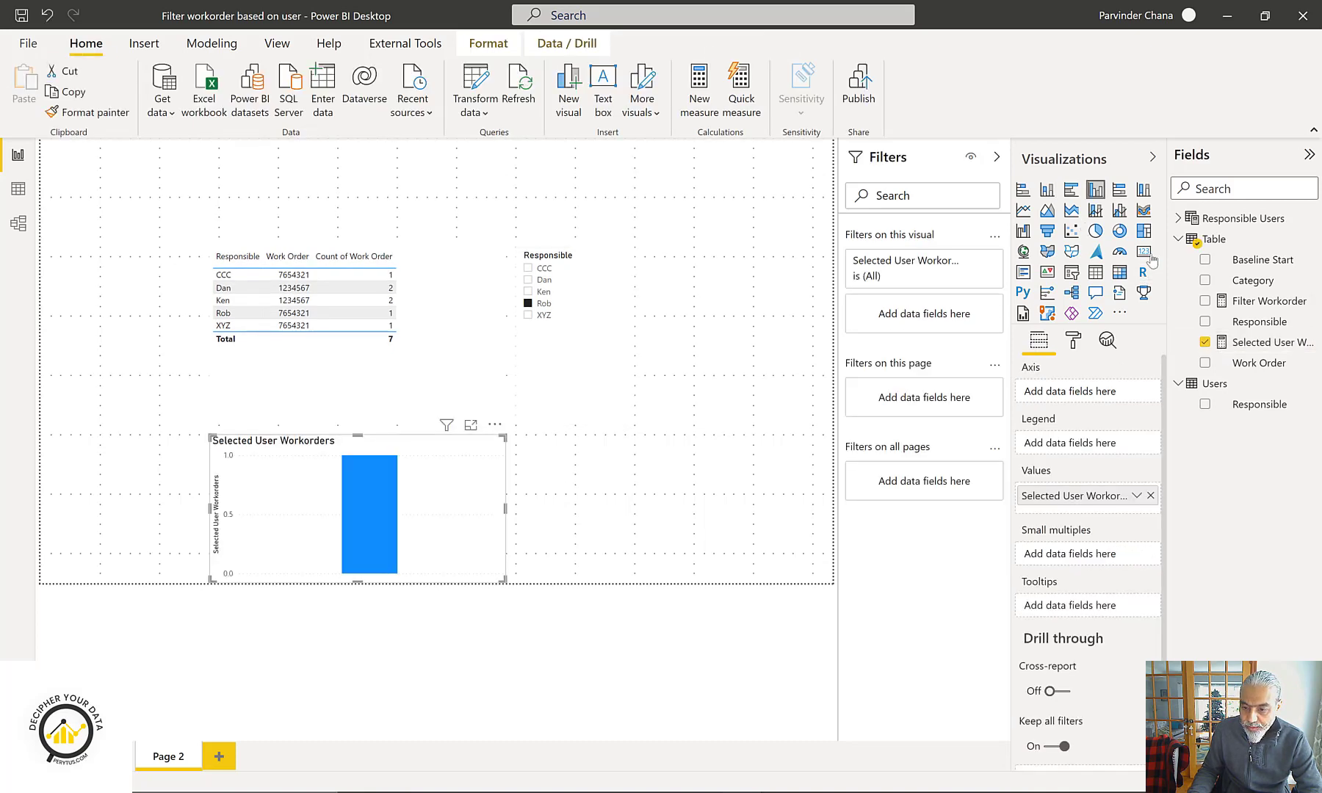
pyautogui.click(1143, 251)
pyautogui.moveTo(472, 520); pyautogui.dragTo(539, 475)
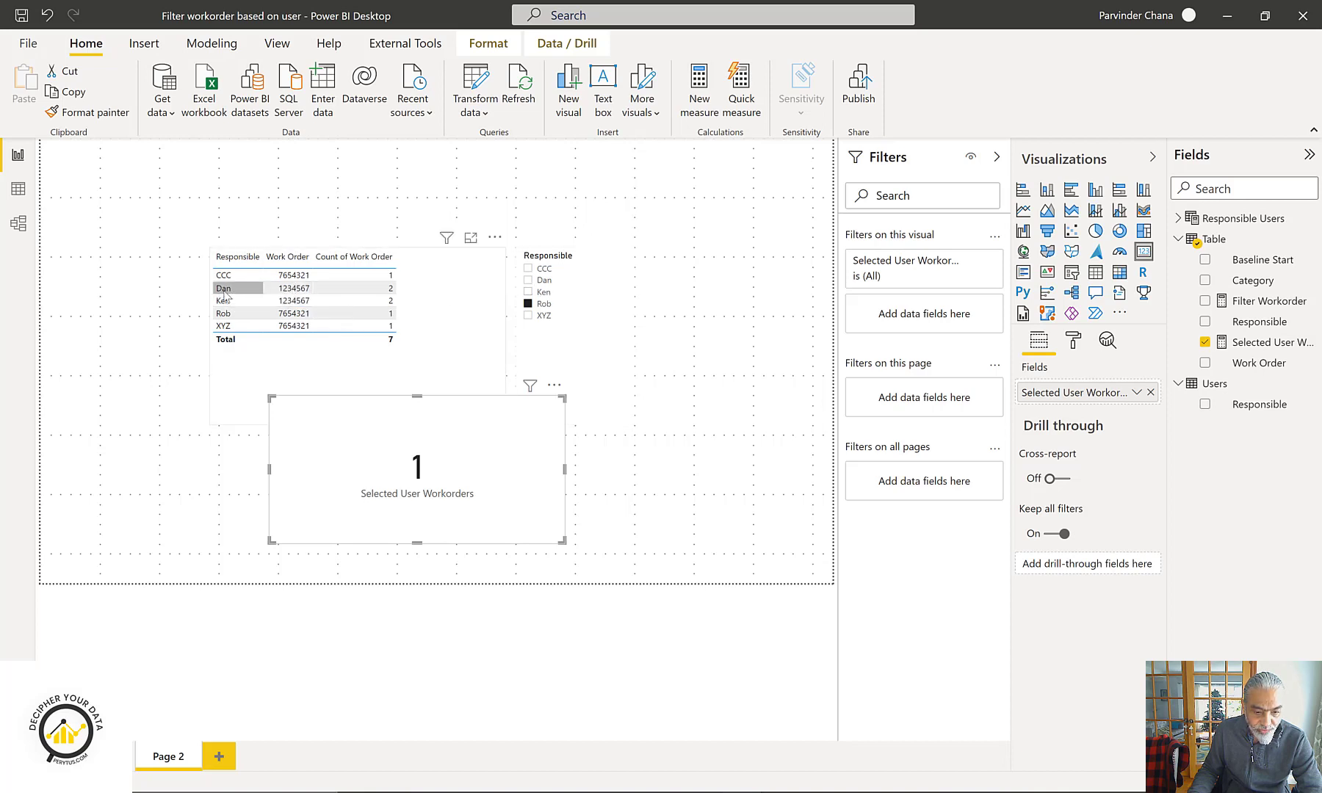
# - Test the card by selecting the second, third and fourth users cumulatively in the Responsible slicer, and clear the slicer selection
pyautogui.click(540, 282)
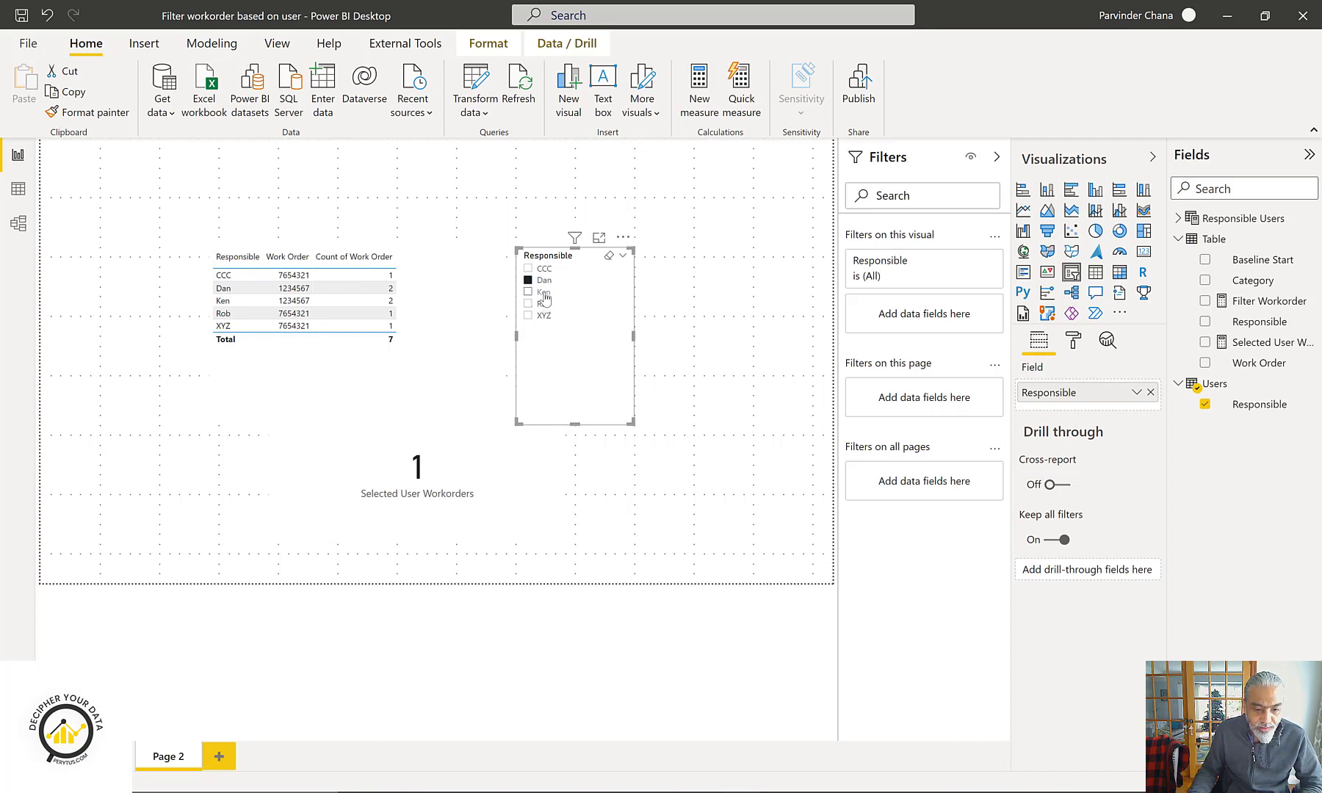
pyautogui.keyDown('ctrl'); pyautogui.click(545, 294); pyautogui.keyUp('ctrl')
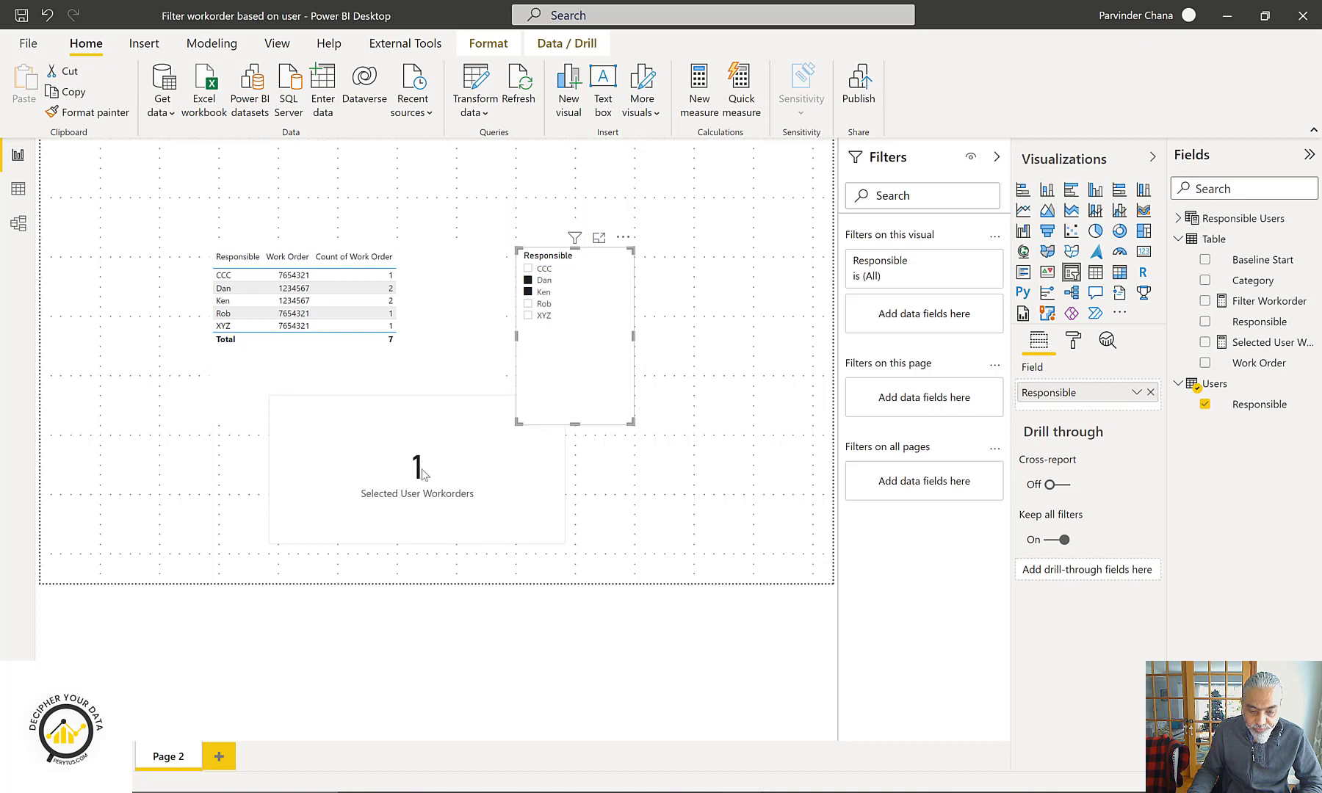
pyautogui.keyDown('ctrl'); pyautogui.click(538, 304); pyautogui.keyUp('ctrl')
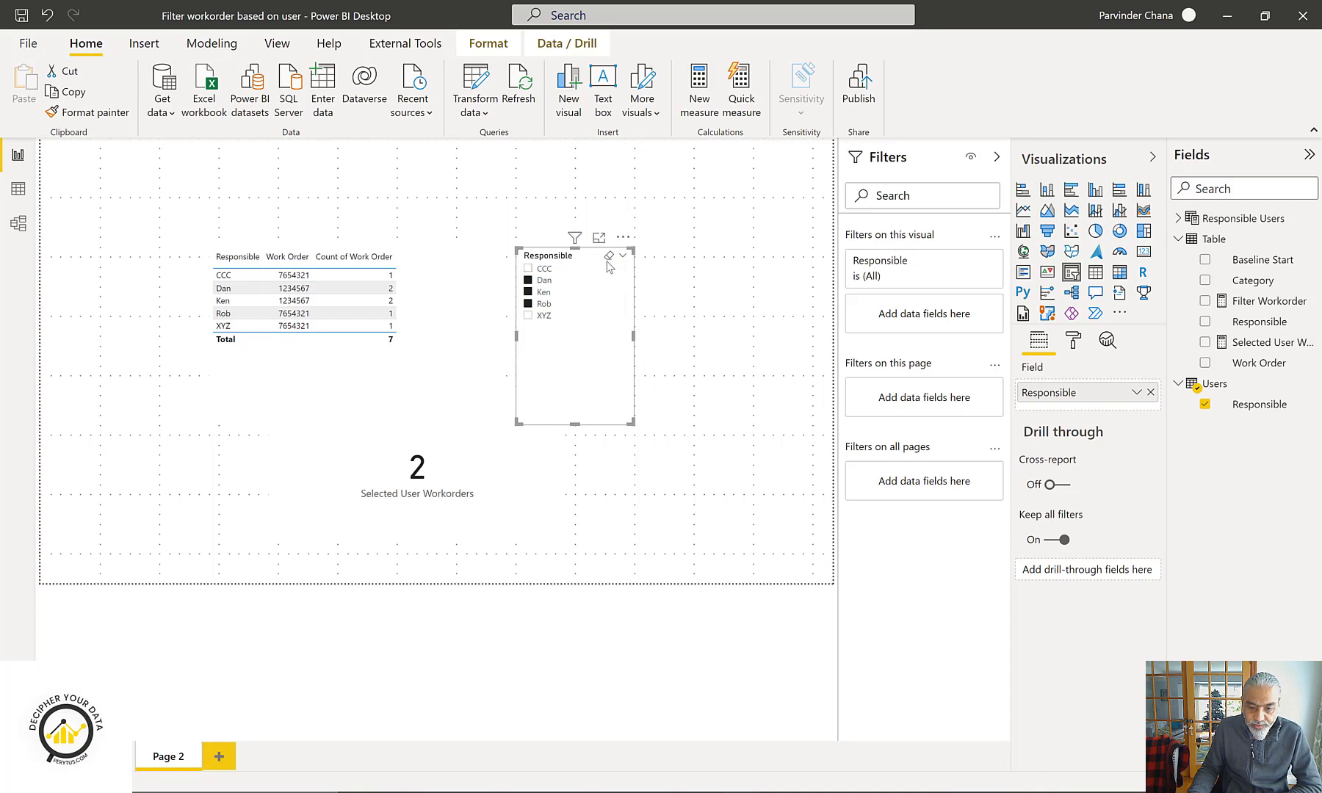
pyautogui.click(608, 257)
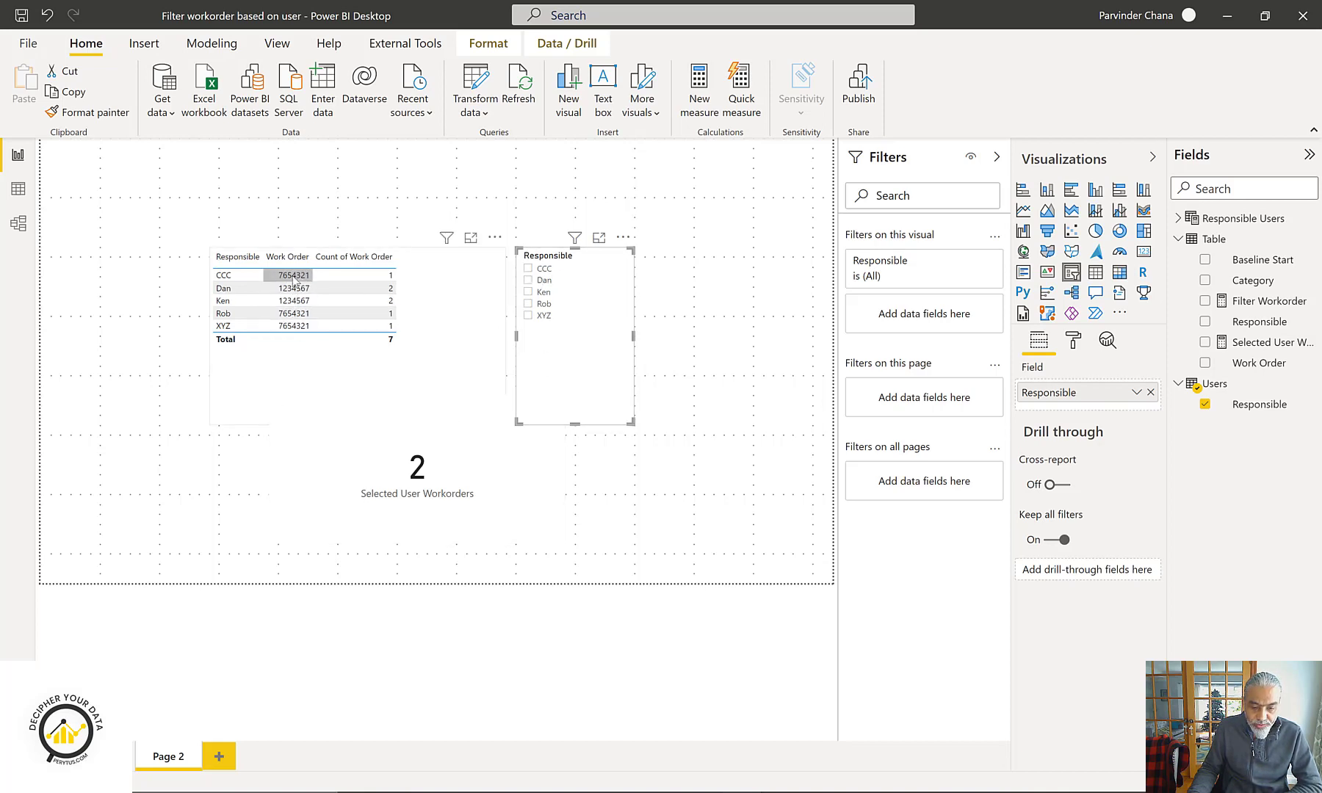
# - Move the card slightly lower on the page and open the full Selected User Workorders formula for editing
pyautogui.moveTo(382, 509); pyautogui.dragTo(382, 538)
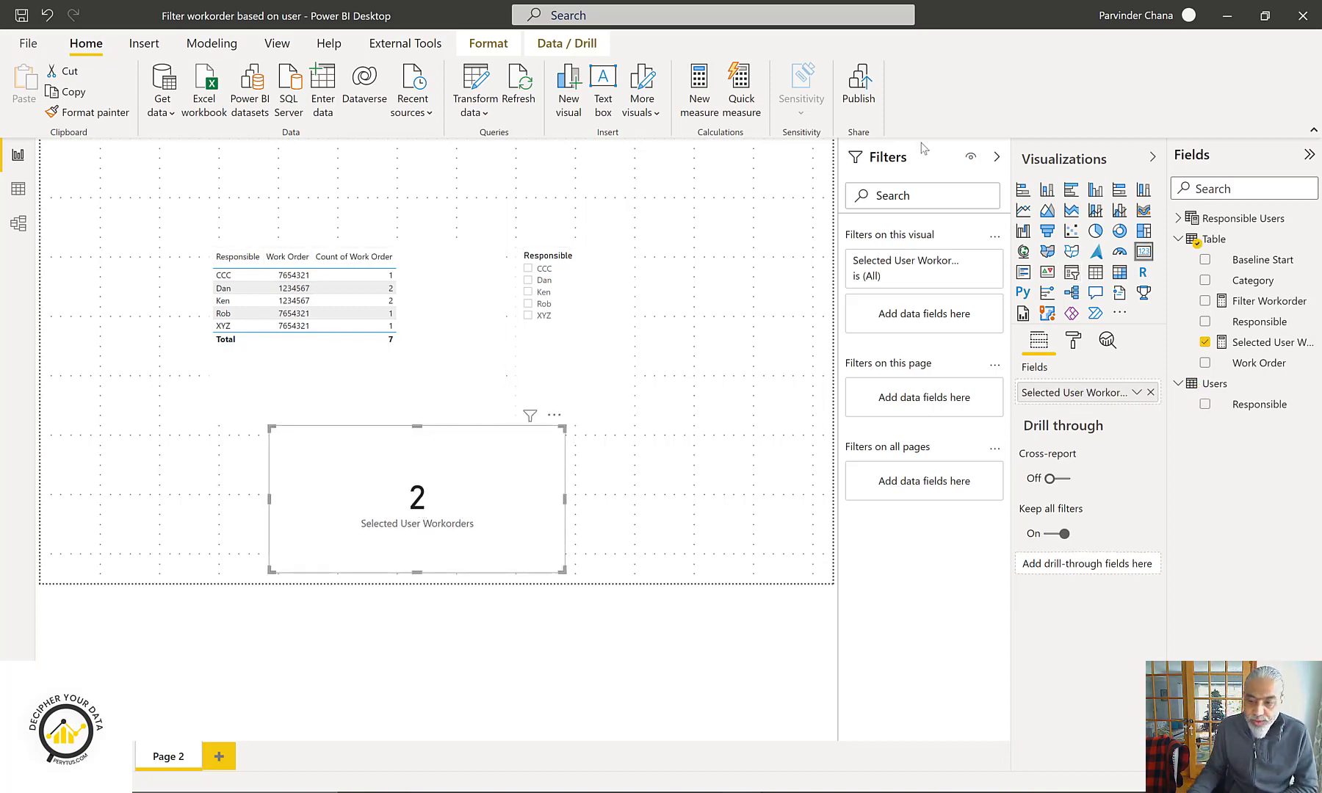
pyautogui.click(1234, 341)
pyautogui.click(996, 154)
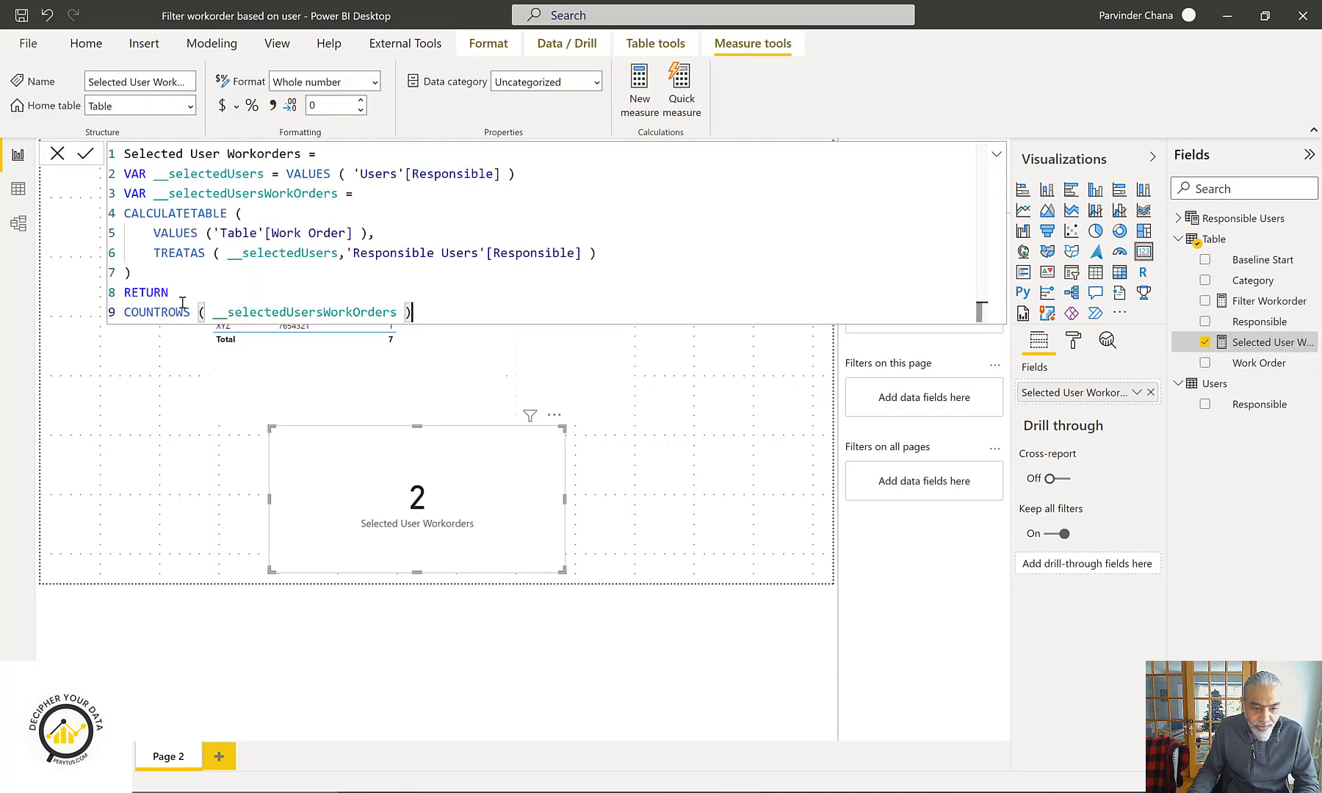
# - Replace the COUNTROWS expression after RETURN with a CONCATENATEX function that takes __selectedUsersWorkOrders as its table
pyautogui.moveTo(413, 312); pyautogui.dragTo(140, 315)
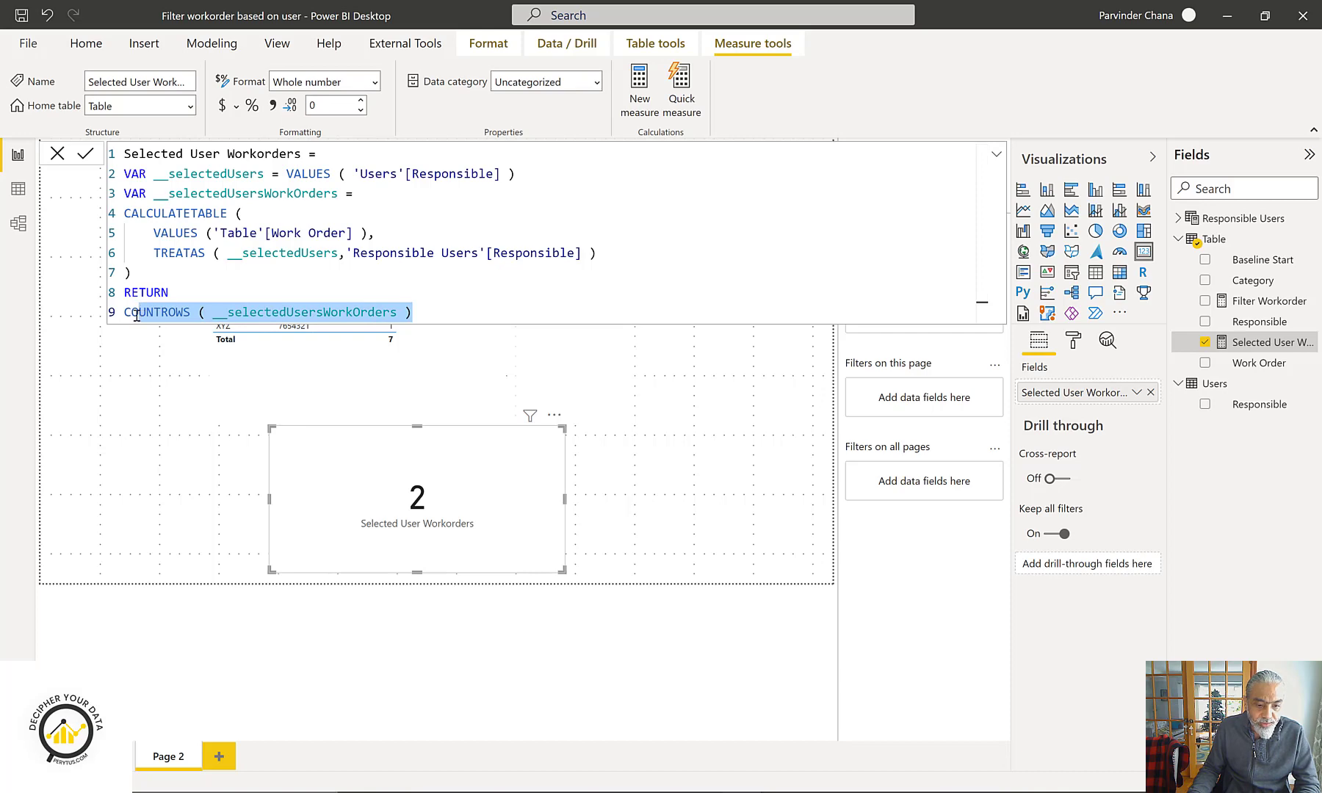
pyautogui.press('BackSpace')
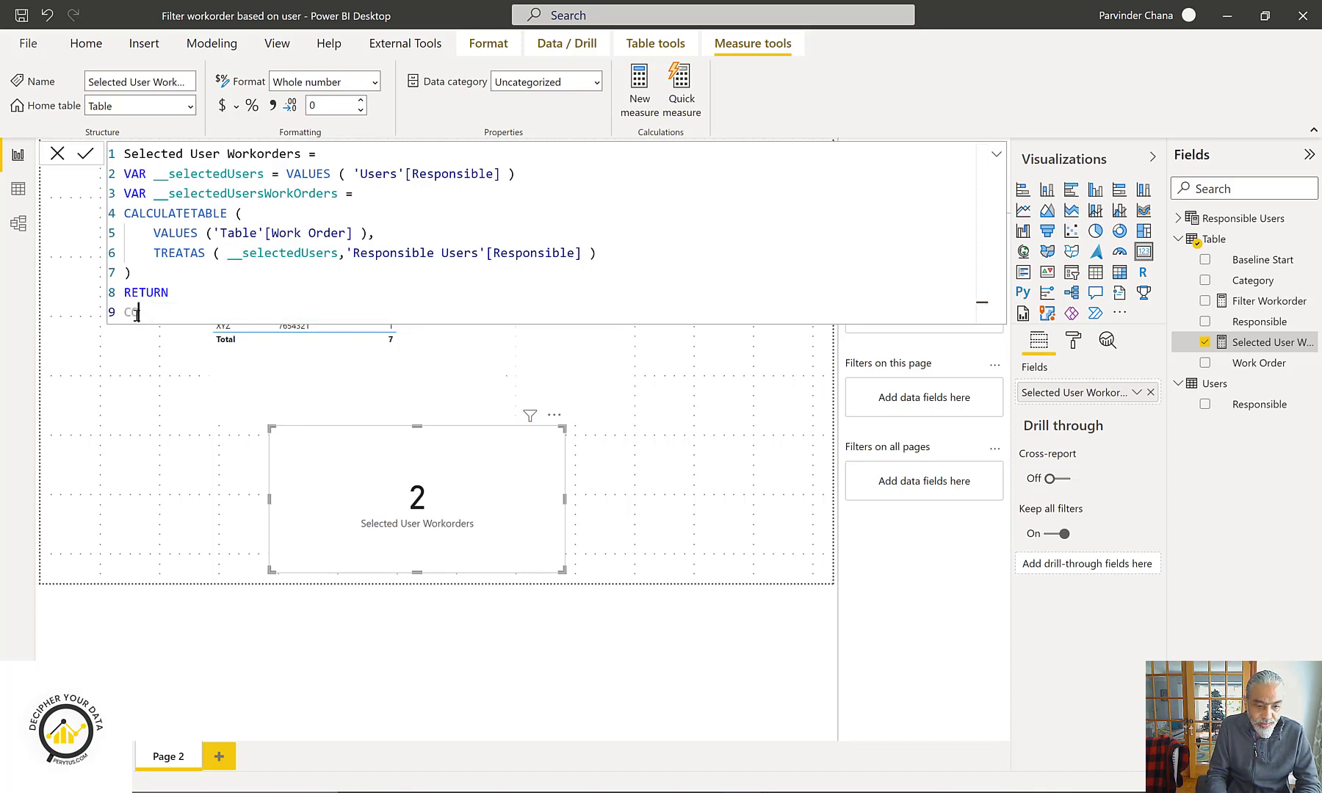
pyautogui.write('NCTE')
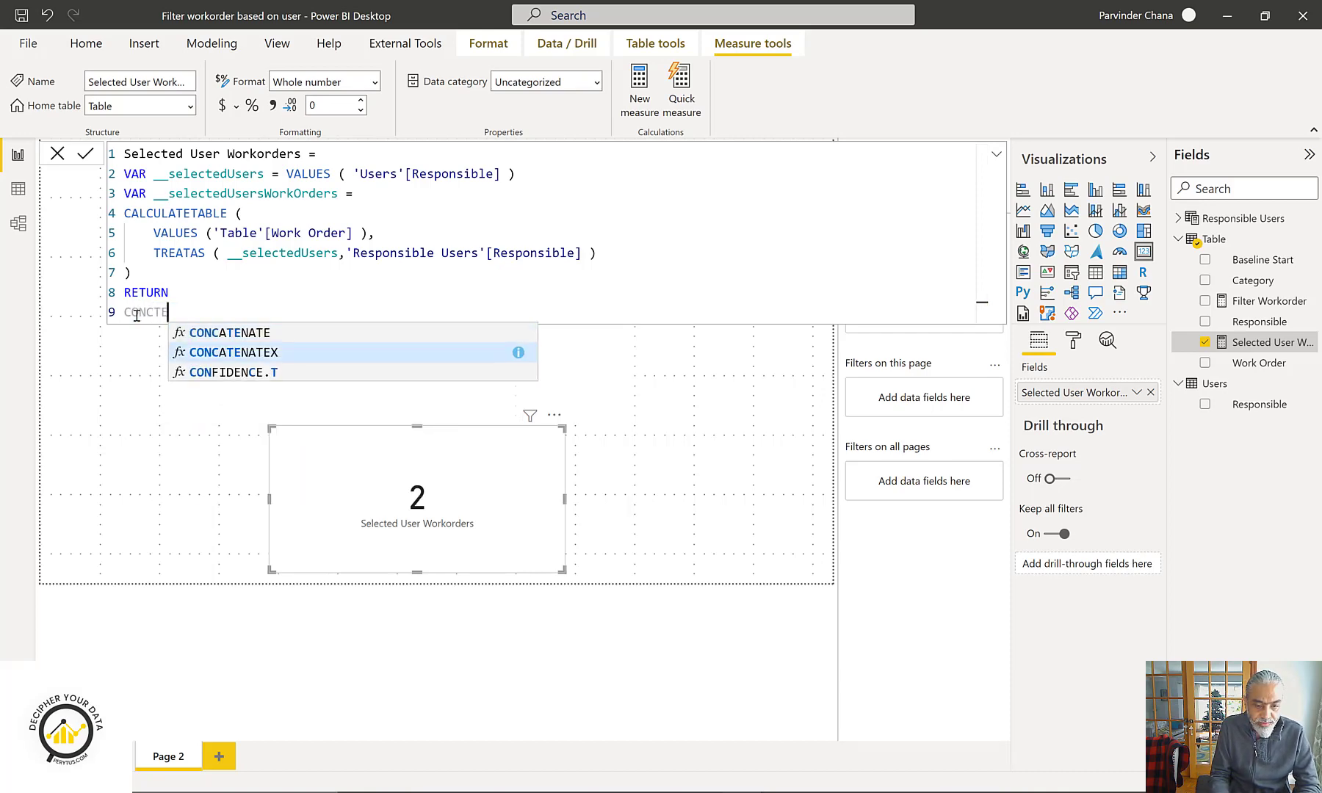
pyautogui.press('Tab')
pyautogui.press('BackSpace')
pyautogui.write('( __')
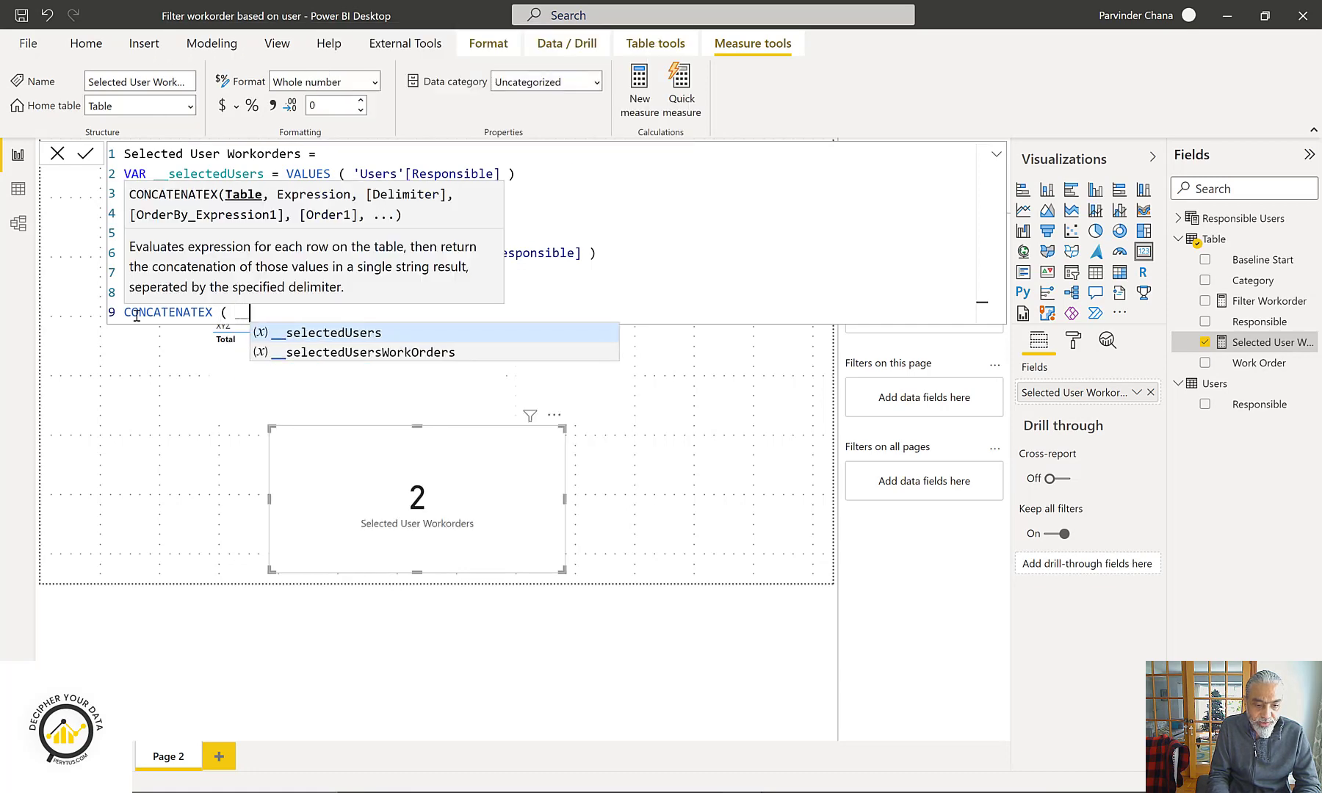
pyautogui.press('Down')
pyautogui.press('Tab')
# - Complete CONCATENATEX with [Work Order] as the expression and "," as the delimiter, and commit the measure
pyautogui.write(', [')
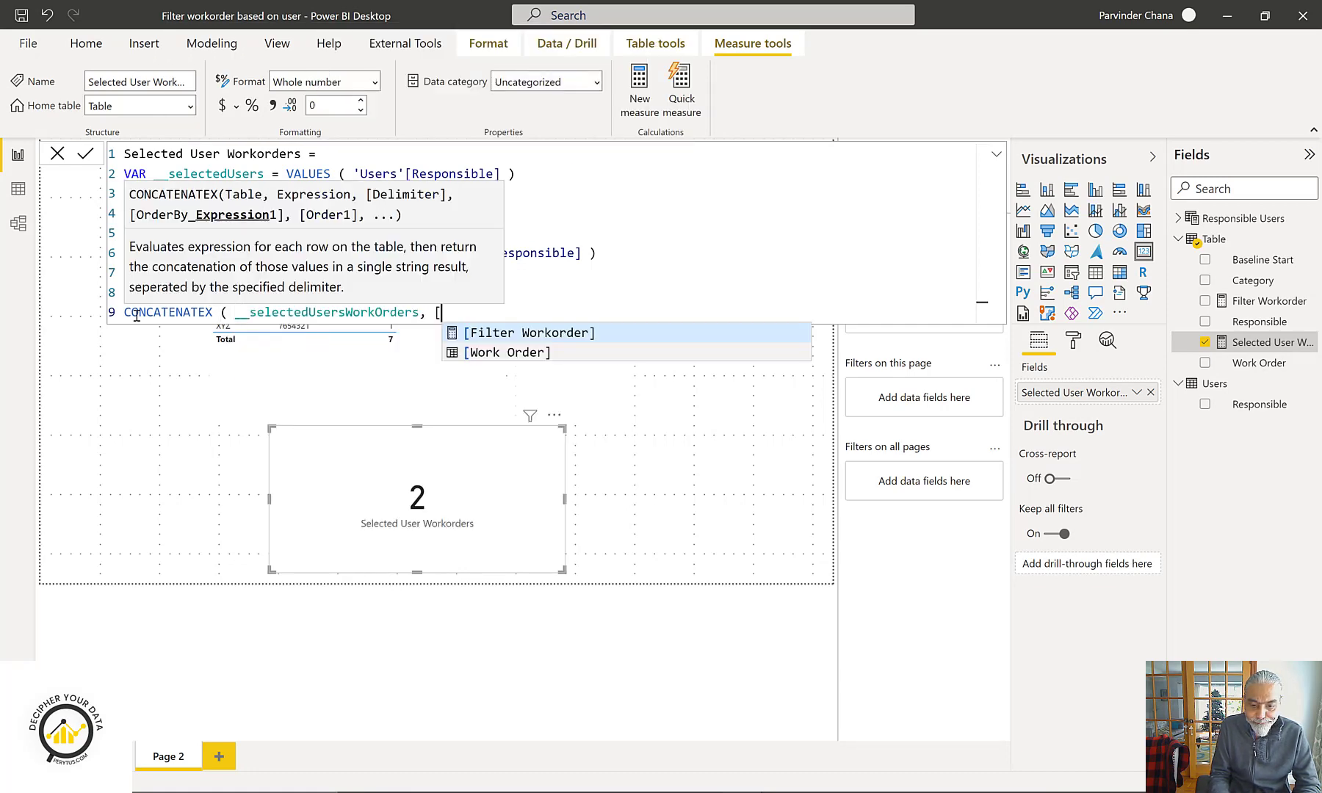
pyautogui.press('Down')
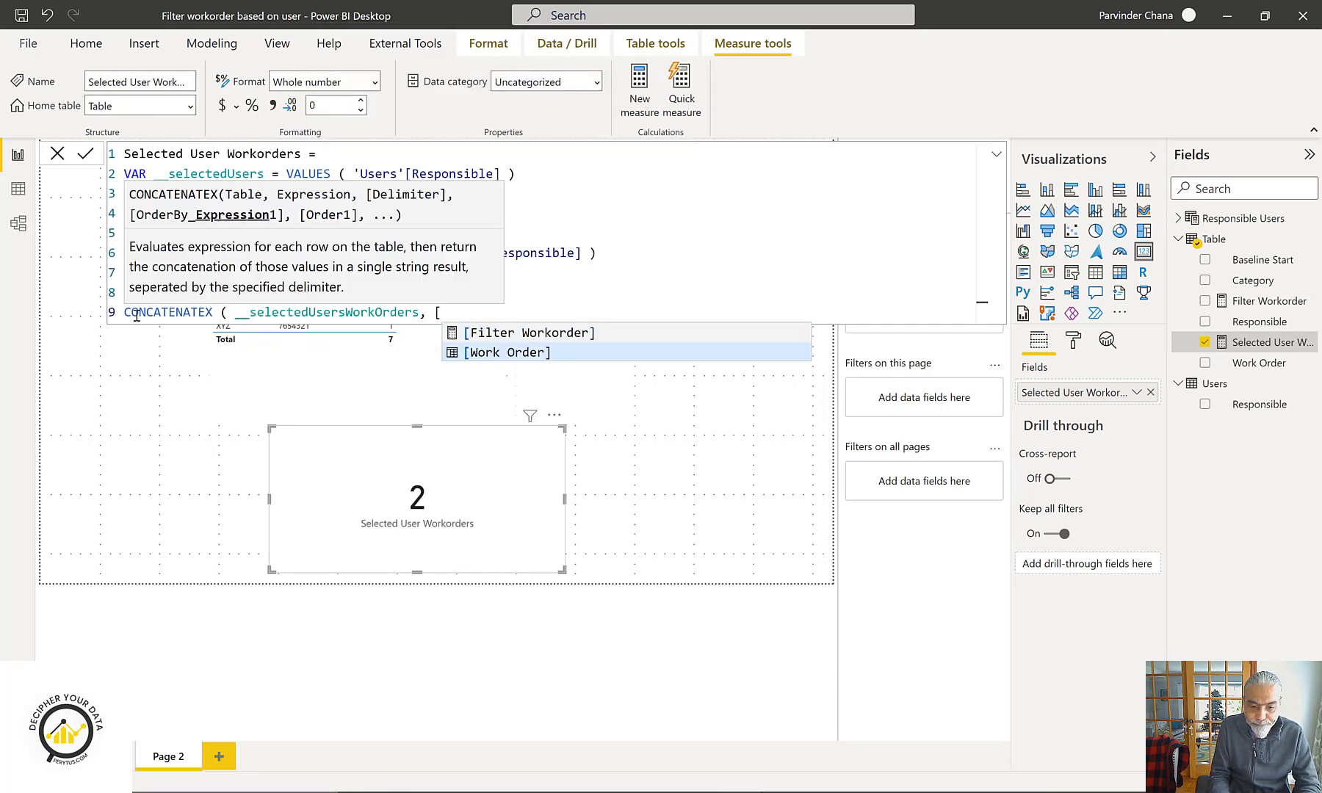
pyautogui.press('Tab')
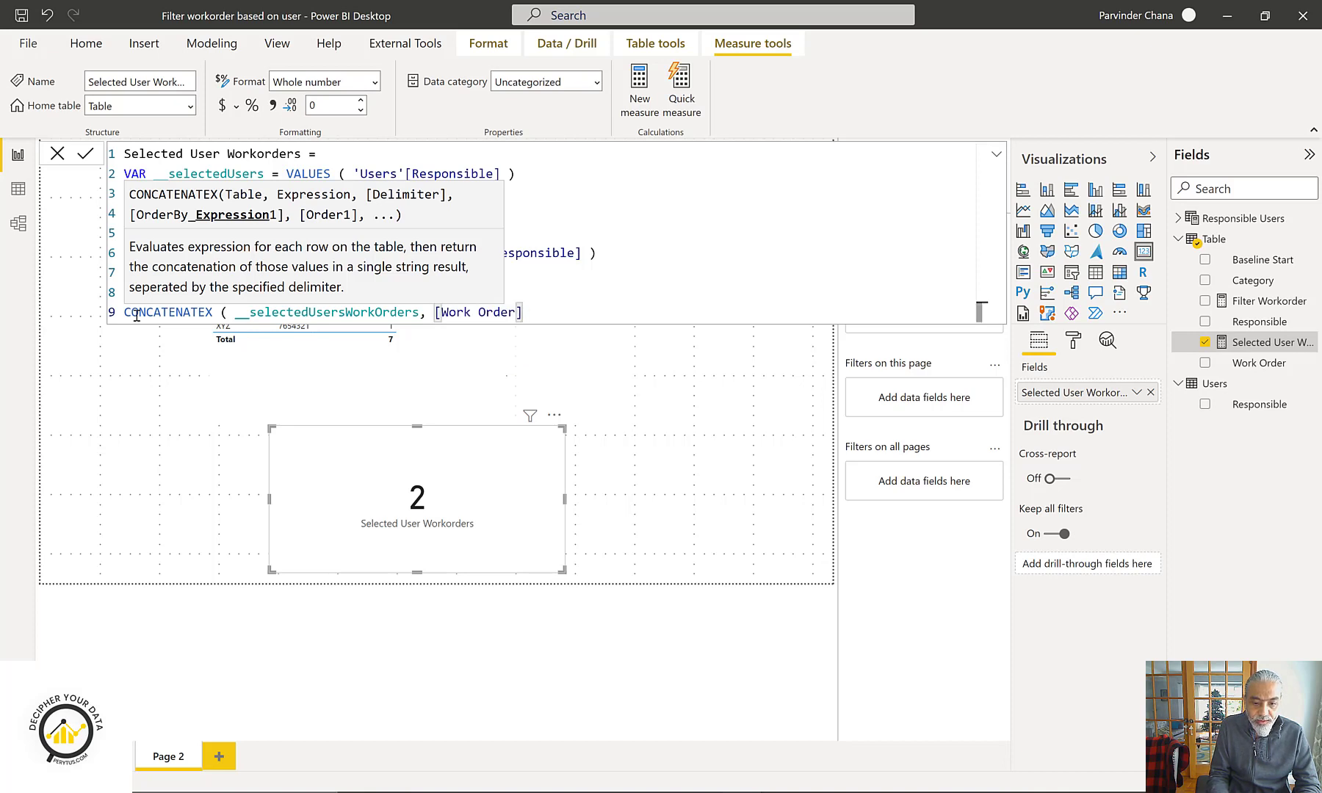
pyautogui.press('BackSpace')
pyautogui.press('BackSpace')
pyautogui.press('BackSpace')
pyautogui.write('er')
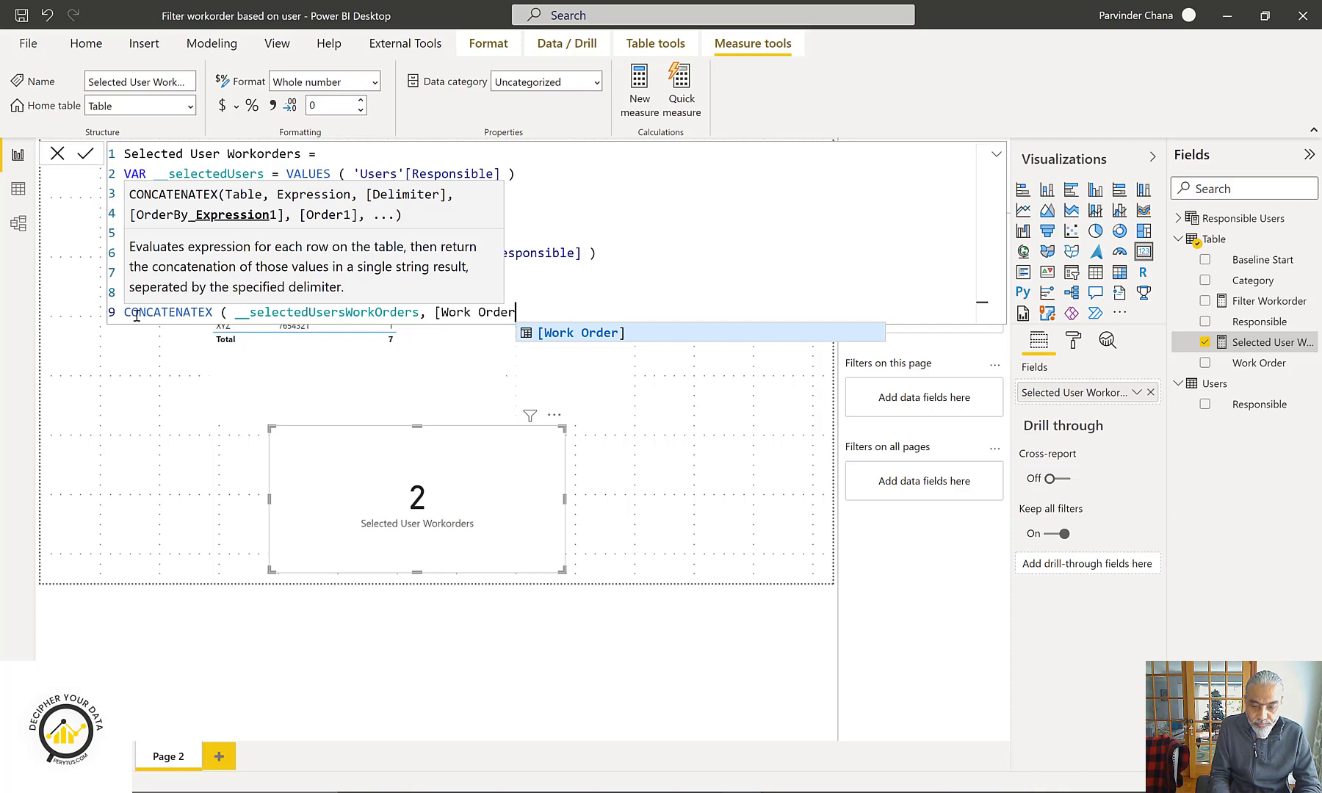
pyautogui.write('], "," ')
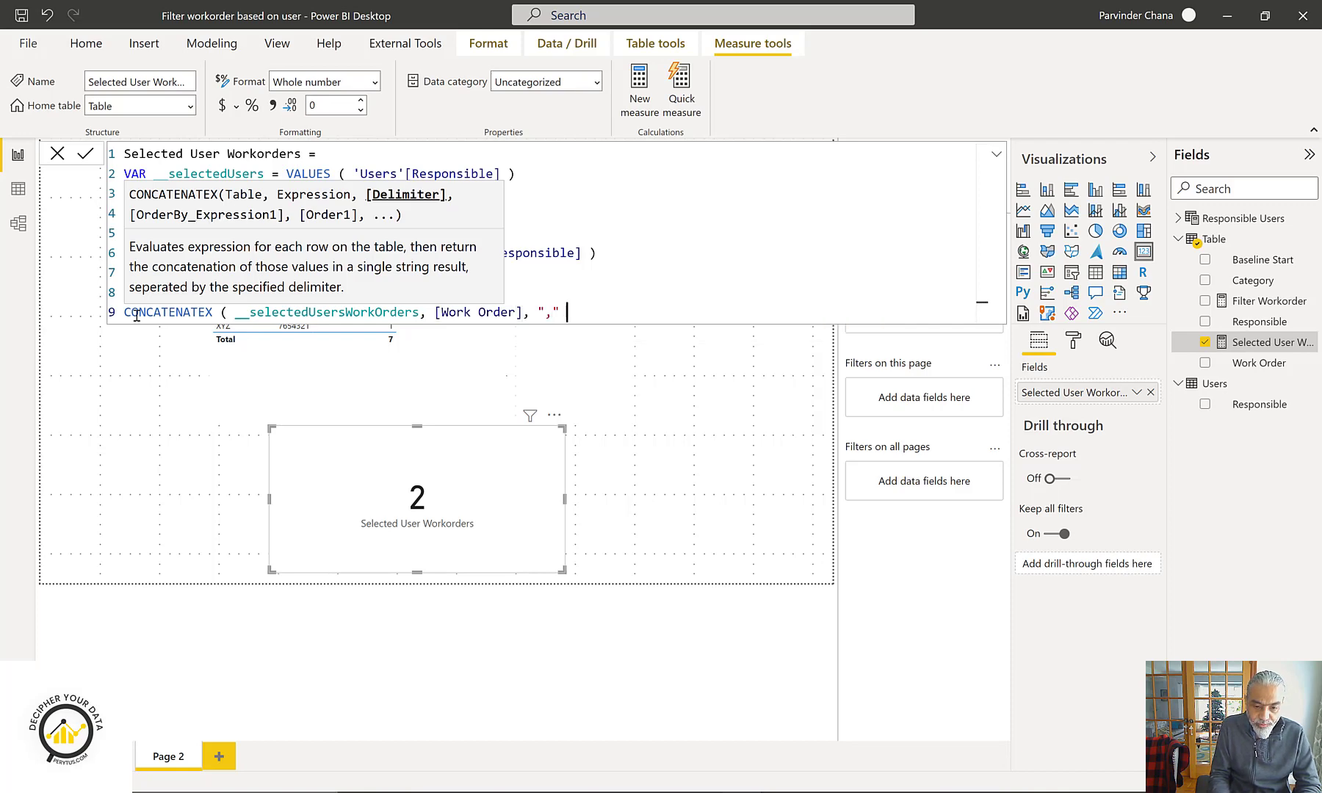
pyautogui.write(')')
pyautogui.press('Return')
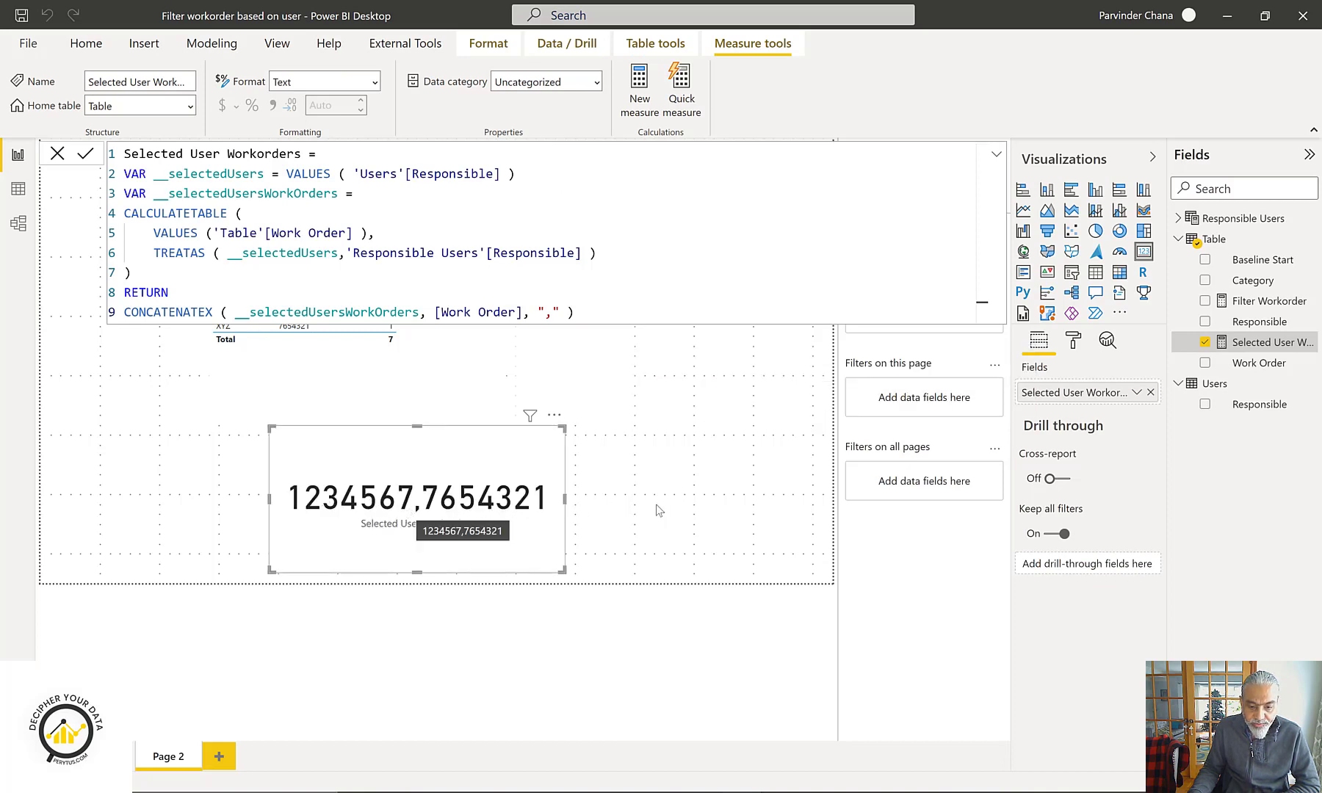
# - Test the concatenated card with the second user, the fourth user, and the third and fourth together in the Responsible slicer, and clear the selection
pyautogui.click(791, 481)
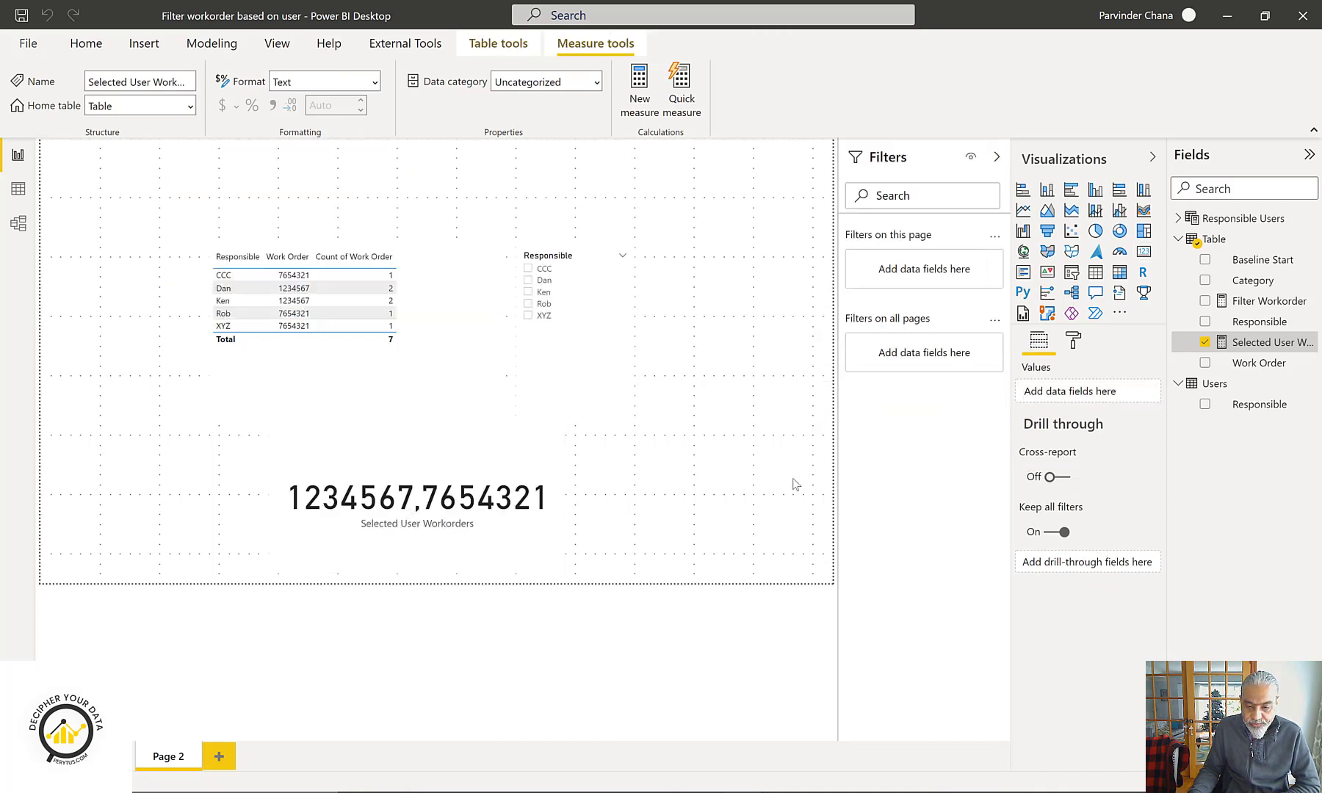
pyautogui.click(542, 280)
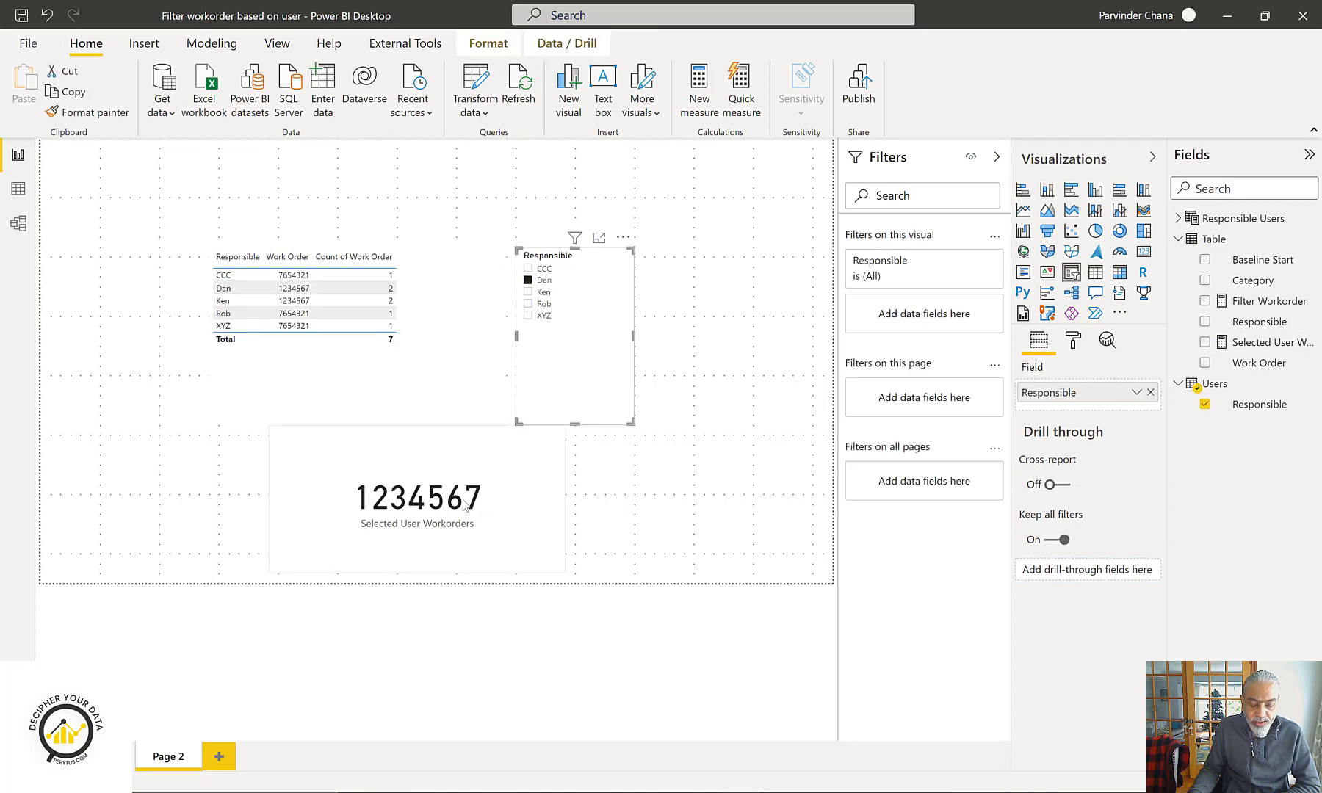
pyautogui.click(543, 305)
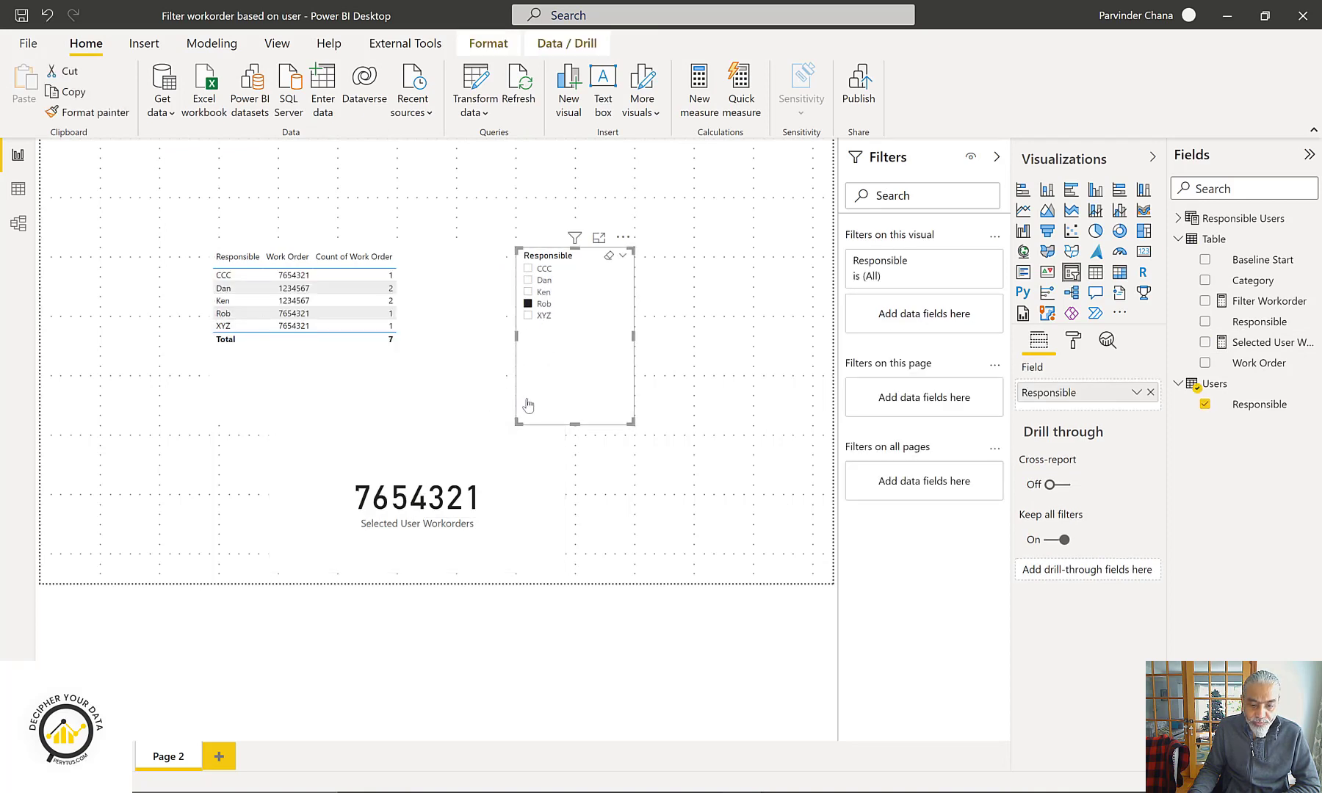
pyautogui.keyDown('ctrl'); pyautogui.click(542, 291); pyautogui.keyUp('ctrl')
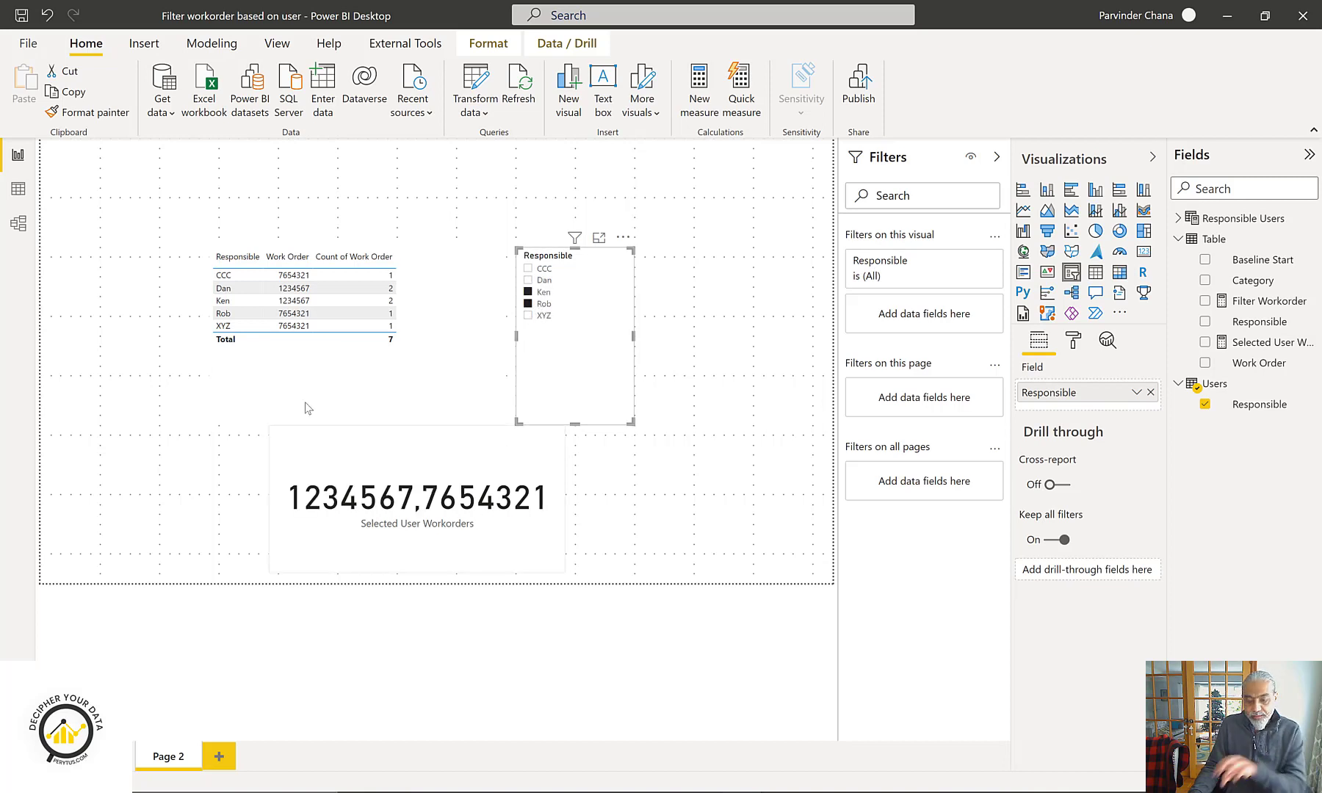
pyautogui.click(494, 519)
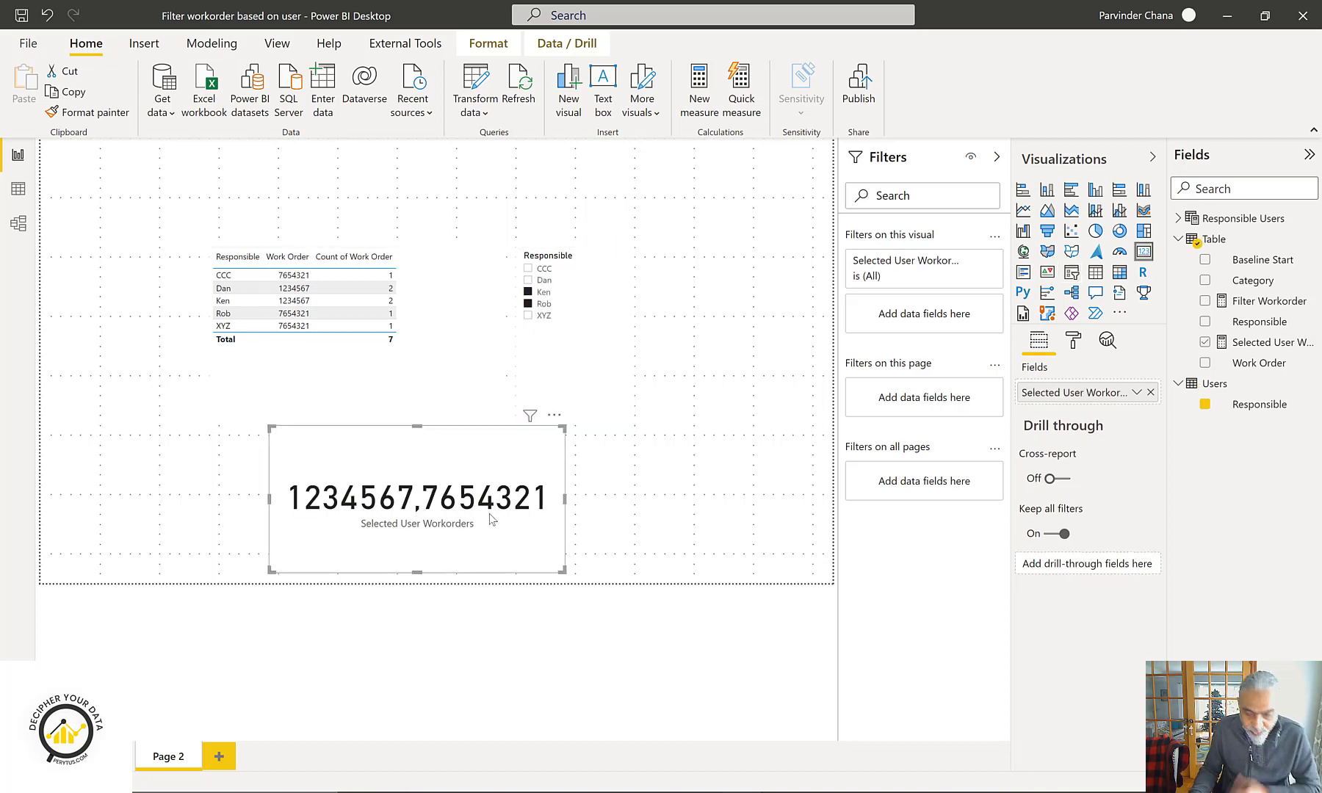
pyautogui.click(538, 301)
pyautogui.click(541, 303)
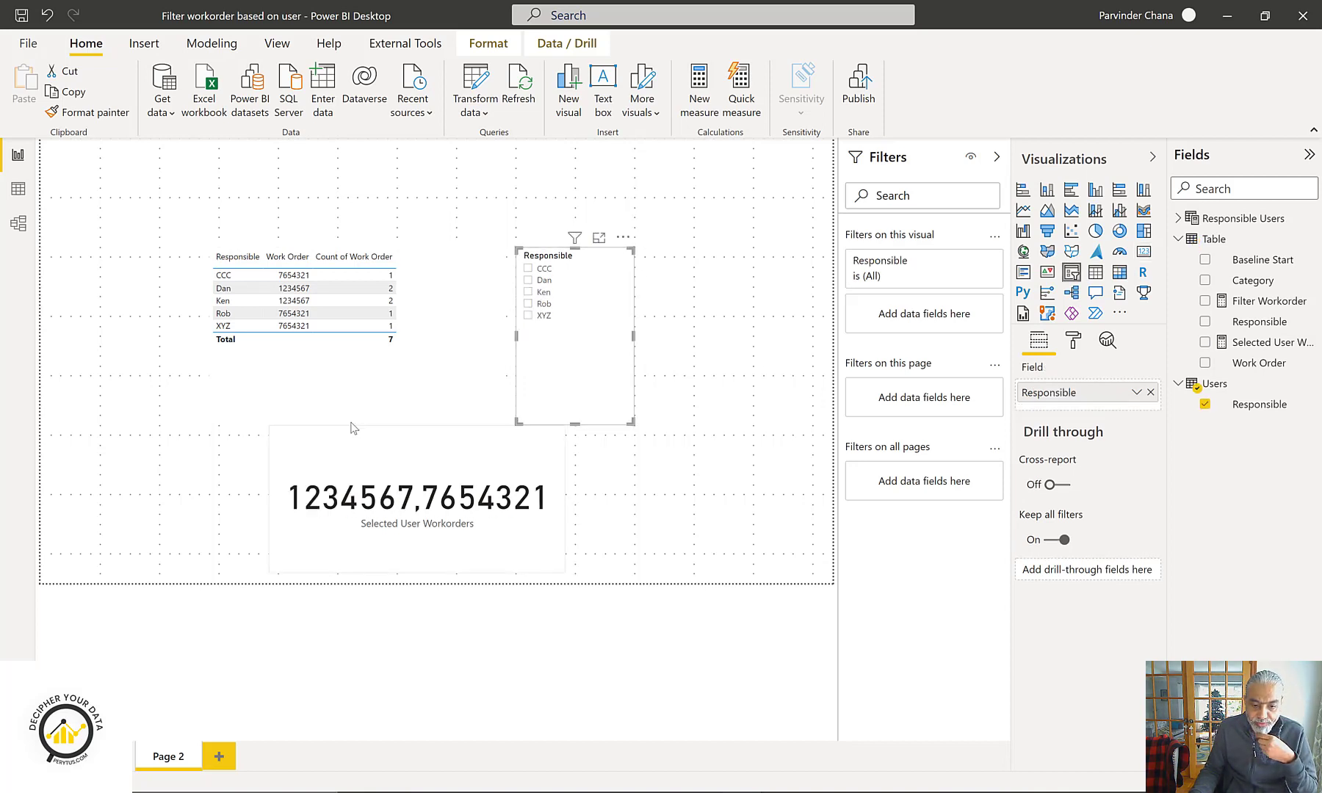
# - In the Selected User Workorders measure, replace the CONCATENATEX expression after RETURN with the opening of a CALCULATE function
pyautogui.click(354, 371)
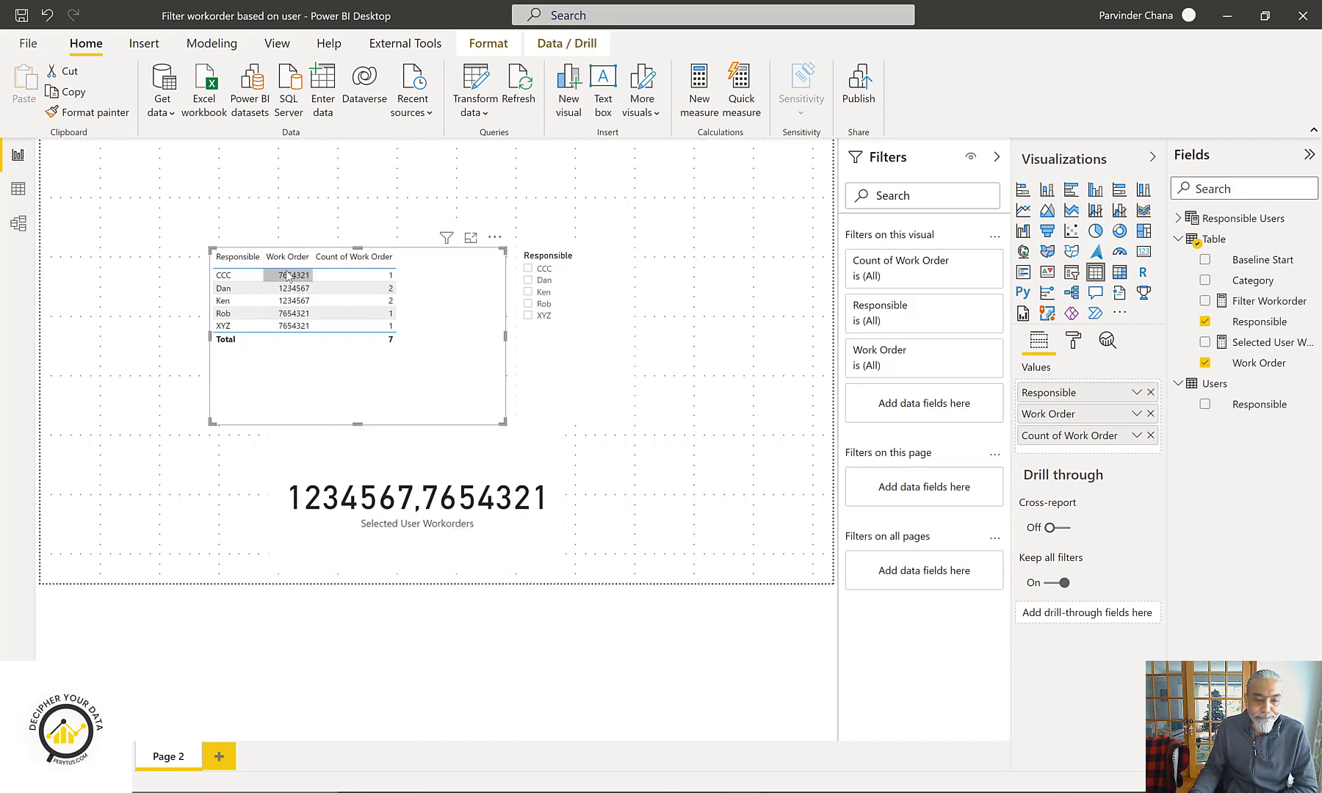
pyautogui.click(1256, 348)
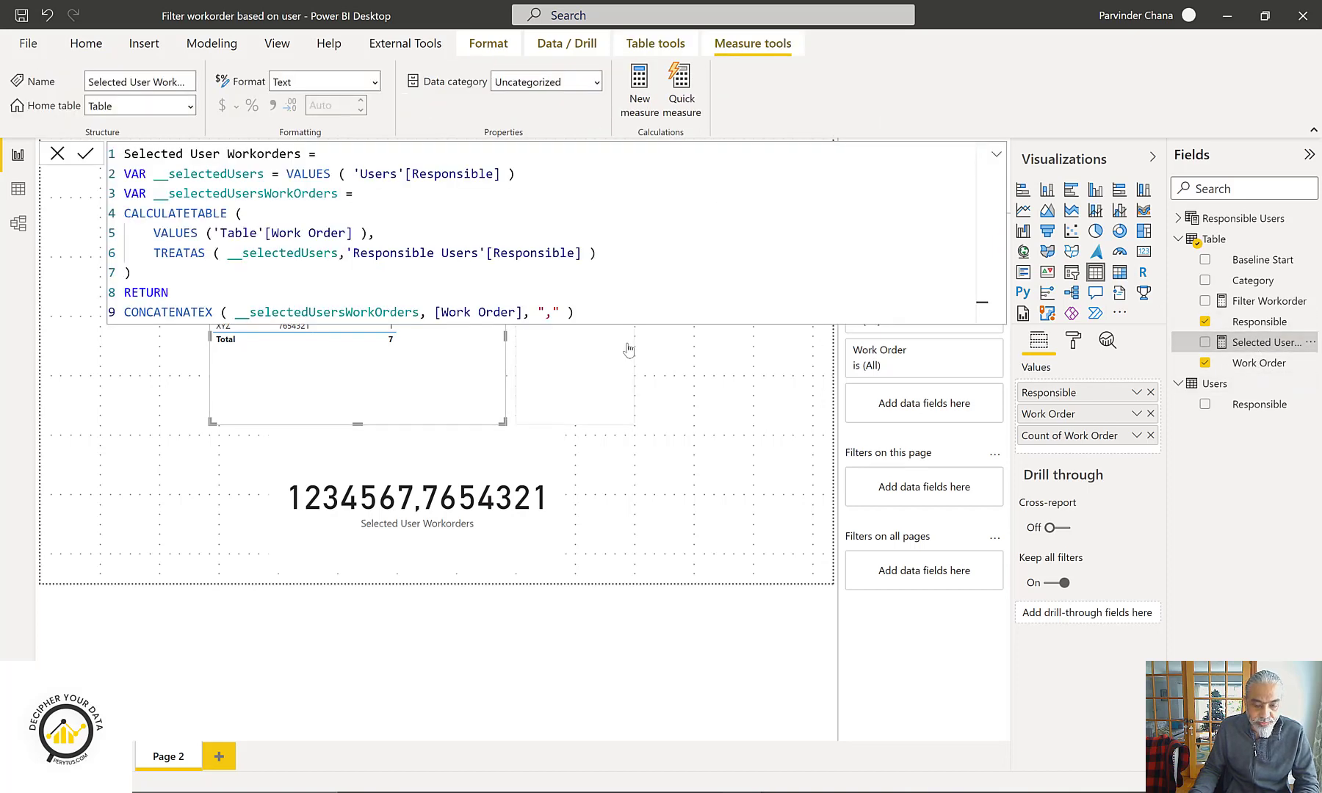
pyautogui.moveTo(603, 315); pyautogui.dragTo(101, 316)
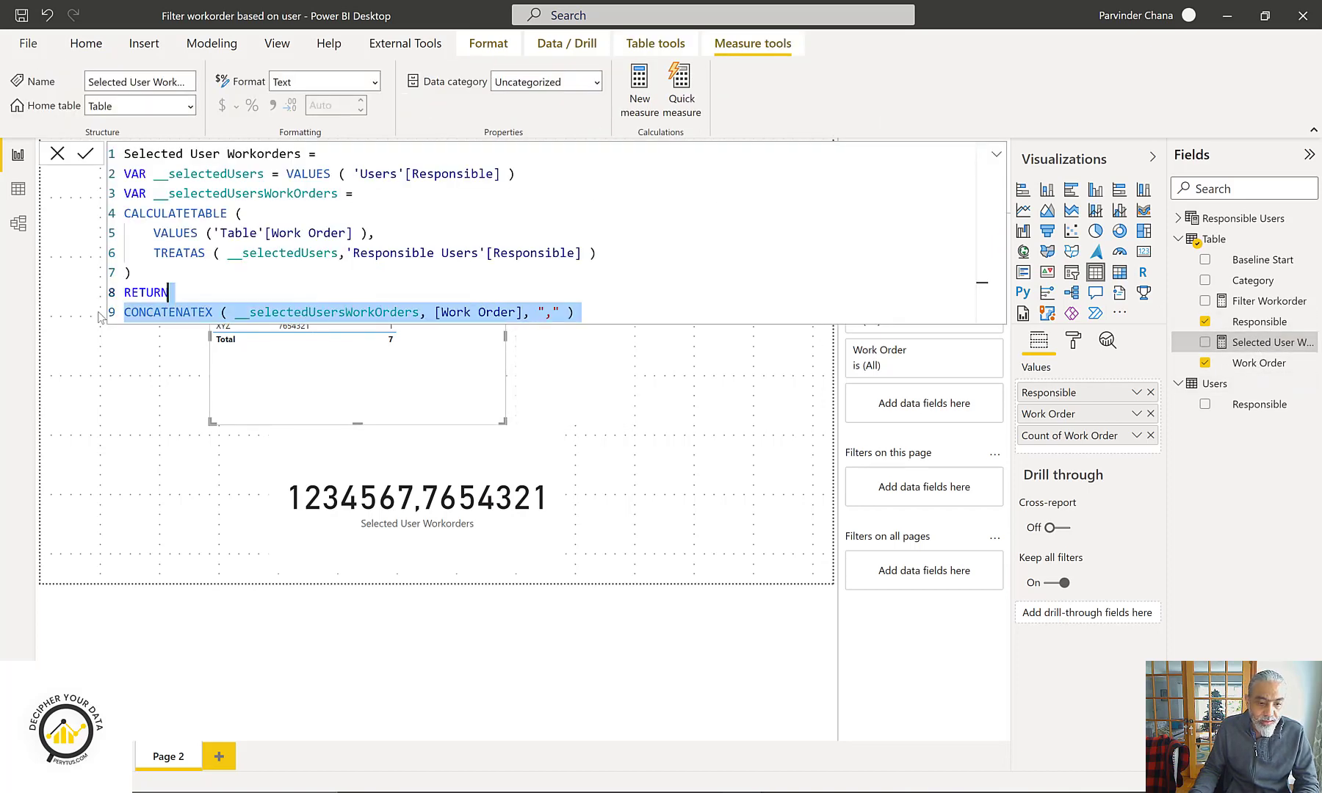
pyautogui.click(149, 312)
pyautogui.hotkey('shift', 'End')
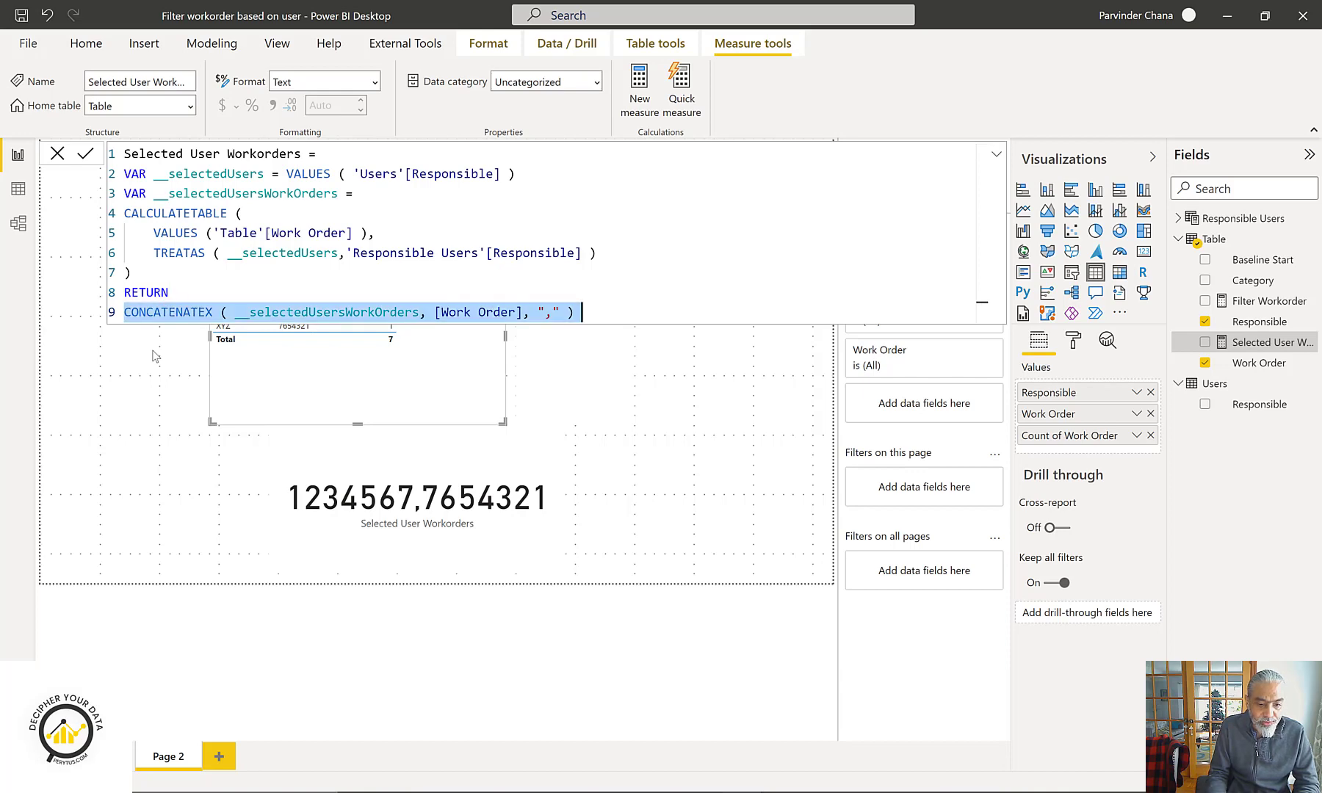
pyautogui.press('BackSpace')
pyautogui.write('CALCULATE ')
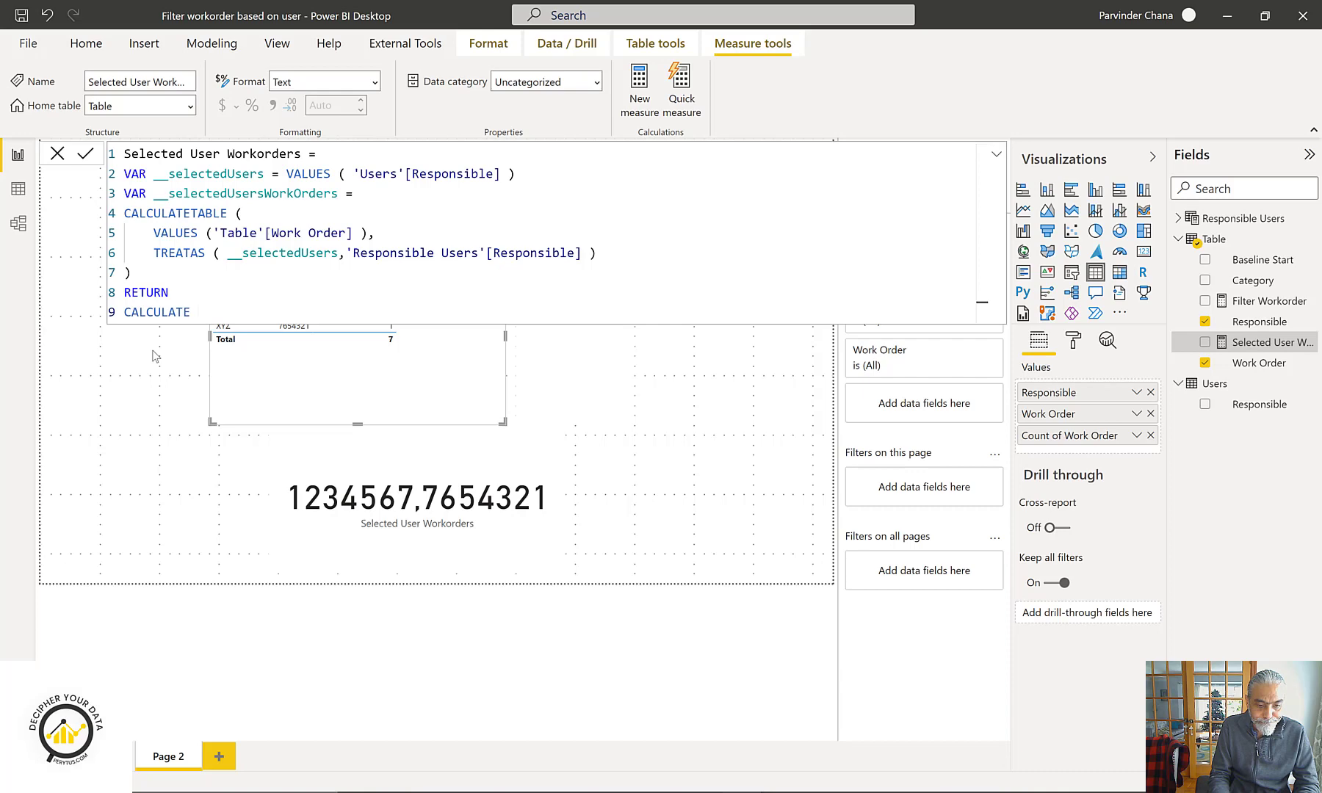
pyautogui.write('(')
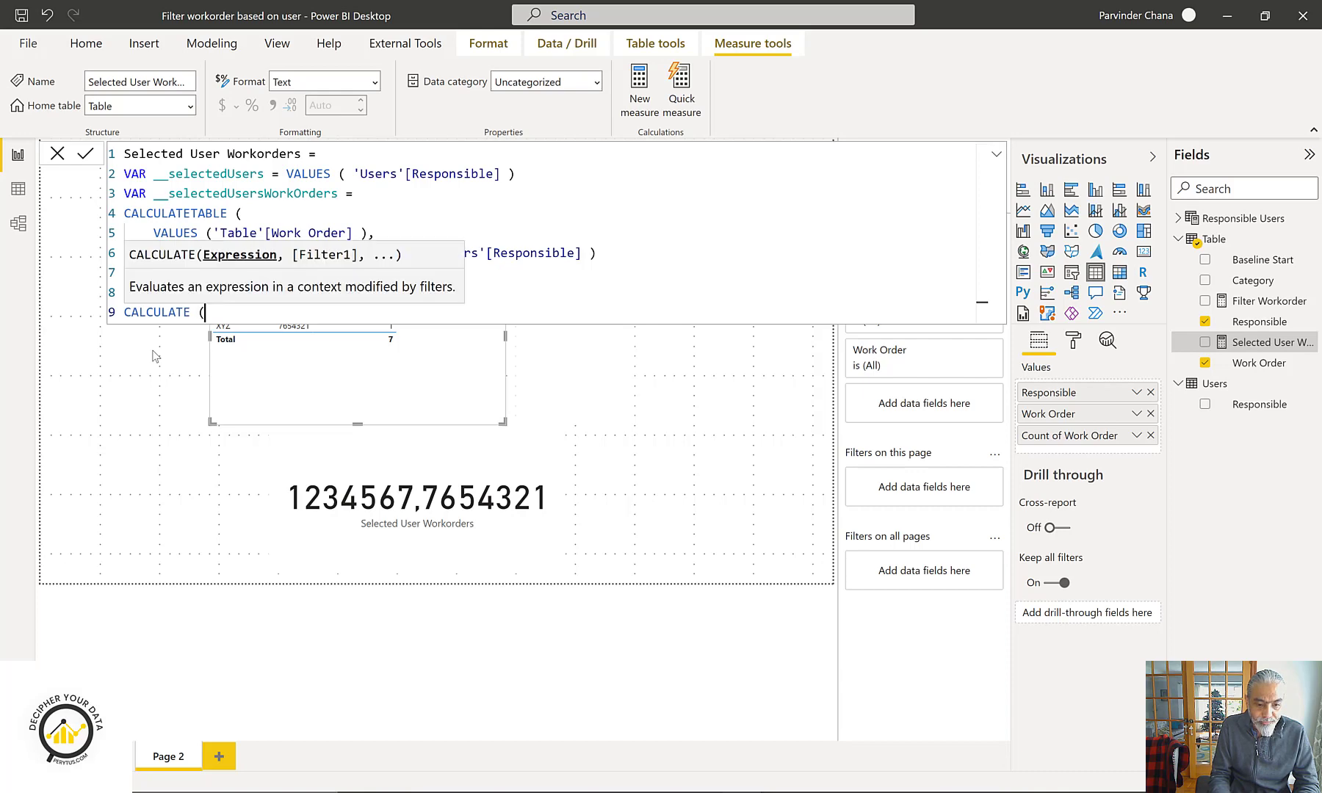
# - Add COUNTROWS ( 'Table' ) on its own line as the CALCULATE expression, with a space after its opening parenthesis
pyautogui.press('Return')
pyautogui.write('COUNTROWS (')
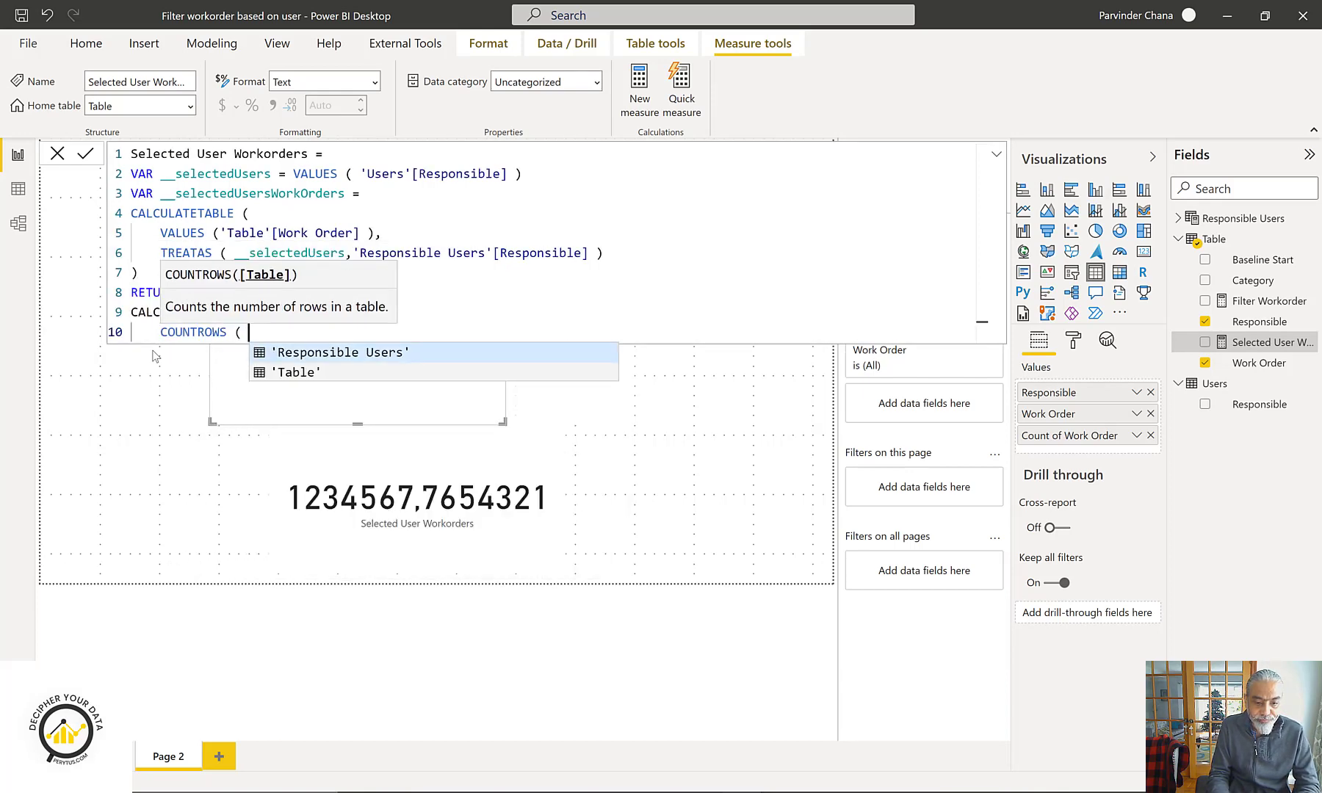
pyautogui.write("'Table' ),")
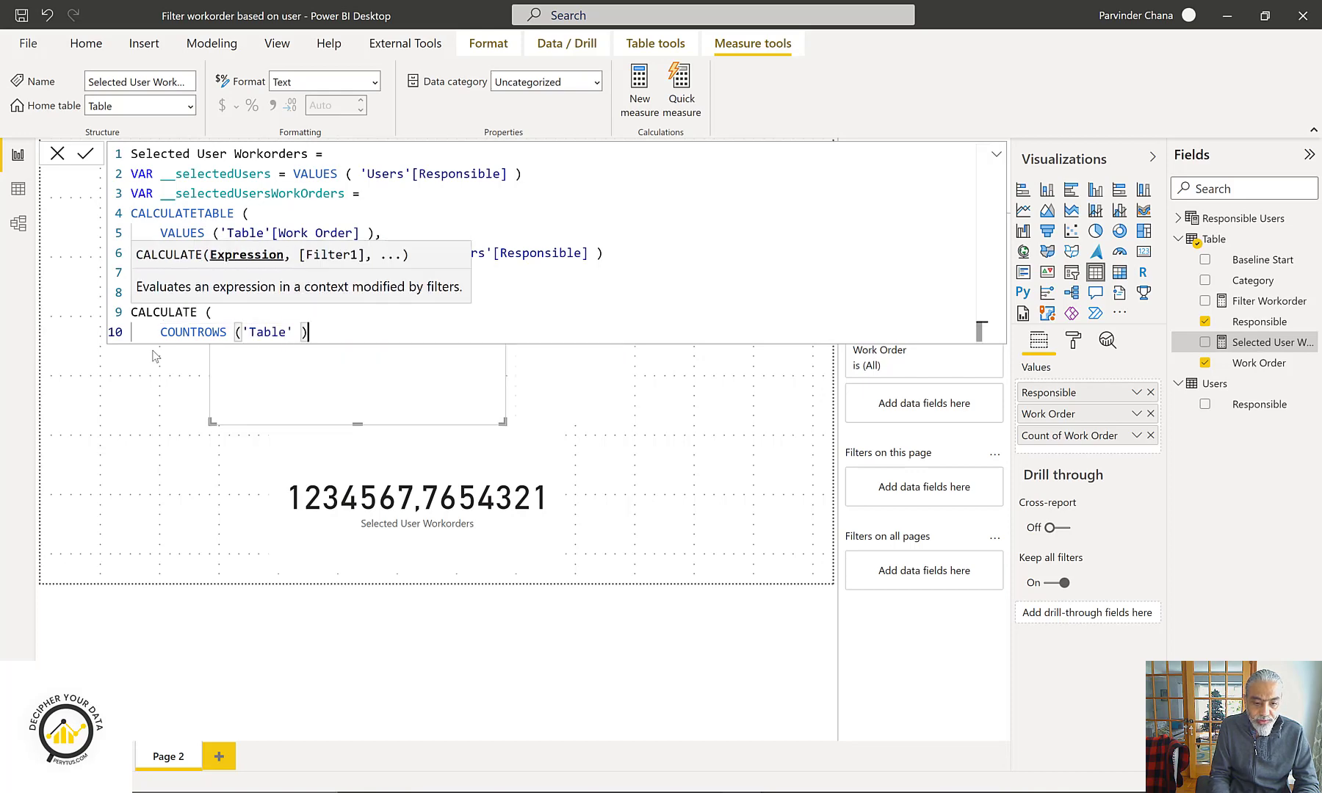
pyautogui.hotkey('shift', 'Return')
pyautogui.press('Up')
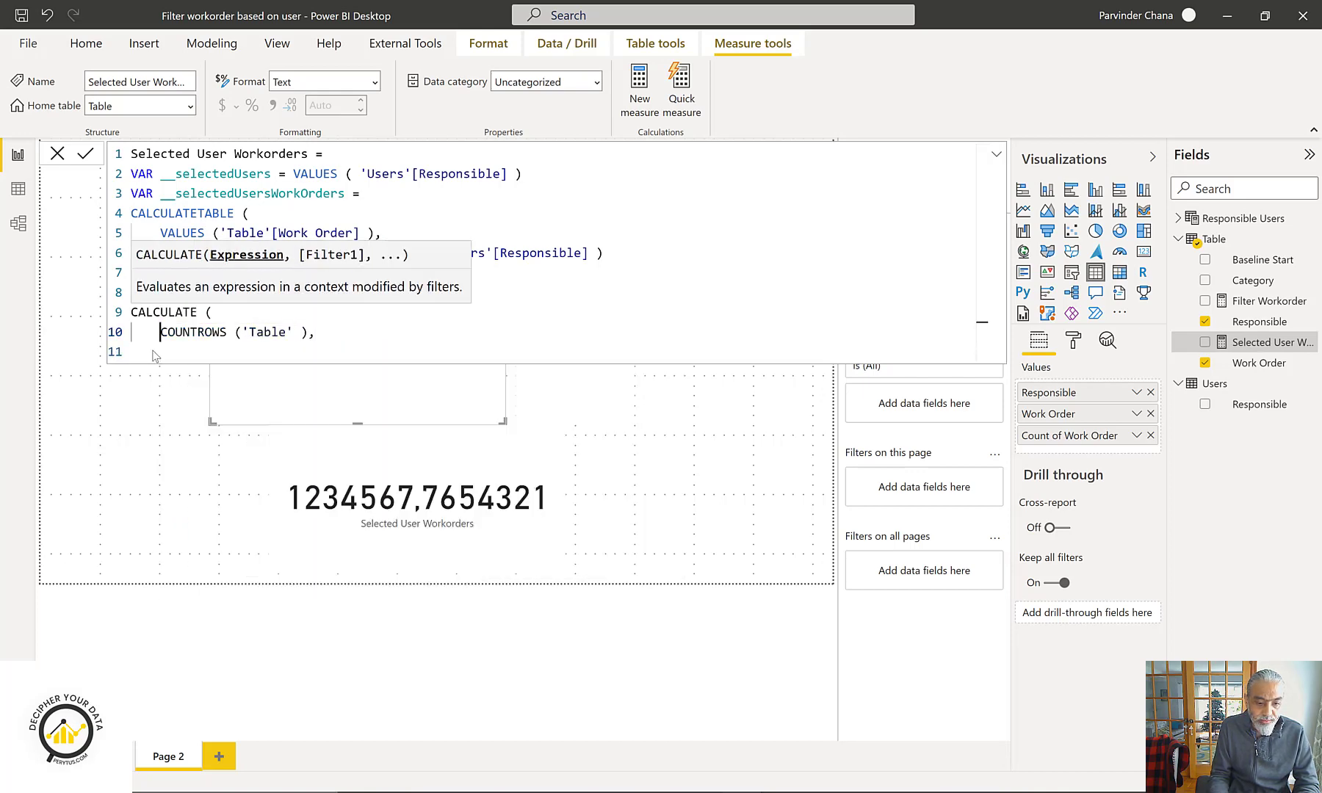
pyautogui.hotkey('ctrl', 'Right')
pyautogui.press('Right')
pyautogui.press('Right')
pyautogui.press('Down')
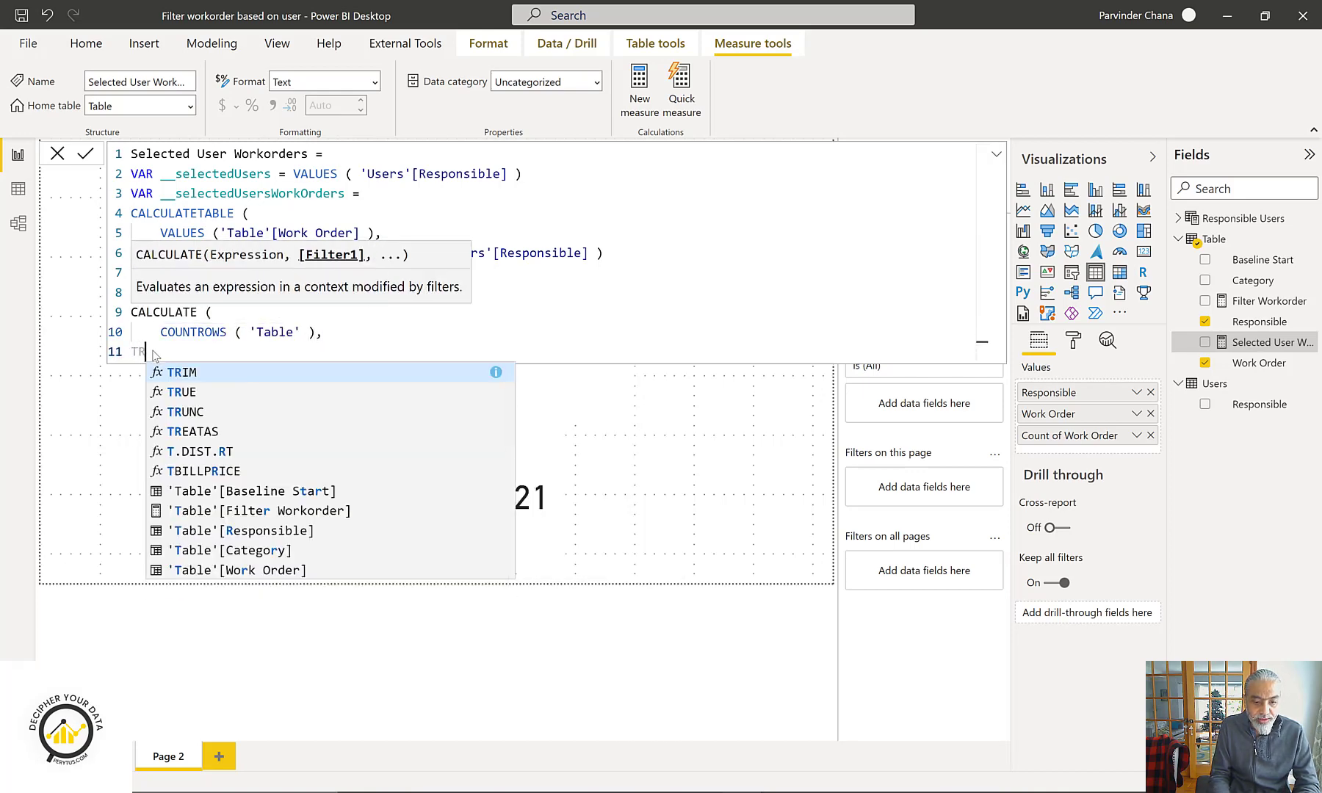
# - Add a TREATAS filter to CALCULATE that applies __selectedUsersWorkOrders to 'Table'[Work Order]
pyautogui.write('TREA')
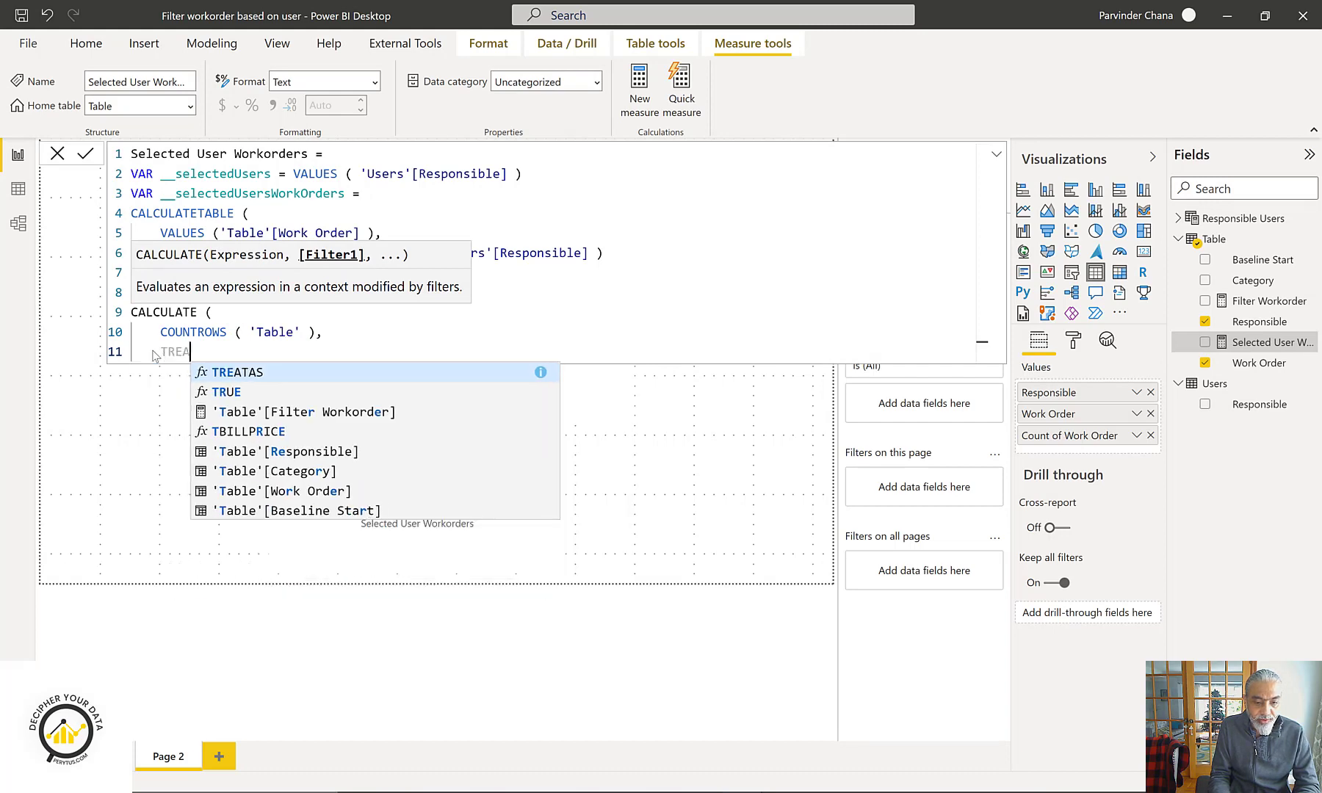
pyautogui.write('TAS ( __selectedUsersWorkOrders,')
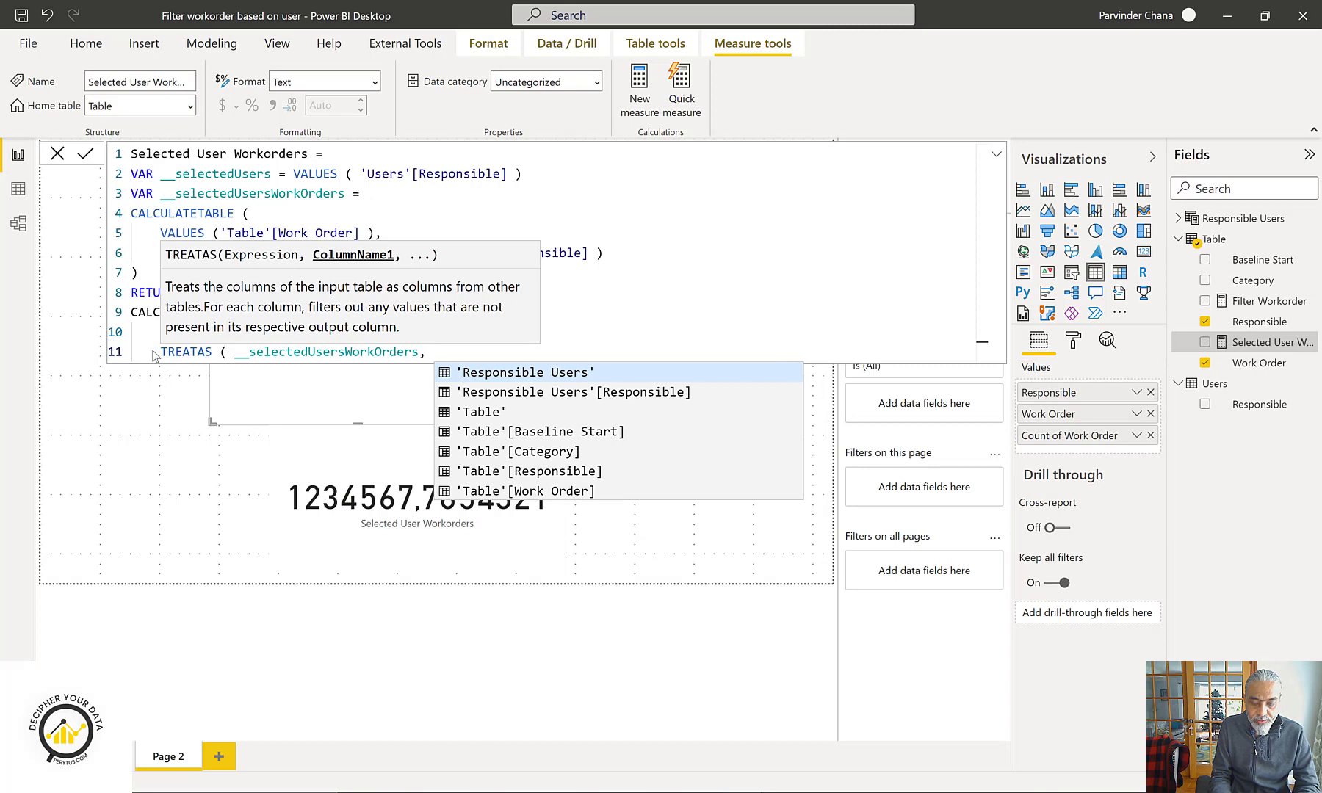
pyautogui.press('Down')
pyautogui.press('Down')
pyautogui.press('Down')
pyautogui.press('Down')
pyautogui.press('Down')
pyautogui.press('Down')
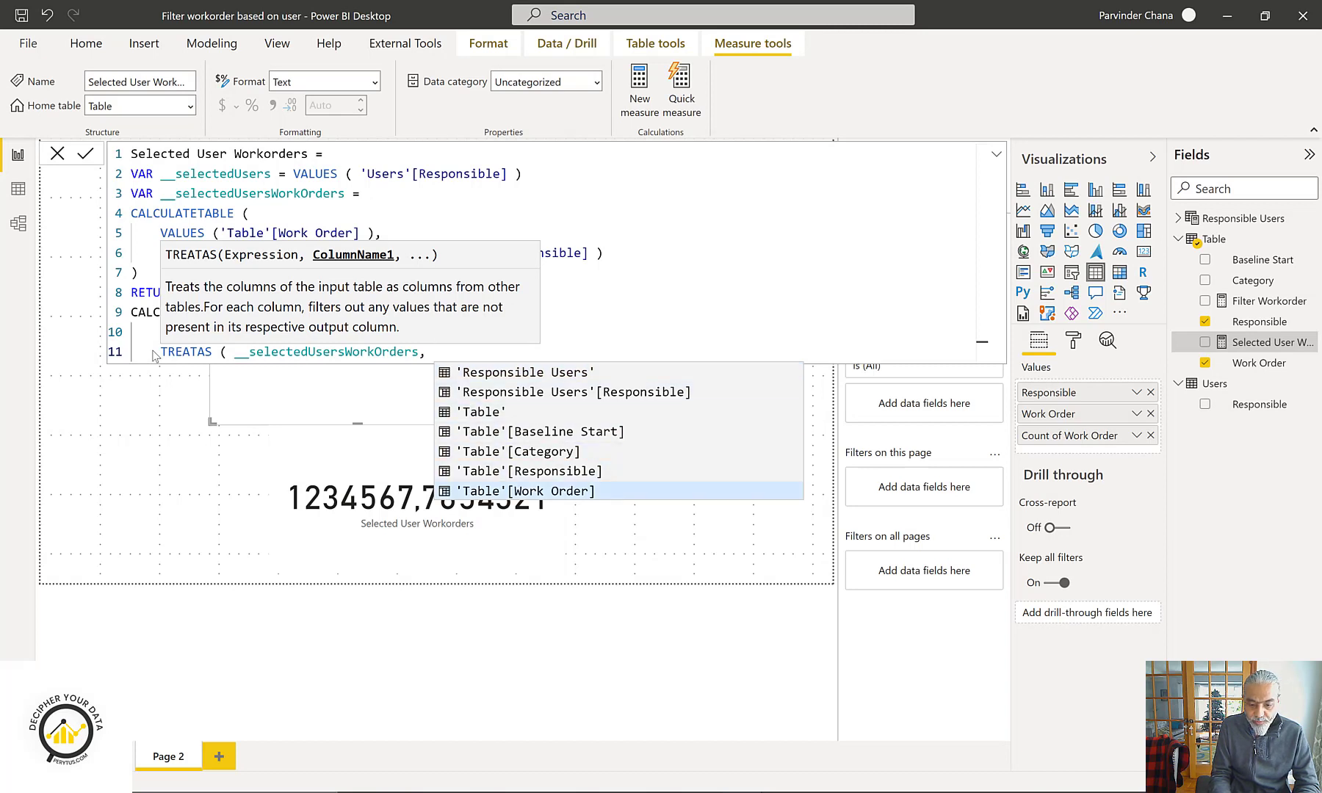
pyautogui.press('Tab')
pyautogui.write(')')
# - Close CALCULATE on a new line, insert a space before 'Table'[Work Order] in its TREATAS filter, and commit the measure
pyautogui.hotkey('shift', 'Return')
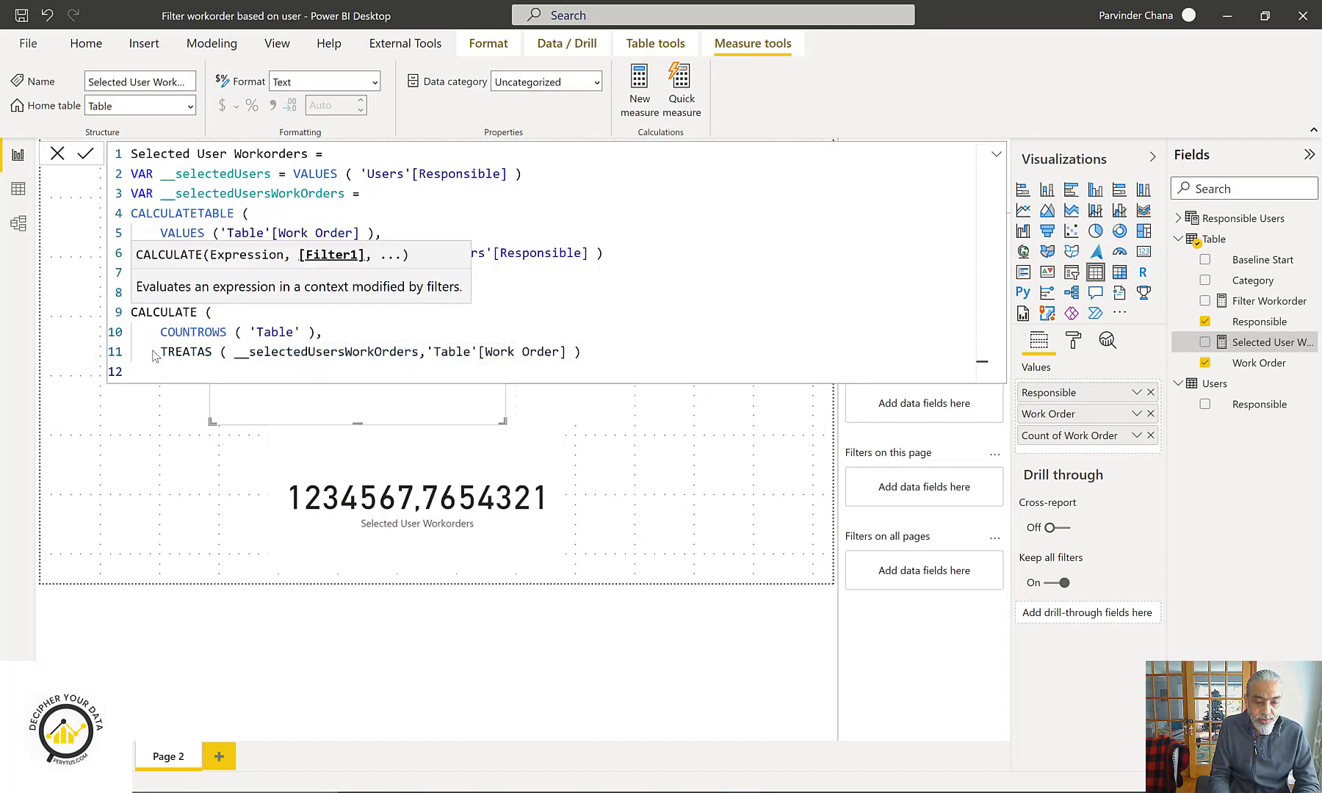
pyautogui.write(')')
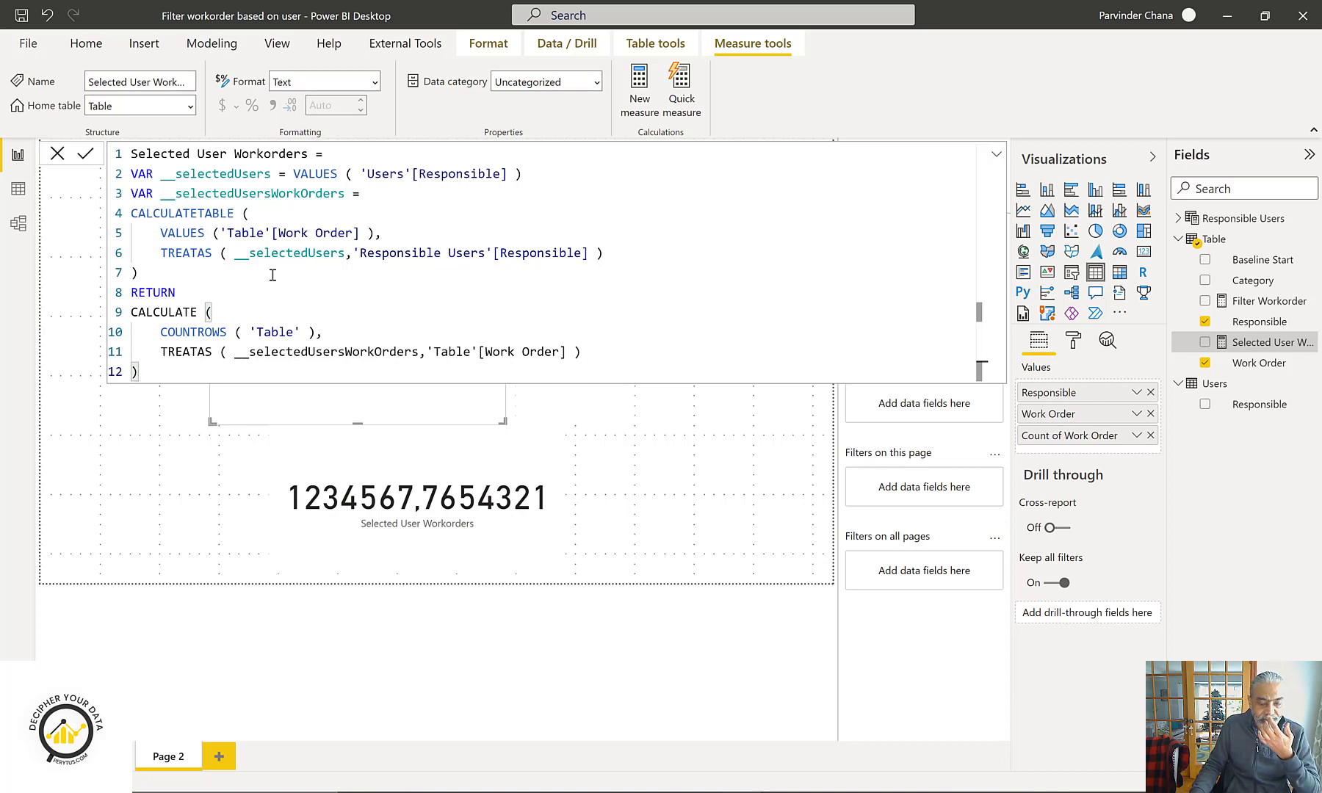
pyautogui.click(426, 353)
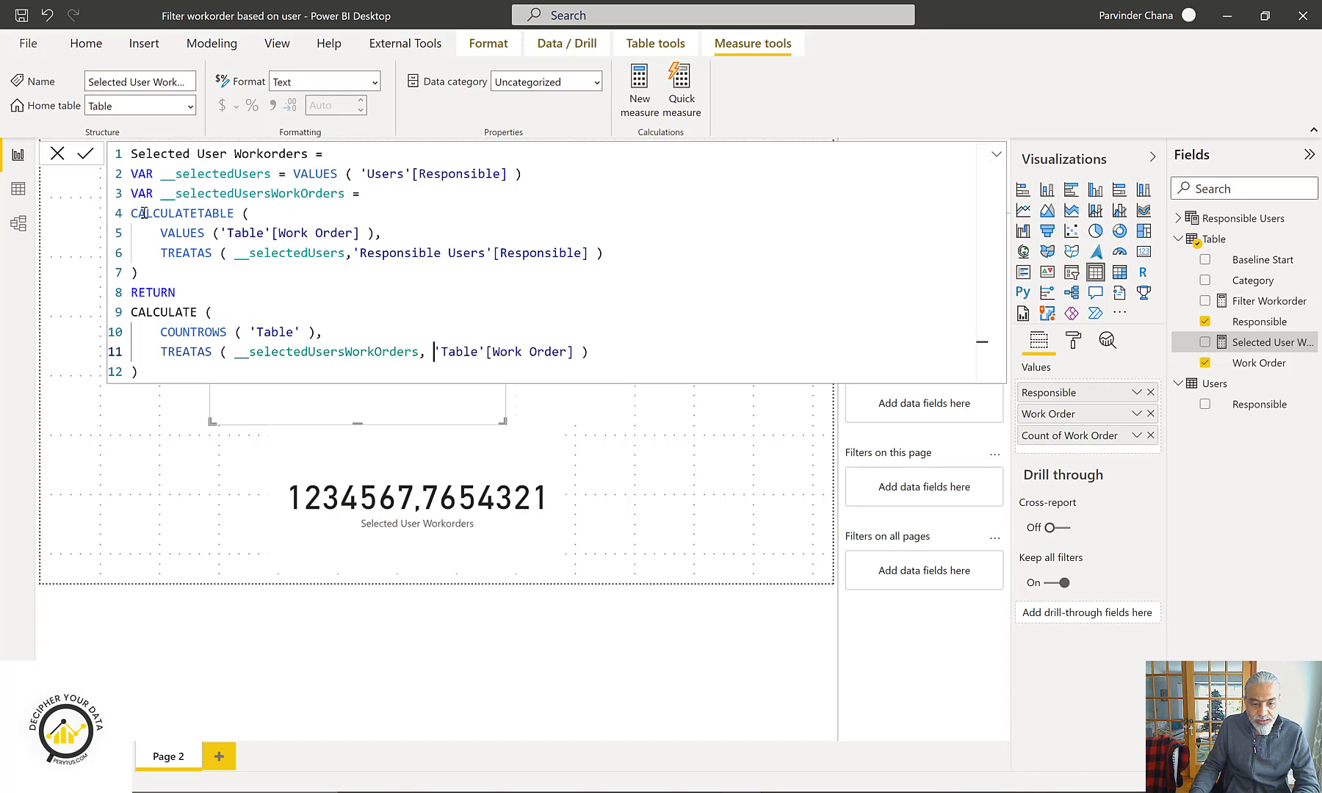
pyautogui.click(90, 157)
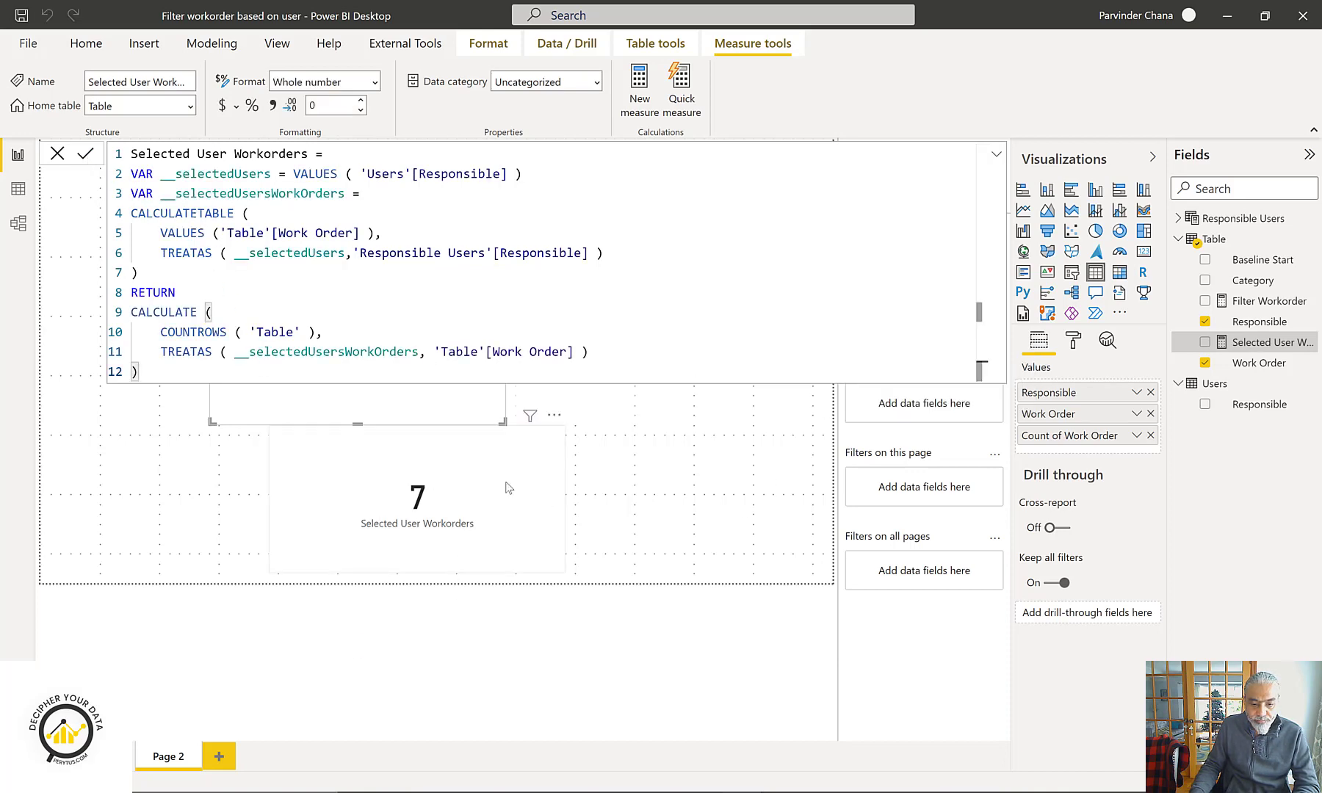
# - Check the card's row count by selecting the second, third and fourth users one at a time in the Responsible slicer
pyautogui.click(771, 493)
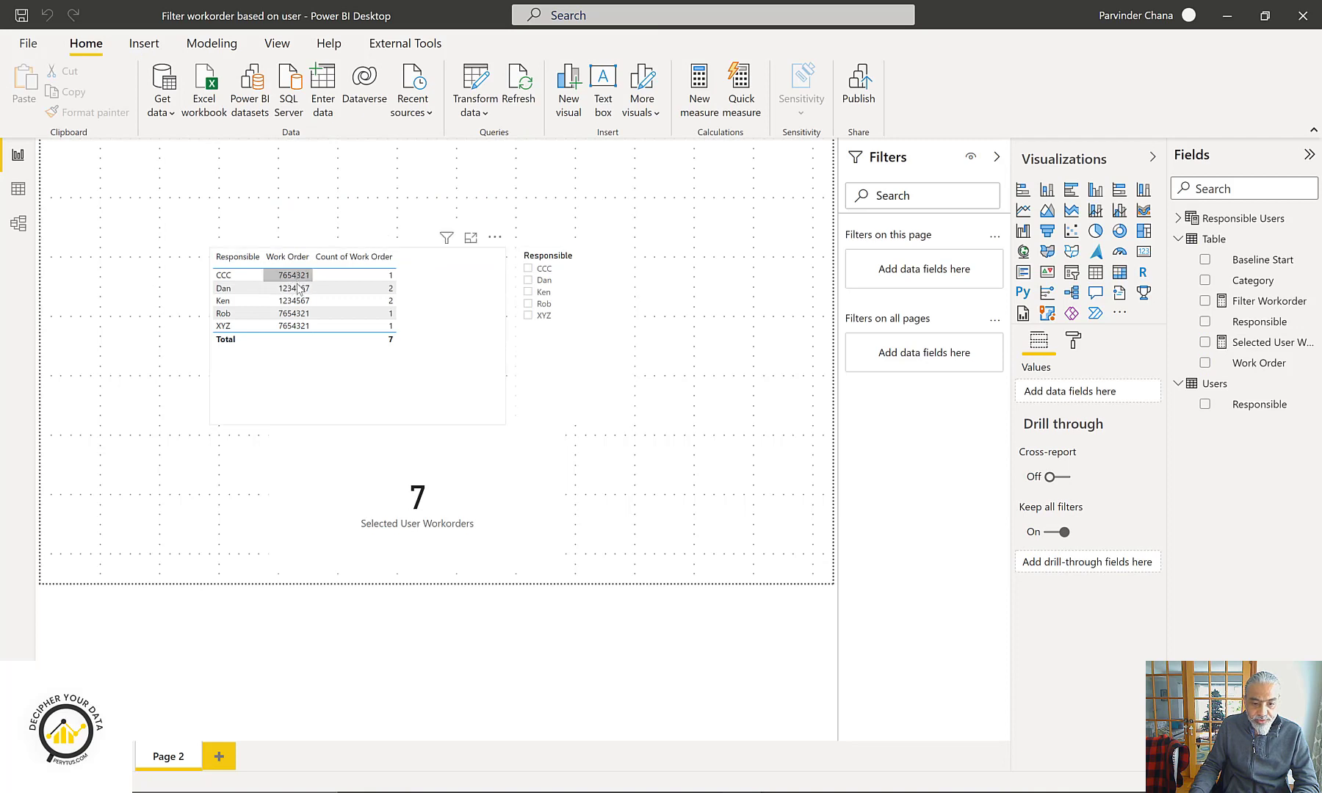
pyautogui.click(542, 280)
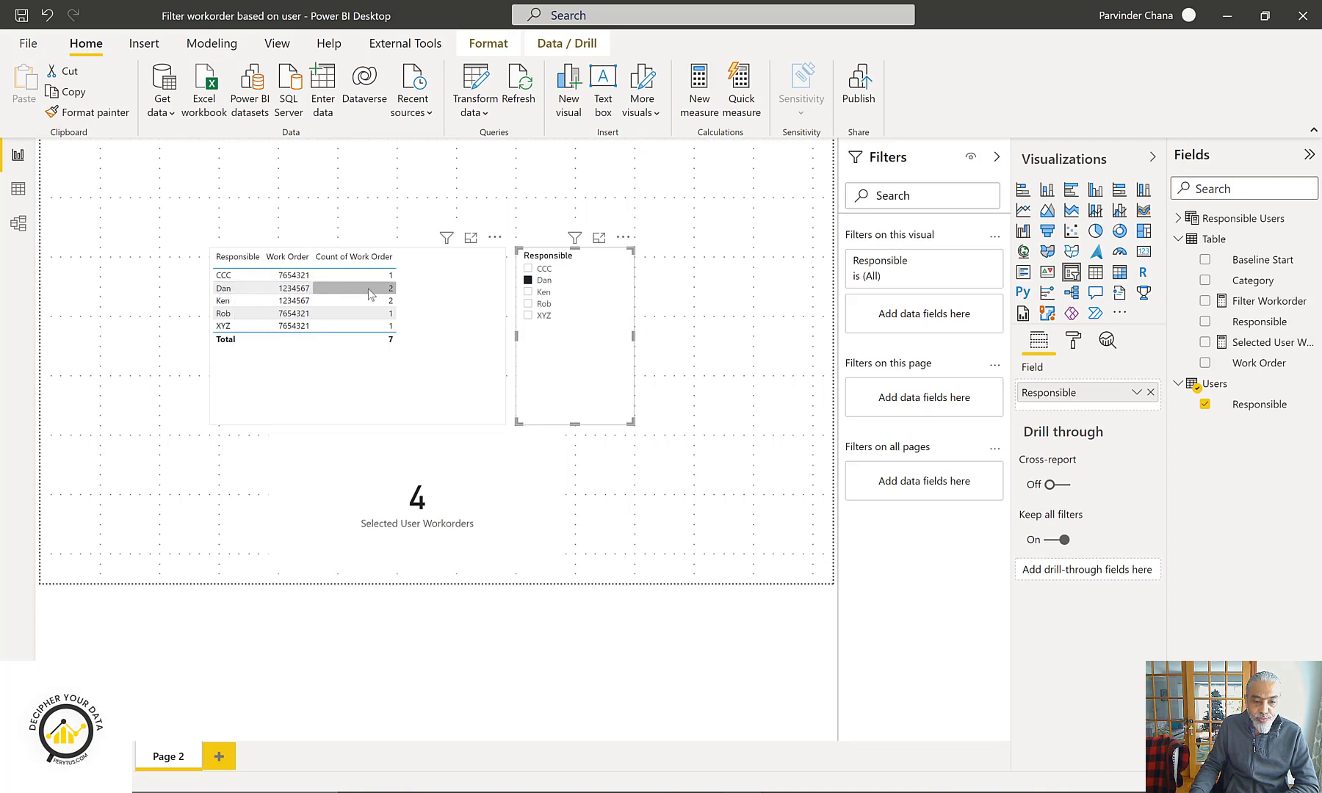
pyautogui.moveTo(392, 292)
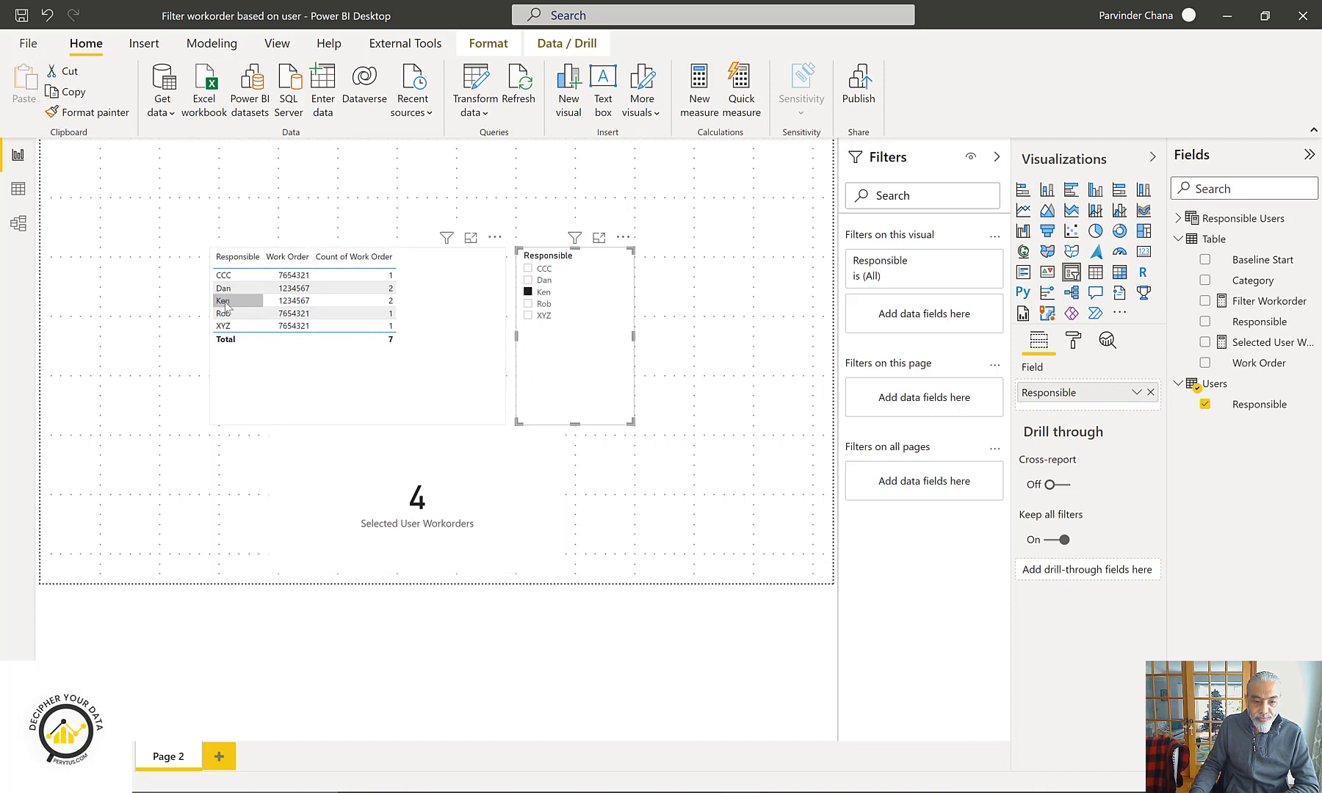
pyautogui.click(551, 304)
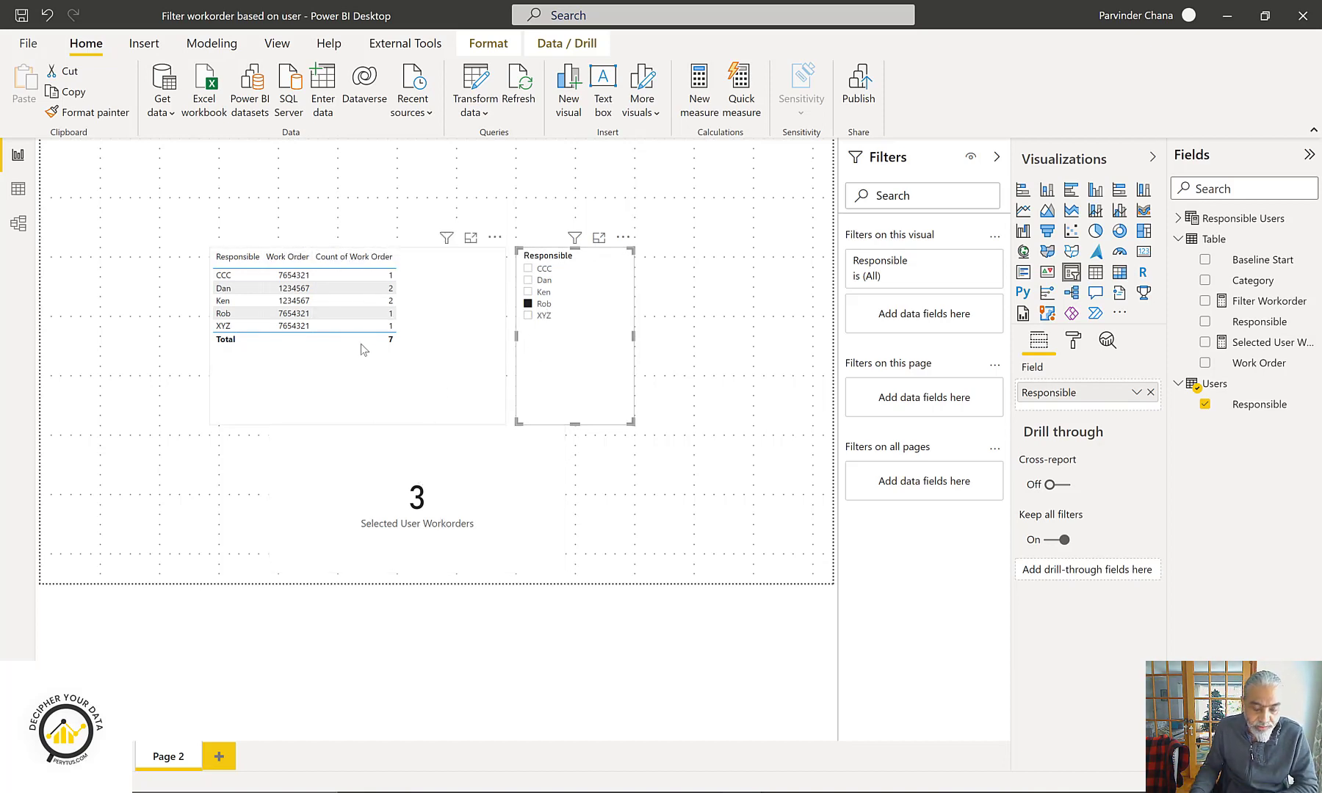
# - Replace the Count of Work Order column in the table visual with the Selected User Workorders measure
pyautogui.click(403, 363)
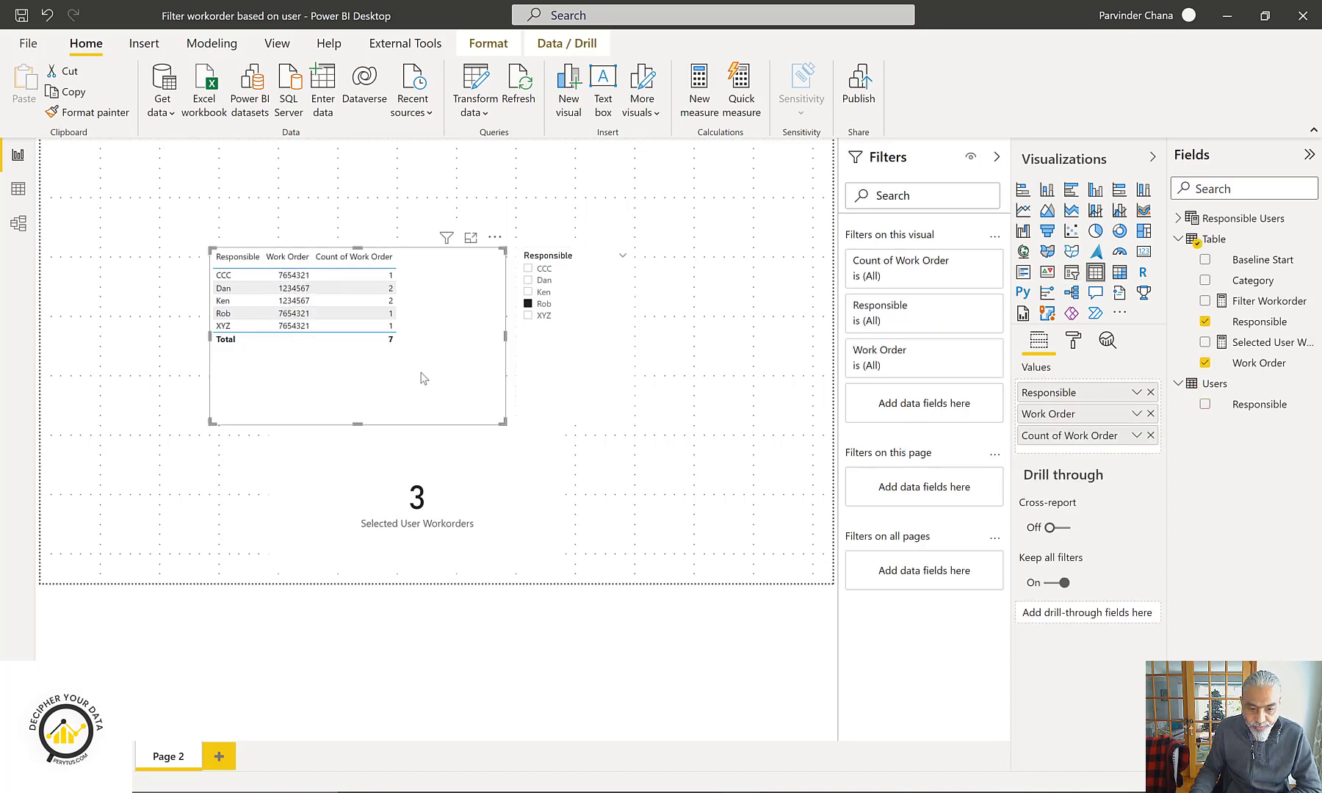
pyautogui.click(1151, 437)
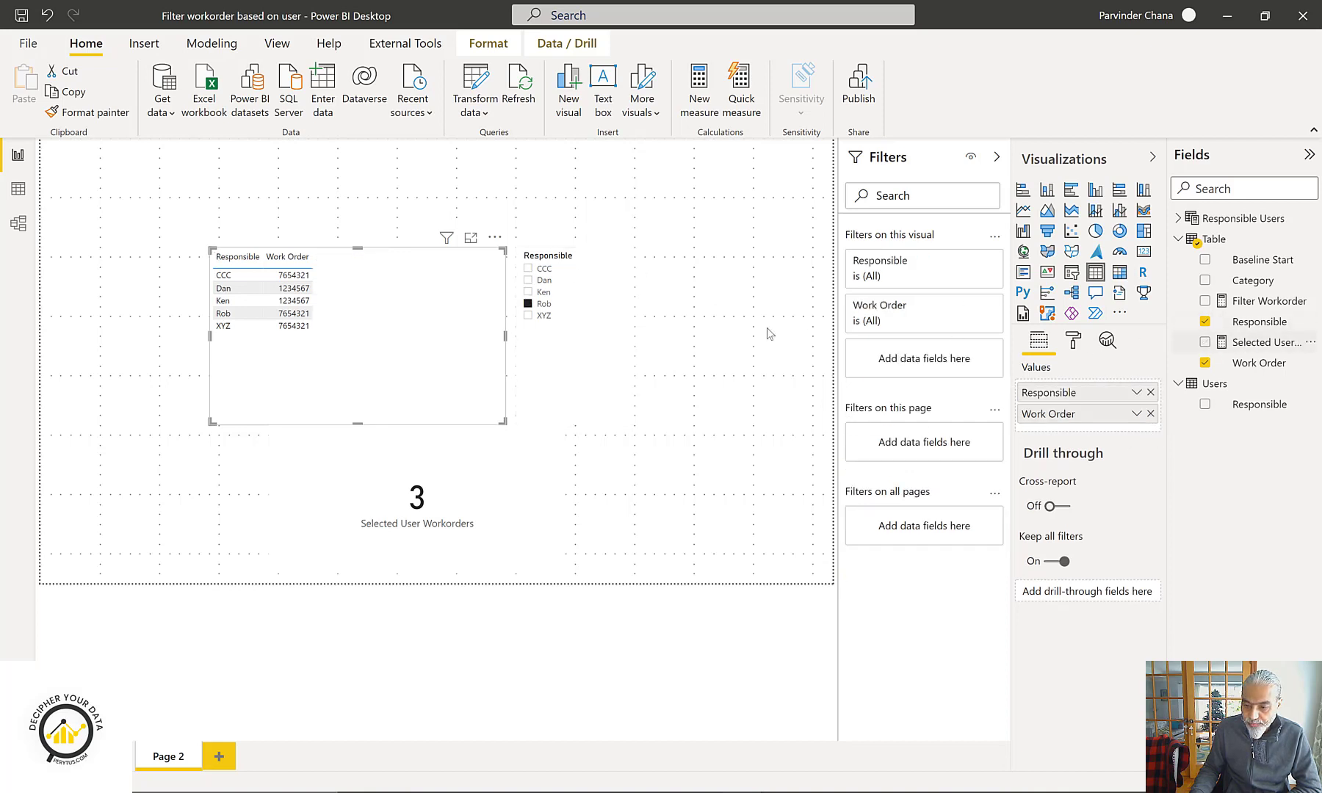
pyautogui.moveTo(766, 328); pyautogui.dragTo(363, 354)
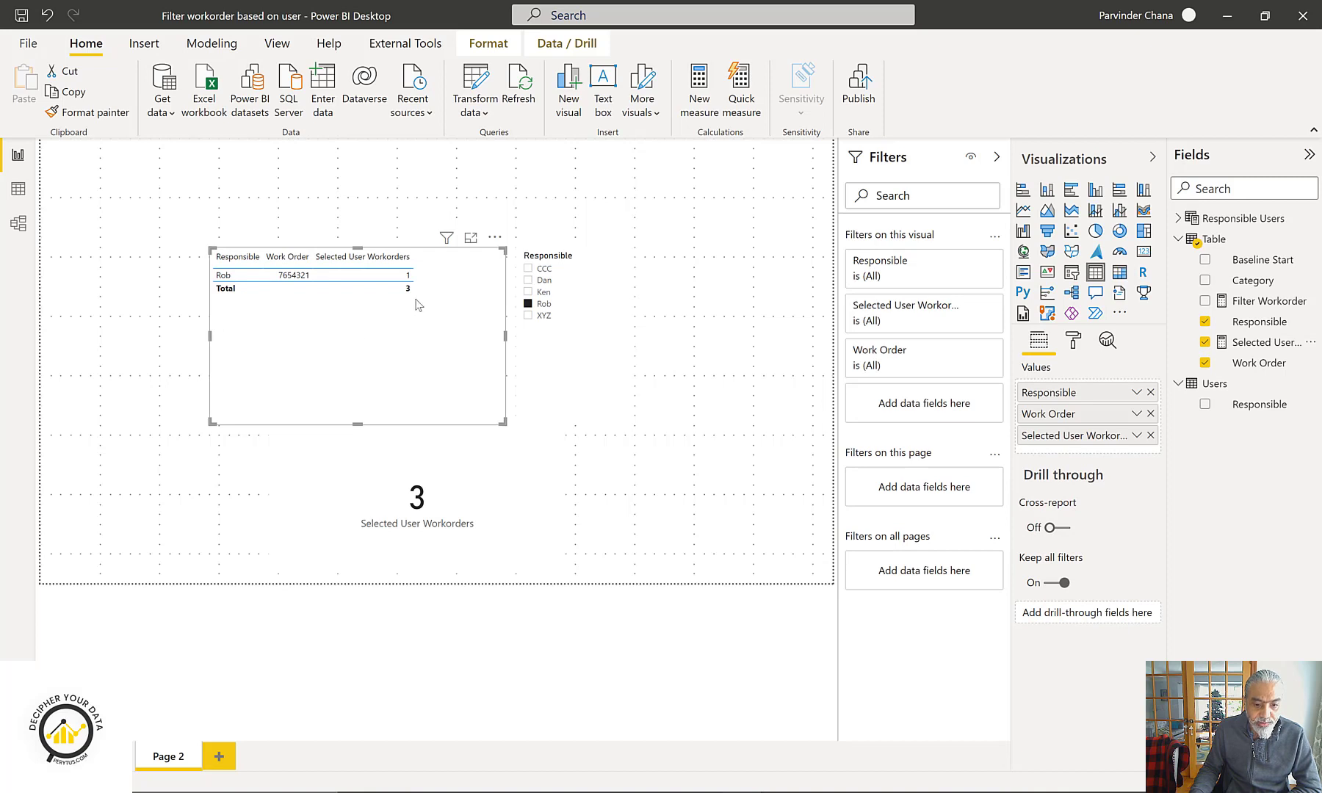
# - Check the table's rows against its total by selecting the third, second, first and again the second user in the Responsible slicer
pyautogui.click(543, 292)
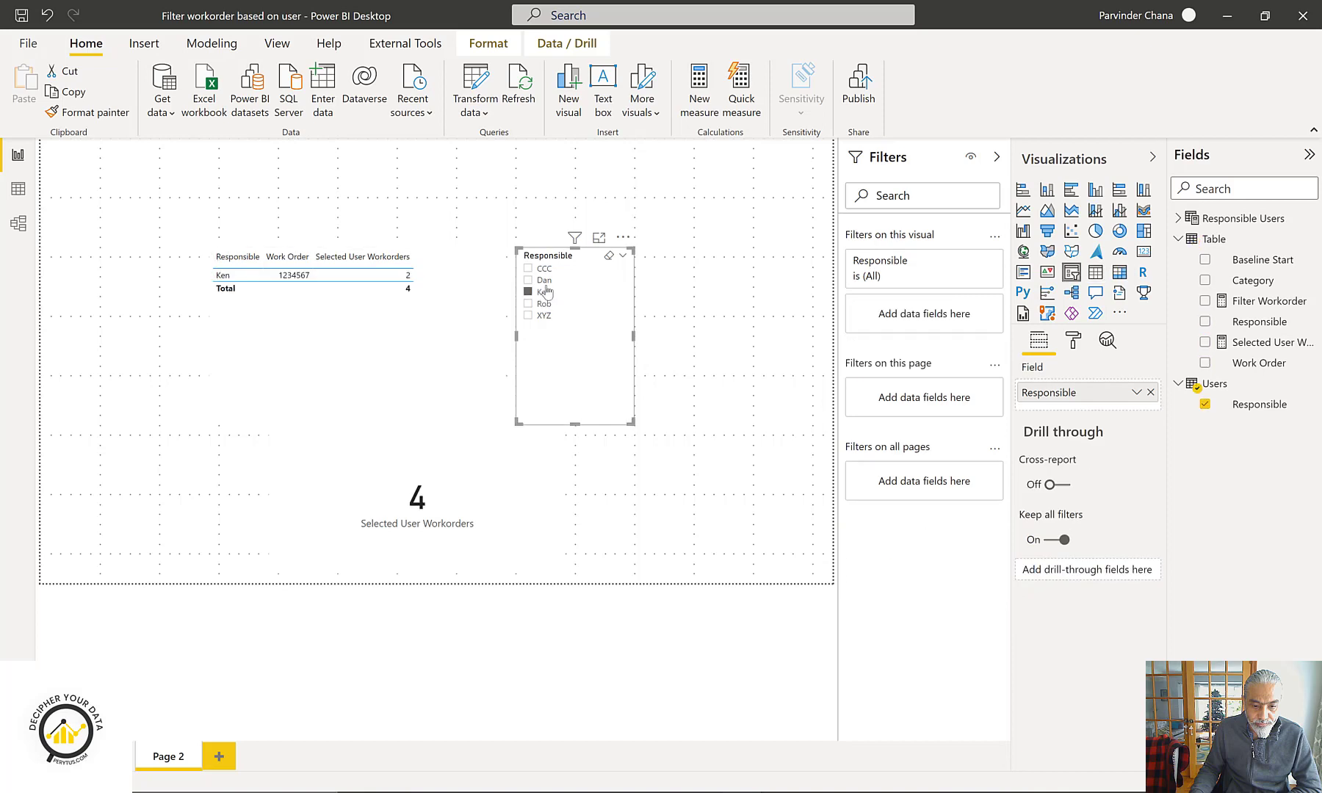
pyautogui.click(547, 282)
pyautogui.click(543, 269)
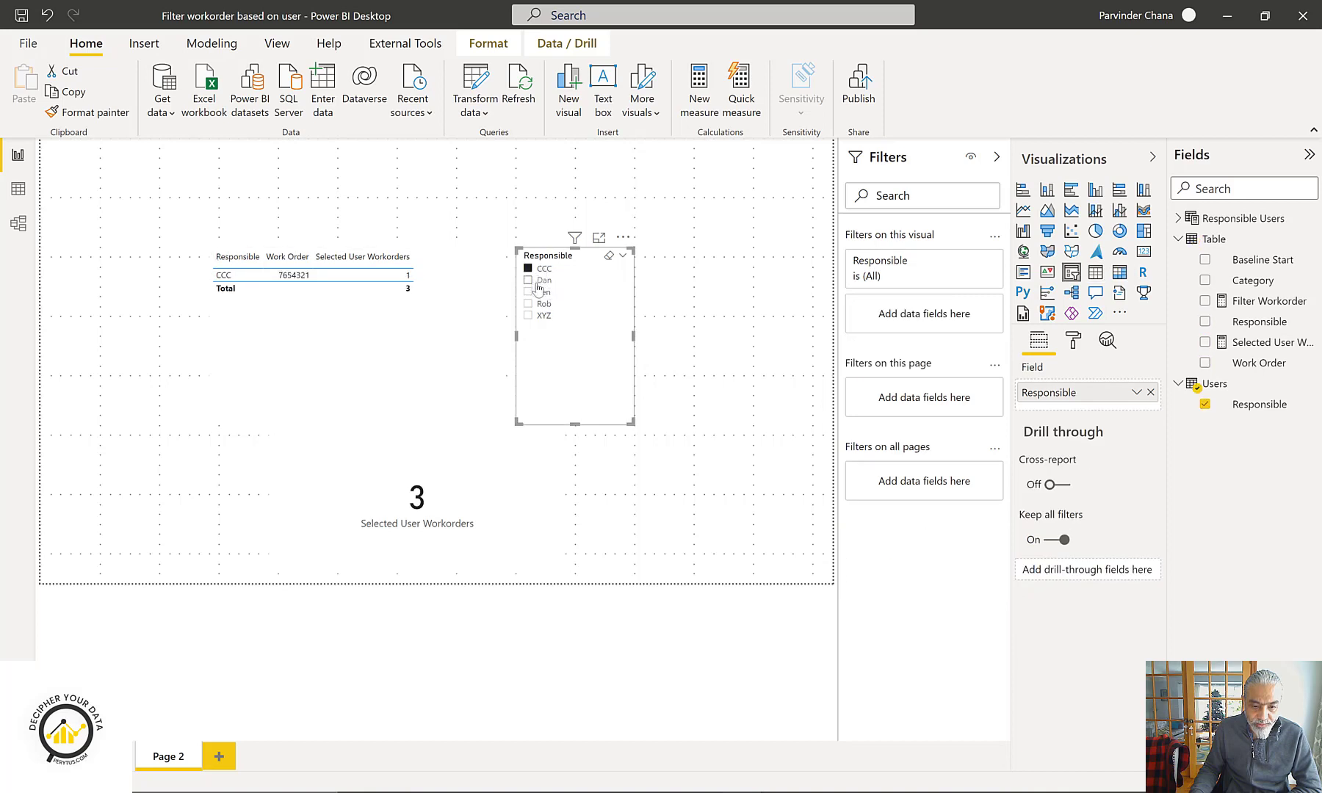
pyautogui.click(540, 281)
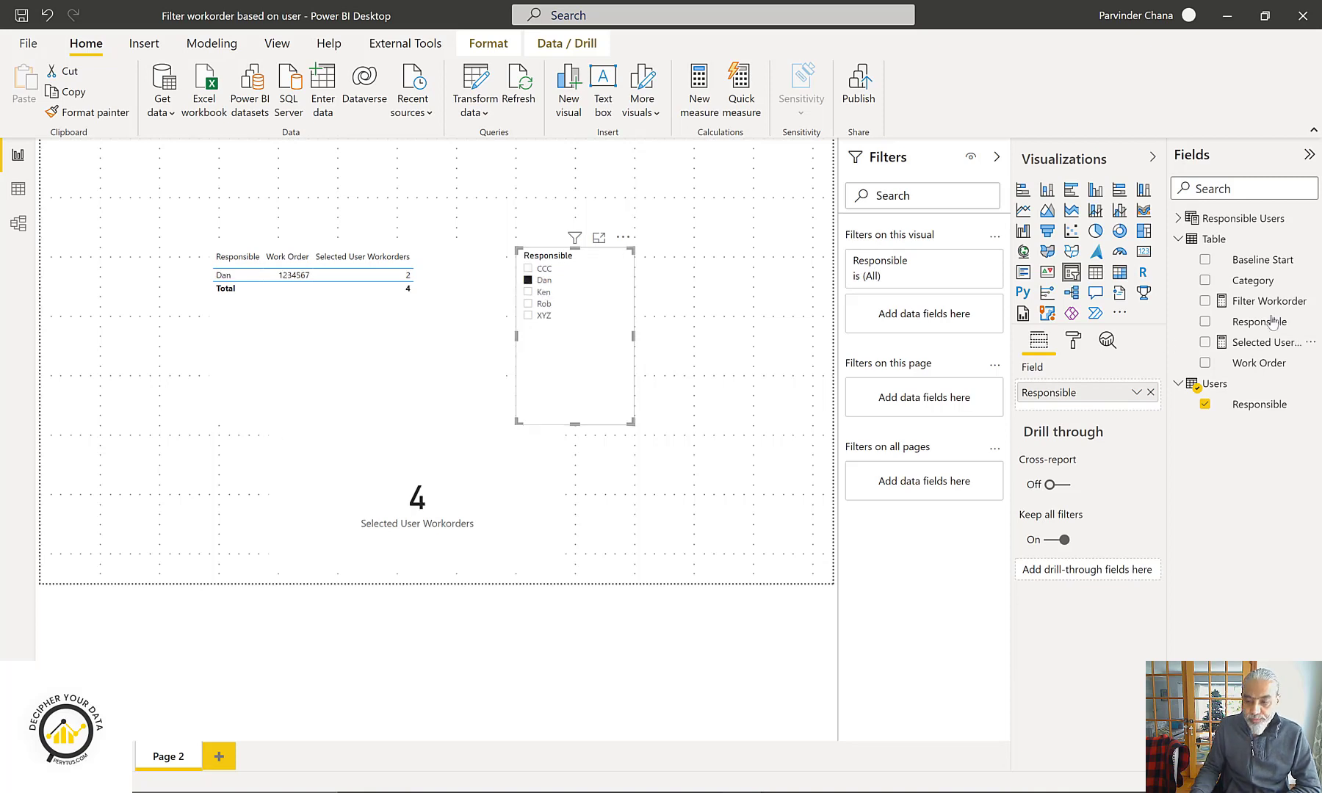
# - Review the TREATAS filter on 'Responsible Users'[Responsible] in the Selected User Workorders measure and compare it with the table visual's rows
pyautogui.click(1257, 343)
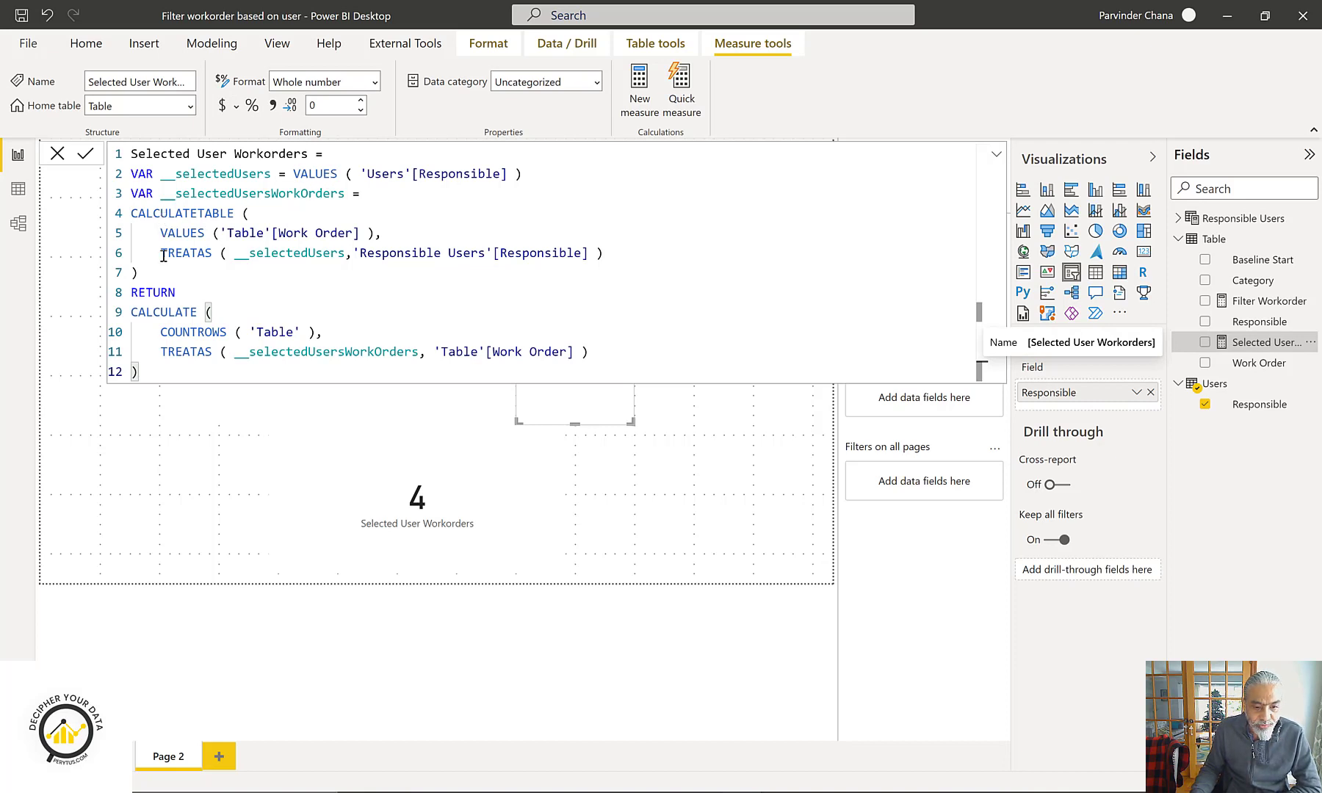
pyautogui.moveTo(162, 254); pyautogui.dragTo(582, 252)
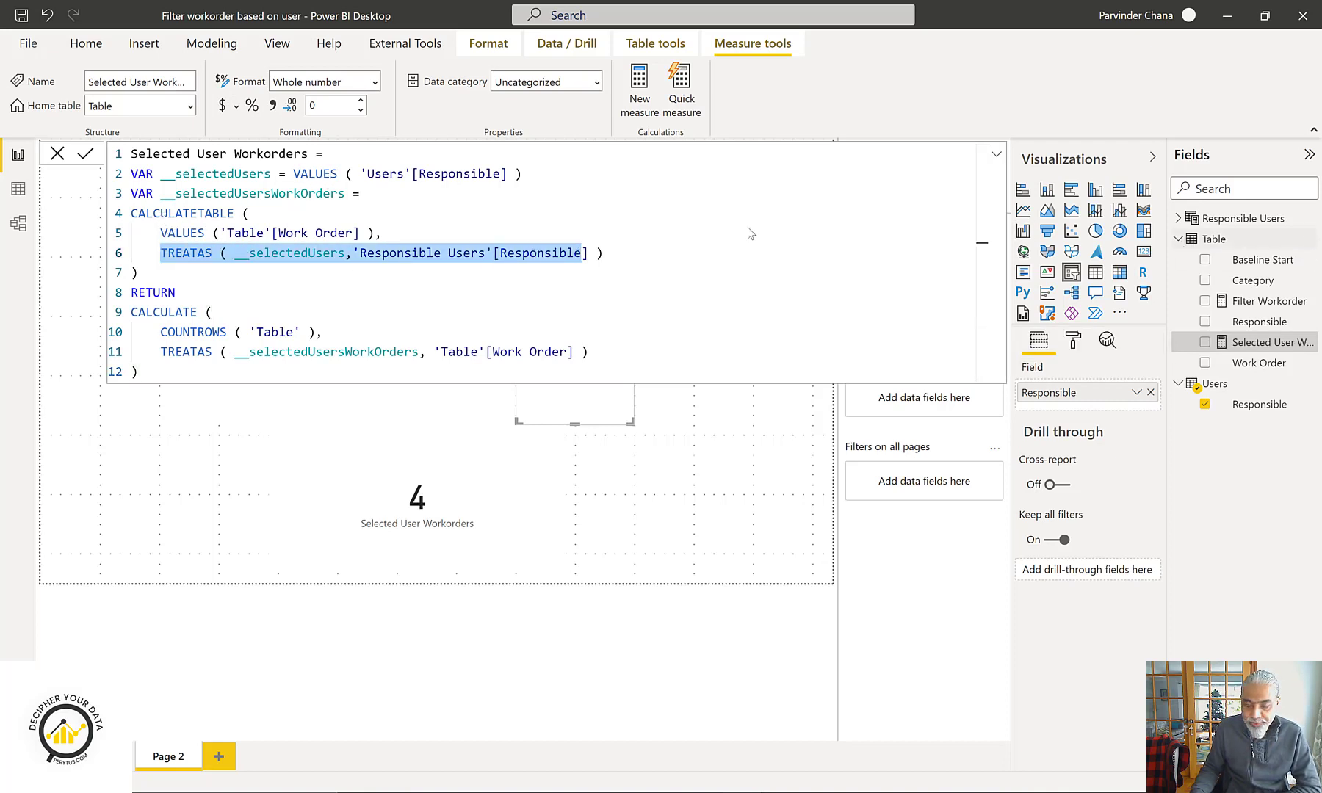
pyautogui.click(402, 391)
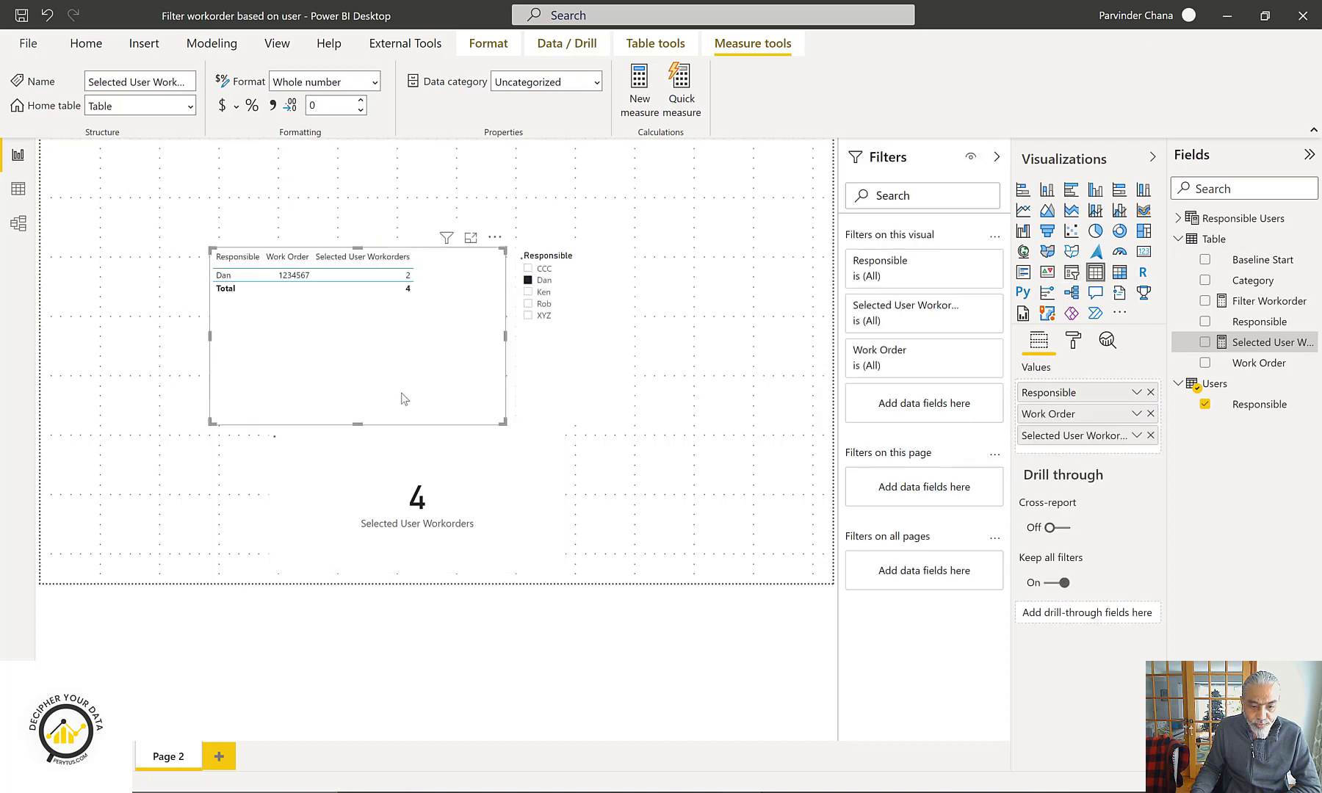
pyautogui.click(528, 280)
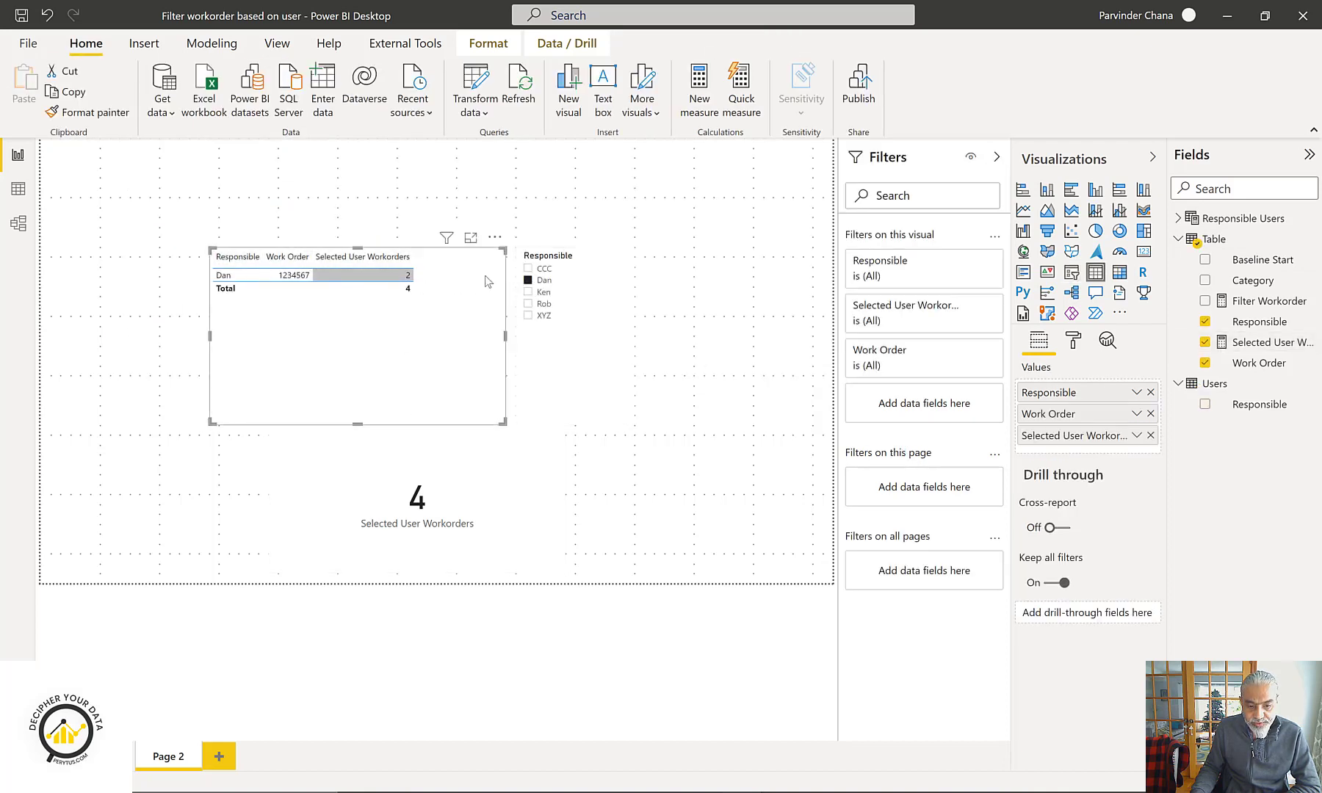
# - Add ALL ( 'Table' ) on a new line after VALUES in the Selected User Workorders measure's CALCULATETABLE and commit the measure
pyautogui.click(1244, 342)
pyautogui.click(458, 239)
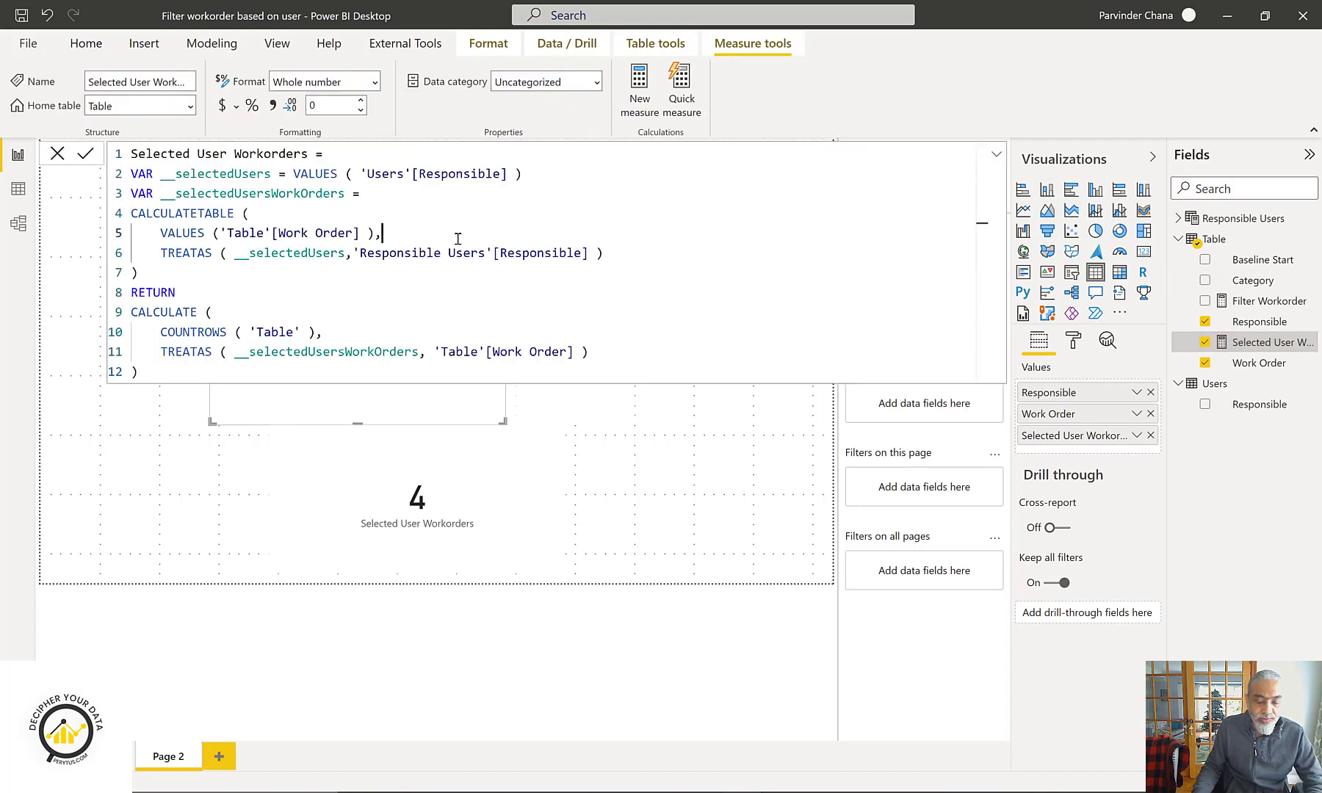
pyautogui.press('Return')
pyautogui.write('ALL ')
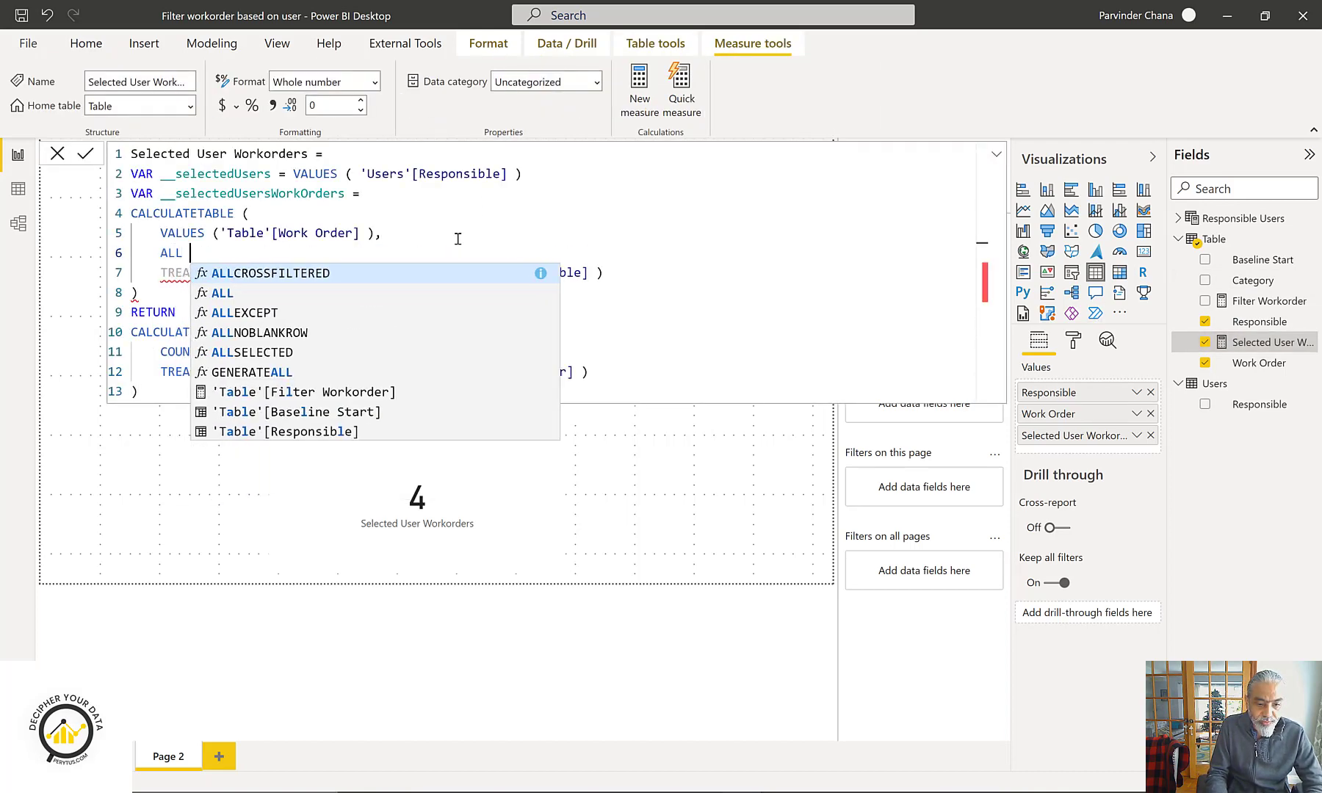
pyautogui.write("( 'Table ")
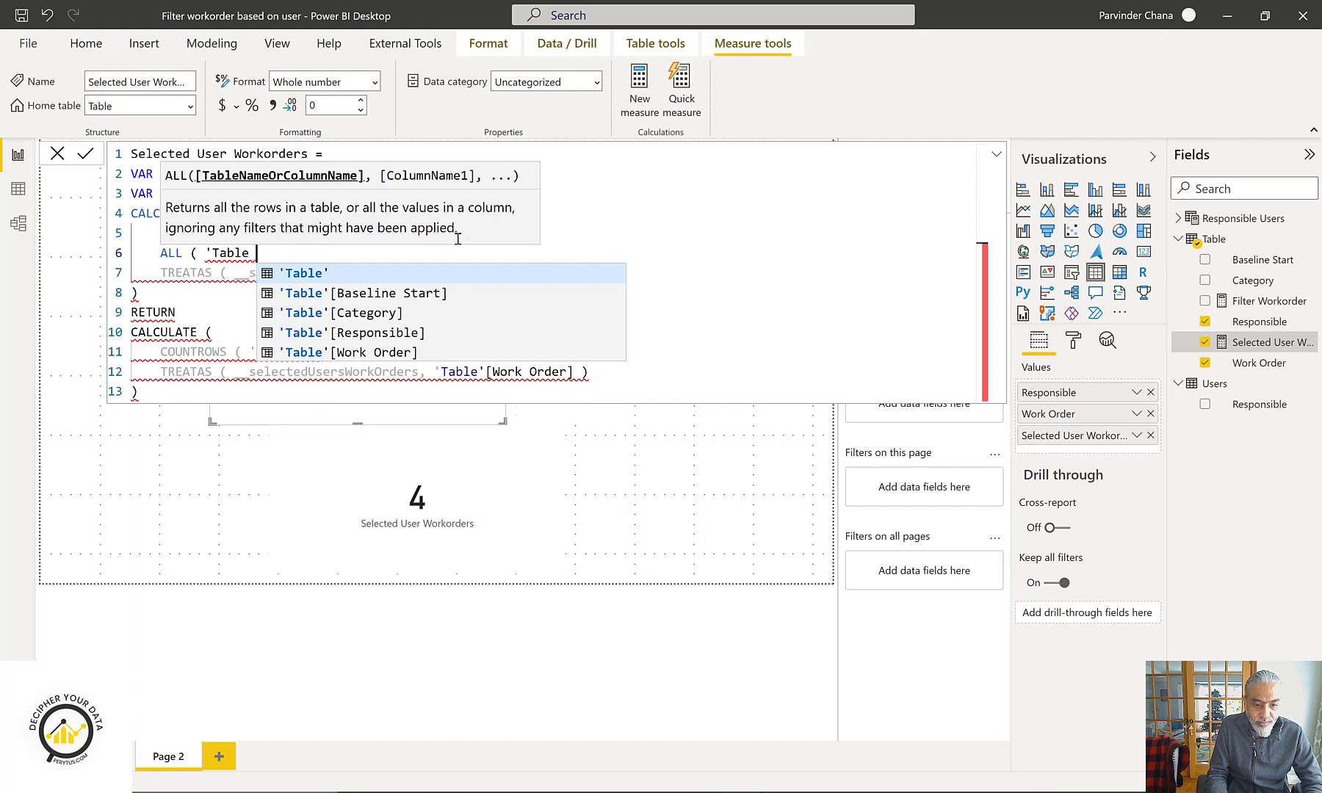
pyautogui.write("' ),")
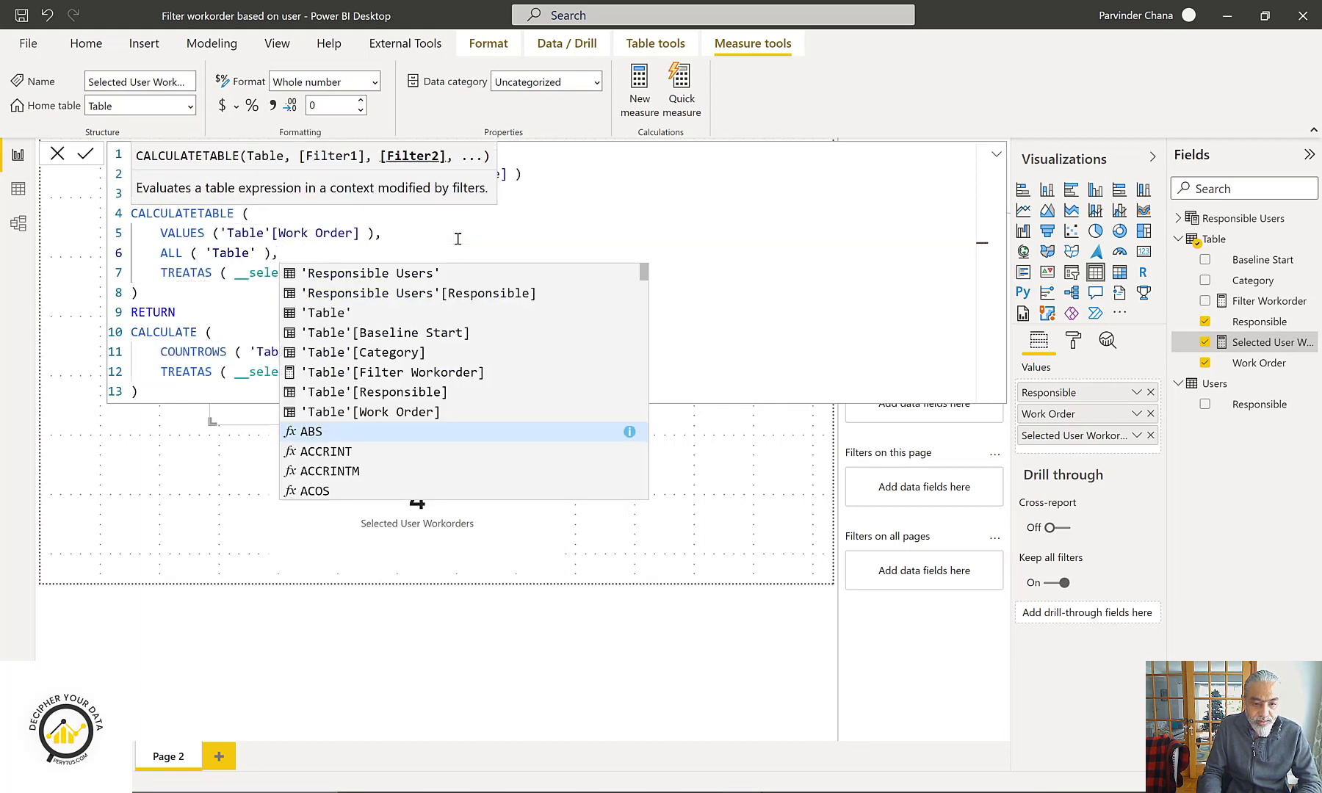
pyautogui.press('Escape')
pyautogui.press('Down')
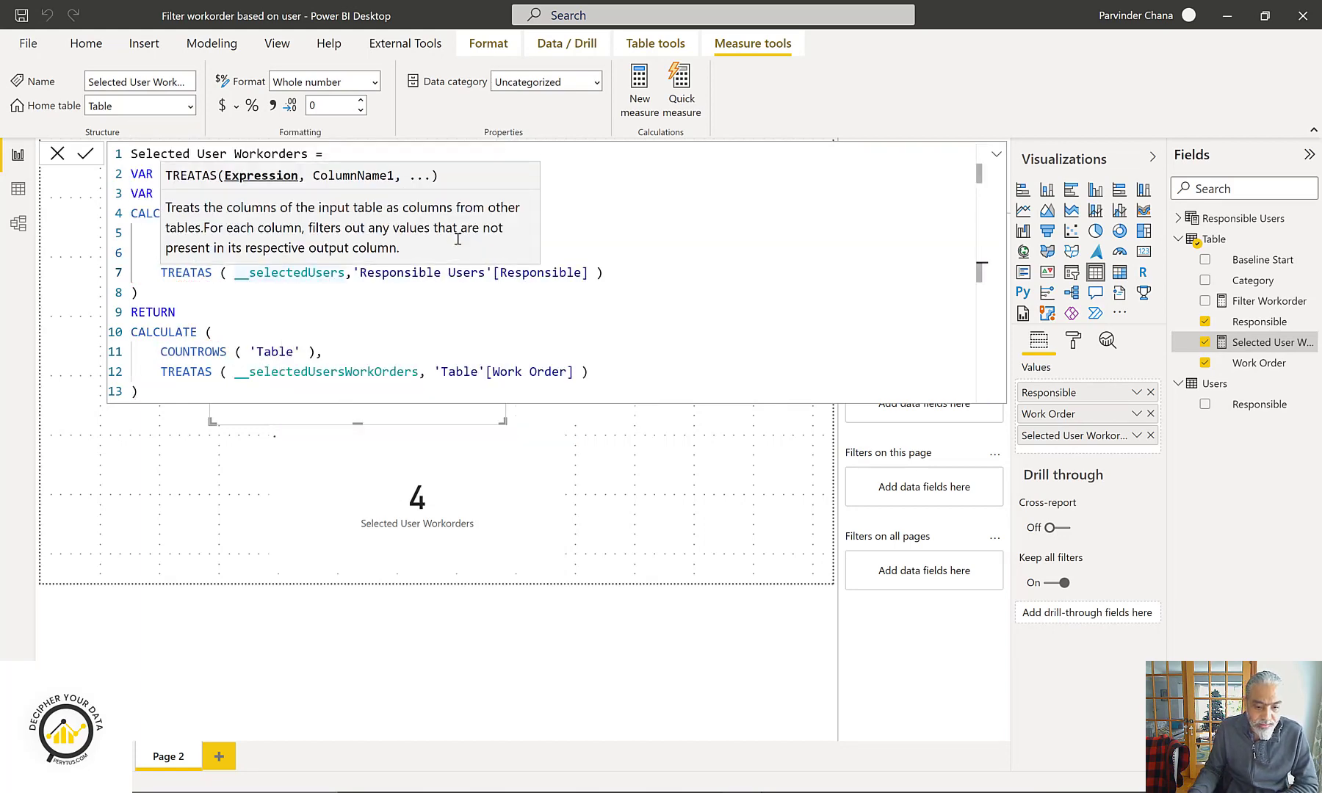
pyautogui.press('Return')
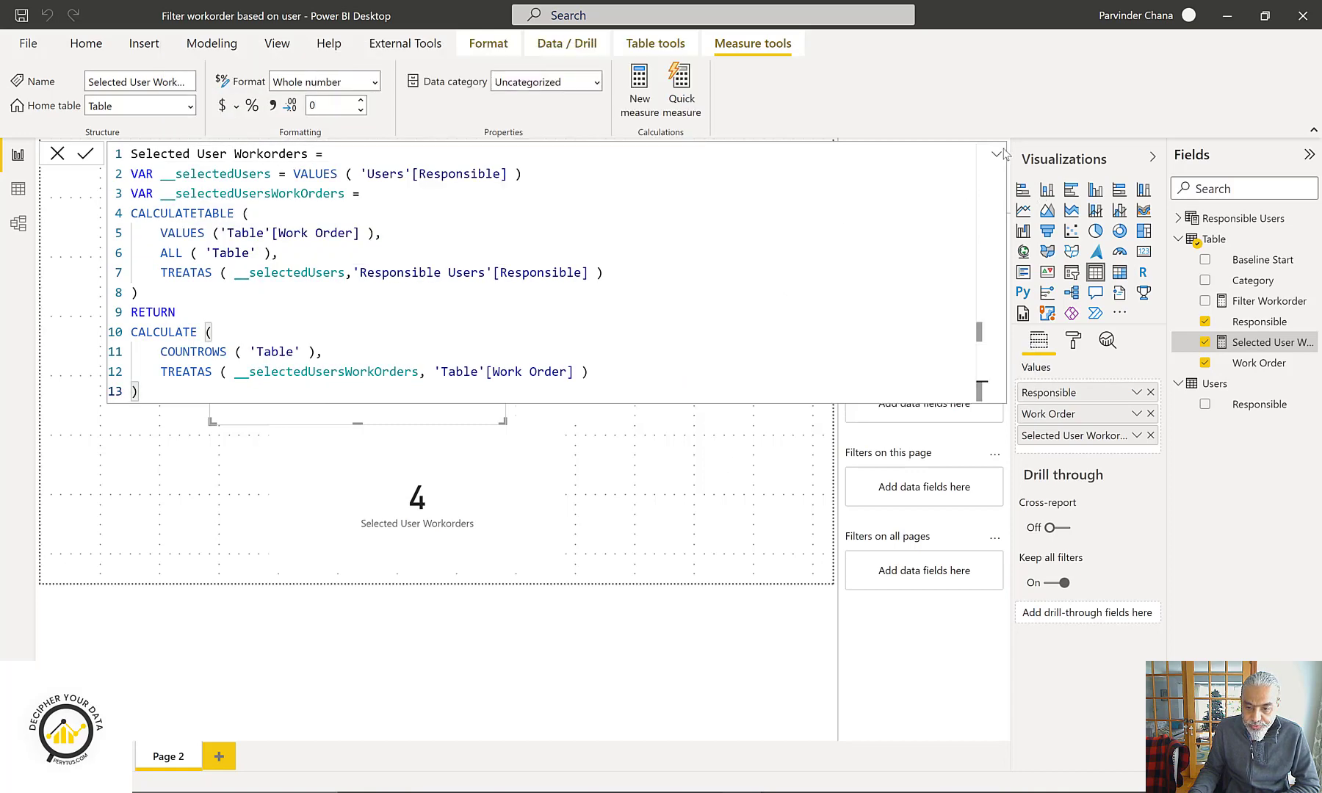
pyautogui.click(997, 156)
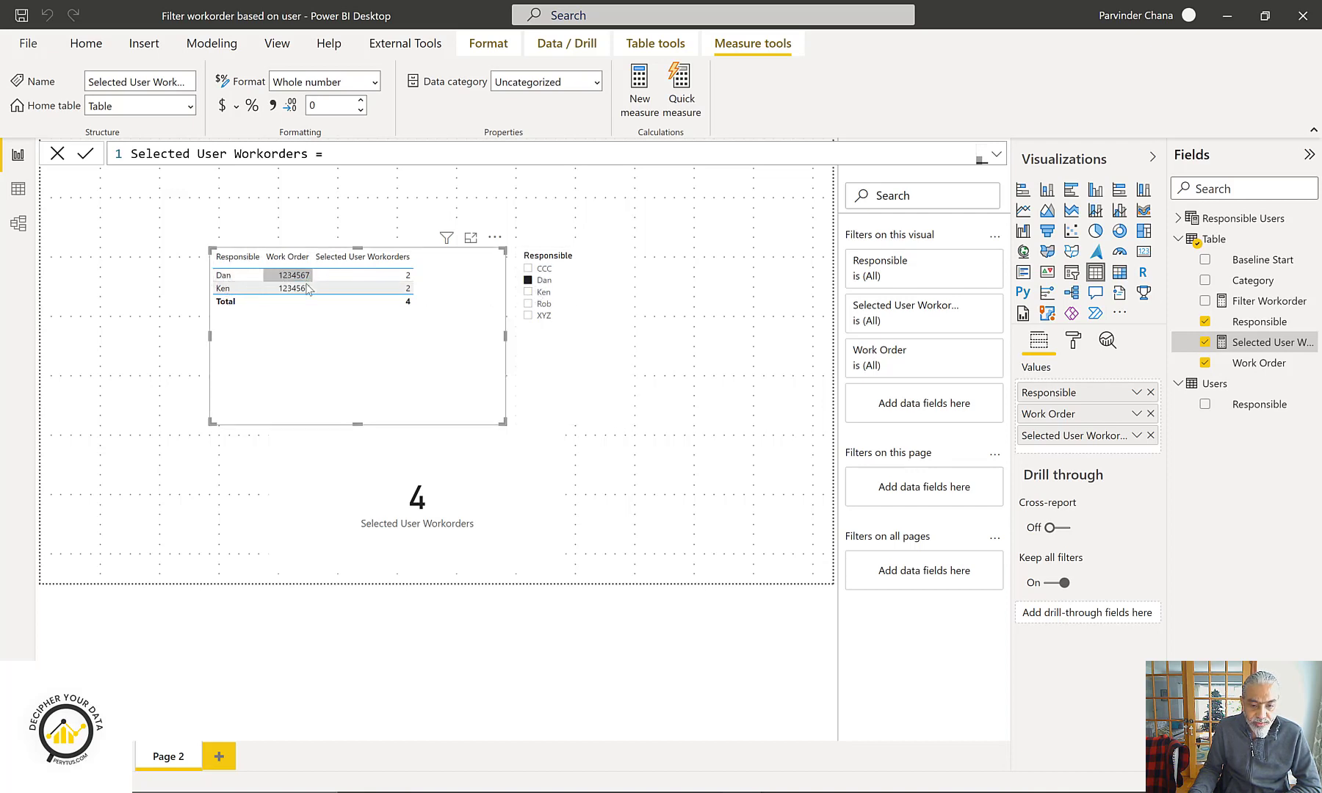
# - Check the table's rows against its total by selecting several users one at a time in the Responsible slicer, ending on XYZ
pyautogui.click(530, 303)
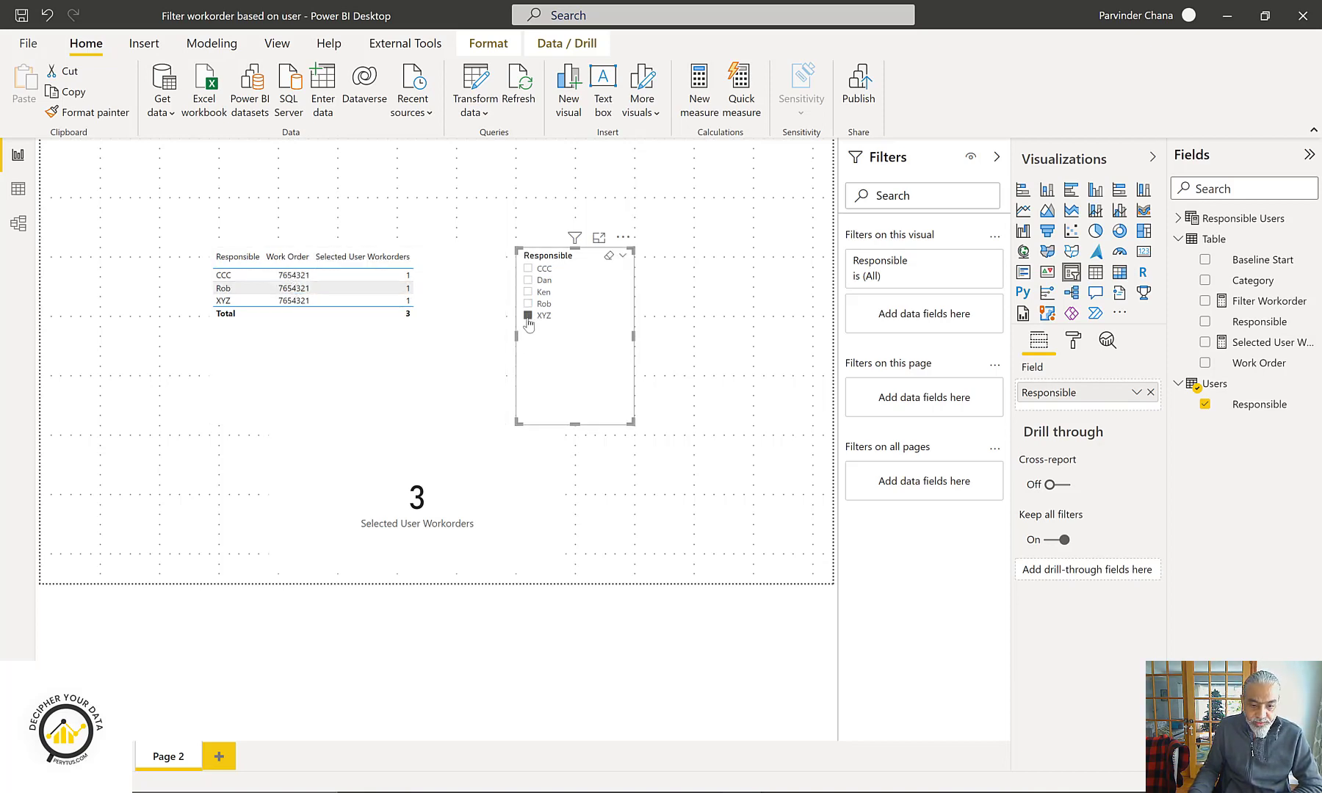
pyautogui.click(527, 280)
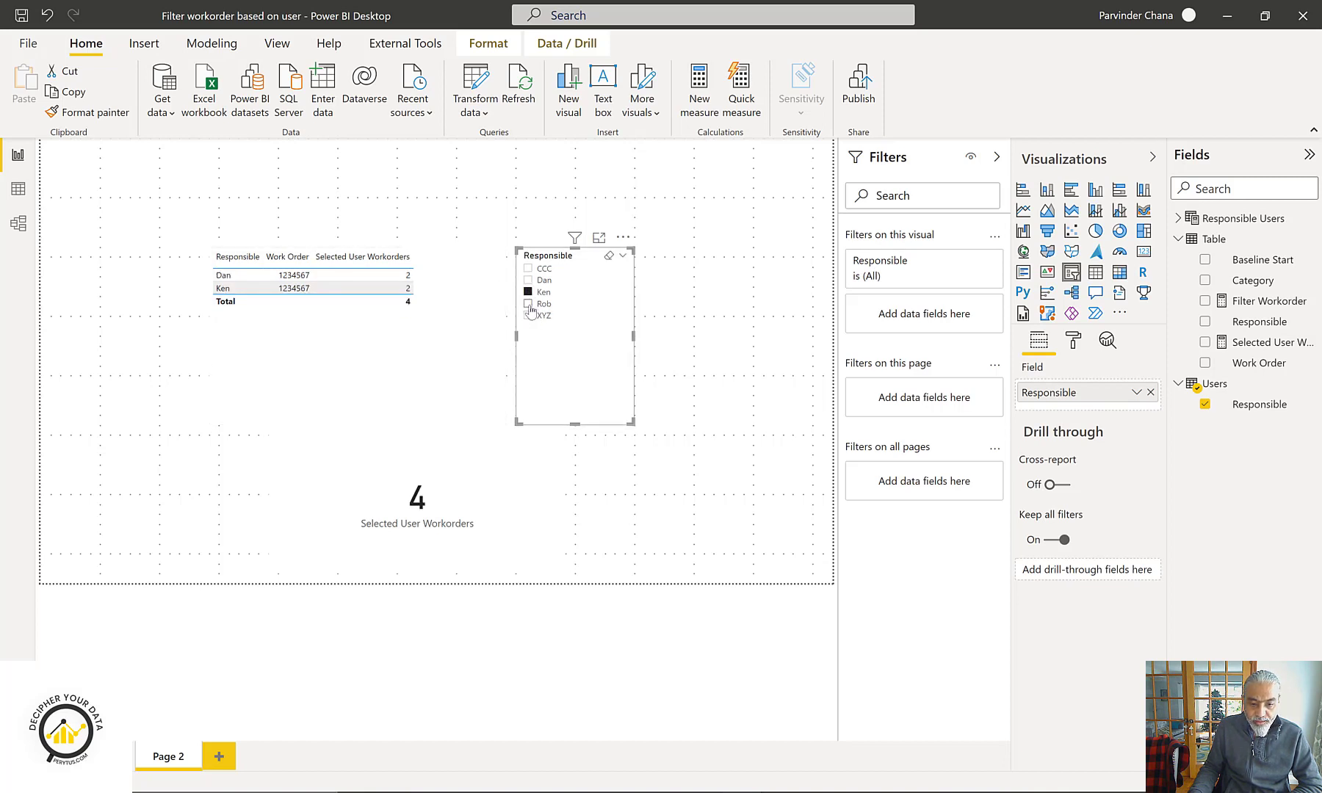
pyautogui.click(528, 304)
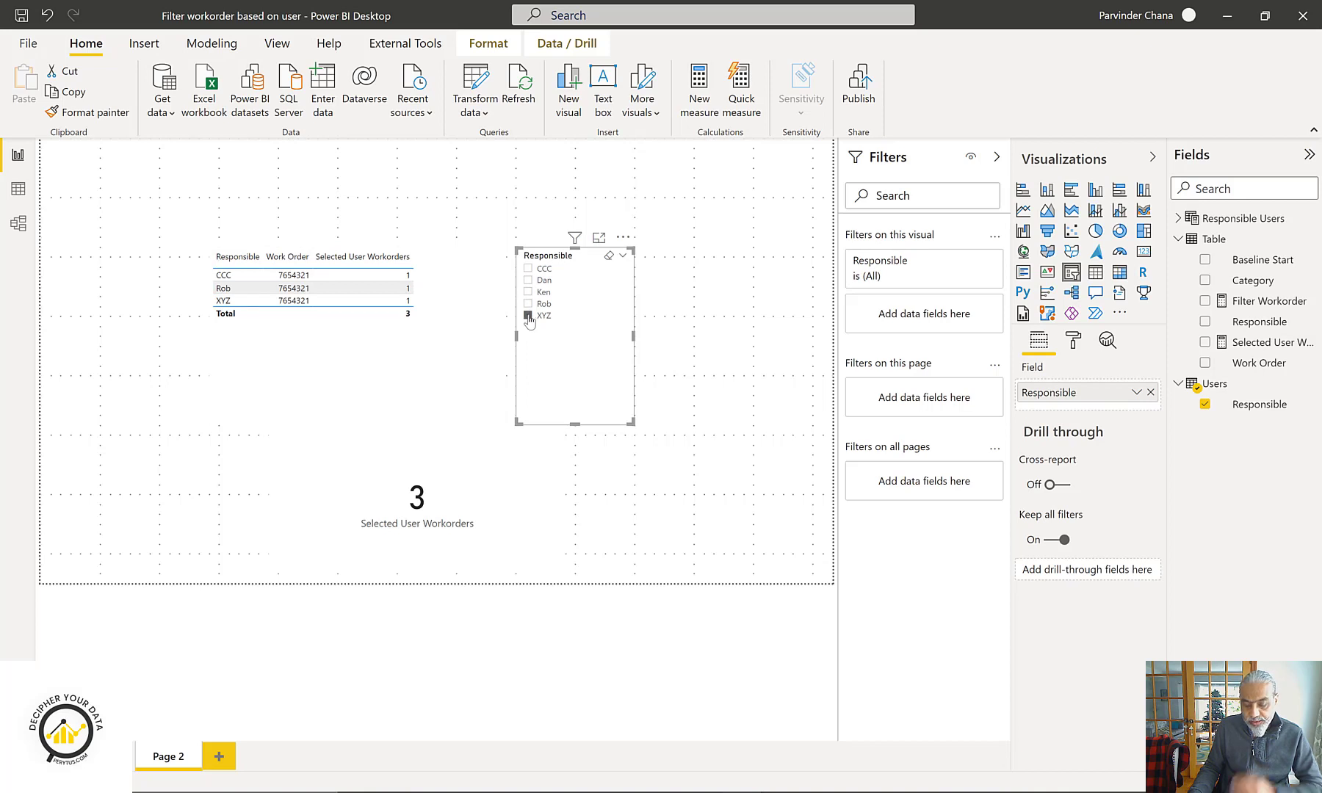
# - Replace the table visual's Selected User Workorders column with a visual-level filter on that measure set to is not blank
pyautogui.click(437, 376)
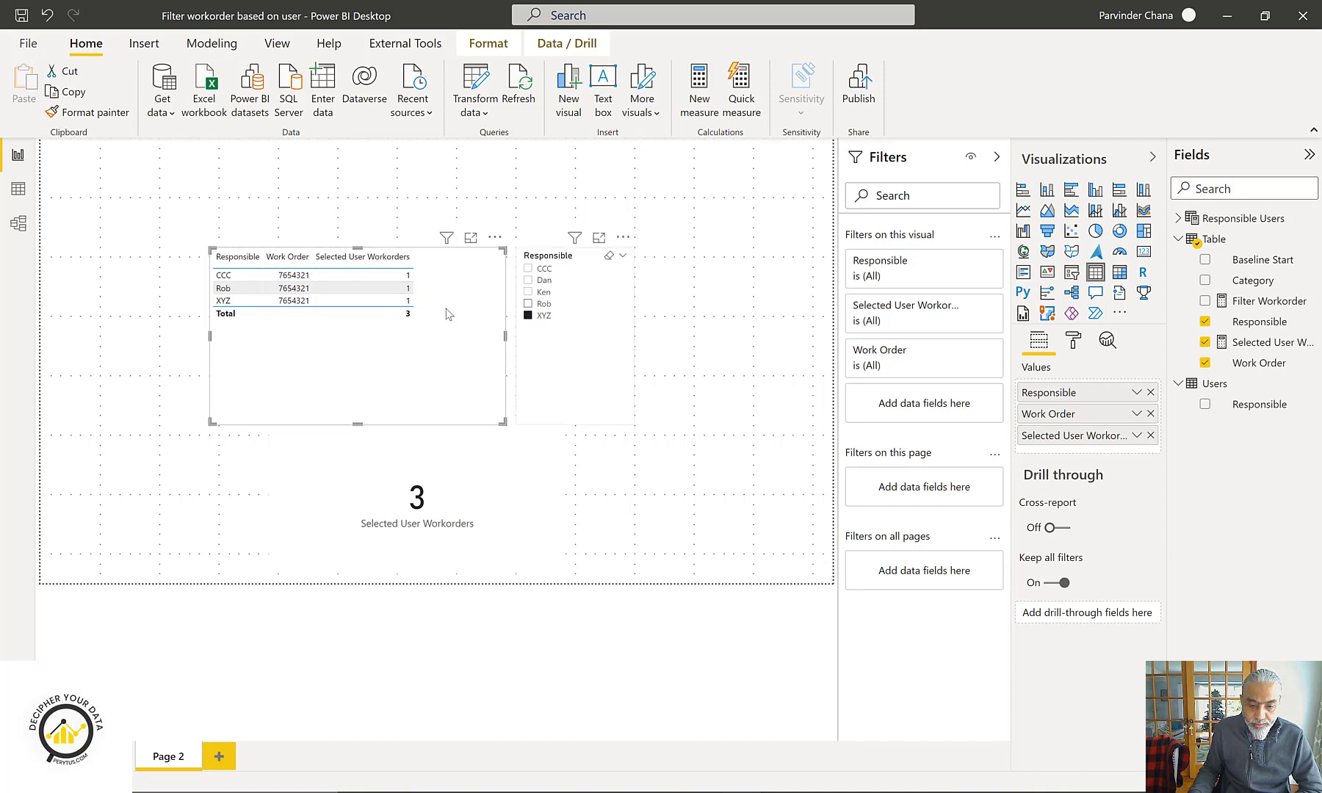
pyautogui.click(1150, 436)
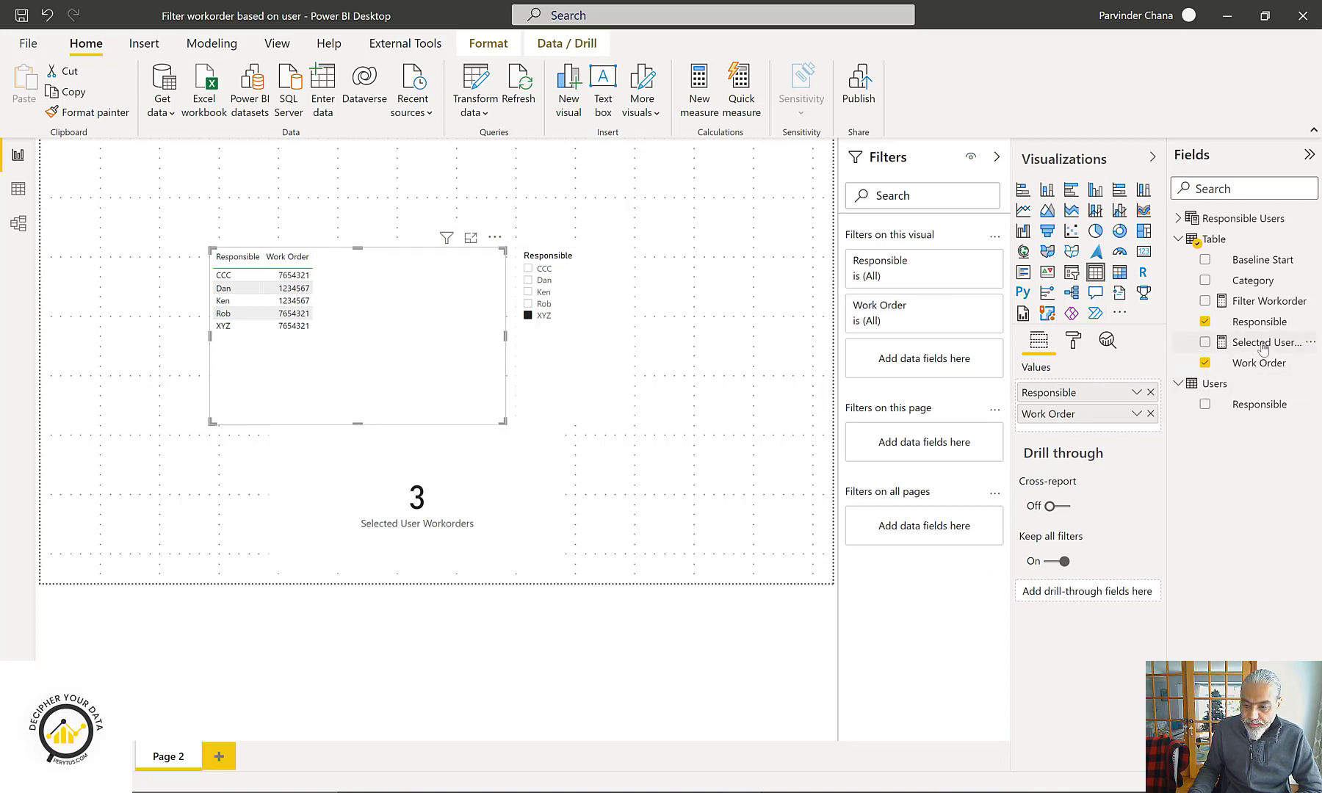
pyautogui.moveTo(1262, 348); pyautogui.dragTo(914, 360)
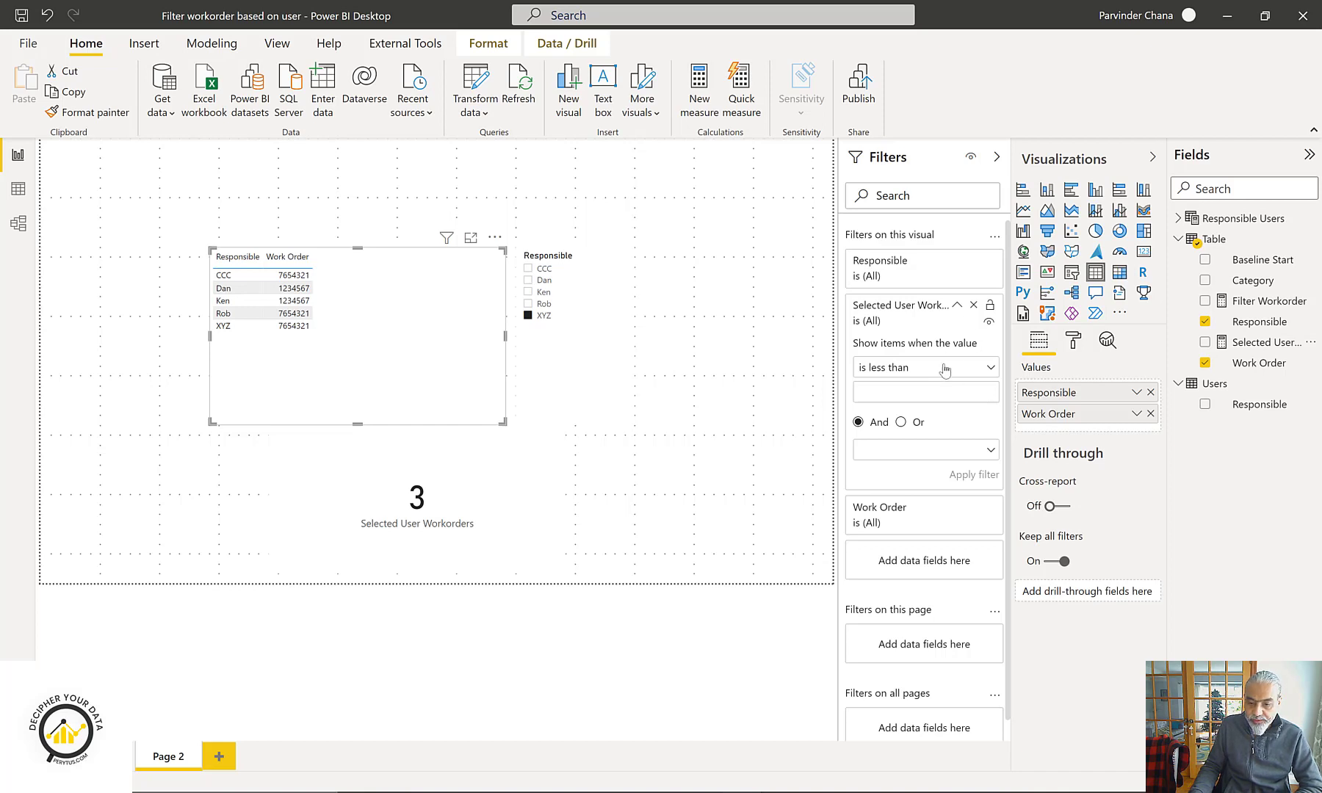
pyautogui.click(946, 367)
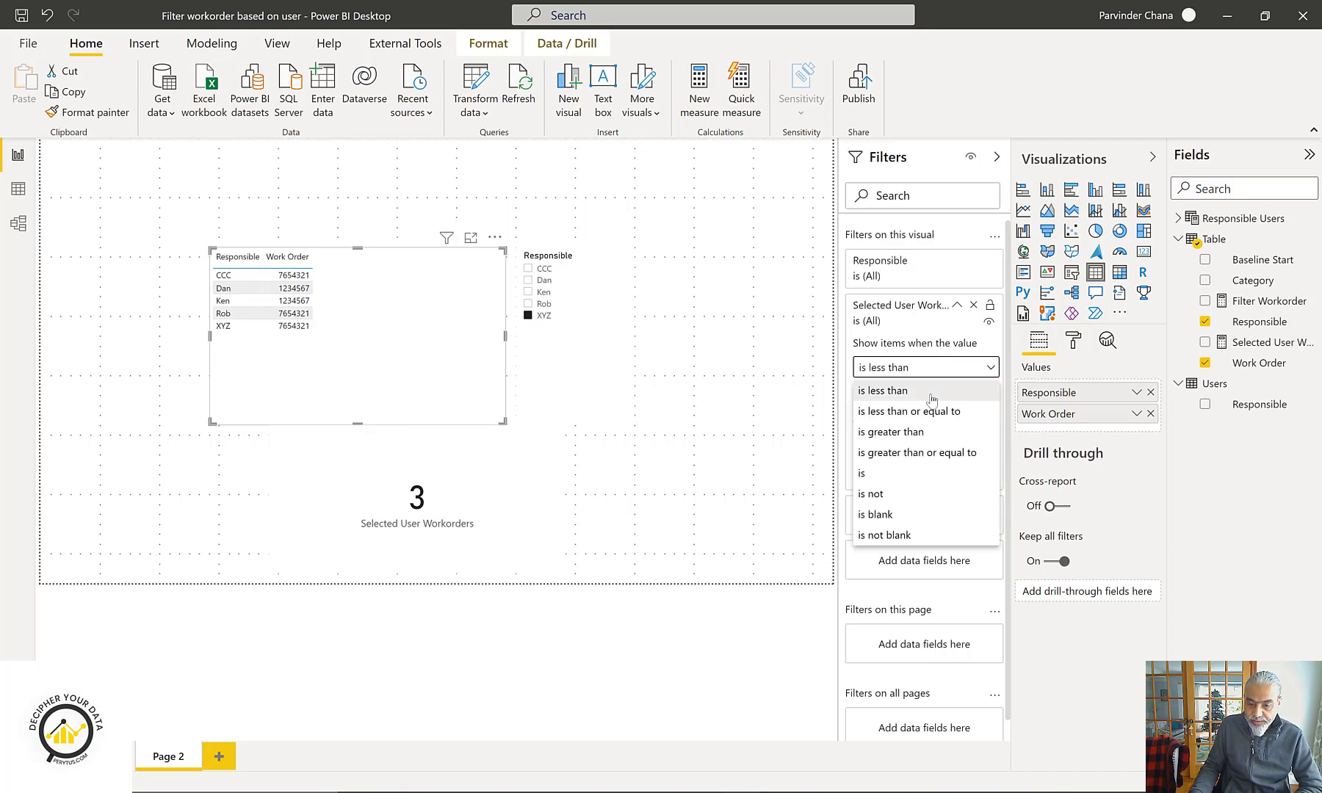
pyautogui.click(907, 537)
pyautogui.click(988, 451)
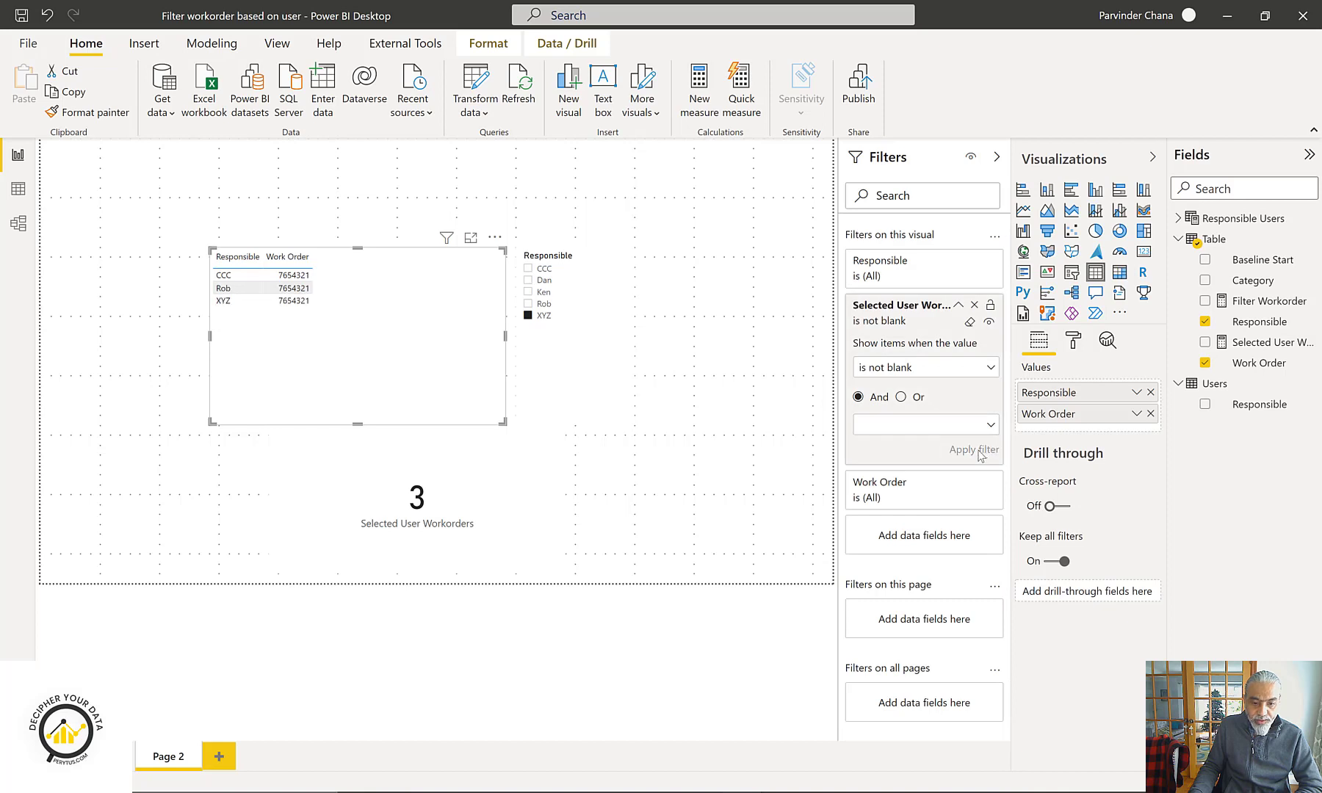
# - Check the filtered table by selecting the third user, the second user together with CCC, XYZ, and the third user again in the Responsible slicer
pyautogui.click(530, 292)
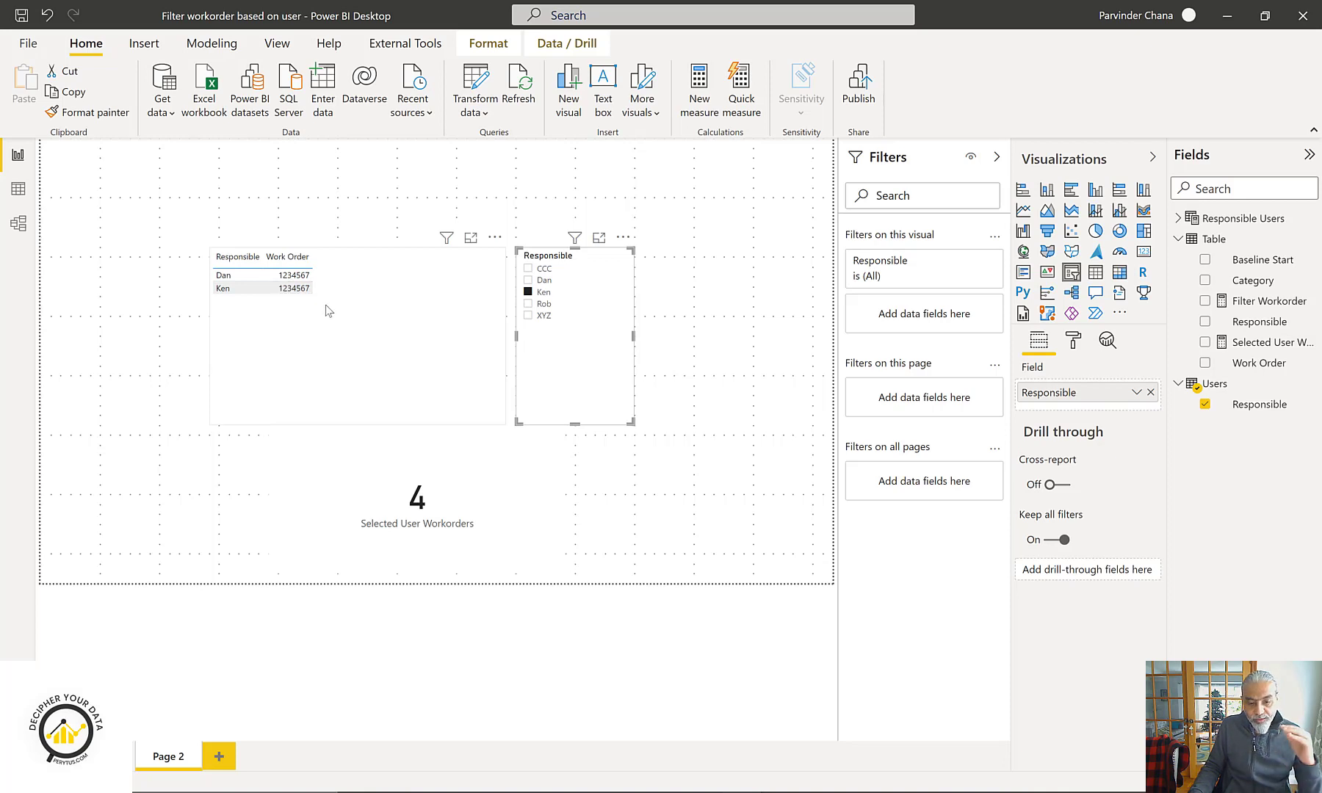
pyautogui.click(543, 281)
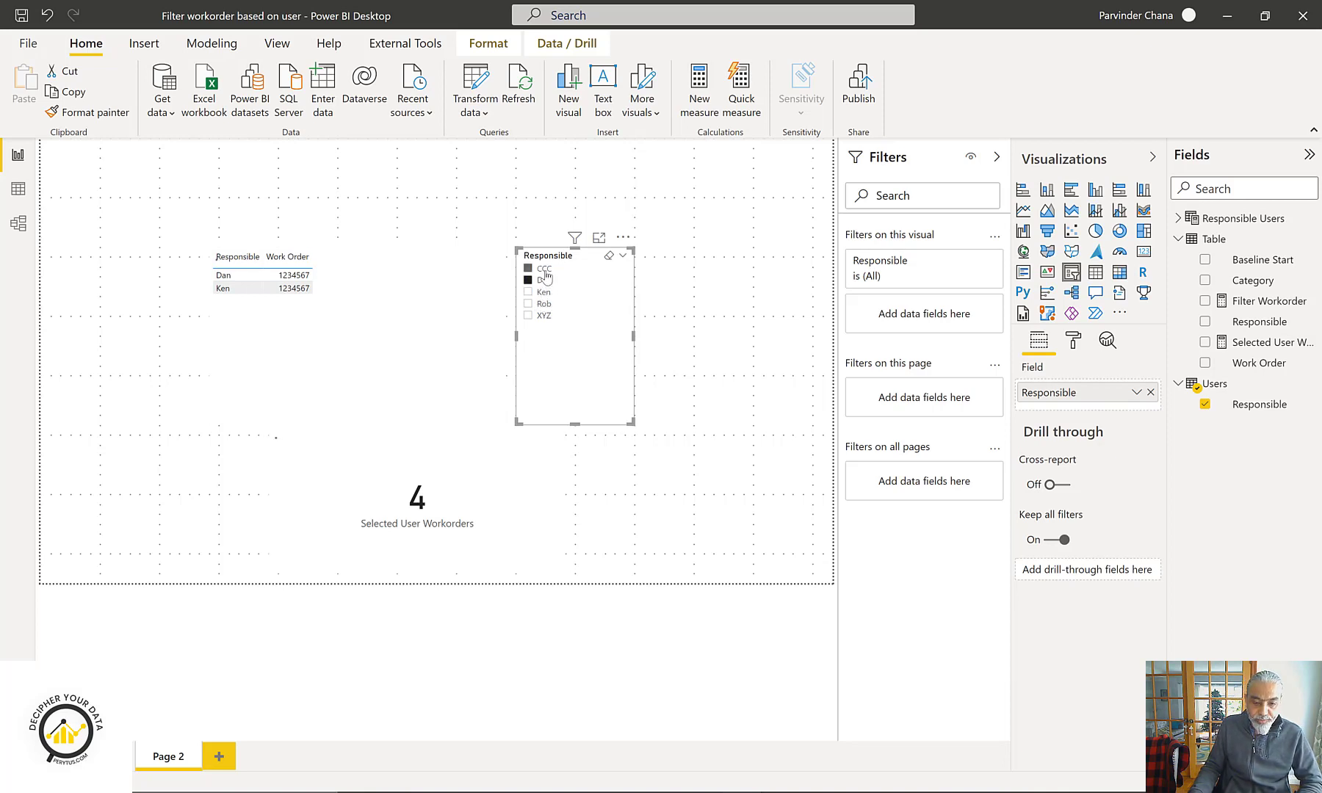
pyautogui.keyDown('ctrl'); pyautogui.click(544, 269); pyautogui.keyUp('ctrl')
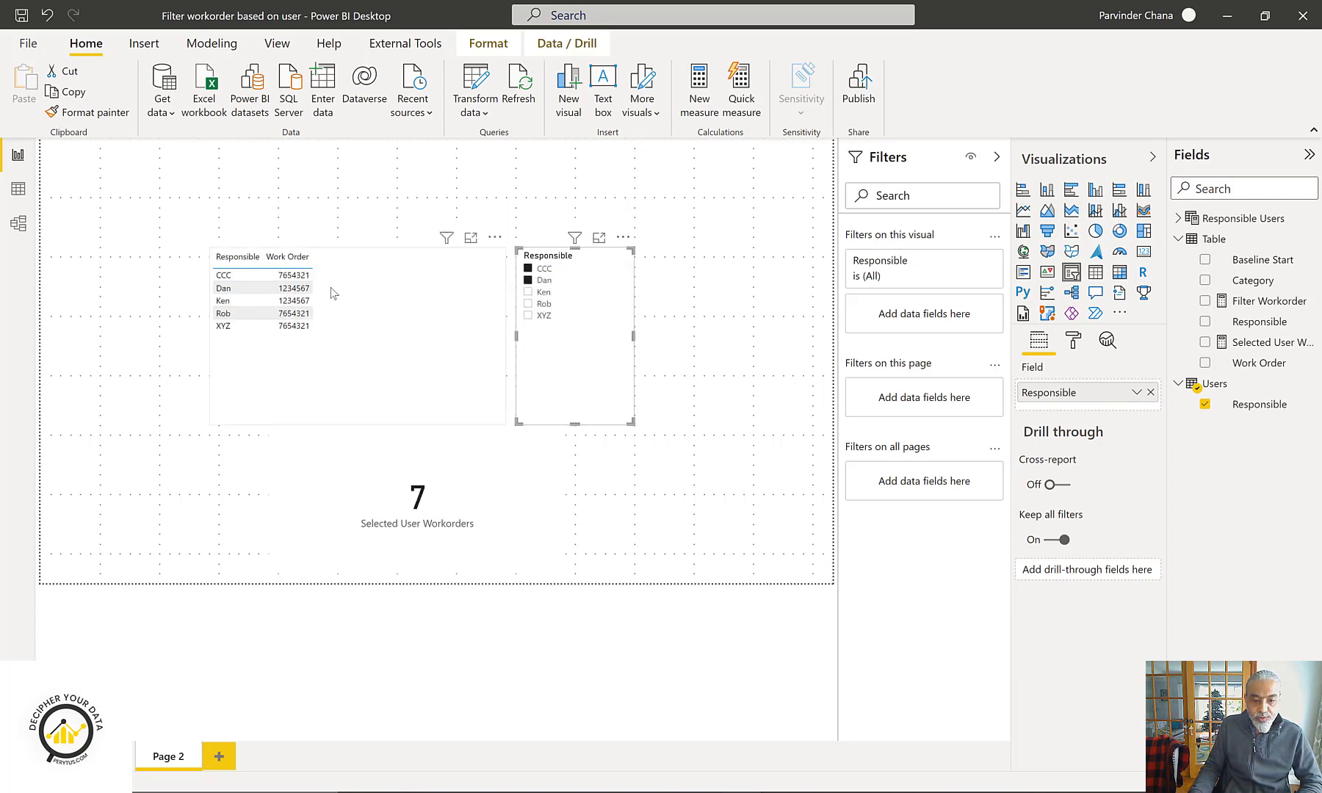
pyautogui.click(533, 317)
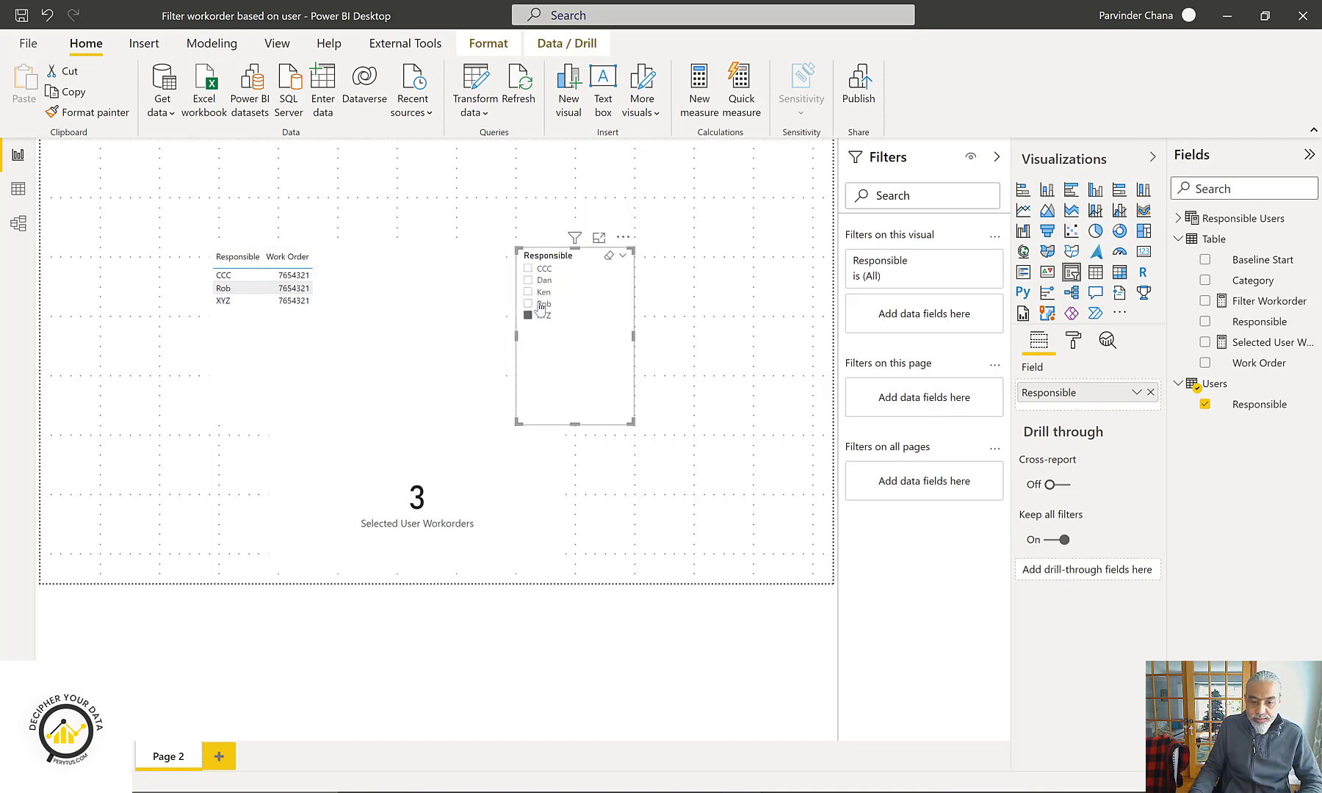
pyautogui.click(541, 292)
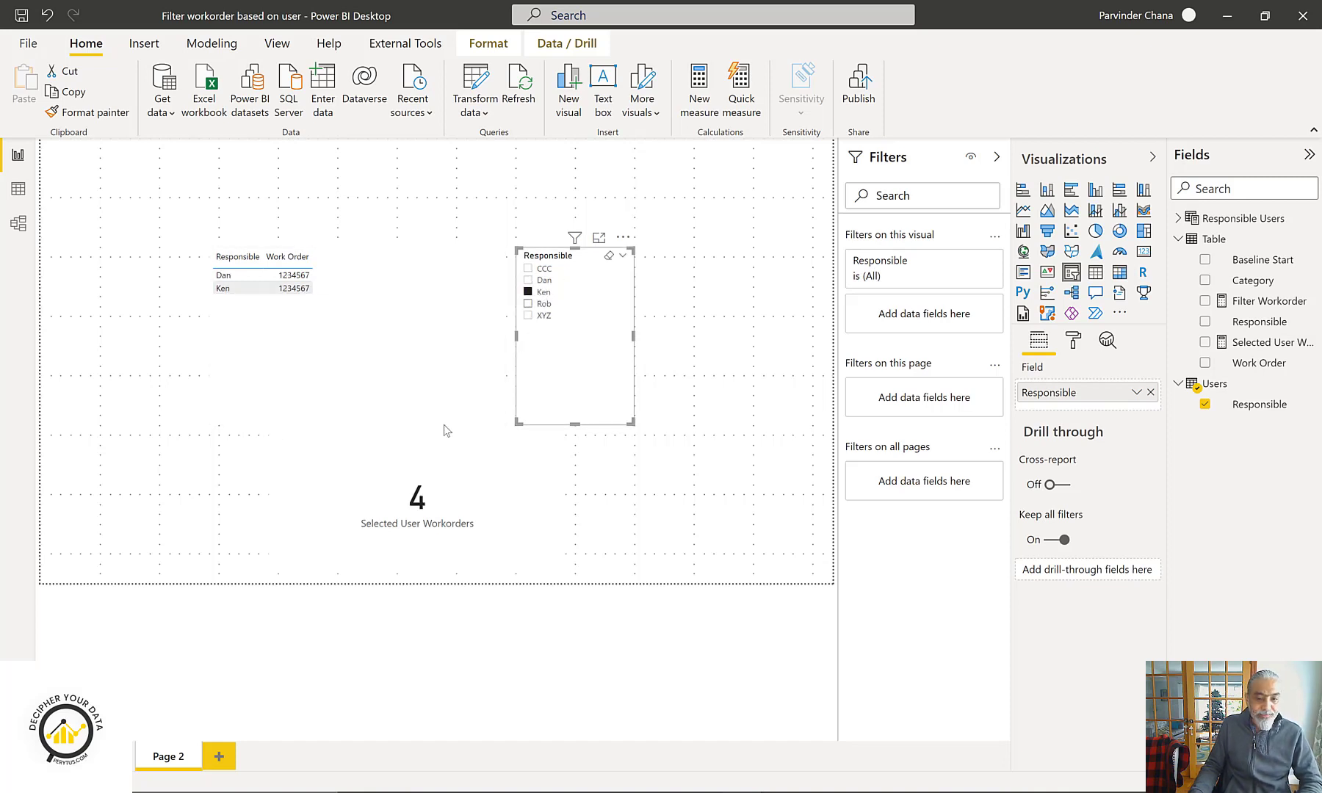
# - Narrow the table visual by moving its left edge inward, keeping its Responsible and Work Order columns fully shown
pyautogui.click(376, 538)
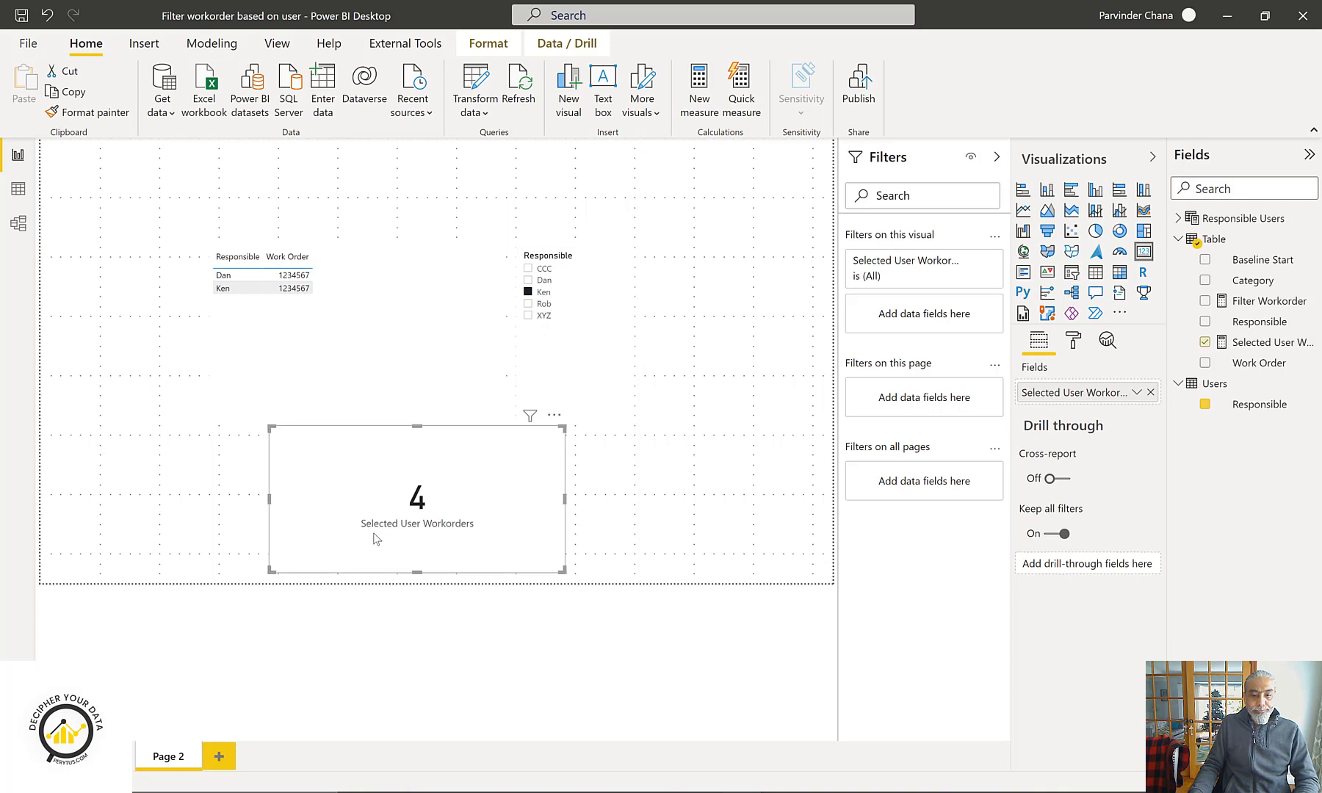
pyautogui.click(411, 323)
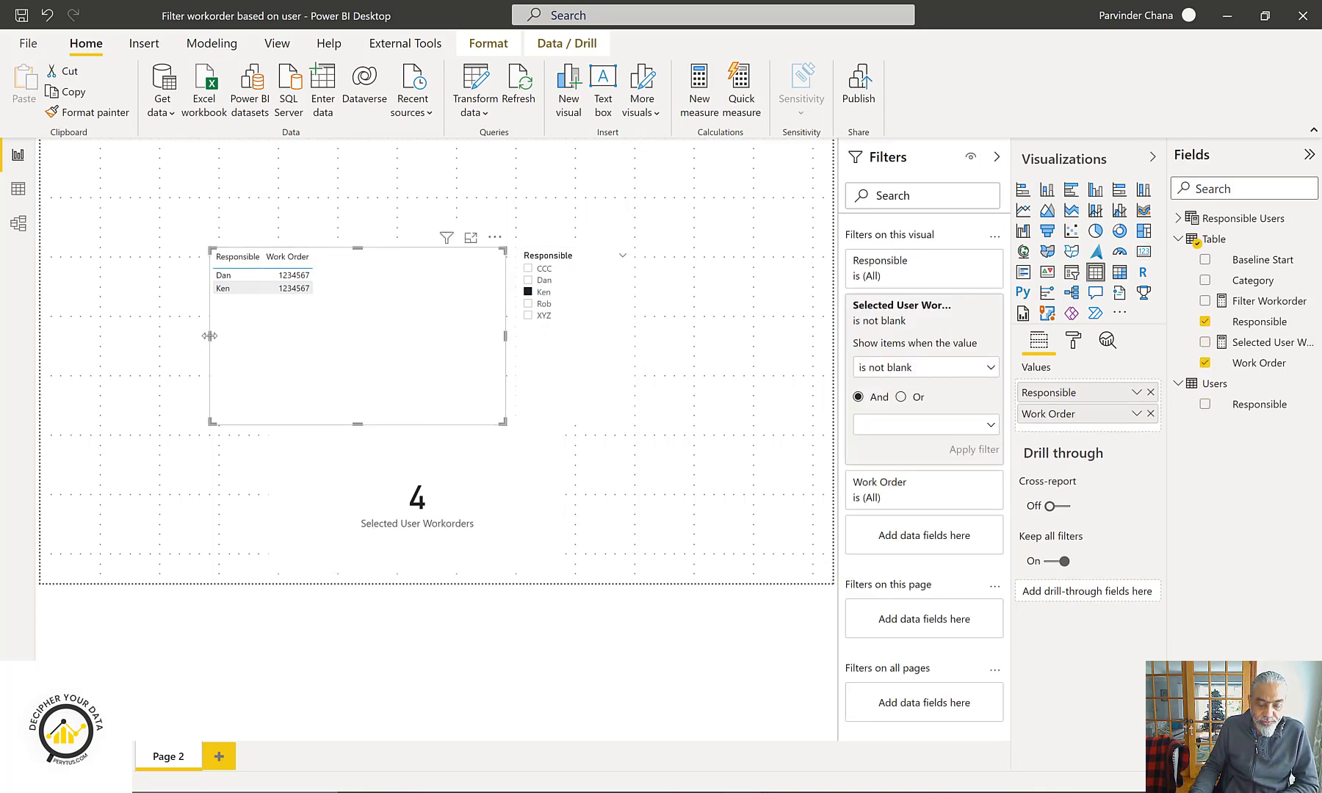
pyautogui.moveTo(209, 335); pyautogui.dragTo(316, 350)
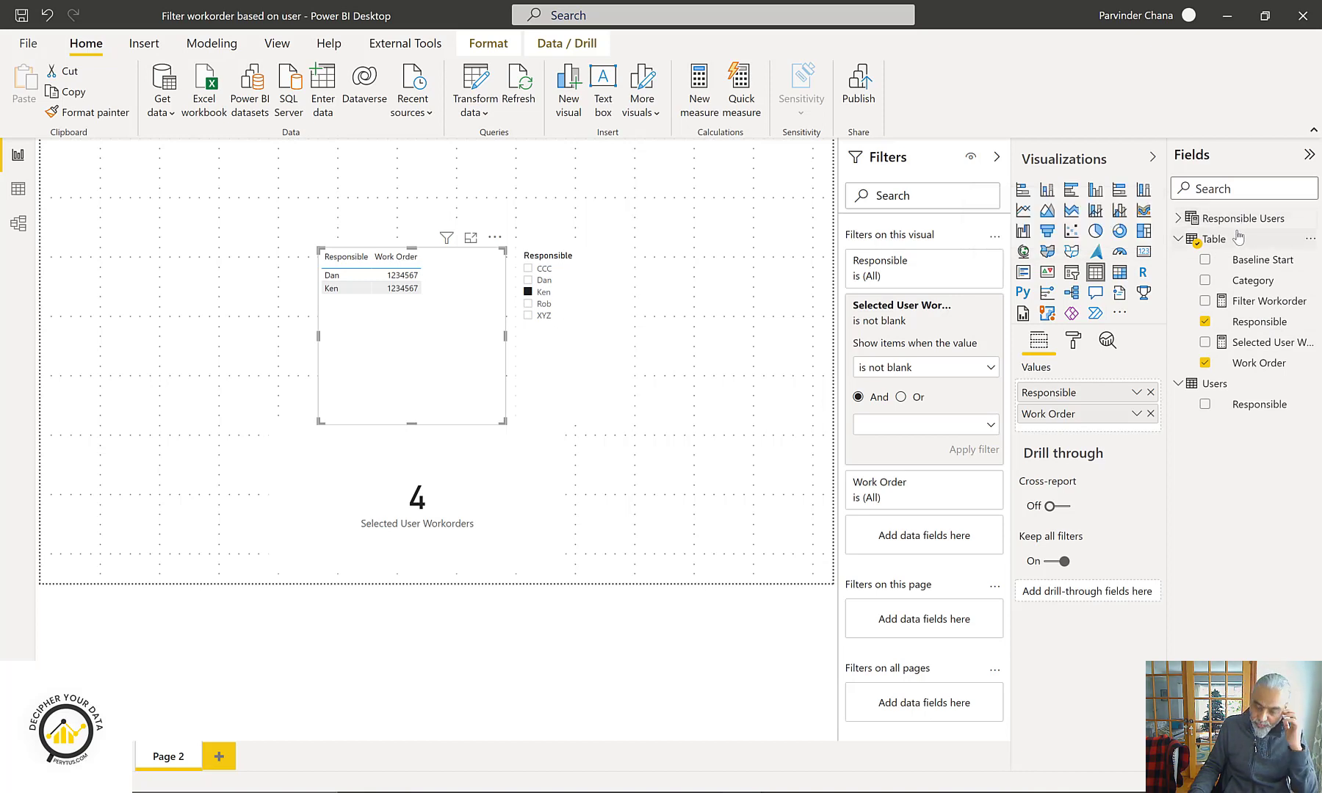
# - Review the variable definitions in the Selected User Workorders measure and insert a space before 'Table'[Work Order] in VALUES
pyautogui.click(1270, 343)
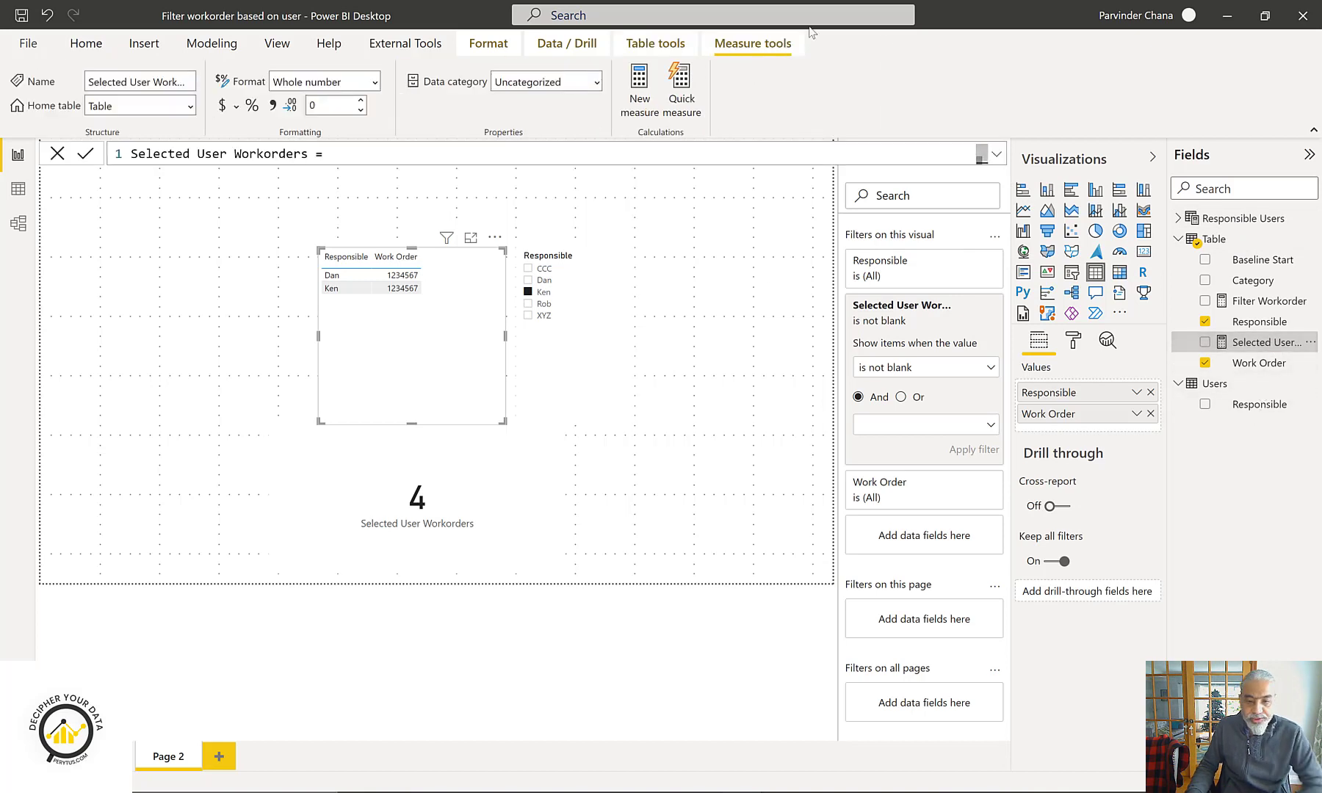
pyautogui.click(996, 155)
pyautogui.keyDown('ctrl'); pyautogui.scroll(2, 428, 270); pyautogui.keyUp('ctrl')
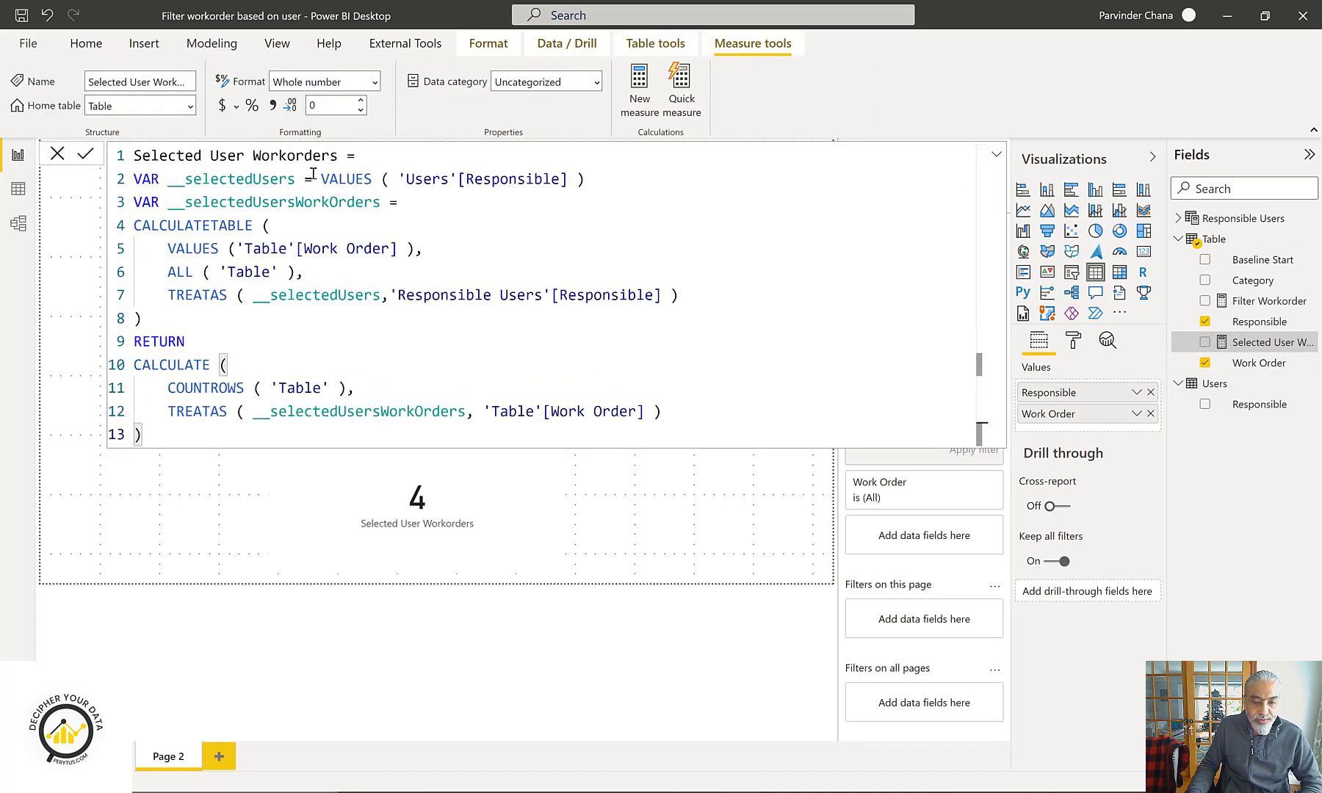
pyautogui.moveTo(314, 179); pyautogui.dragTo(599, 186)
pyautogui.click(282, 186)
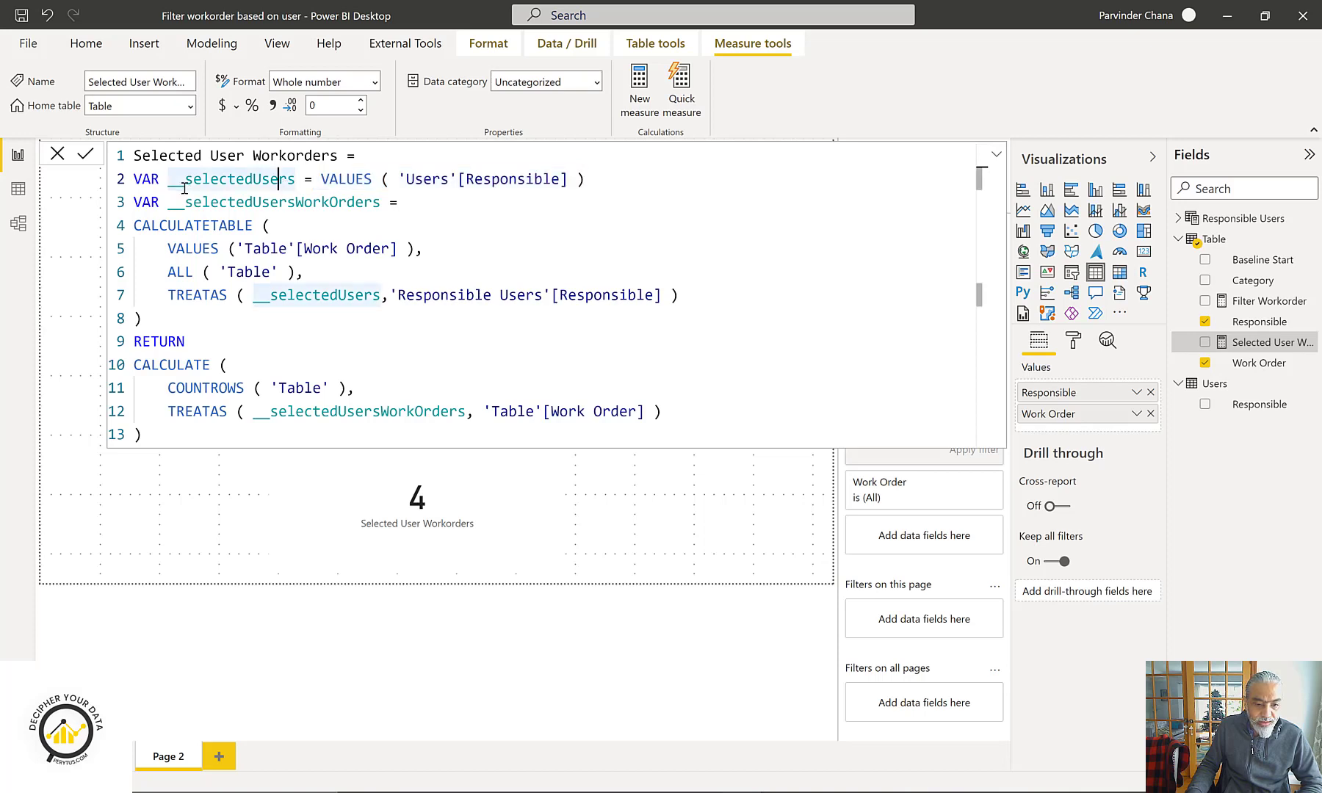
pyautogui.moveTo(176, 179); pyautogui.dragTo(406, 202)
pyautogui.click(167, 247)
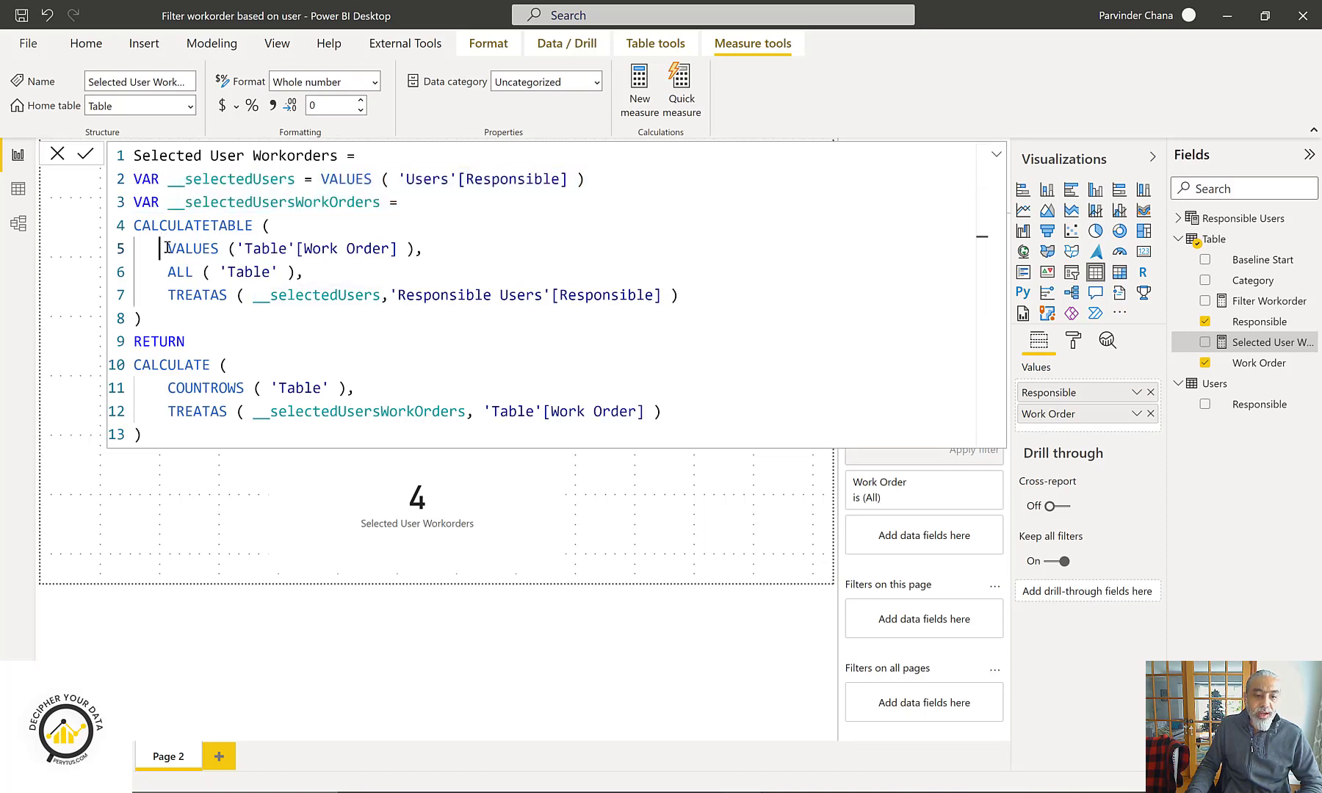
pyautogui.moveTo(159, 248); pyautogui.dragTo(424, 250)
pyautogui.click(241, 248)
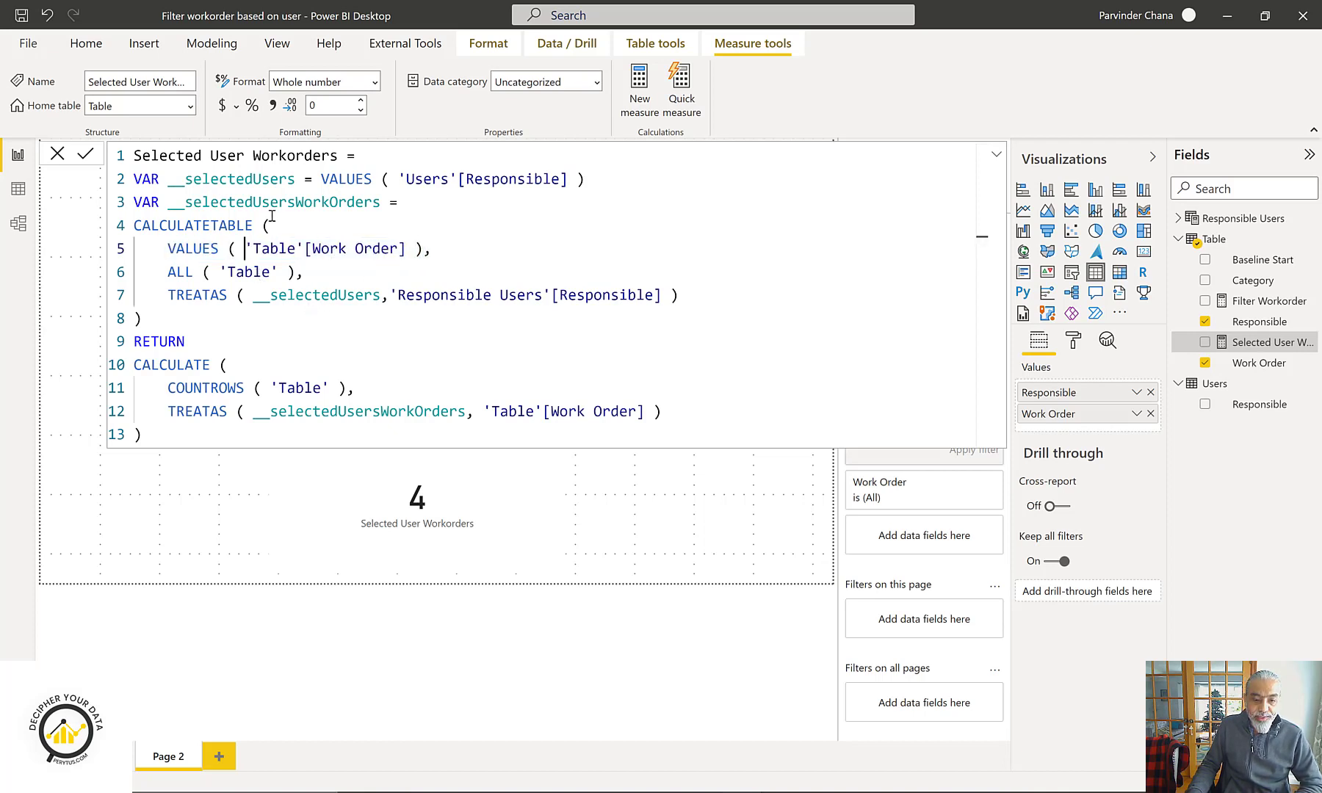
# - Examine the __selectedUsers filter, the VALUES and ALL arguments, and the COUNTROWS expression of the Selected User Workorders measure
pyautogui.moveTo(253, 295); pyautogui.dragTo(380, 296)
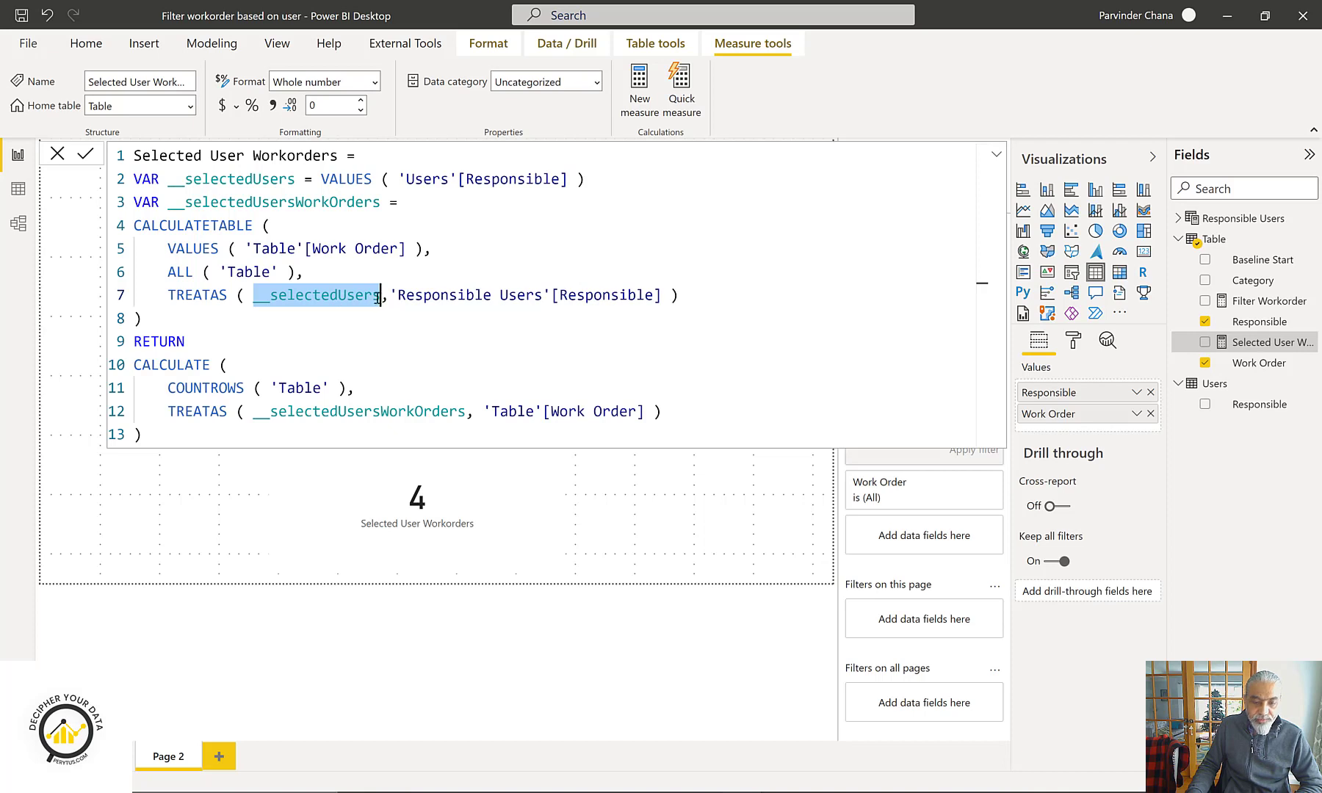
pyautogui.click(302, 328)
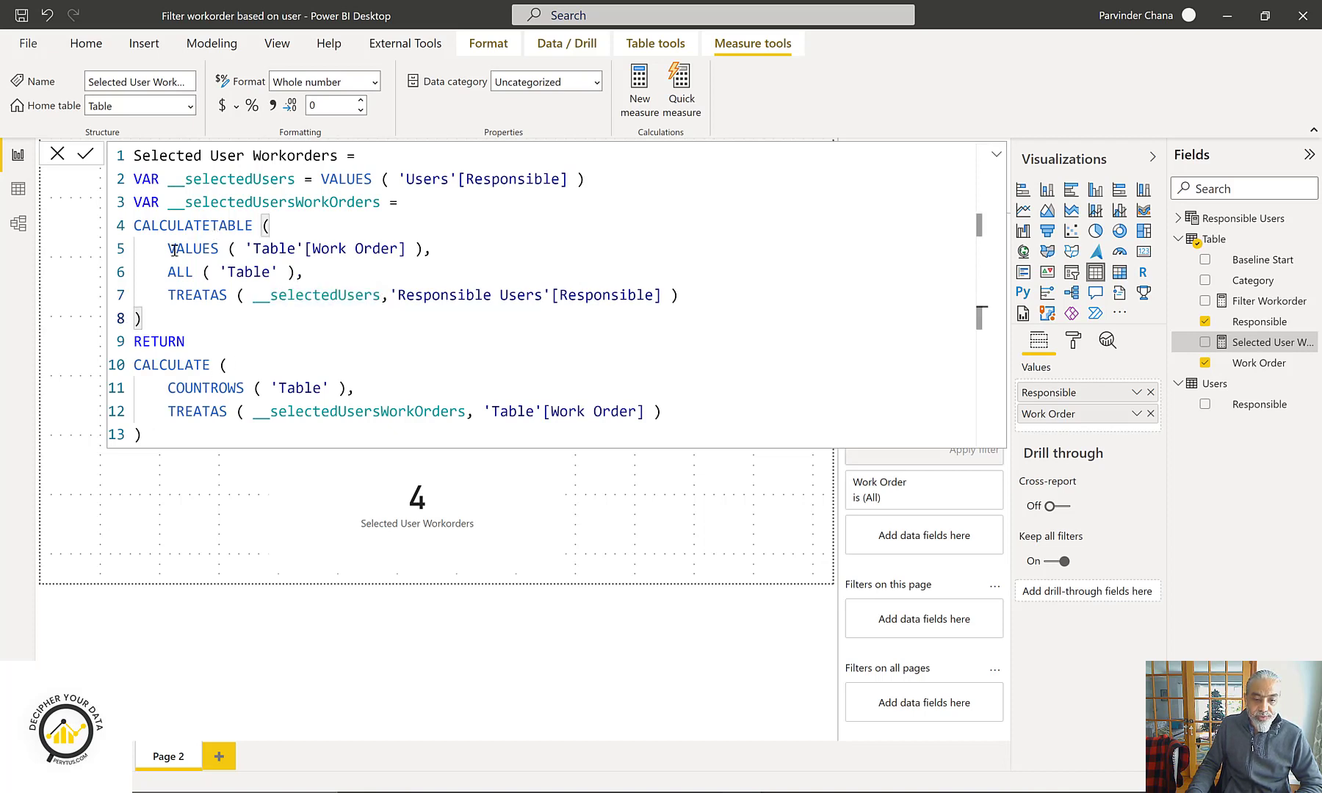
pyautogui.moveTo(174, 250); pyautogui.dragTo(303, 273)
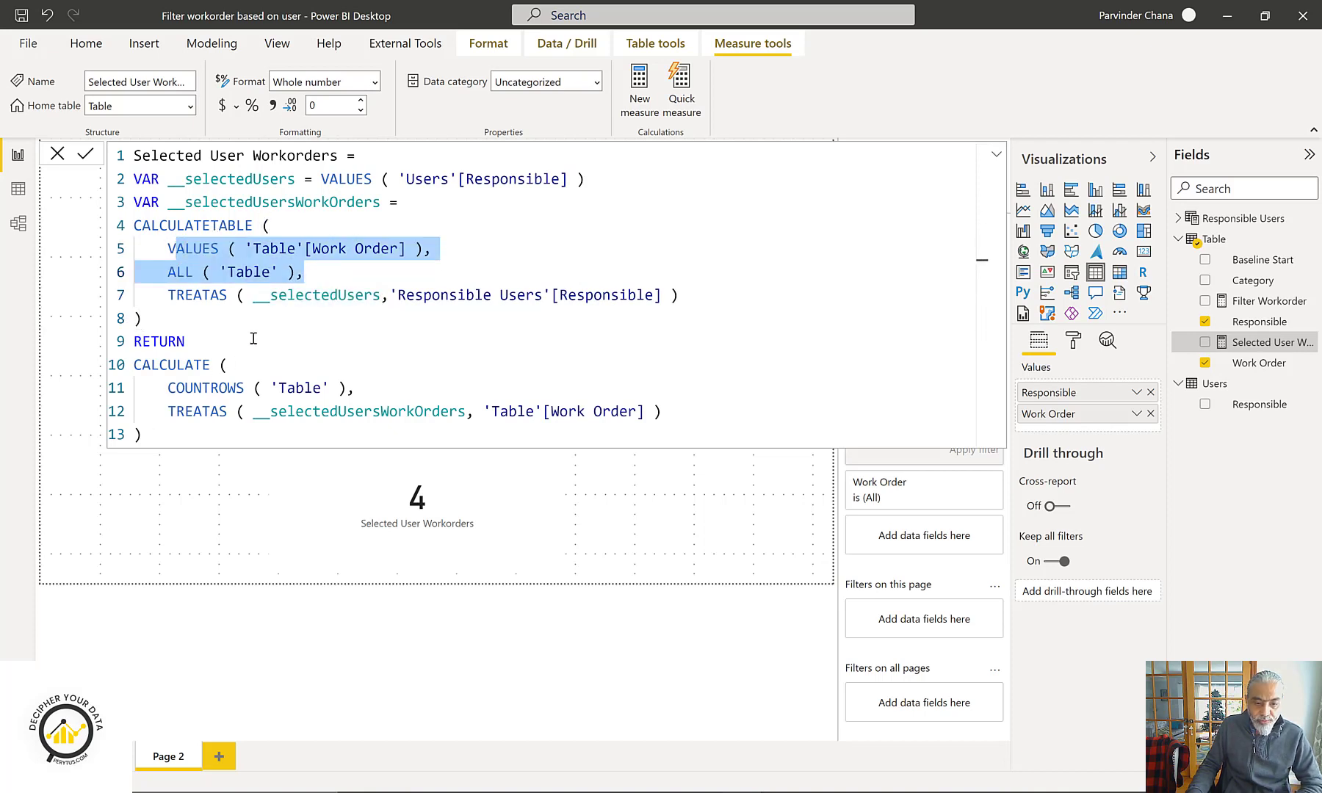
pyautogui.moveTo(168, 389); pyautogui.dragTo(401, 384)
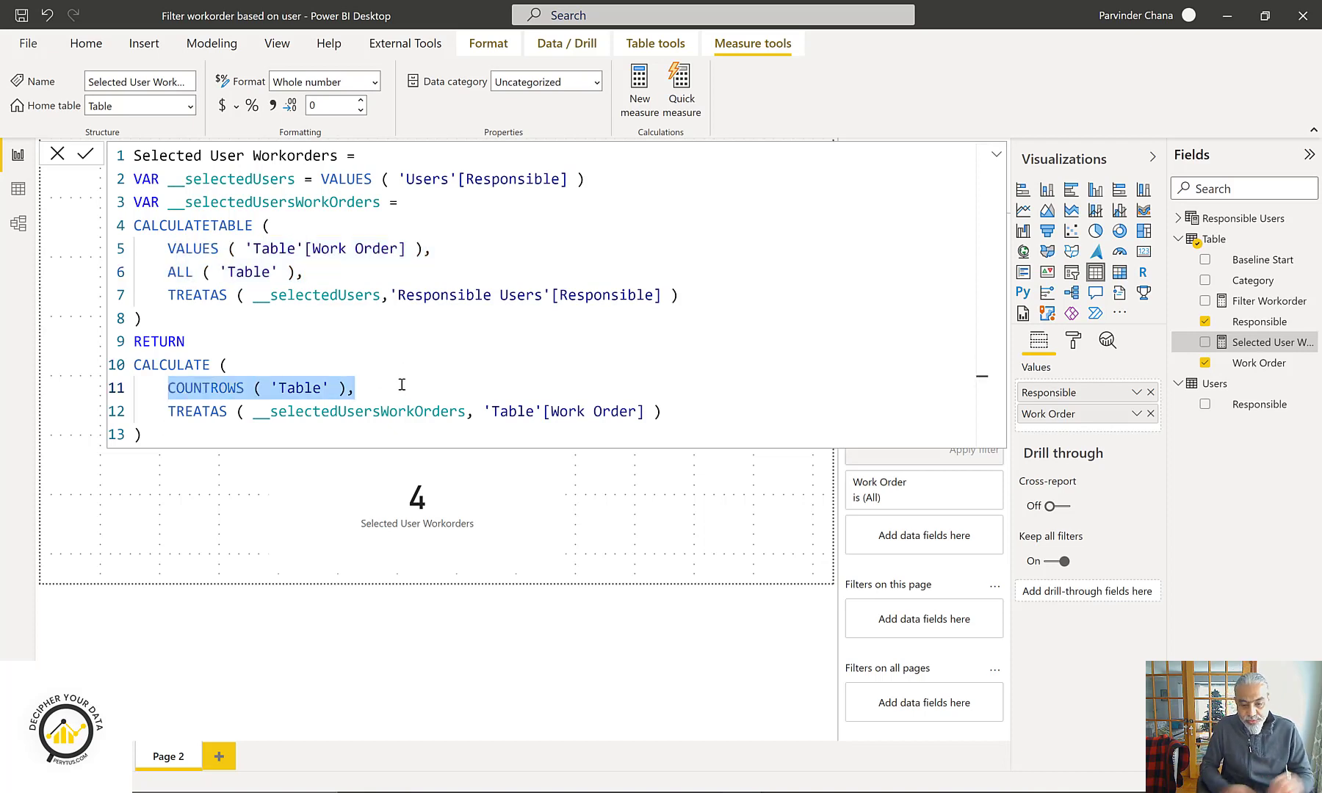
pyautogui.click(224, 498)
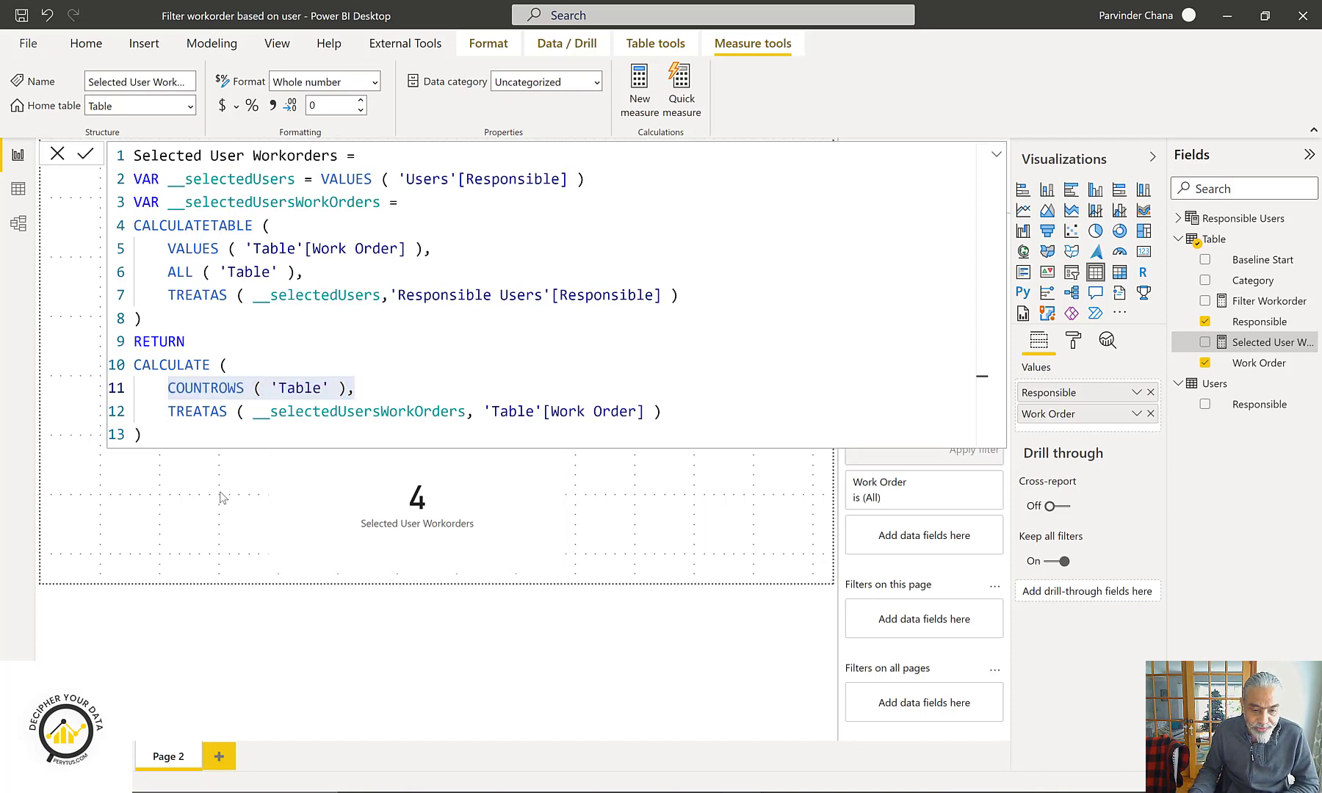
pyautogui.click(996, 157)
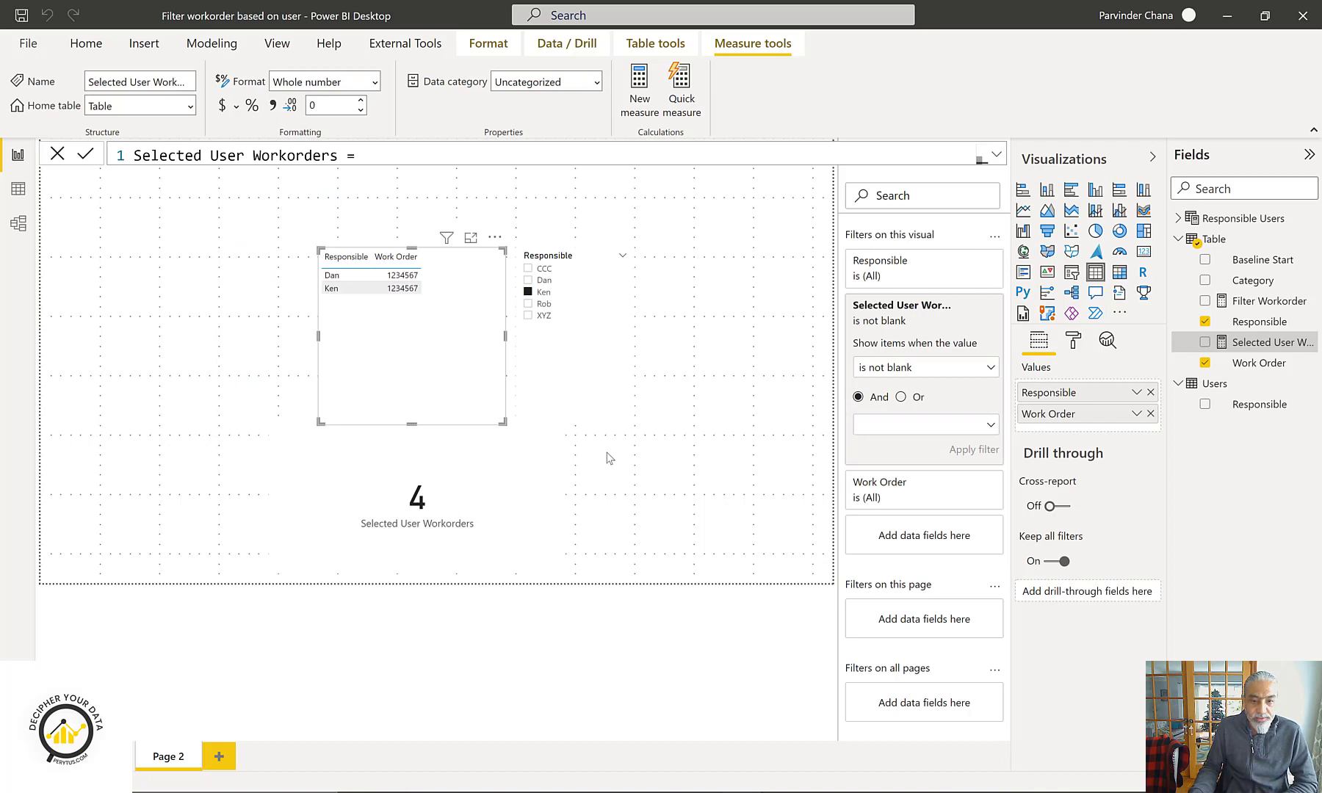